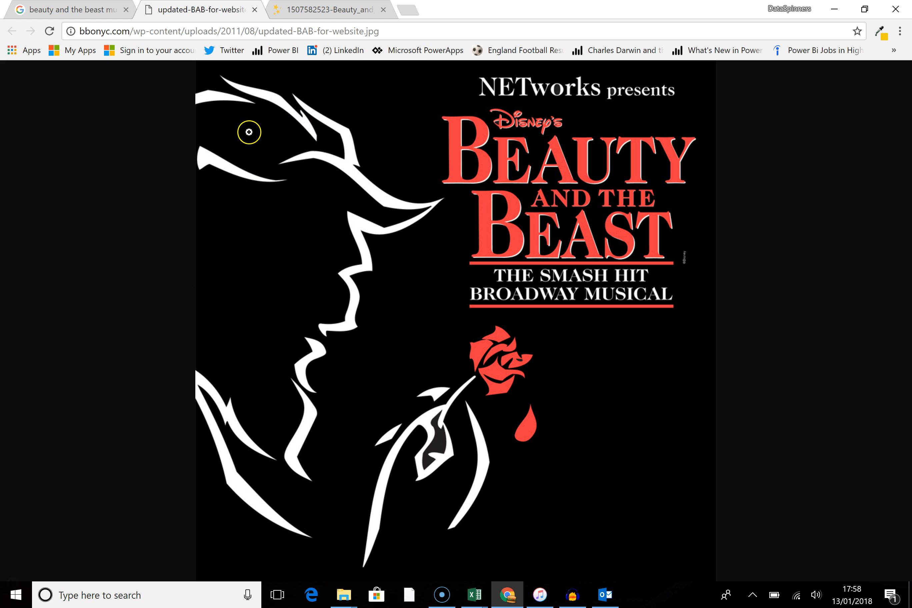
# Step: Open the Office 365 My Apps portal in a new tab, signing in with the organisation account
pyautogui.click(408, 13)
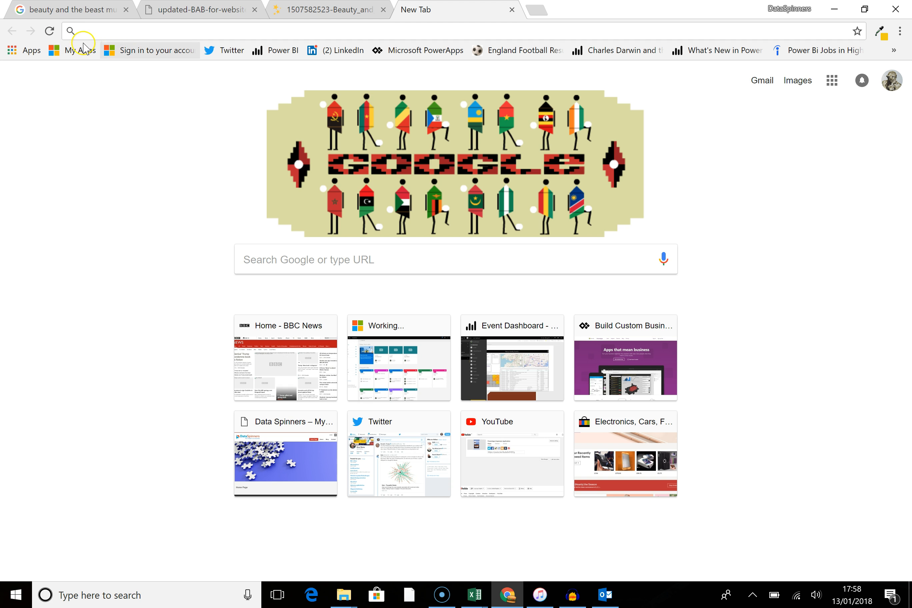
pyautogui.click(71, 54)
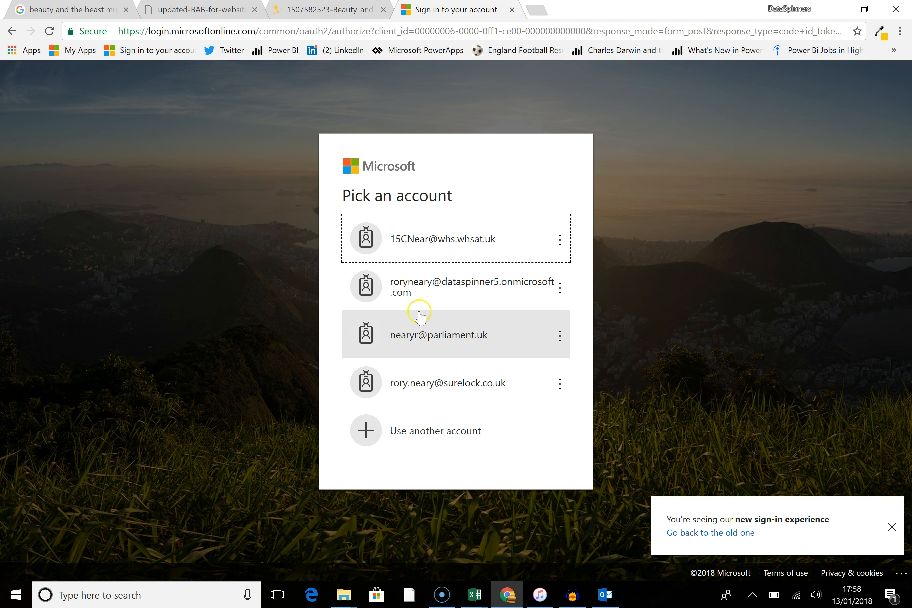
pyautogui.click(427, 293)
pyautogui.click(518, 361)
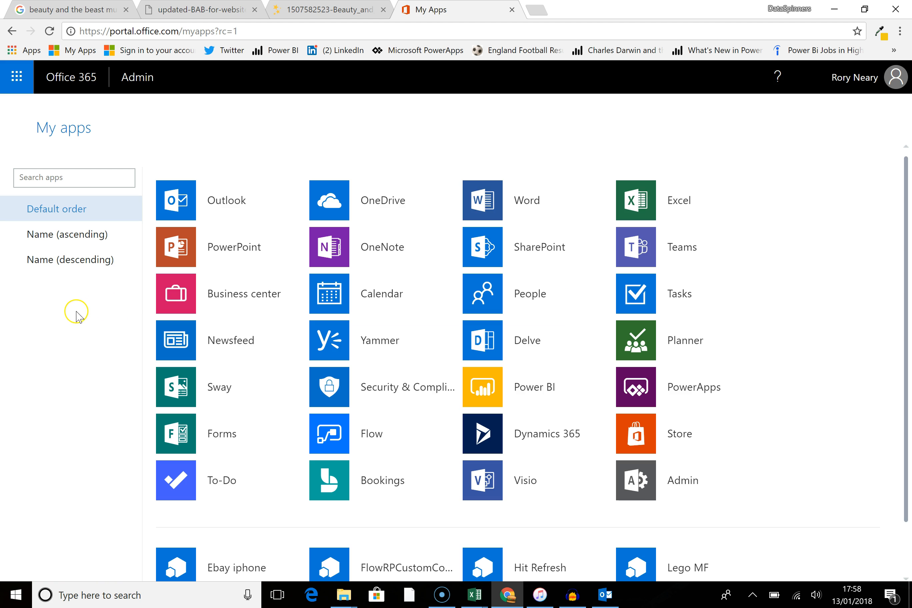
# Step: Open Forms, create a new form and title it 'Beauty and the Beast Wycombe High School Feb 9th 2018 7-9pm'
pyautogui.click(180, 438)
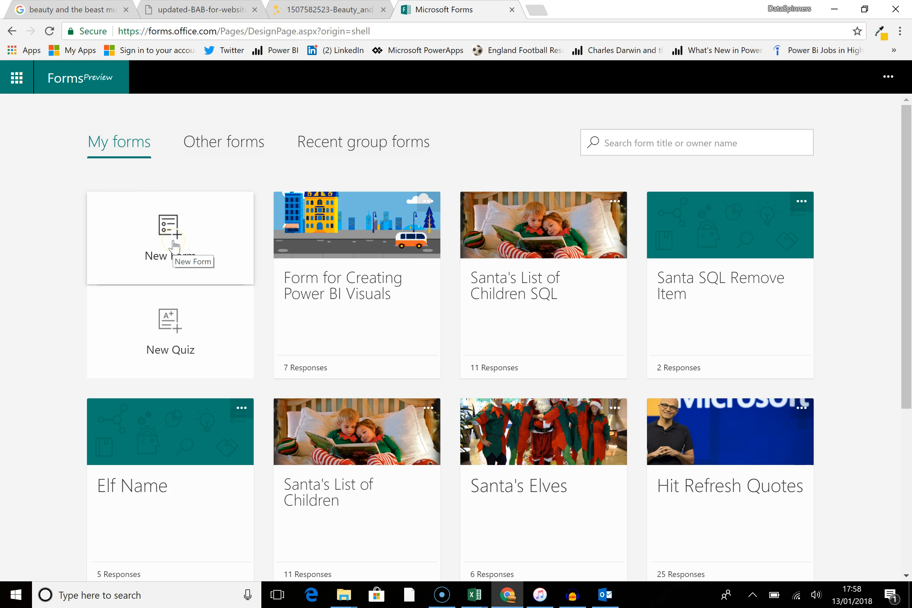
pyautogui.click(175, 247)
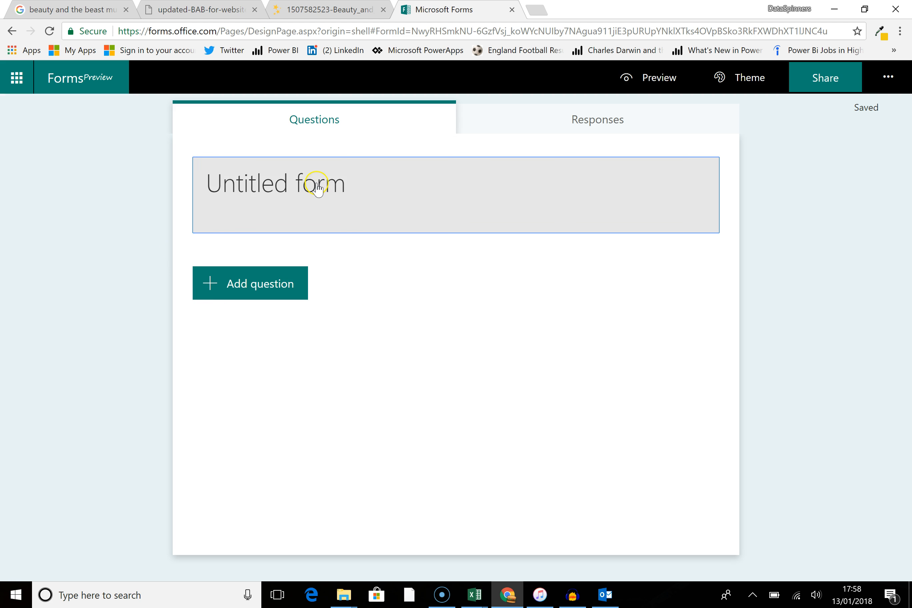
pyautogui.click(324, 181)
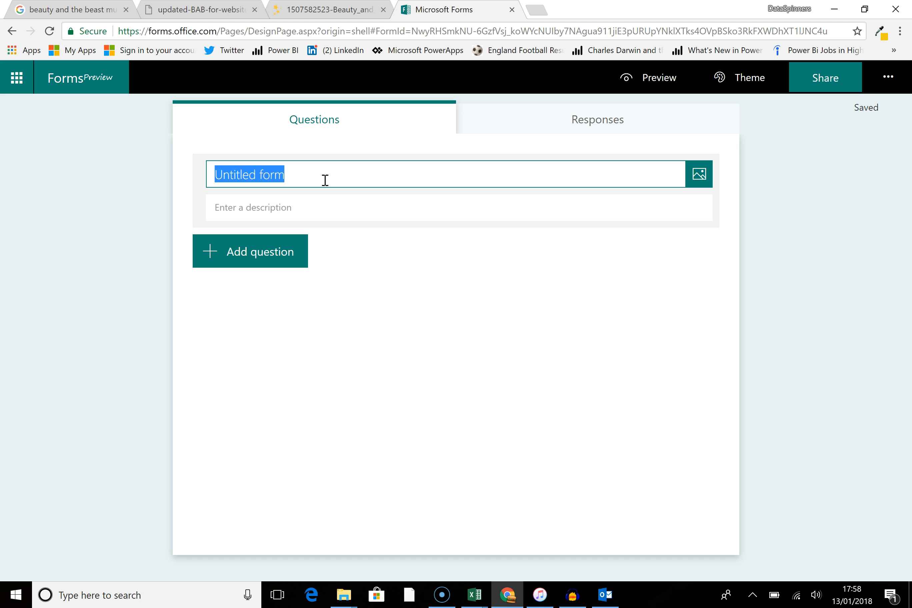
pyautogui.write('Beauty and the Beasty')
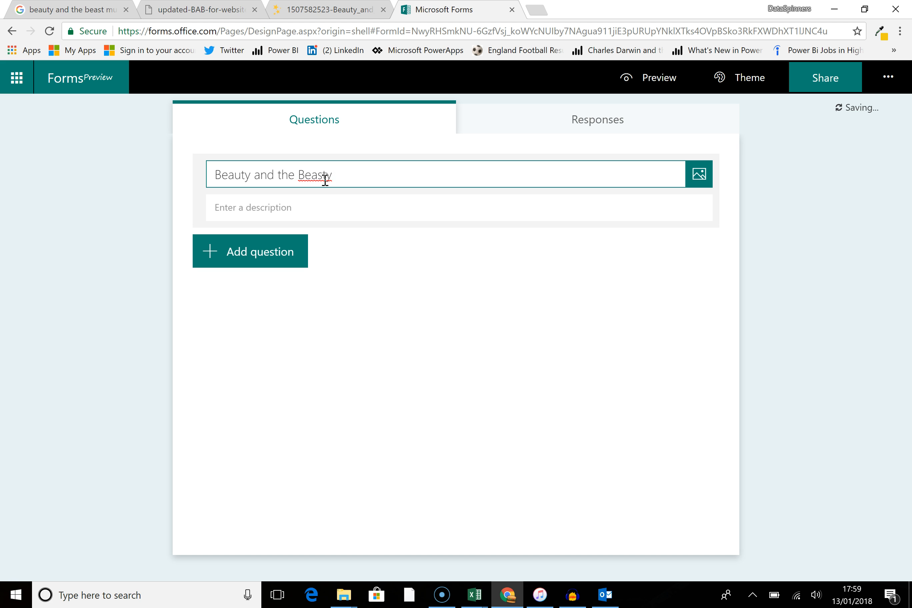
pyautogui.press('BackSpace')
pyautogui.write('Wycombe High School Feb 9th 2018')
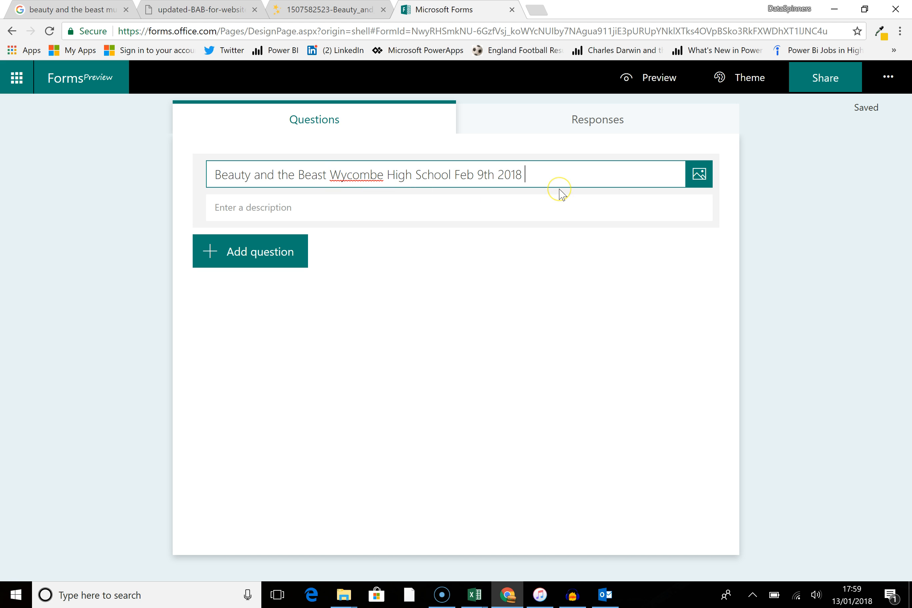
pyautogui.write('7-9pm')
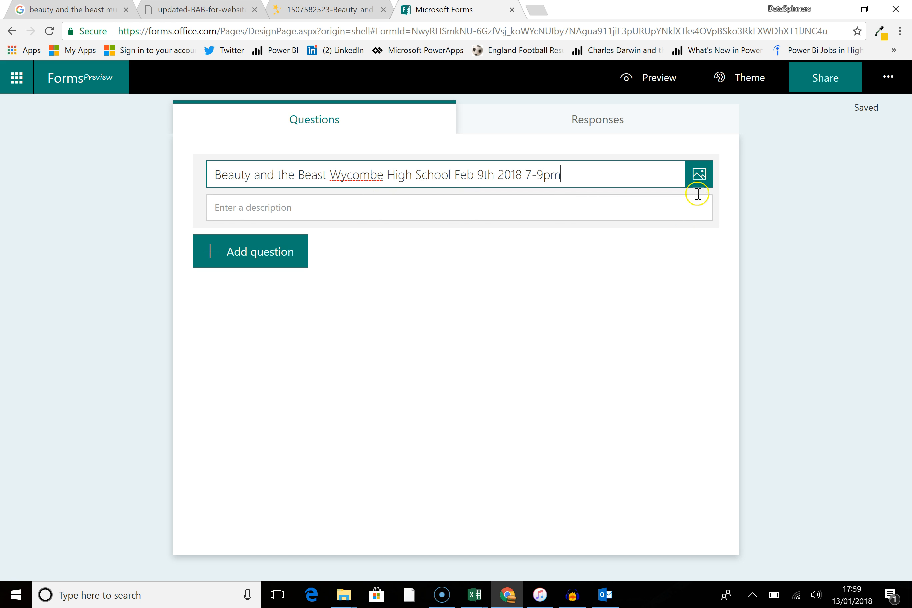
# Step: Save the blue Beauty and the Beast poster image to the Gallery folder as Beautyandthebeast
pyautogui.click(310, 11)
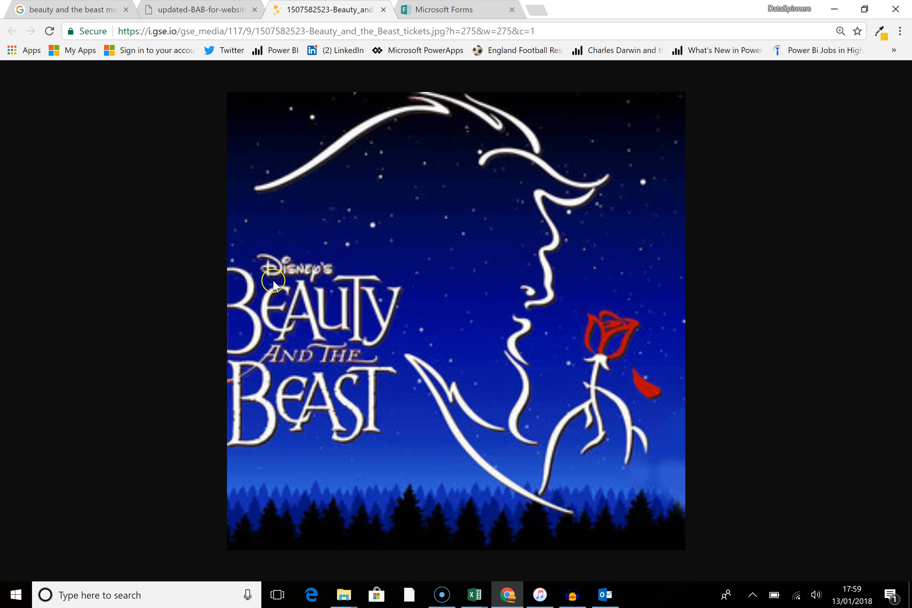
pyautogui.rightClick(427, 281)
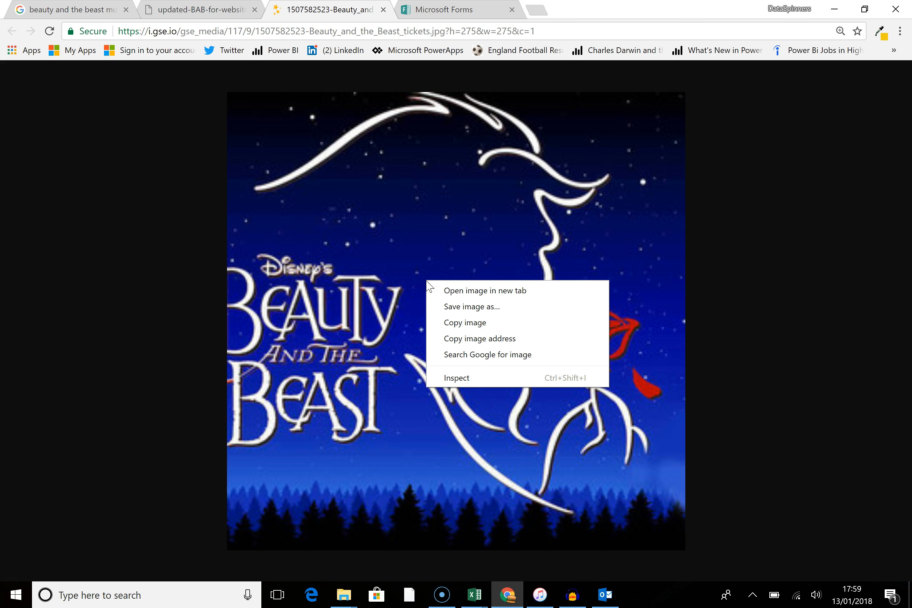
pyautogui.click(463, 311)
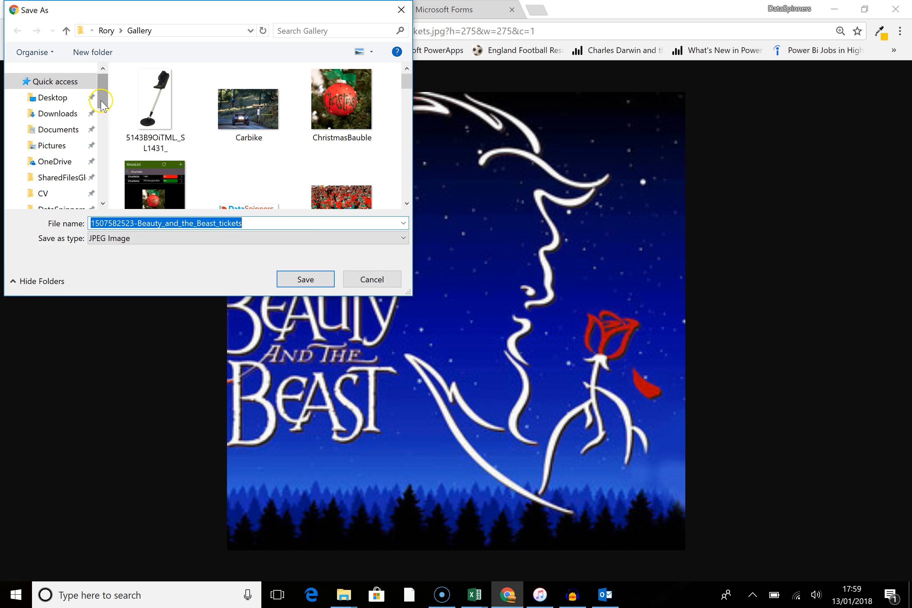
pyautogui.scroll(-2, 94, 98)
pyautogui.click(59, 135)
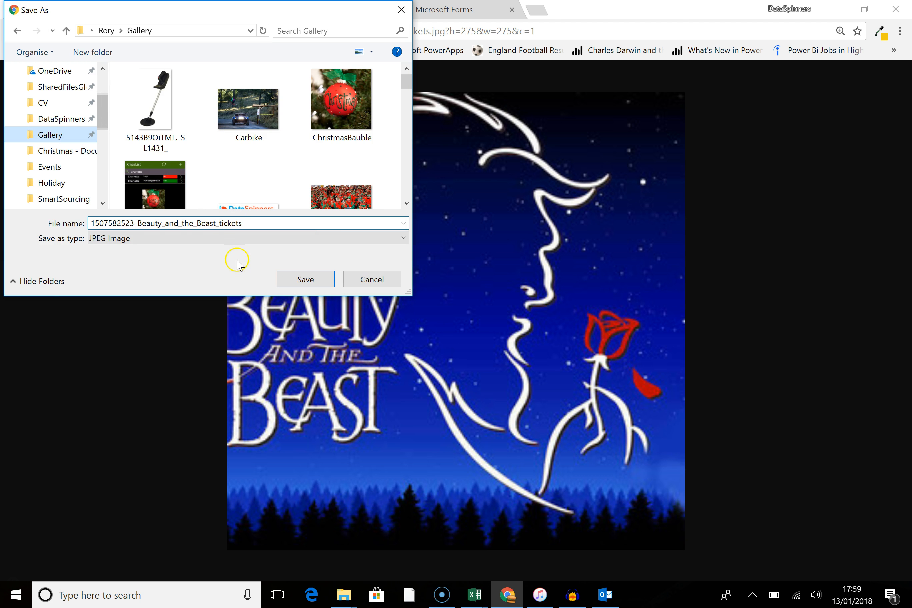
pyautogui.click(255, 224)
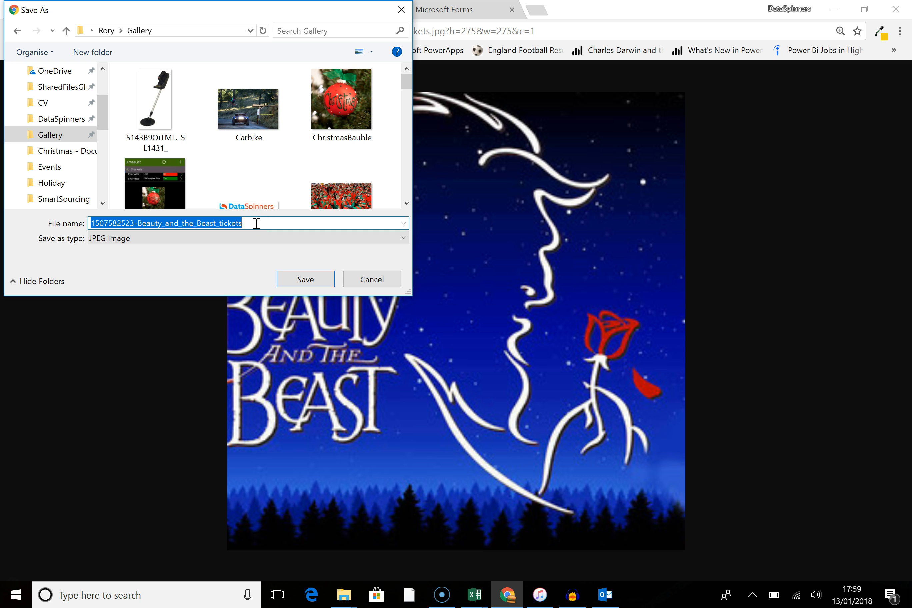
pyautogui.write('Beautyandthebeast')
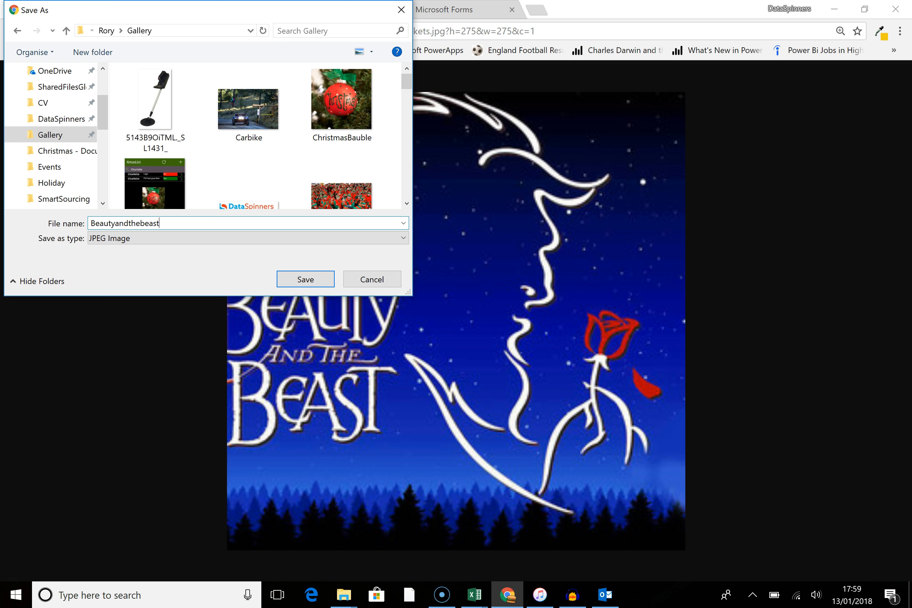
pyautogui.press('Return')
# Step: Upload Beautyandthebeast from the Gallery folder as the form title's image
pyautogui.click(467, 11)
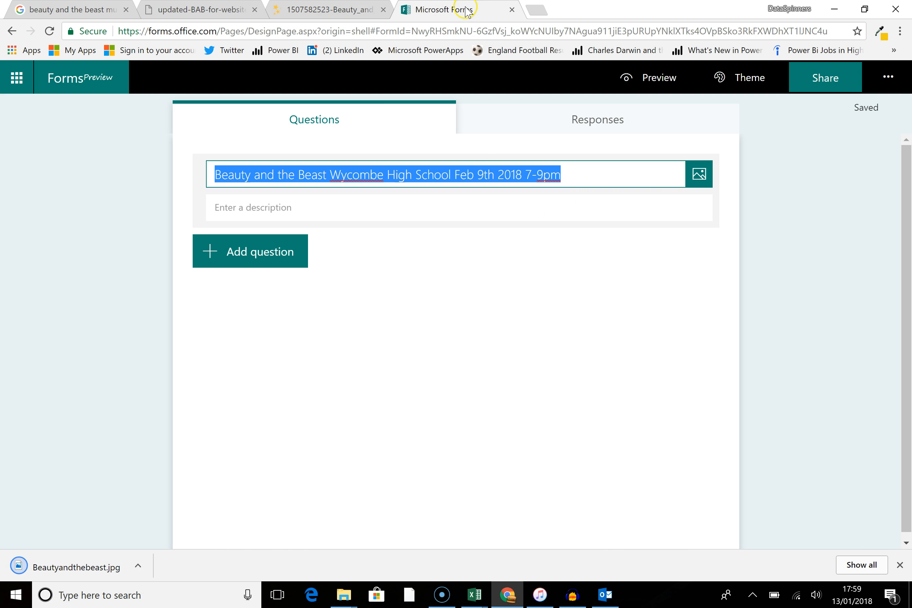
pyautogui.click(701, 182)
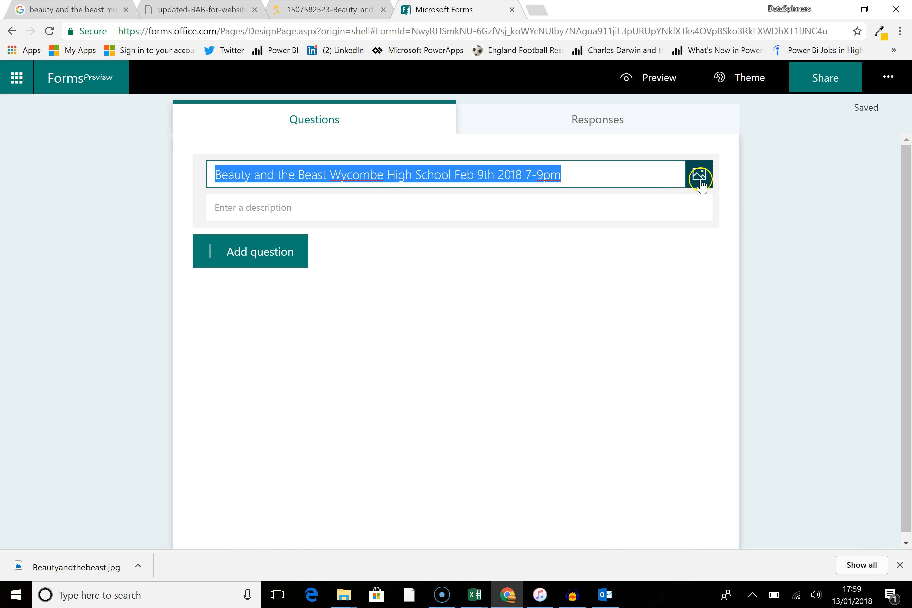
pyautogui.click(751, 115)
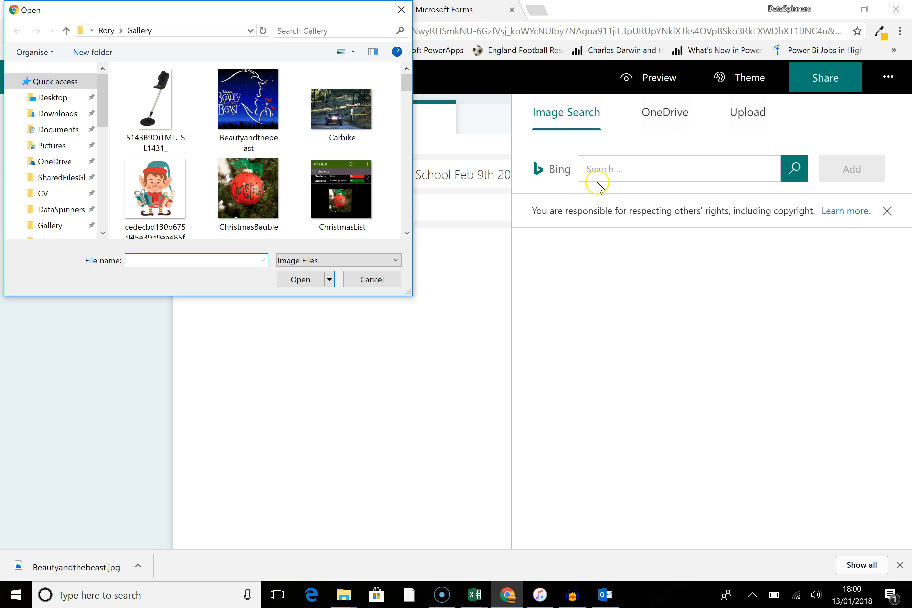
pyautogui.scroll(-10, 326, 177)
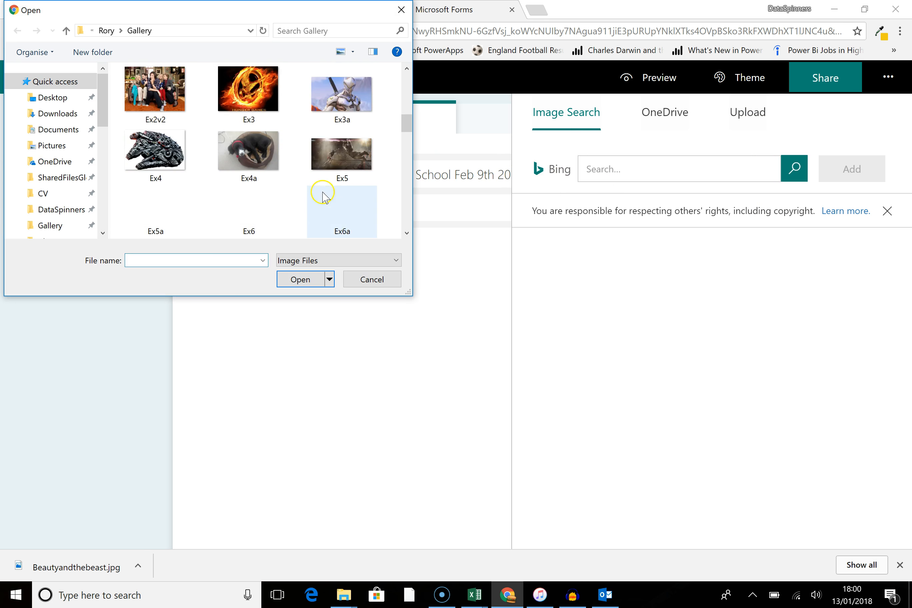
pyautogui.scroll(-10, 335, 210)
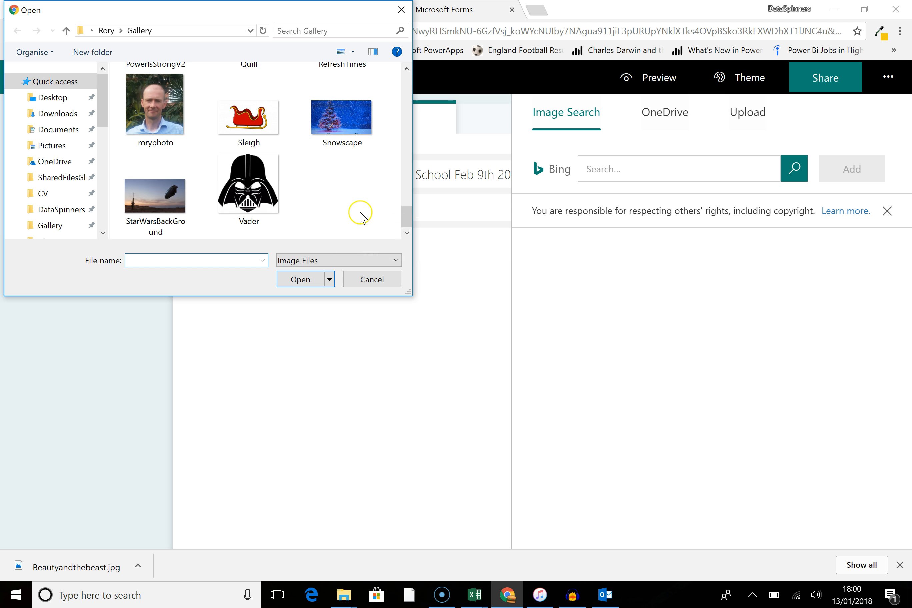
pyautogui.moveTo(403, 215); pyautogui.dragTo(434, 122)
pyautogui.click(248, 102)
pyautogui.click(301, 279)
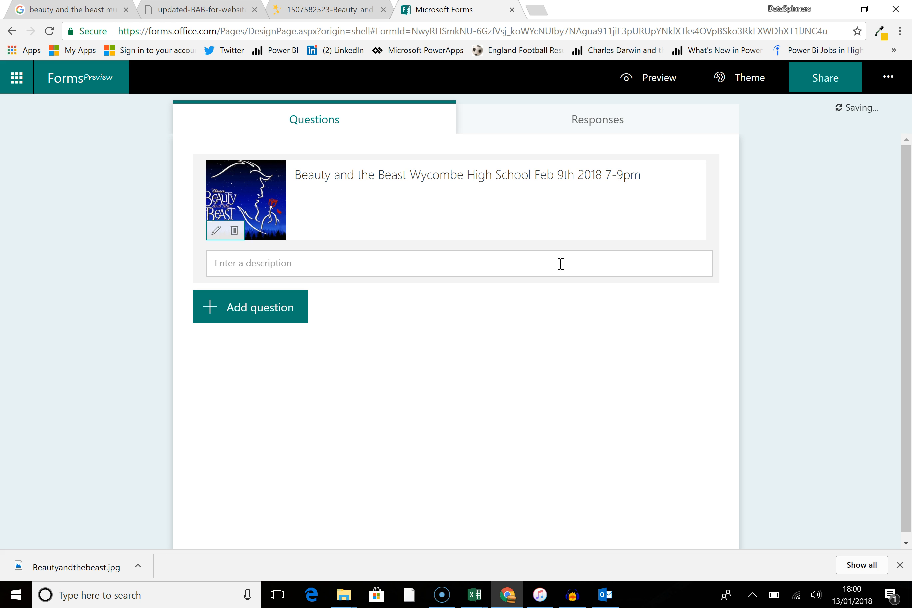
# Step: Add a text question 'How many adult tickets would you like?'
pyautogui.click(354, 218)
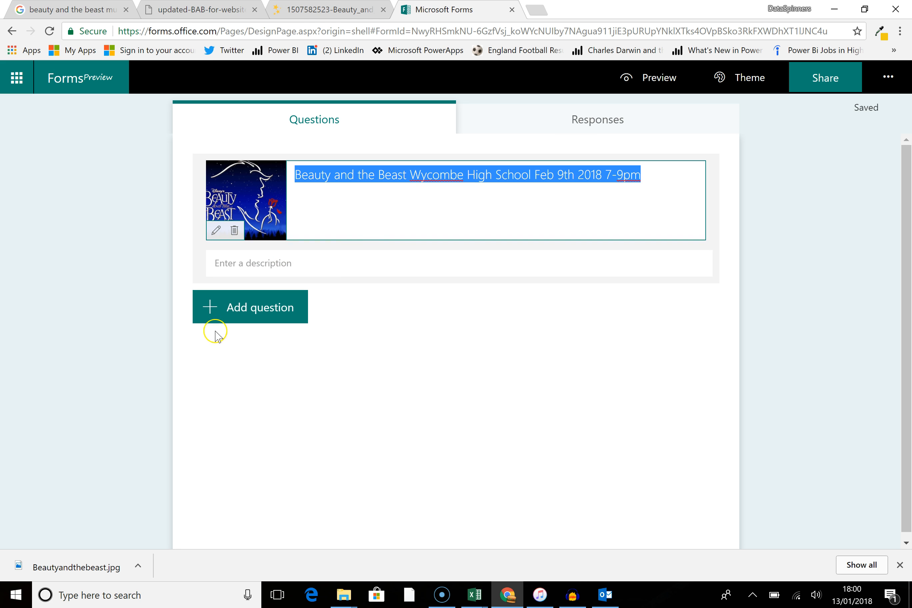
pyautogui.click(212, 308)
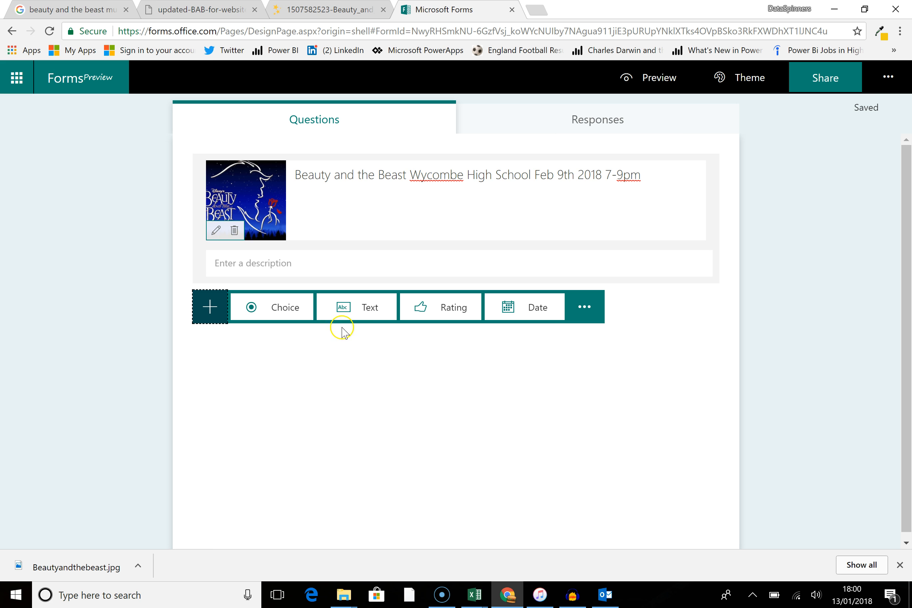
pyautogui.click(366, 313)
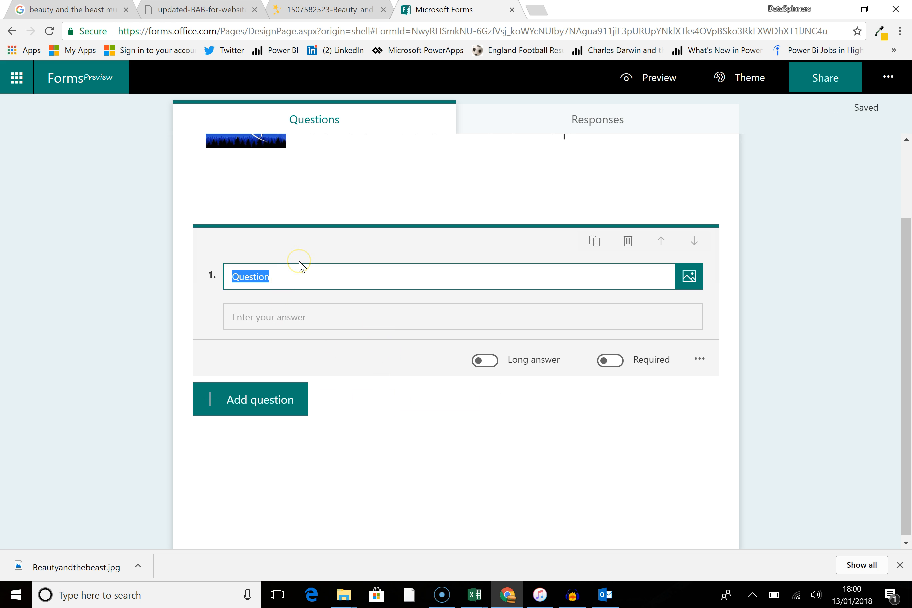
pyautogui.write('How many adult tickes')
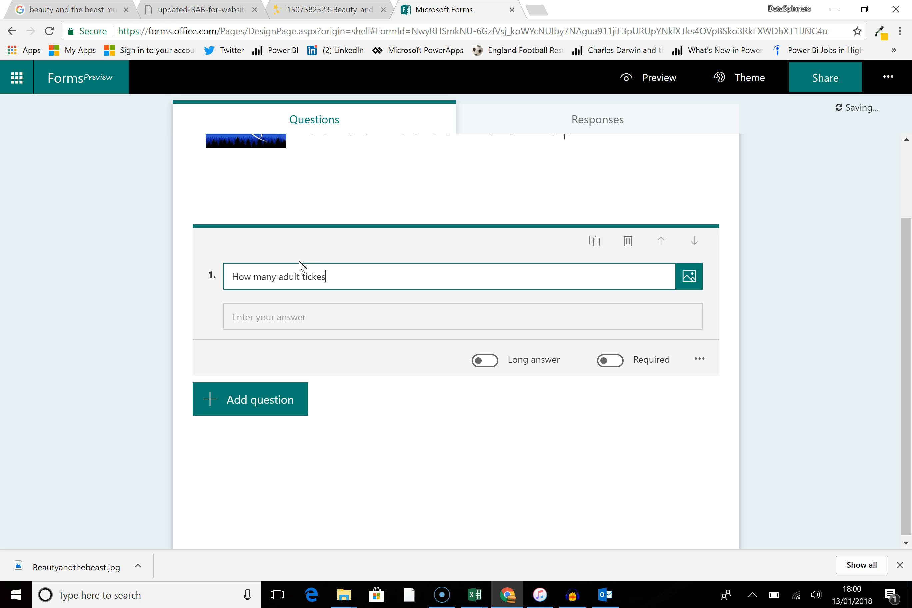
pyautogui.press('BackSpace')
# Step: Restrict the adult tickets question's answer to a number
pyautogui.click(341, 313)
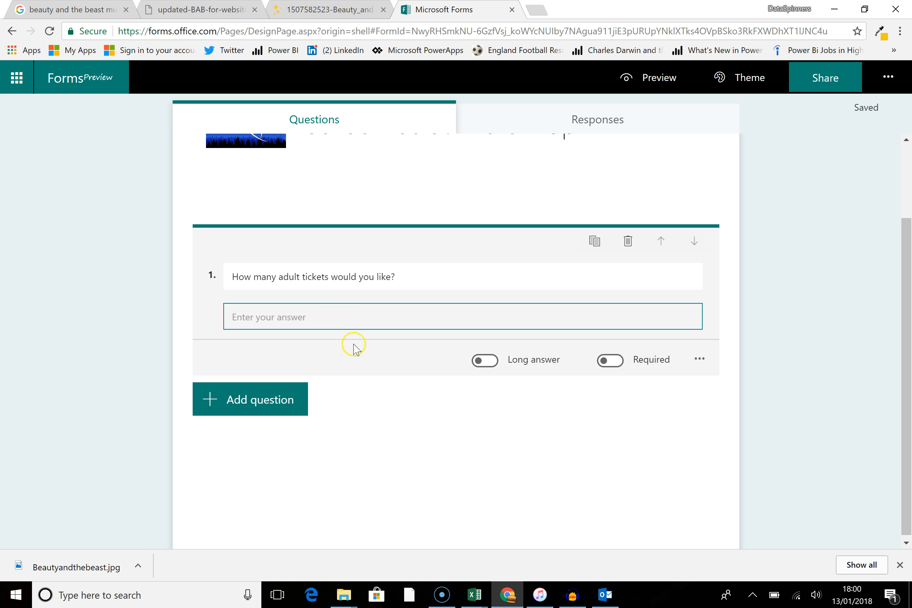
pyautogui.click(700, 359)
pyautogui.click(700, 359)
pyautogui.click(699, 358)
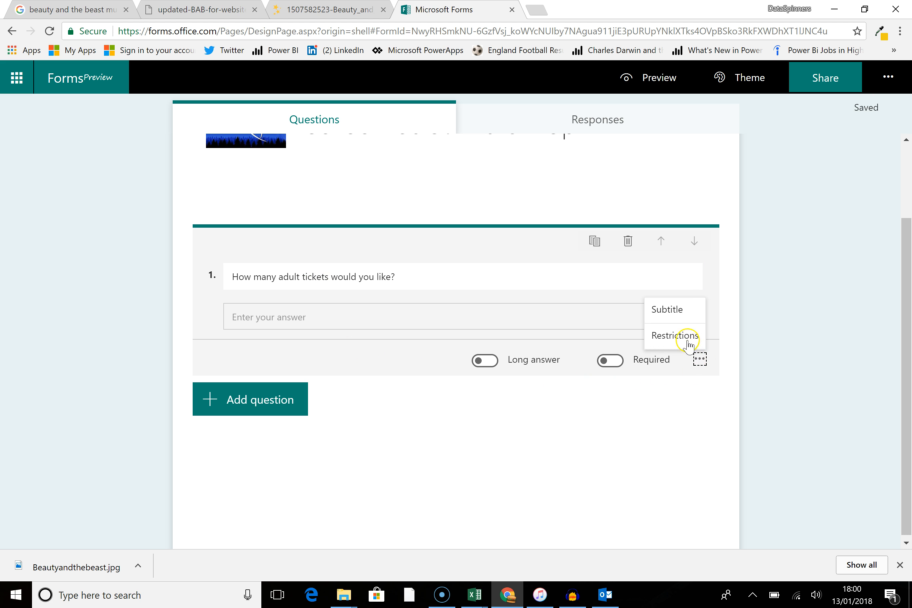
pyautogui.click(683, 336)
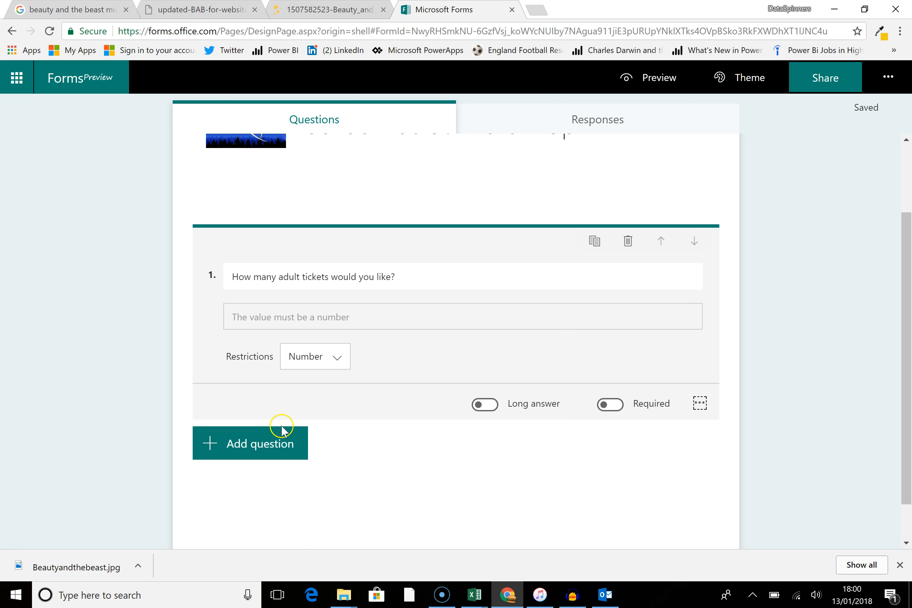
# Step: Add a second text question 'How many child tickets would you like?' restricted to numbers, reusing the first question's wording
pyautogui.tripleClick(408, 281)
pyautogui.hotkey('ctrl', 'c')
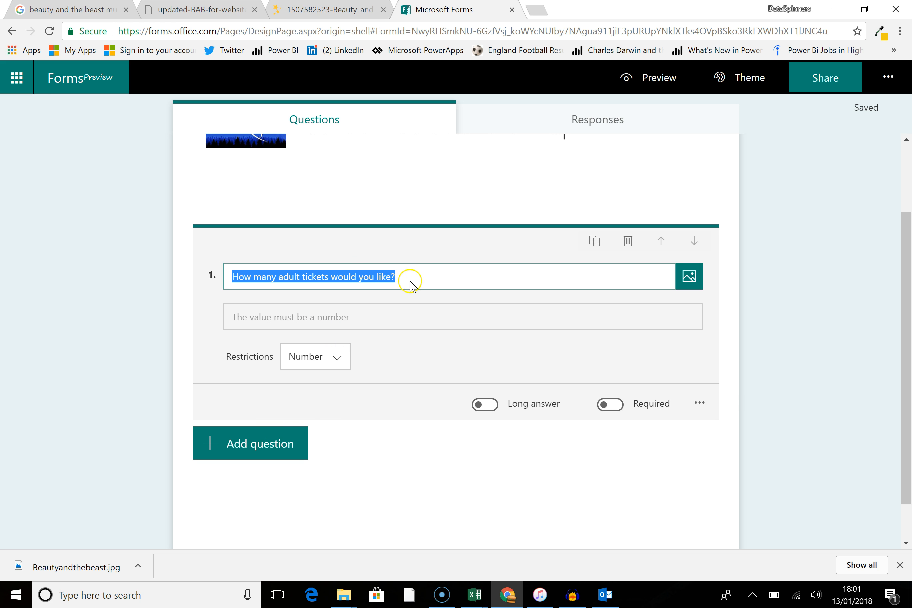
pyautogui.click(279, 431)
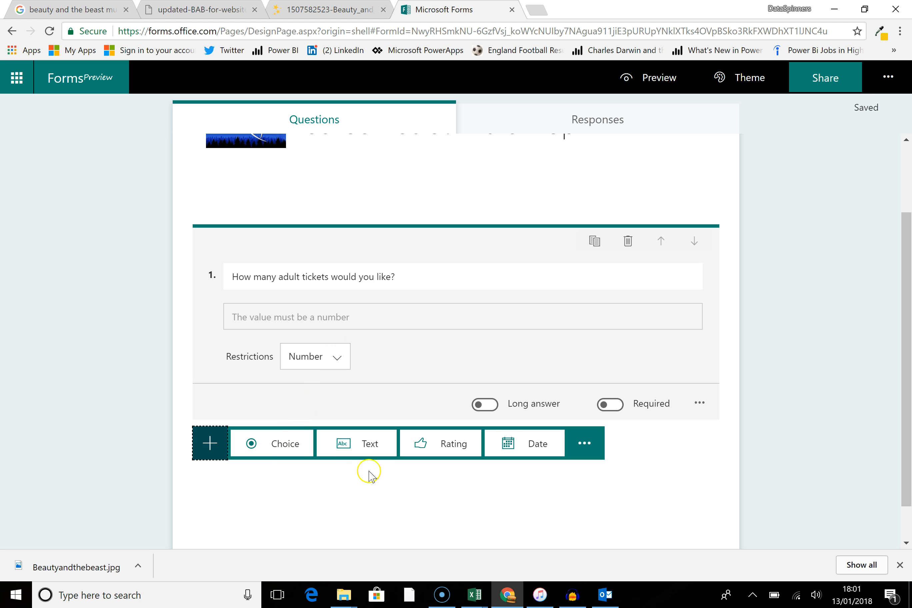
pyautogui.click(358, 451)
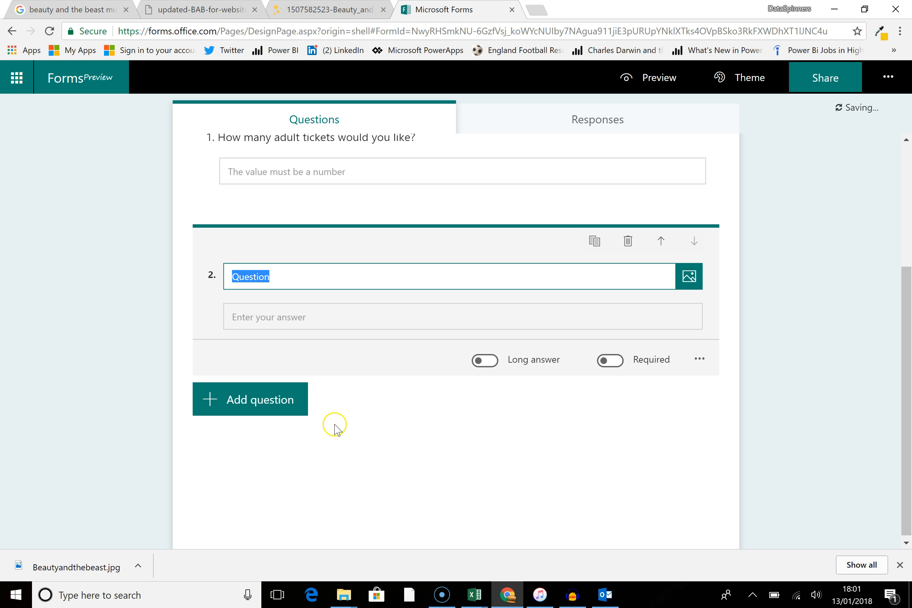
pyautogui.hotkey('ctrl', 'v')
pyautogui.doubleClick(288, 276)
pyautogui.write('chil d')
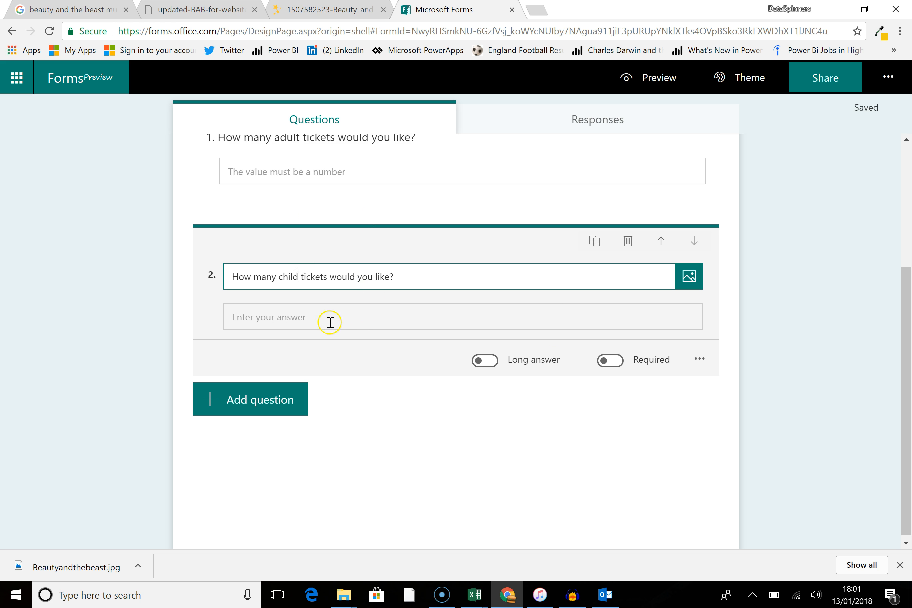
pyautogui.click(699, 359)
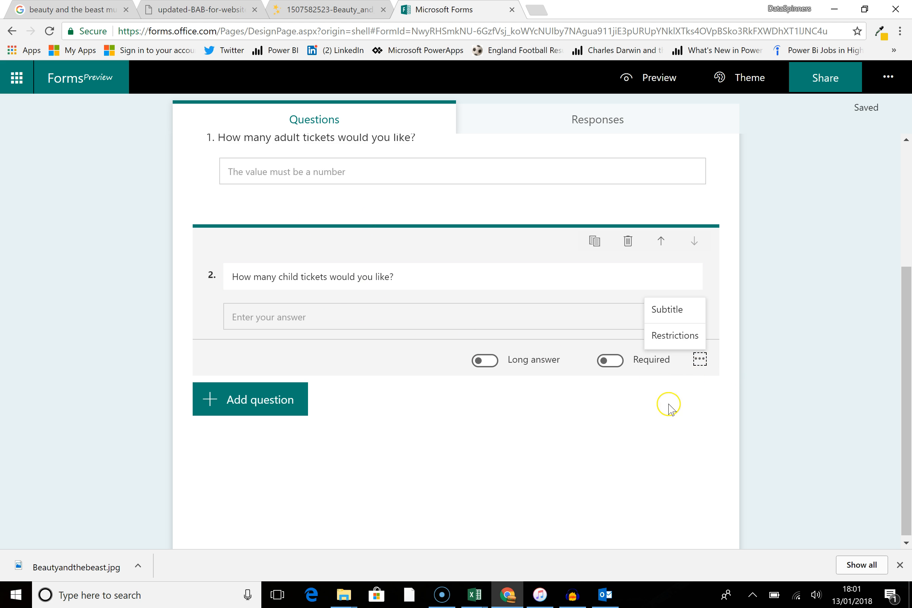
pyautogui.click(675, 335)
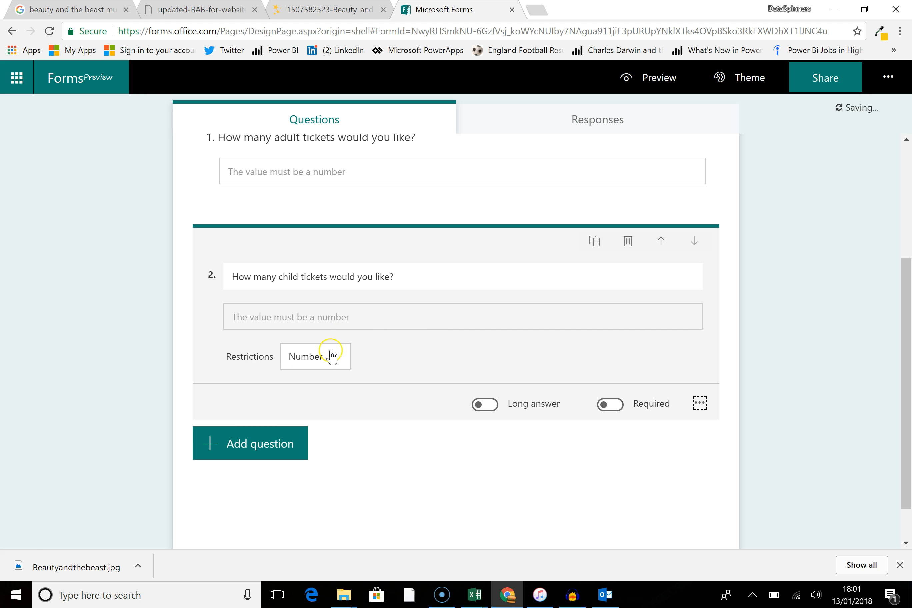
# Step: Add a required text question 'Please give me your email address for contact purposes'
pyautogui.click(287, 462)
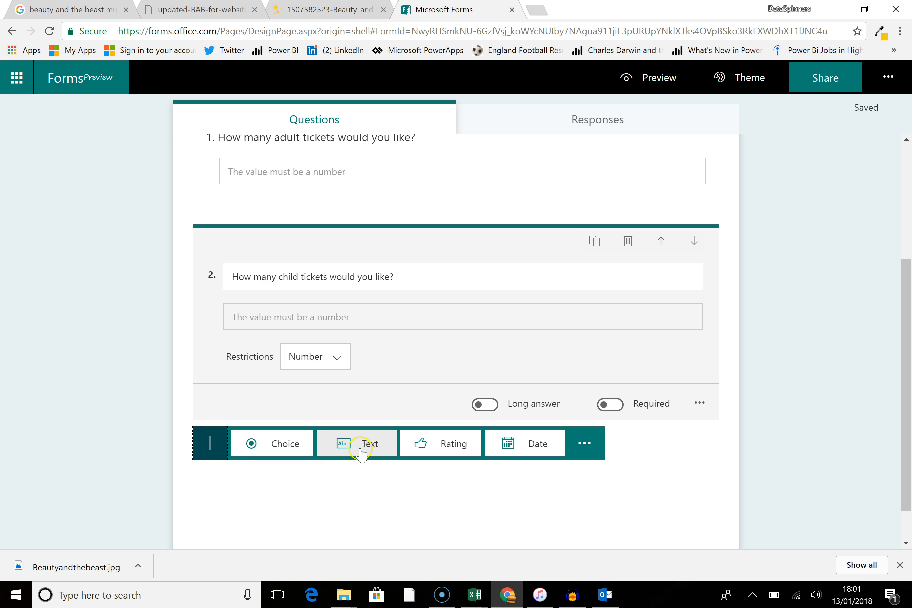
pyautogui.click(361, 451)
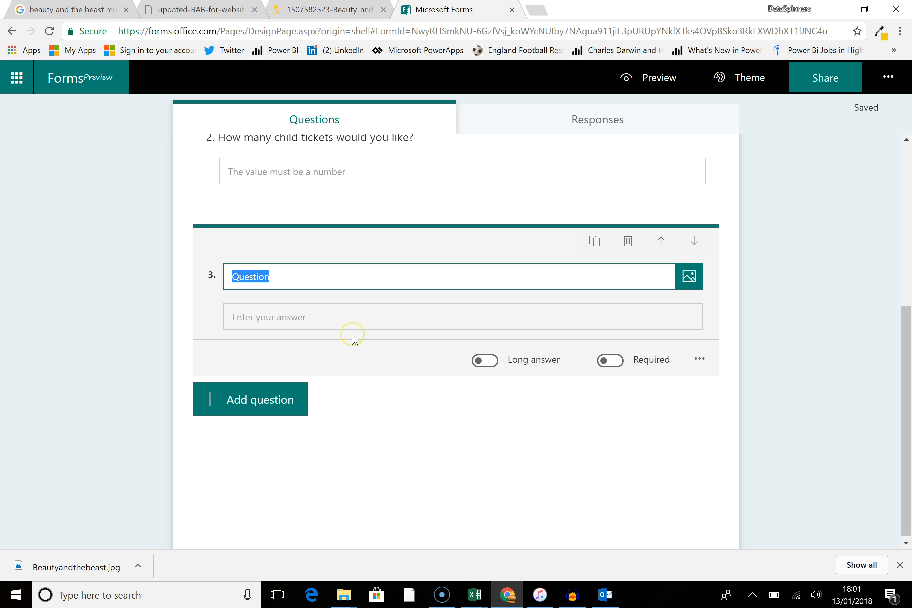
pyautogui.write('ple')
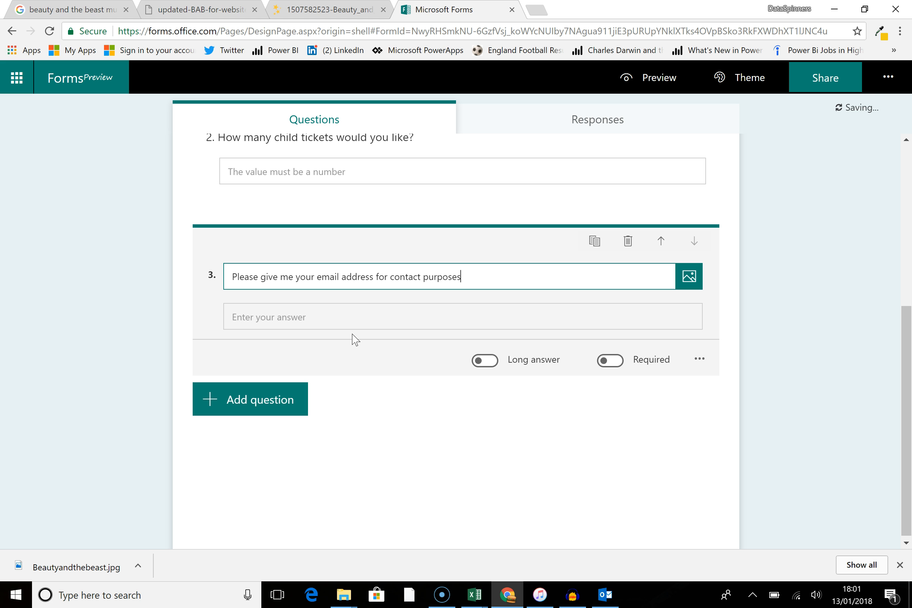
pyautogui.hotkey('ctrl', 'a')
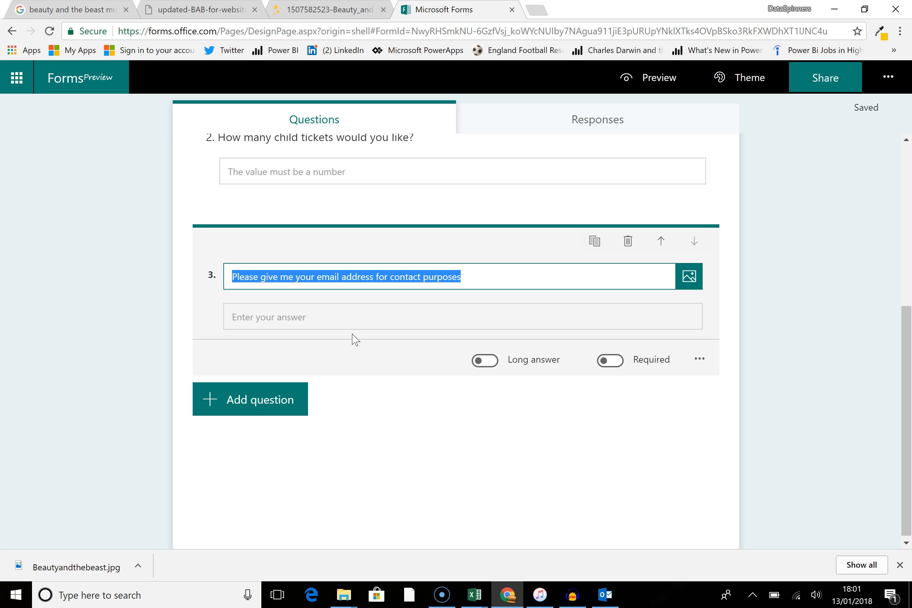
pyautogui.click(608, 365)
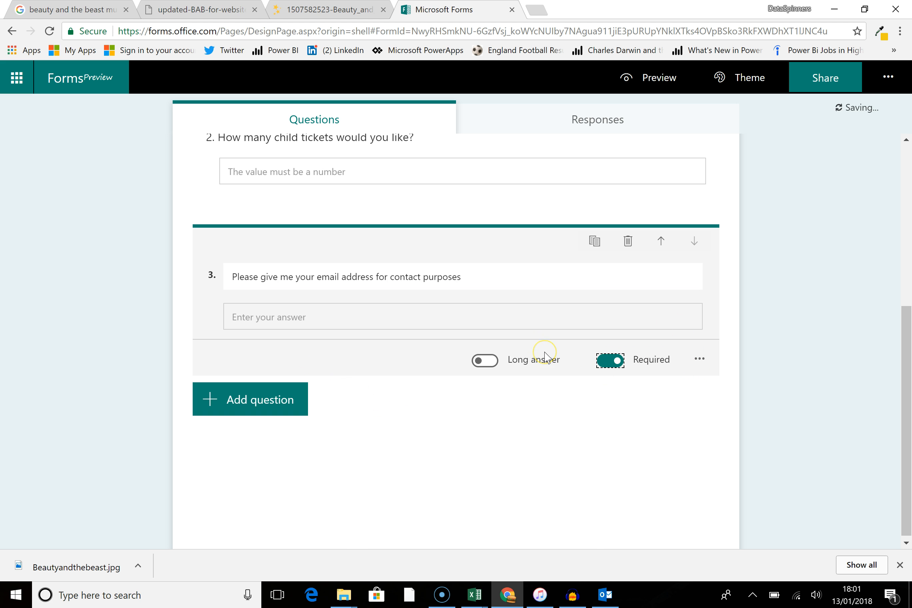
# Step: Make the adult tickets question required
pyautogui.scroll(7, 545, 355)
pyautogui.click(543, 359)
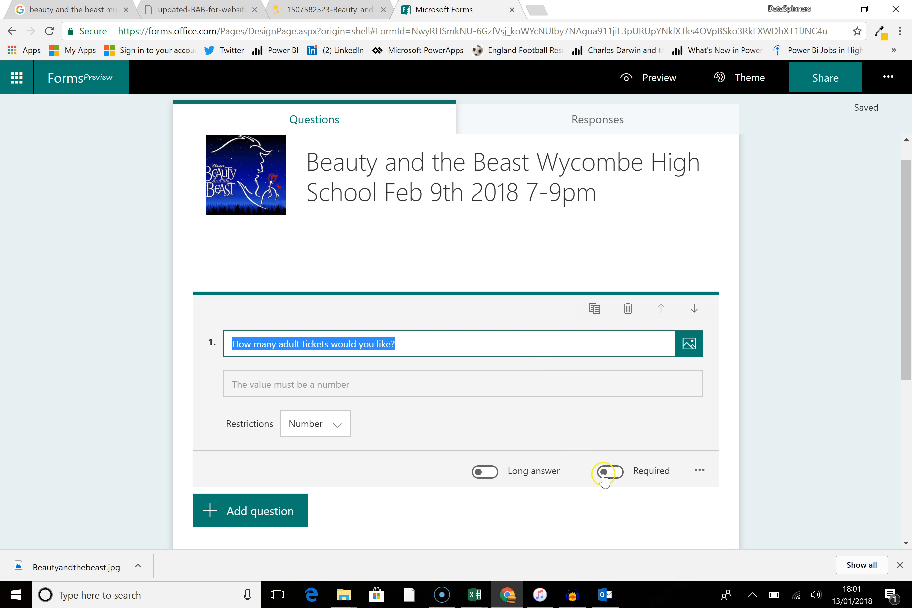
pyautogui.click(608, 472)
pyautogui.scroll(-2, 491, 362)
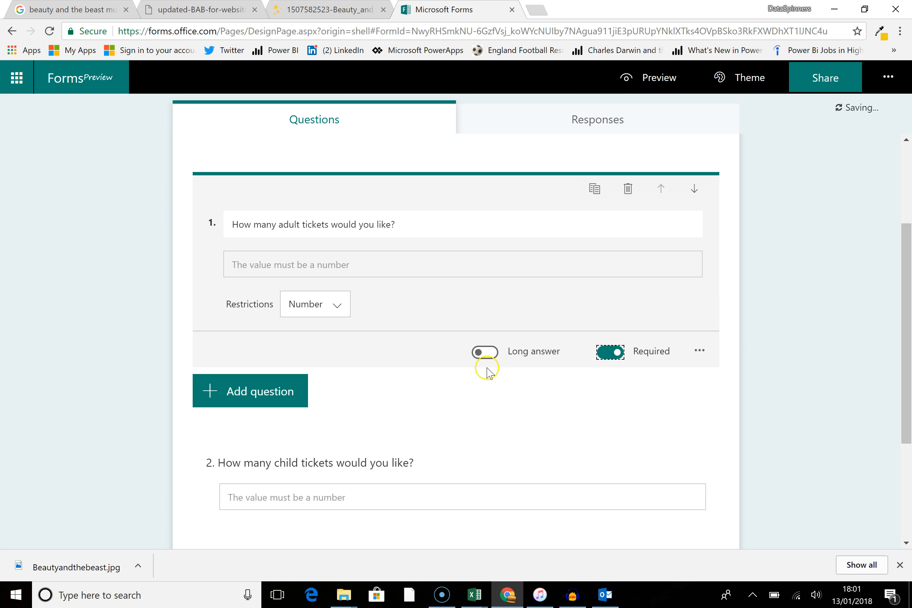
pyautogui.scroll(-3, 487, 372)
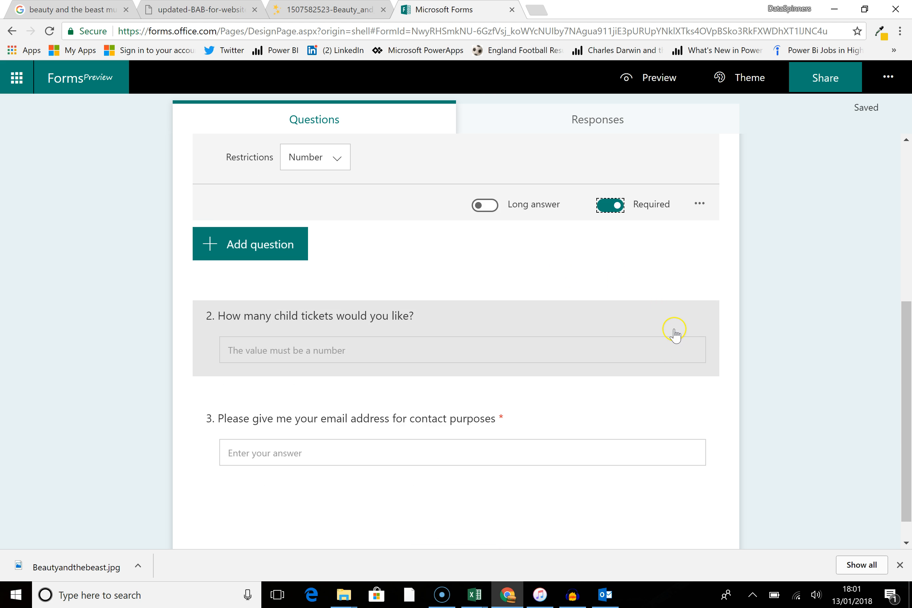
pyautogui.scroll(-1, 674, 332)
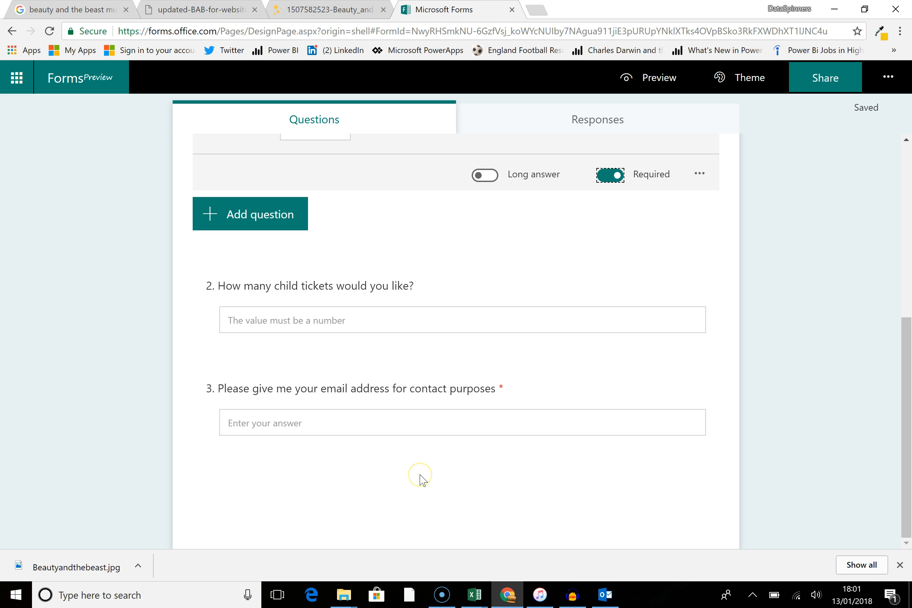
pyautogui.click(285, 473)
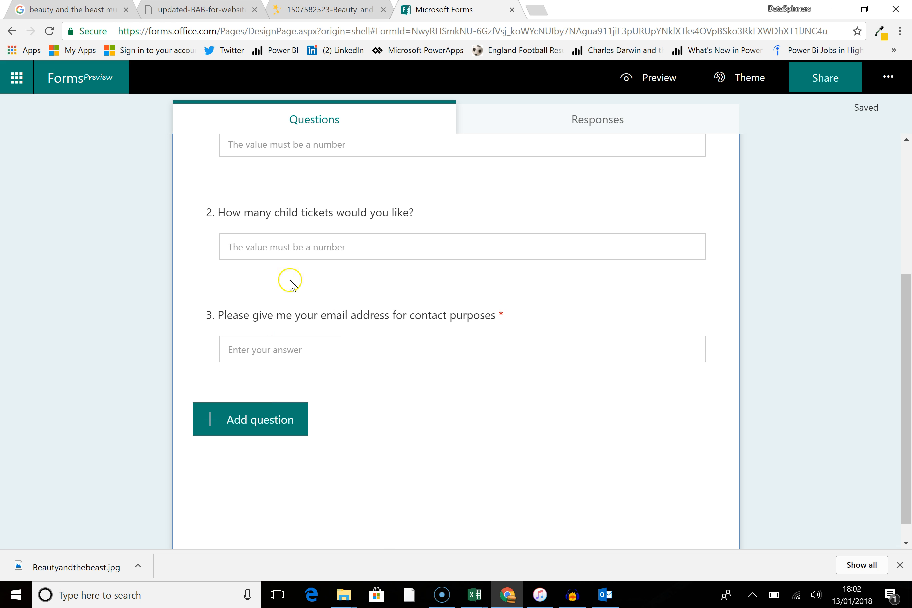
pyautogui.click(257, 421)
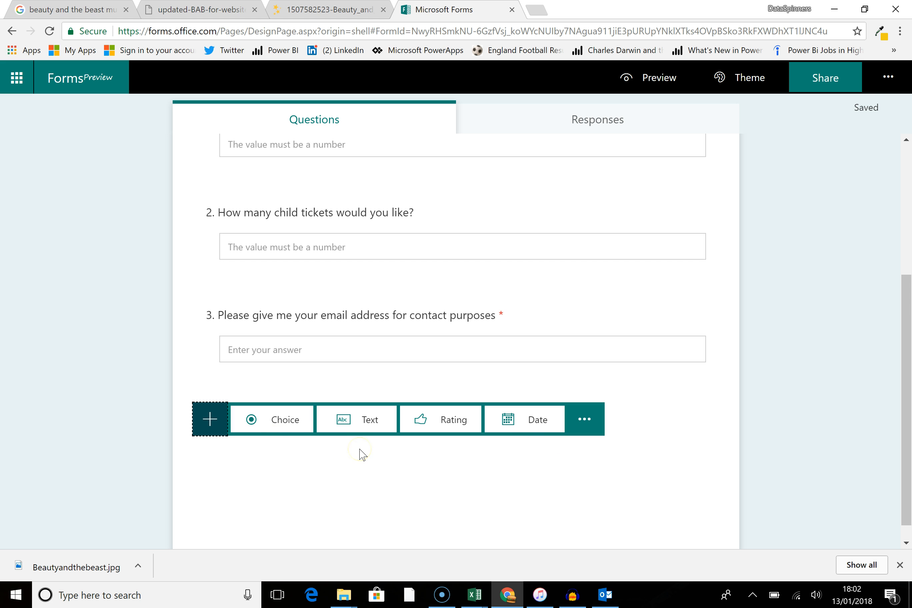
pyautogui.click(361, 430)
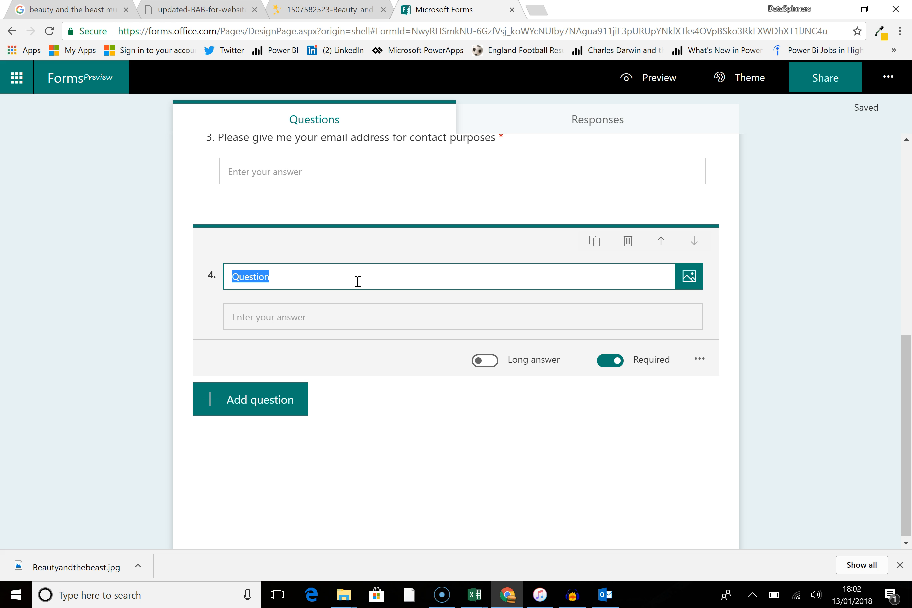
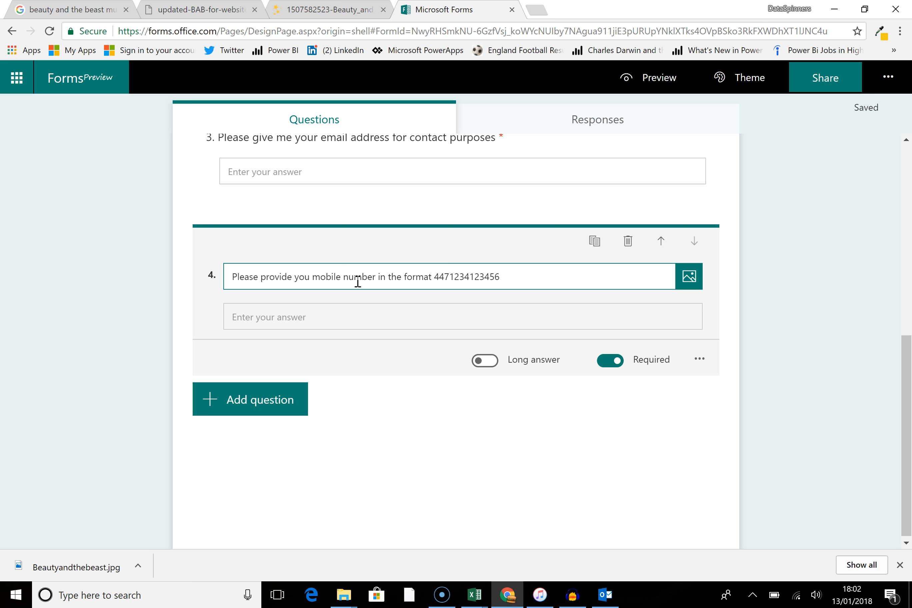
# Step: Restrict the mobile number question's answer to a number
pyautogui.click(333, 316)
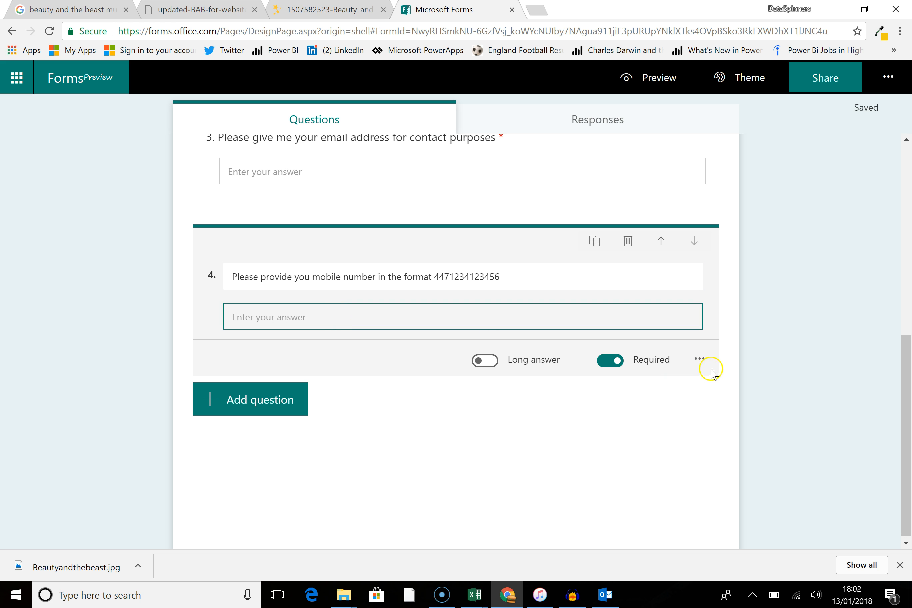
pyautogui.click(700, 359)
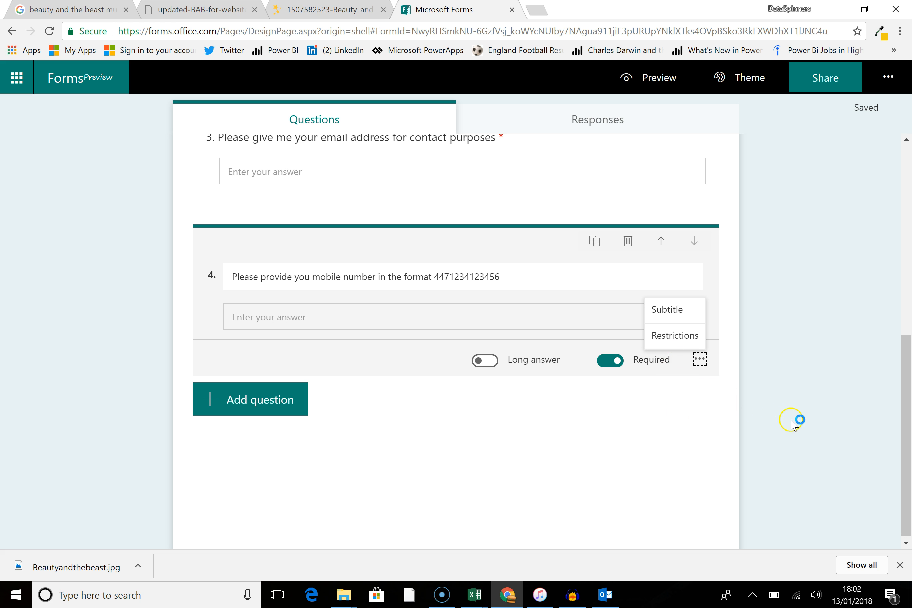
pyautogui.click(672, 338)
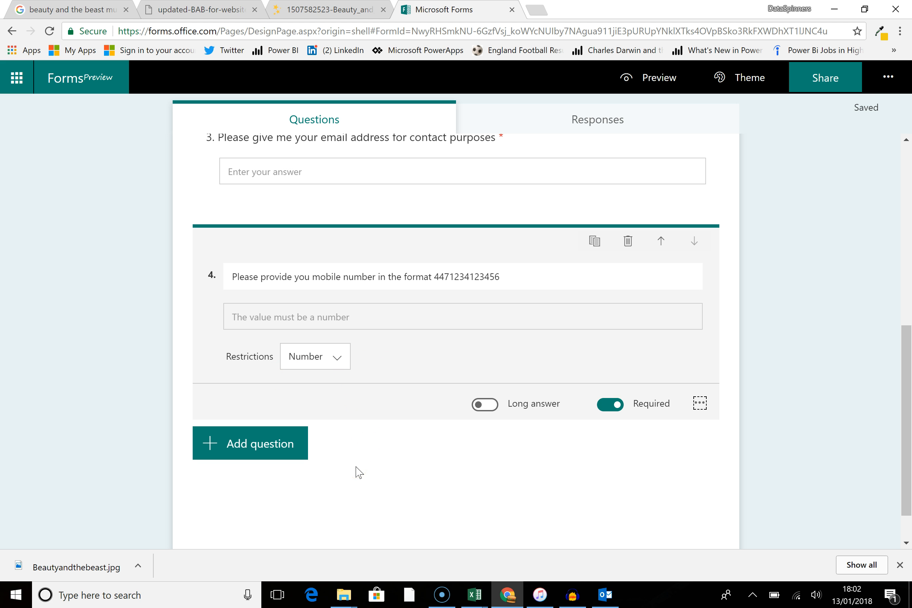
# Step: Review the form's questions and open the form's theme options
pyautogui.scroll(5, 379, 465)
pyautogui.scroll(-7, 379, 465)
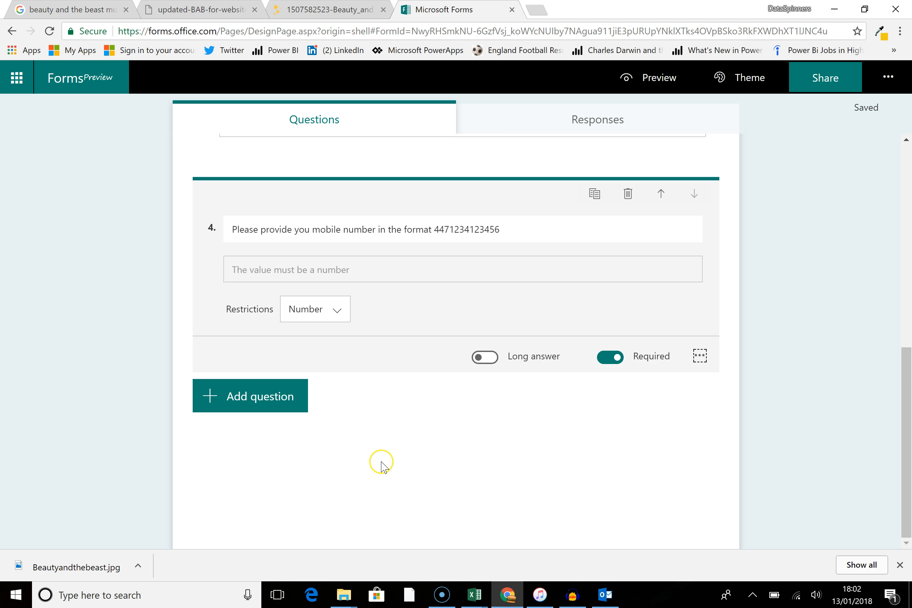
pyautogui.scroll(10, 385, 459)
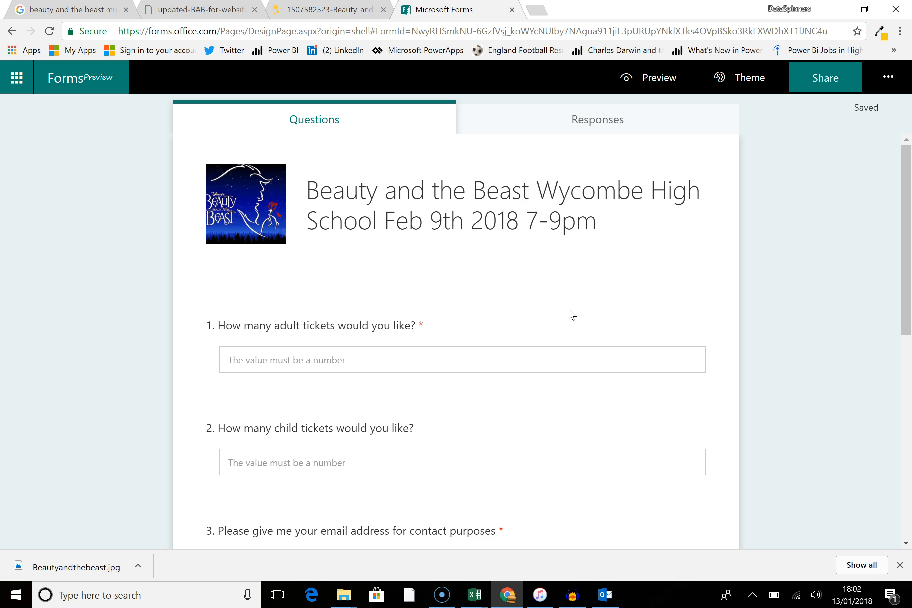
pyautogui.scroll(-10, 571, 314)
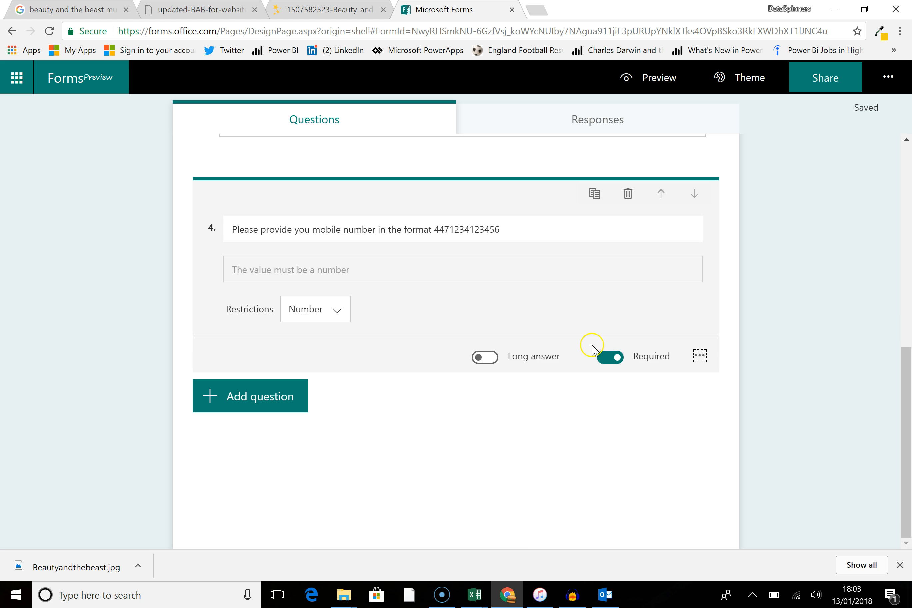
pyautogui.scroll(10, 507, 344)
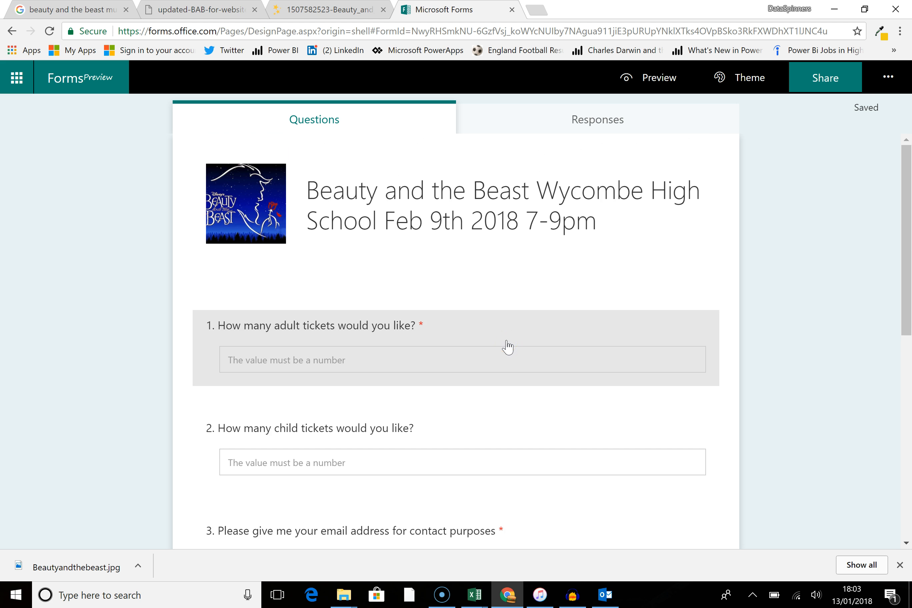
pyautogui.click(886, 76)
pyautogui.click(886, 78)
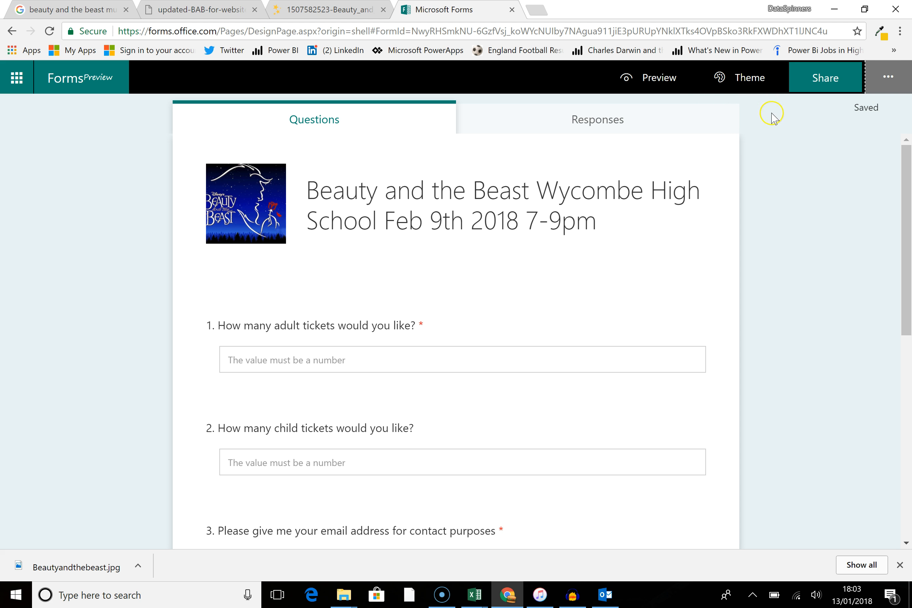
pyautogui.click(750, 84)
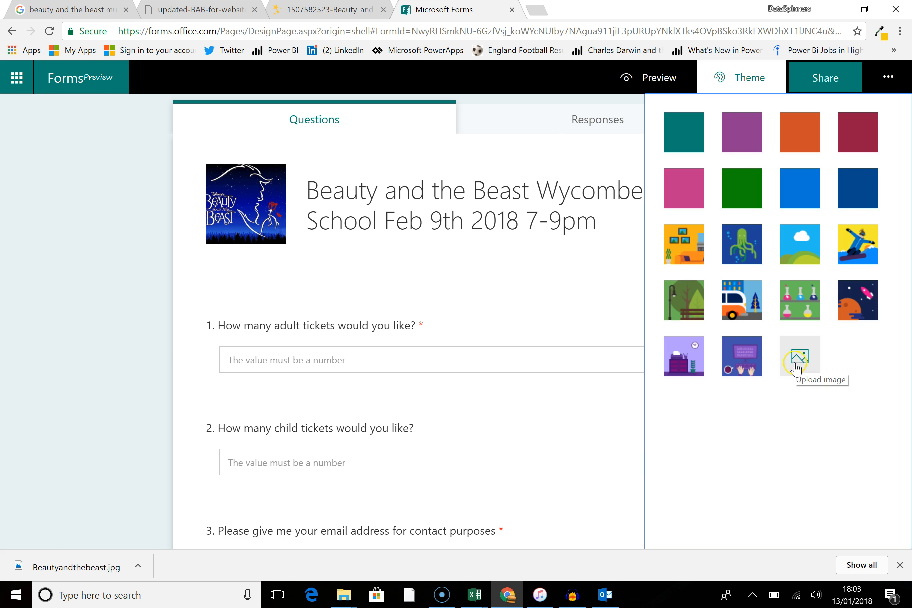
# Step: Browse the open image tabs and the Google image results for a Beauty and the Beast picture to use as the theme
pyautogui.click(319, 10)
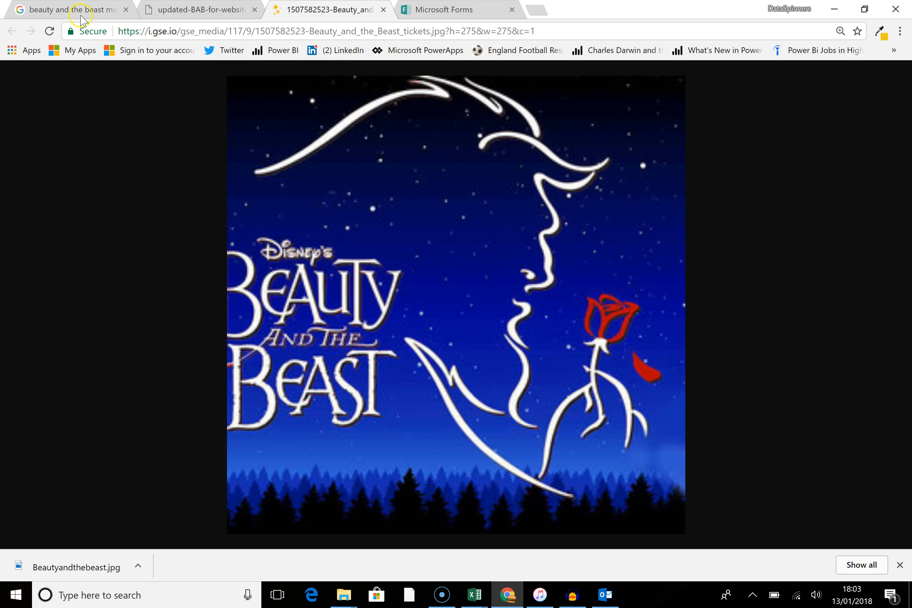
pyautogui.click(208, 11)
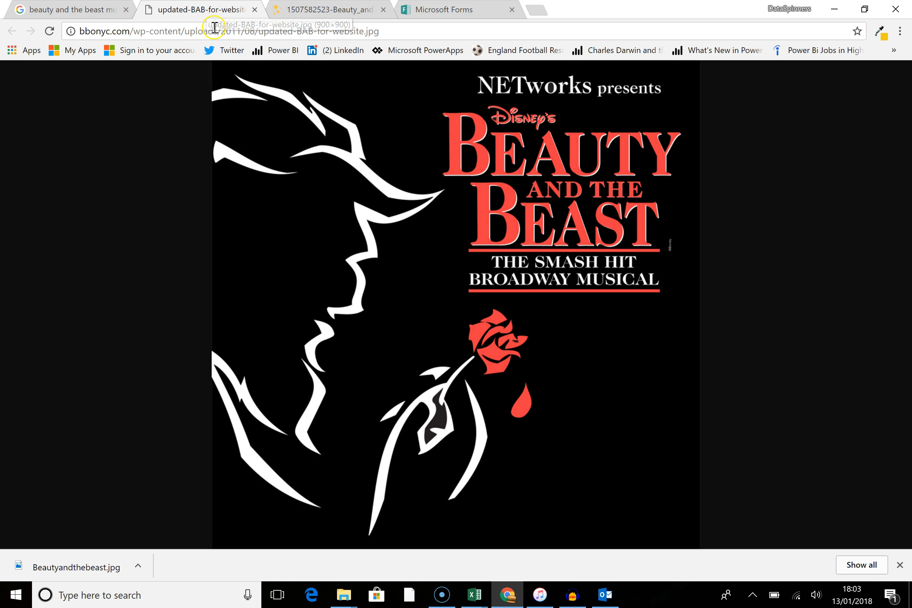
pyautogui.click(230, 32)
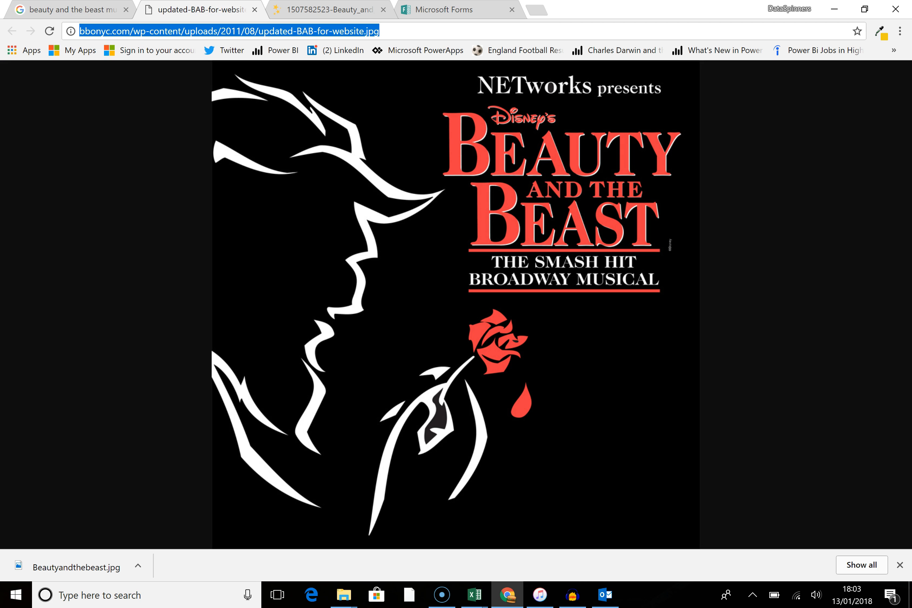
pyautogui.click(33, 9)
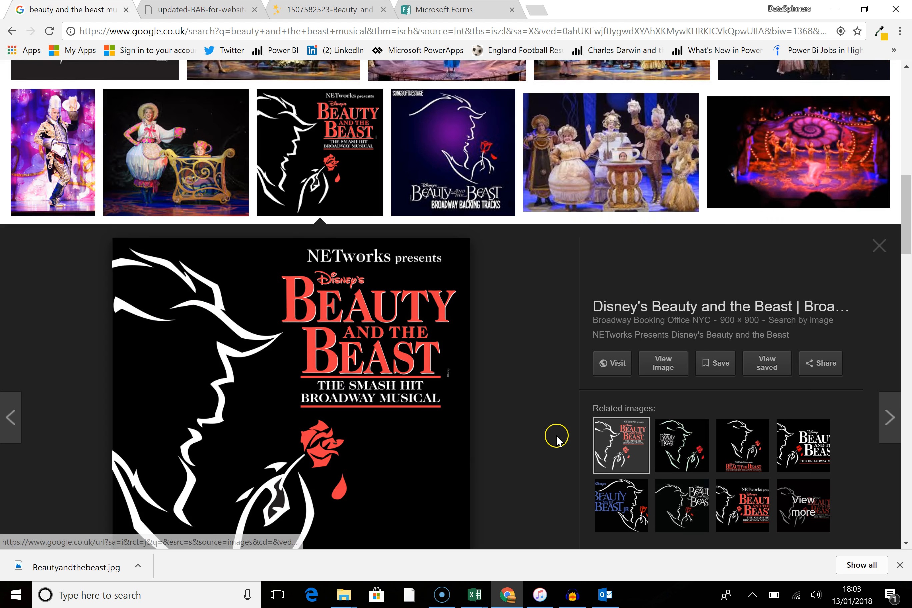
pyautogui.scroll(4, 556, 439)
pyautogui.scroll(5, 556, 442)
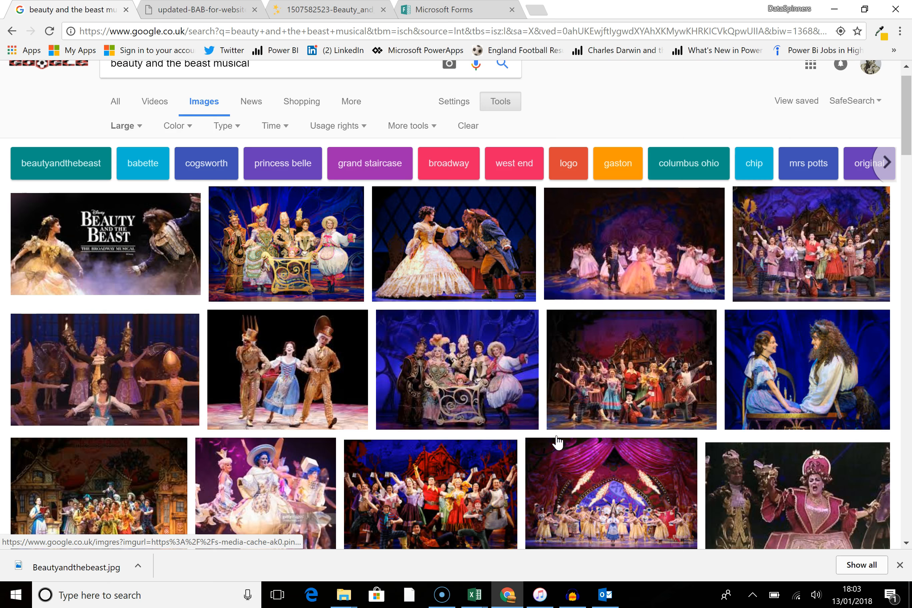
pyautogui.click(99, 281)
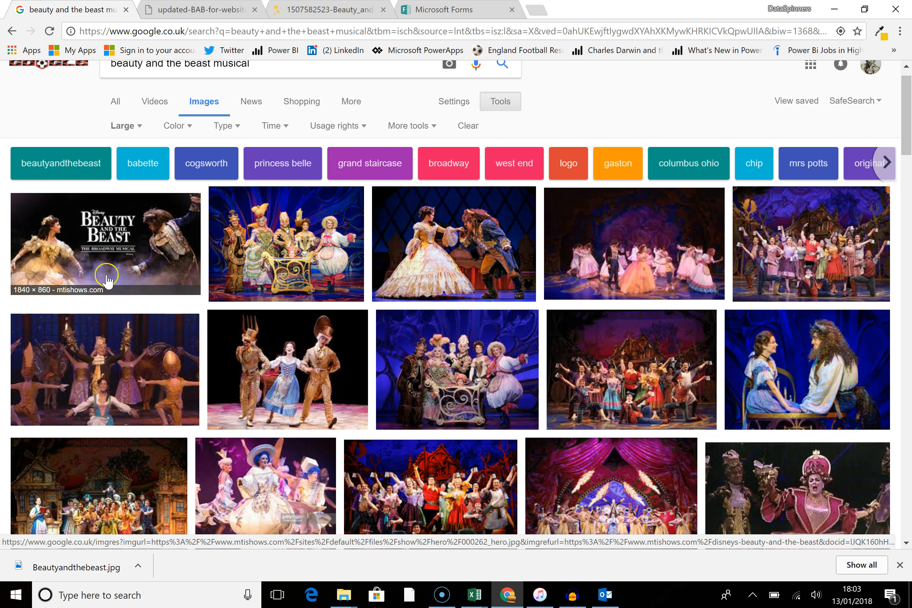
pyautogui.scroll(-1, 267, 337)
pyautogui.scroll(-3, 267, 338)
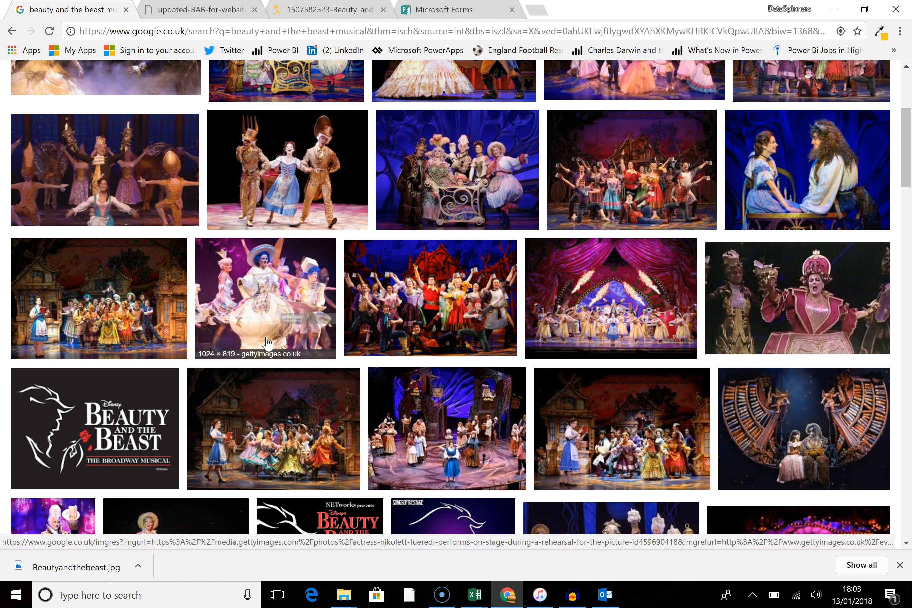
pyautogui.scroll(-3, 268, 343)
pyautogui.click(268, 343)
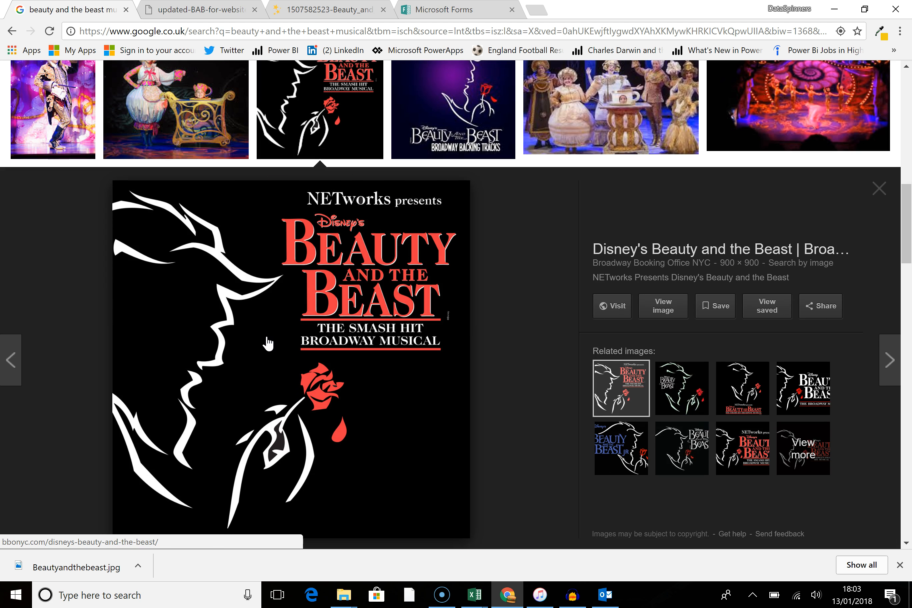
pyautogui.scroll(-6, 269, 344)
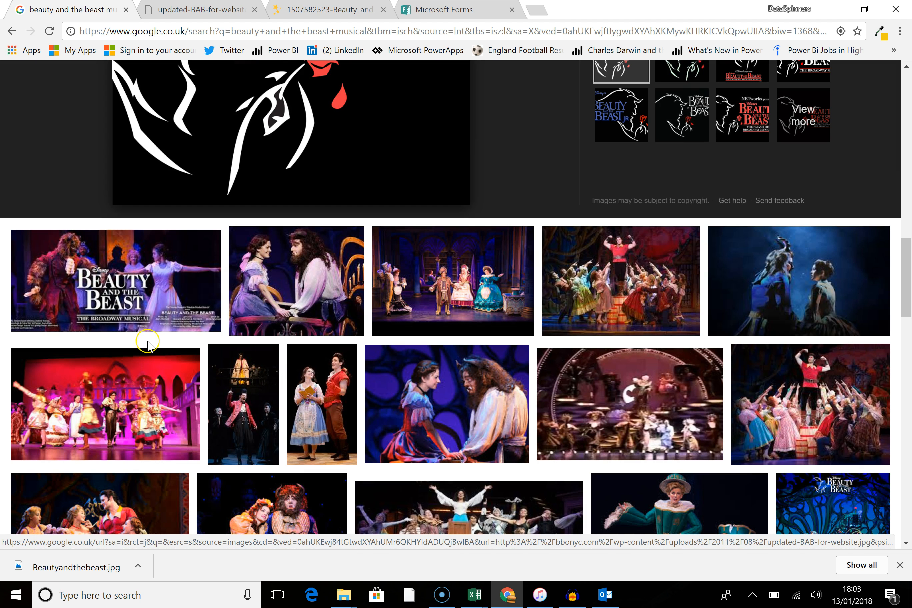
pyautogui.scroll(-8, 148, 346)
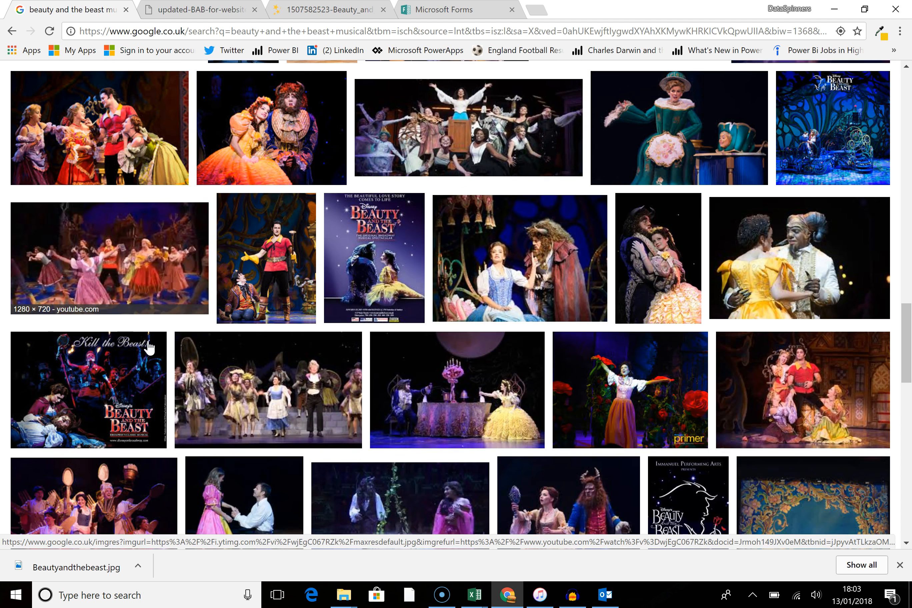
pyautogui.scroll(-5, 149, 347)
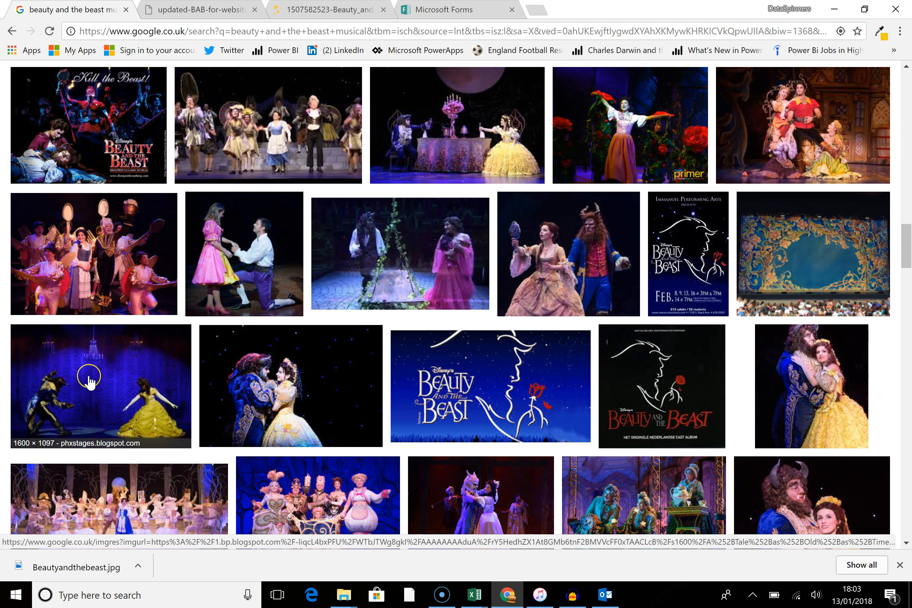
pyautogui.scroll(-5, 82, 380)
pyautogui.scroll(-3, 89, 383)
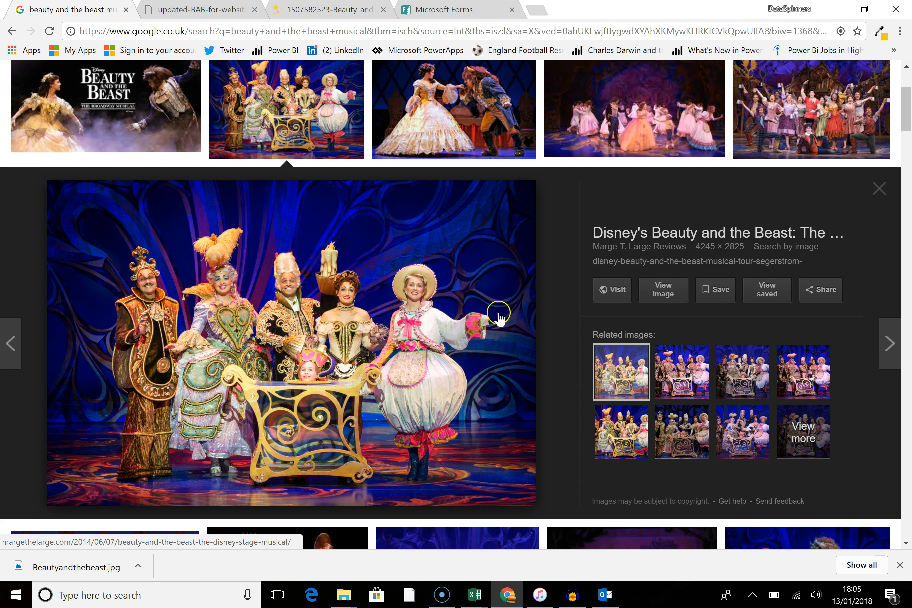
# Step: Open the full-size enchanted objects cast photo and save it to the Gallery folder as Beauty2.jpg
pyautogui.click(666, 299)
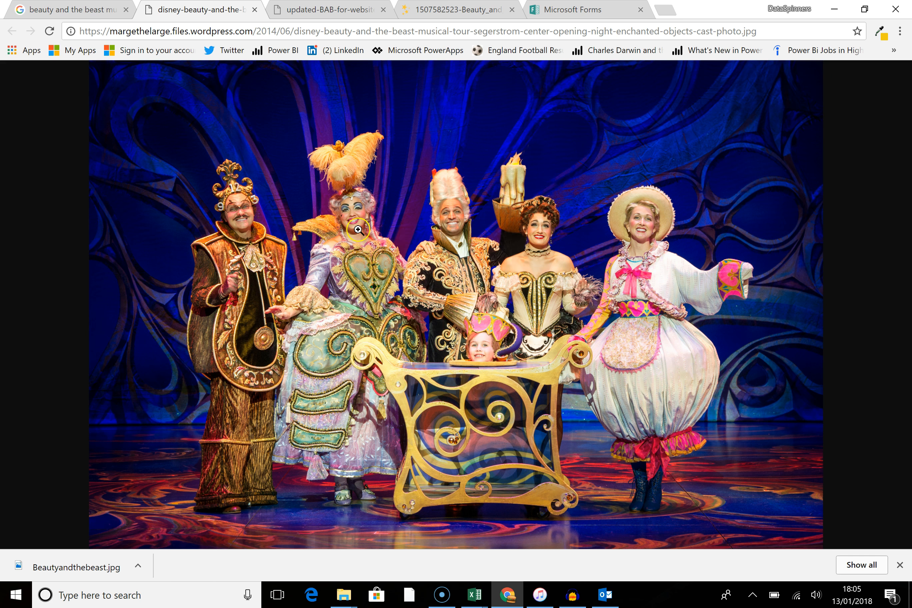
pyautogui.rightClick(358, 229)
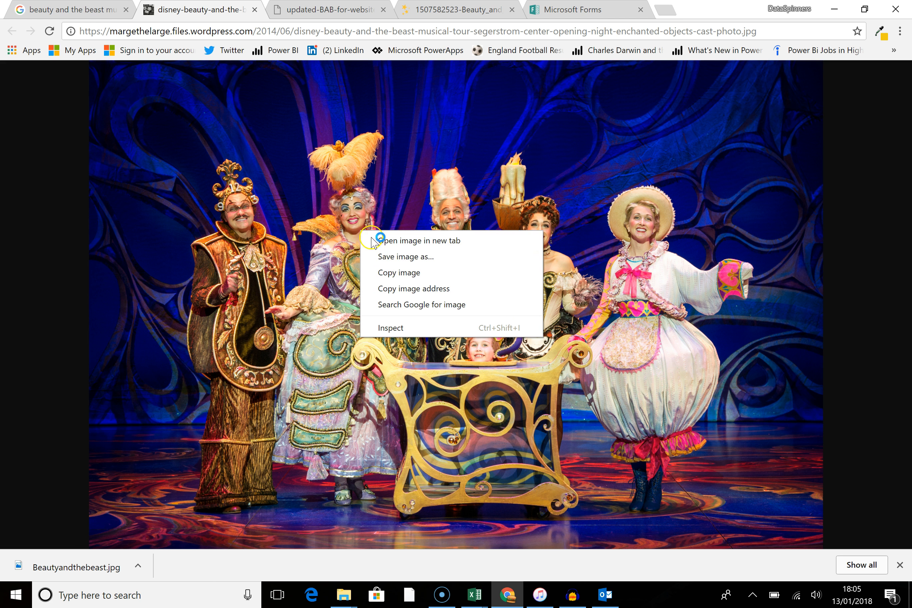
pyautogui.click(410, 257)
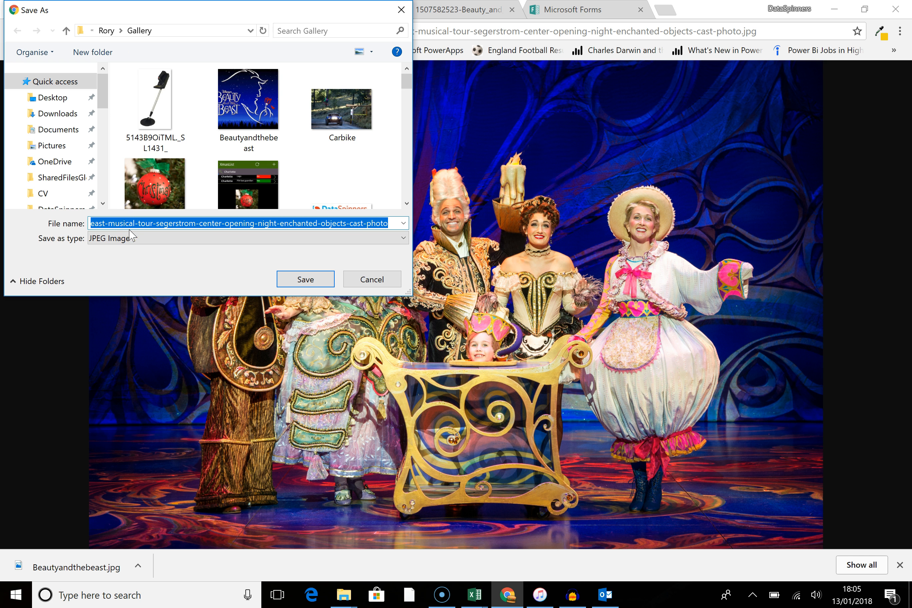
pyautogui.write('Beat')
pyautogui.press('BackSpace')
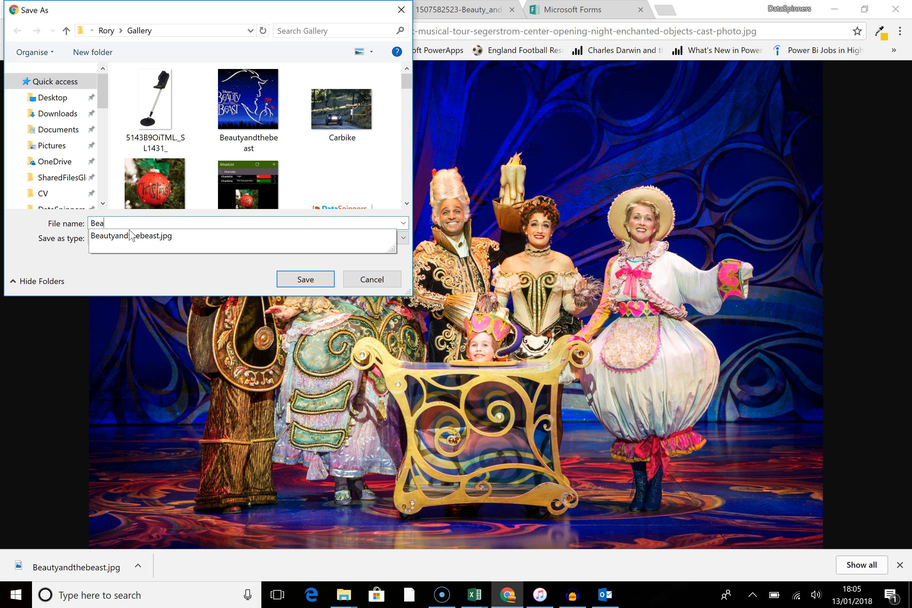
pyautogui.write('uty1')
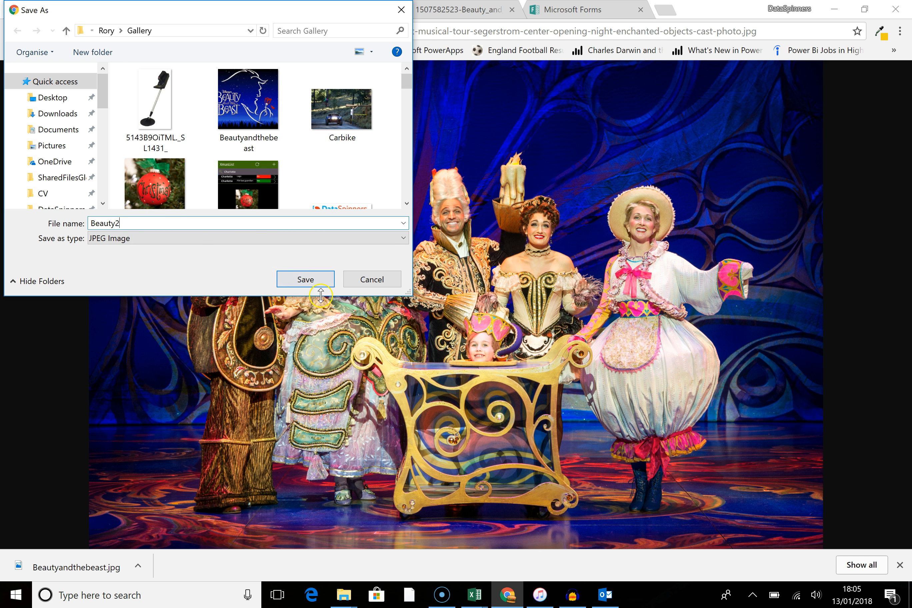
pyautogui.click(306, 279)
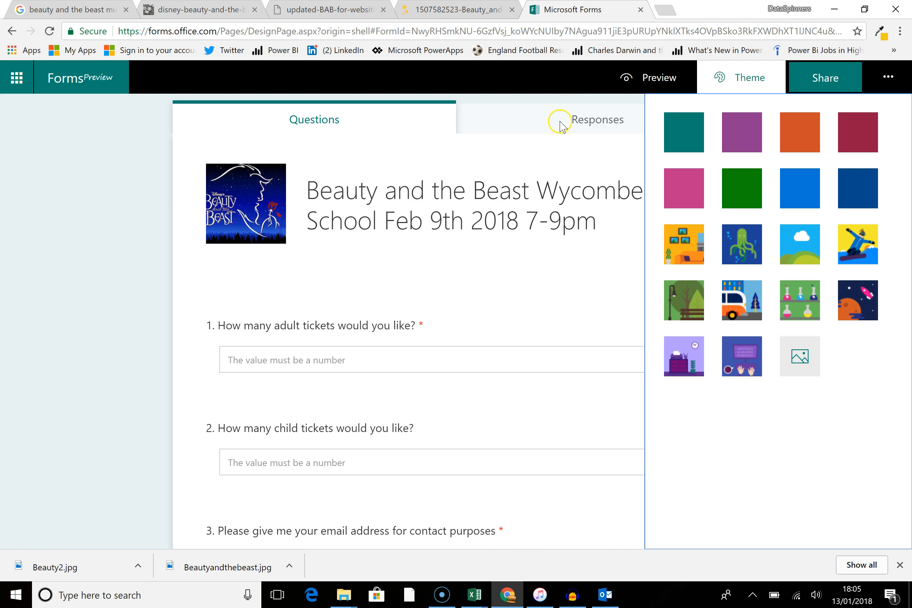
# Step: Try to upload Beauty2 from the computer as the form's custom theme image
pyautogui.click(581, 10)
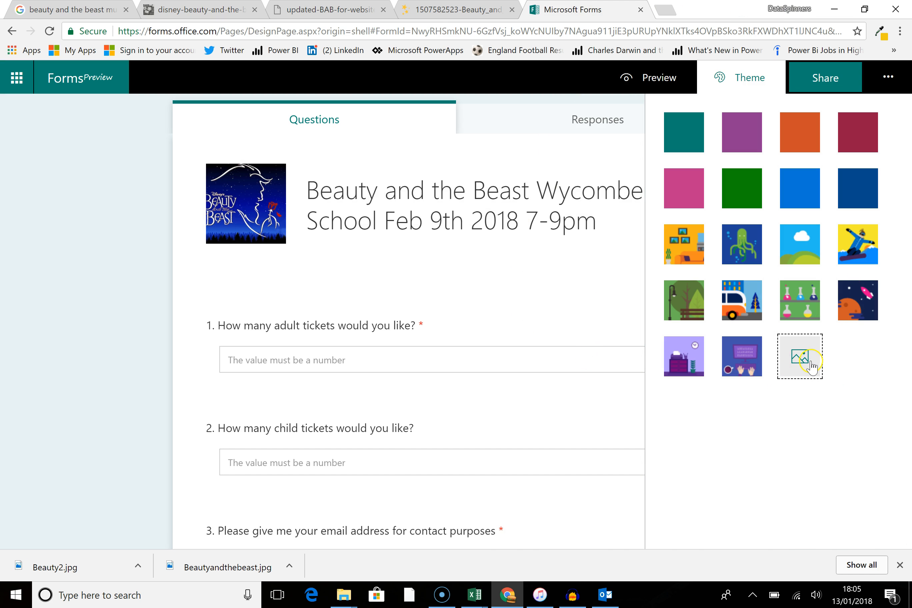
pyautogui.click(809, 363)
pyautogui.click(734, 112)
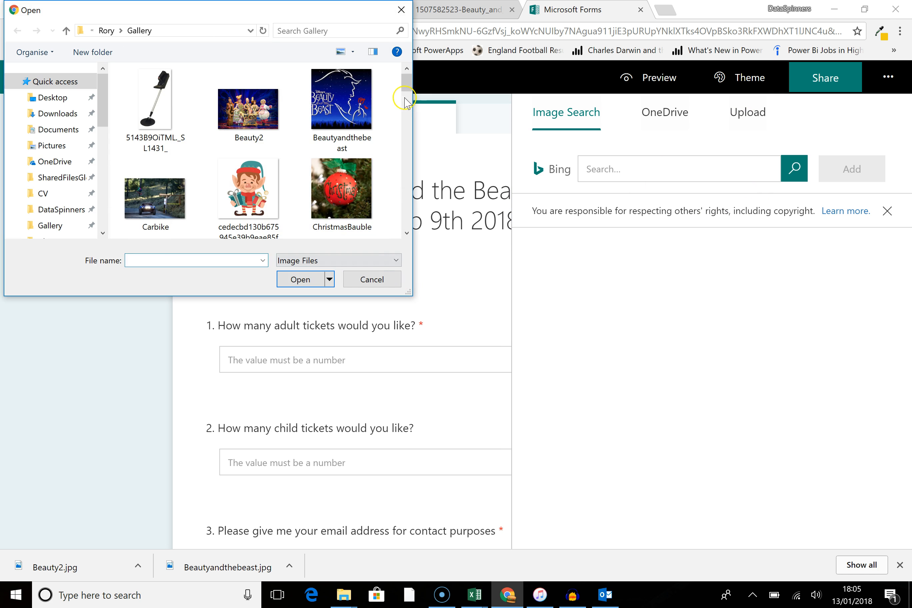
pyautogui.click(251, 108)
pyautogui.click(296, 279)
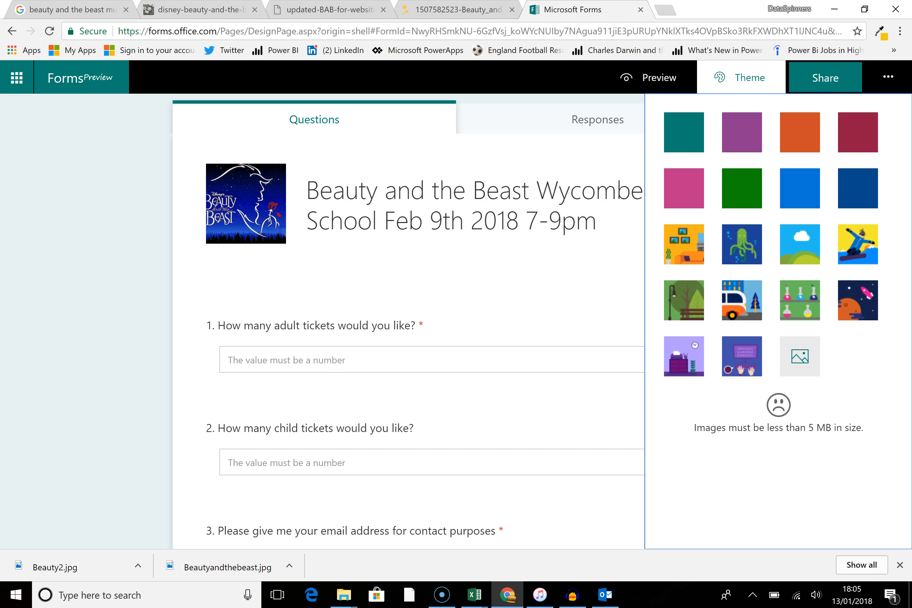
# Step: Capture the cast photo as a snip with the Snipping Tool
pyautogui.click(463, 13)
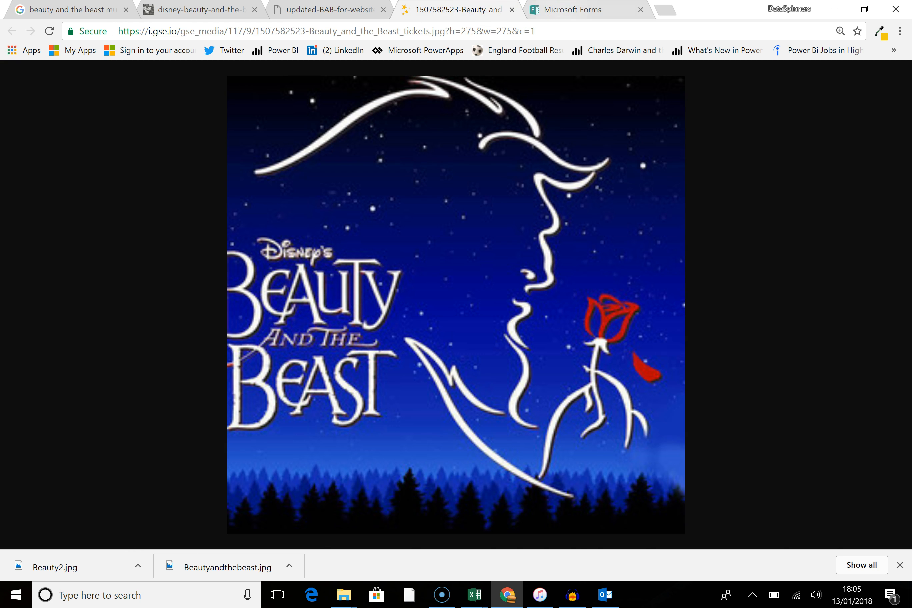
pyautogui.click(564, 16)
pyautogui.click(219, 12)
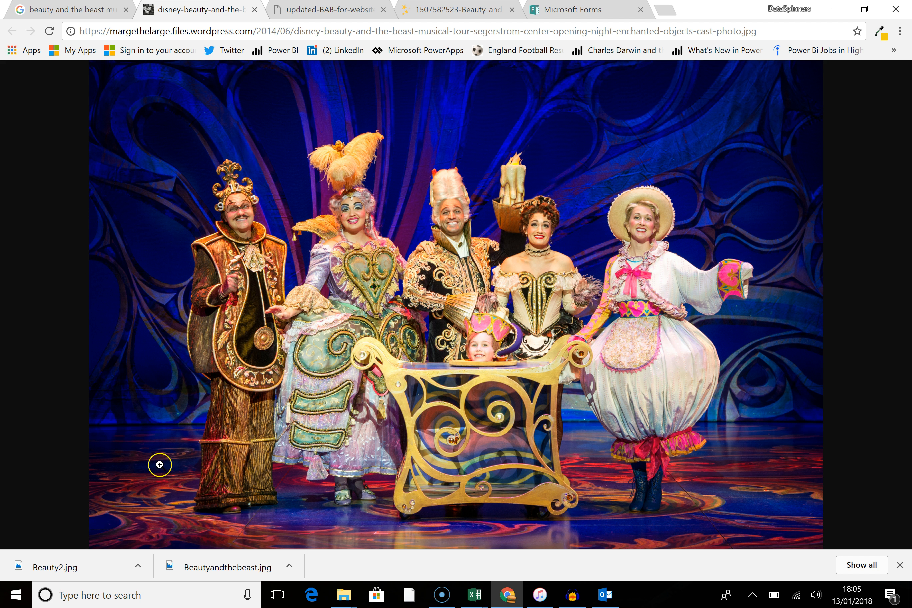
pyautogui.scroll(-5, 267, 395)
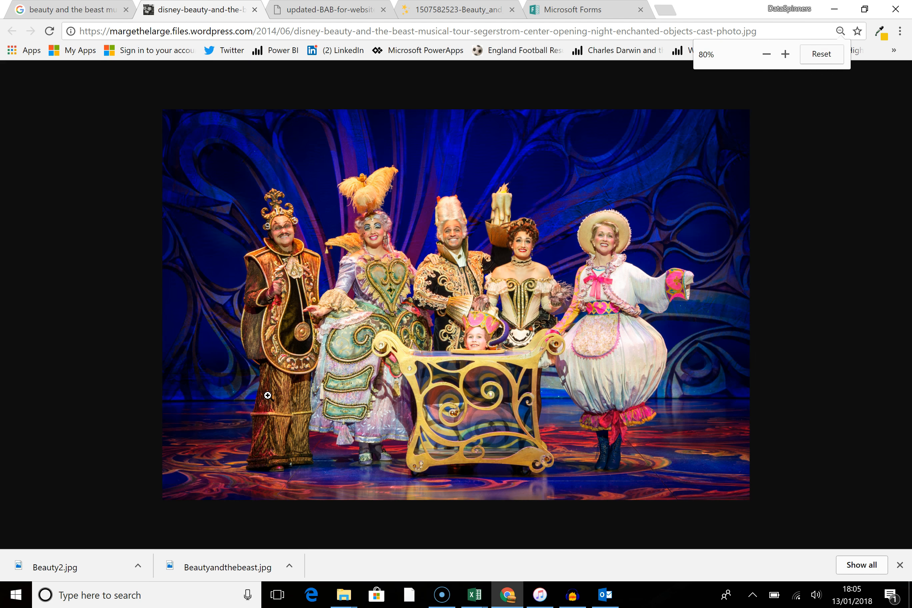
pyautogui.click(60, 595)
pyautogui.write('snipp')
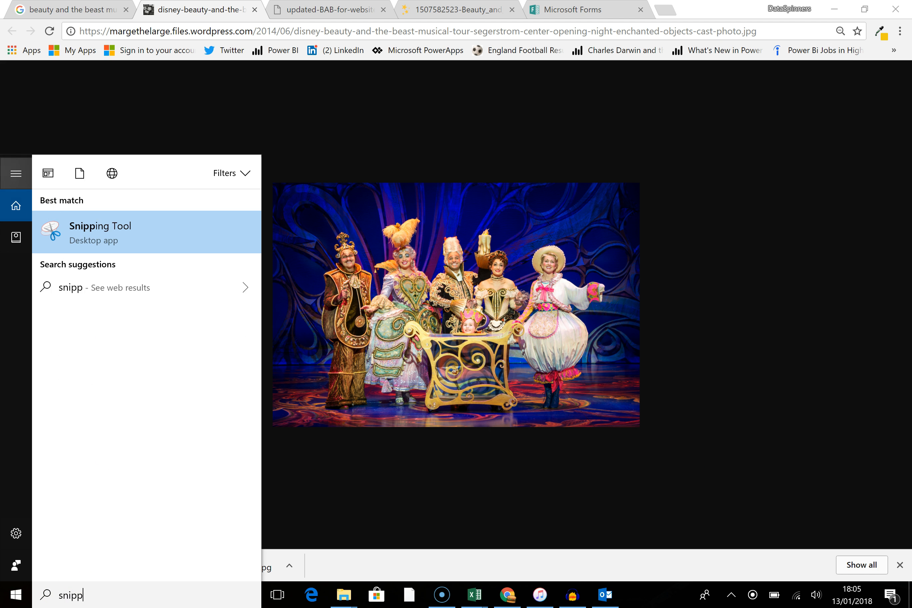
pyautogui.click(101, 237)
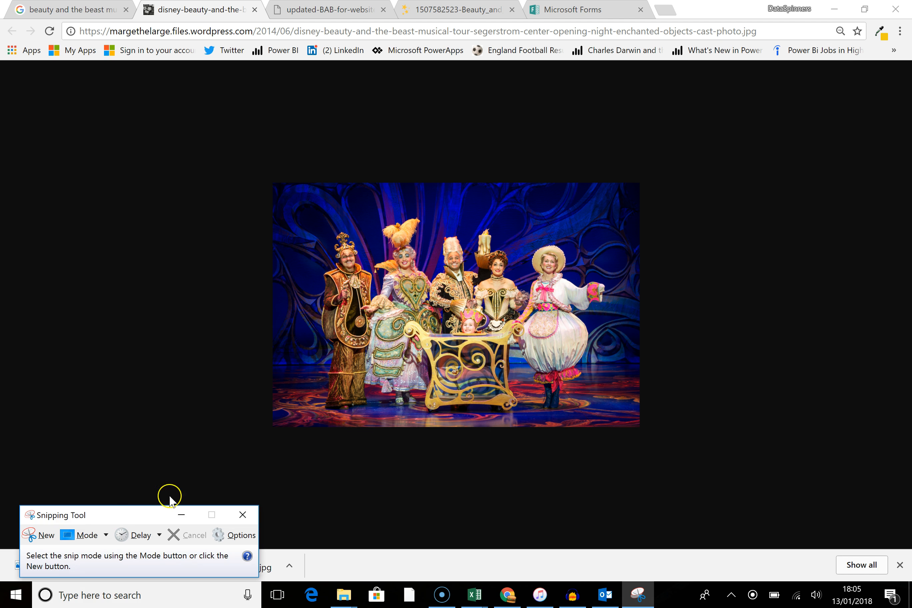
pyautogui.click(40, 534)
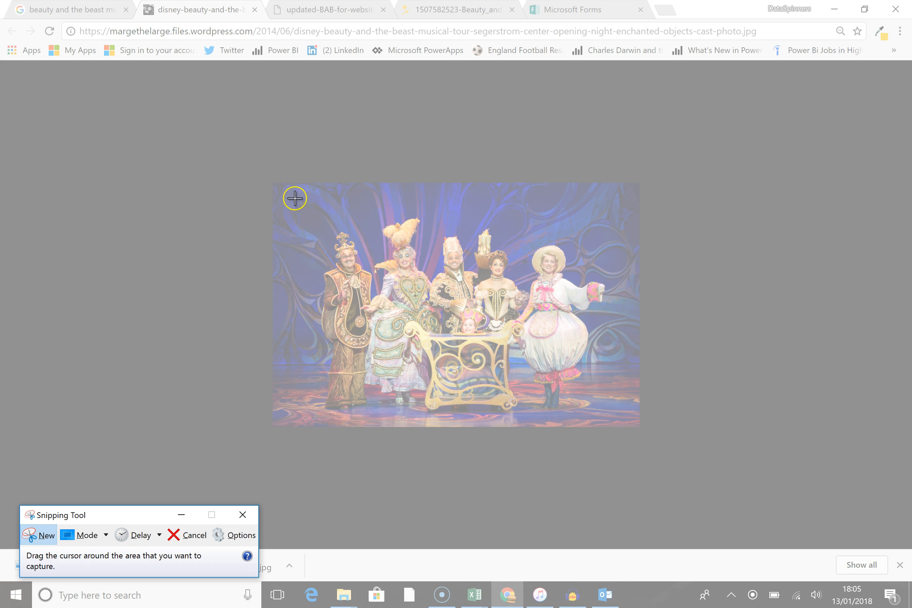
pyautogui.moveTo(275, 187); pyautogui.dragTo(638, 423)
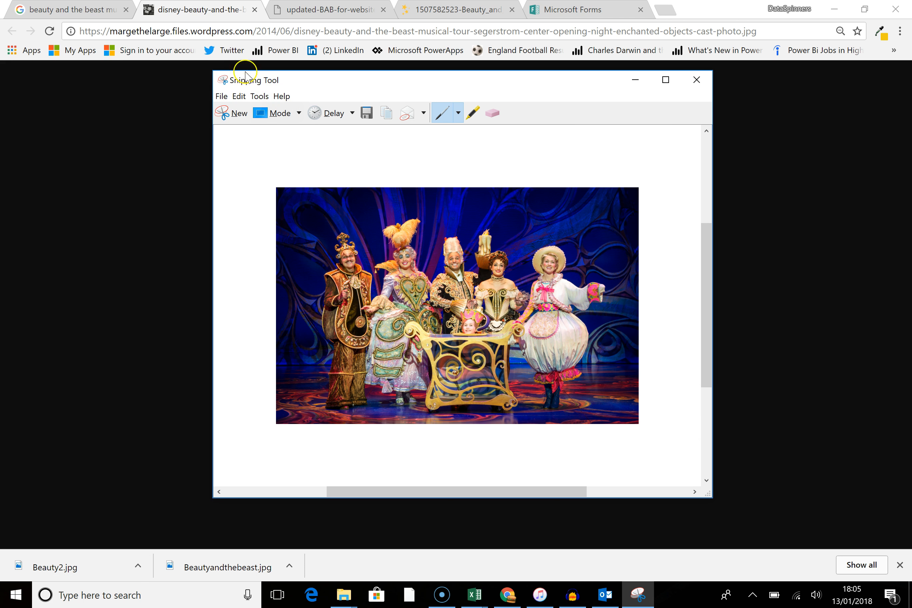
# Step: Save the snip to the Gallery folder as a JPEG file named Beauty3
pyautogui.click(221, 96)
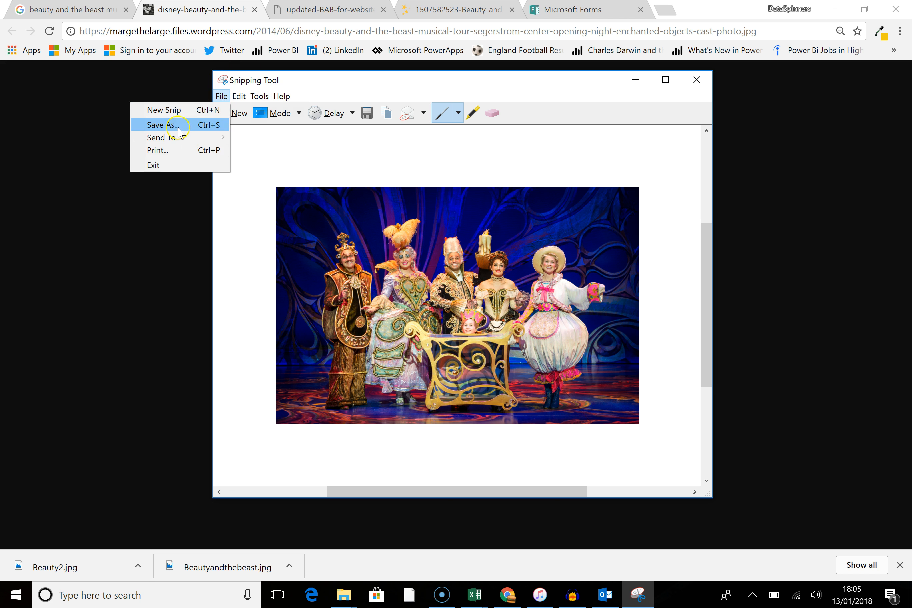
pyautogui.click(161, 124)
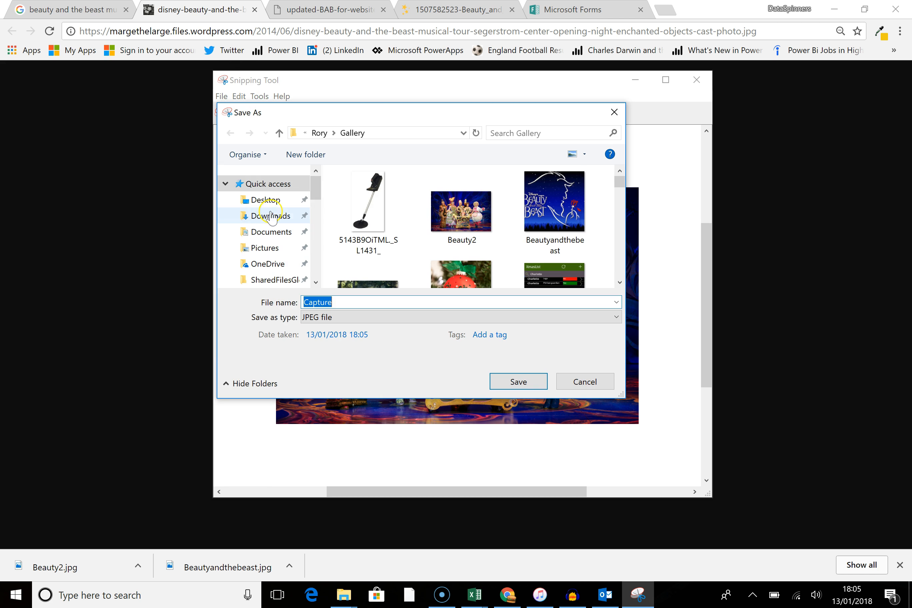
pyautogui.moveTo(314, 189)
pyautogui.mouseDown()
pyautogui.moveTo(314, 212)
pyautogui.moveTo(312, 193)
pyautogui.mouseUp()
pyautogui.click(257, 222)
pyautogui.click(477, 238)
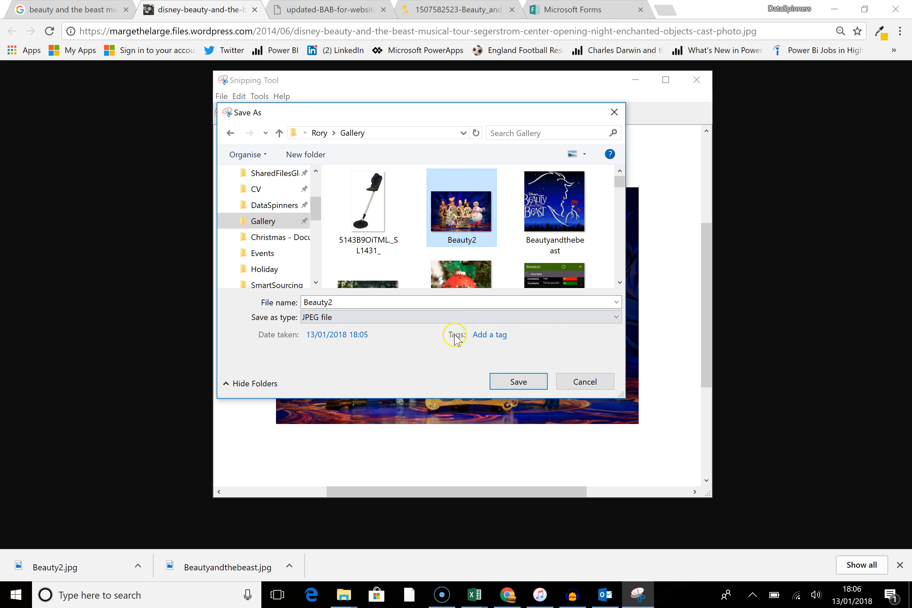
pyautogui.click(359, 302)
pyautogui.click(359, 302)
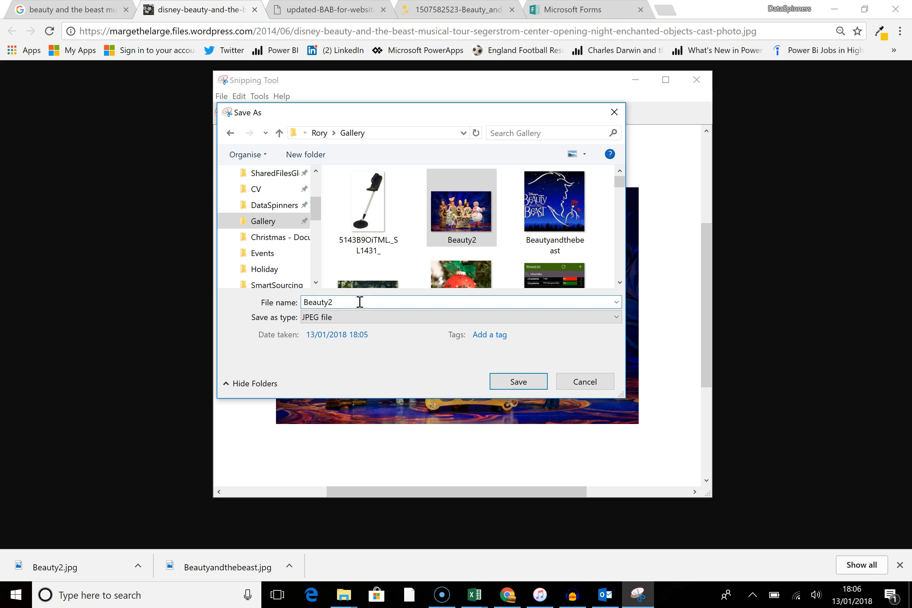
pyautogui.press('BackSpace')
pyautogui.write('3')
pyautogui.click(520, 385)
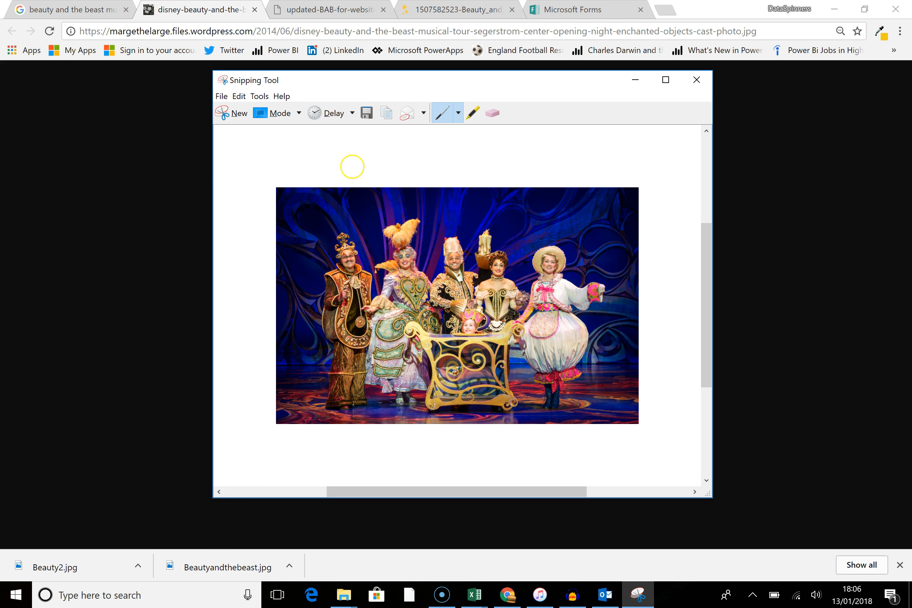
# Step: Upload Beauty3 from the Gallery folder as the form's custom theme background image
pyautogui.click(572, 10)
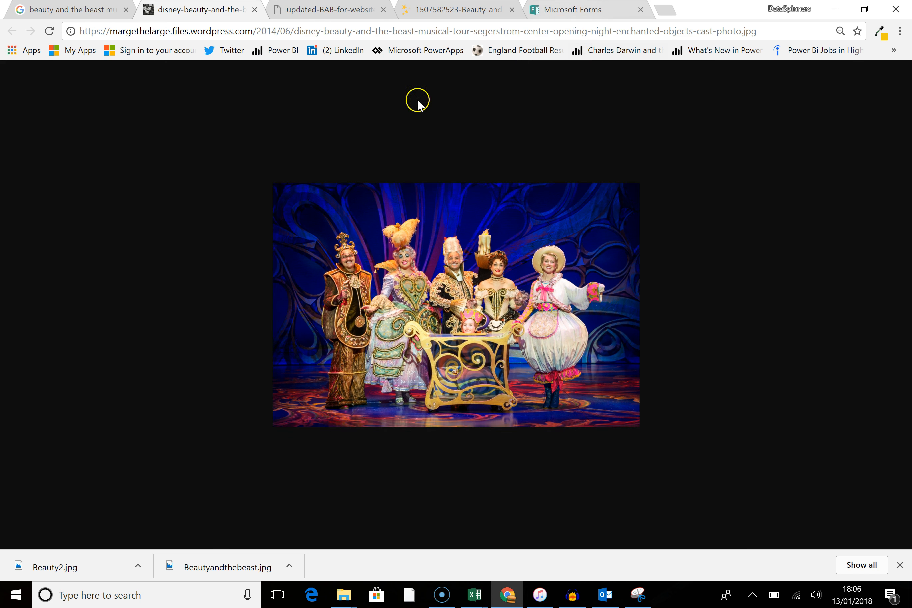
pyautogui.click(803, 367)
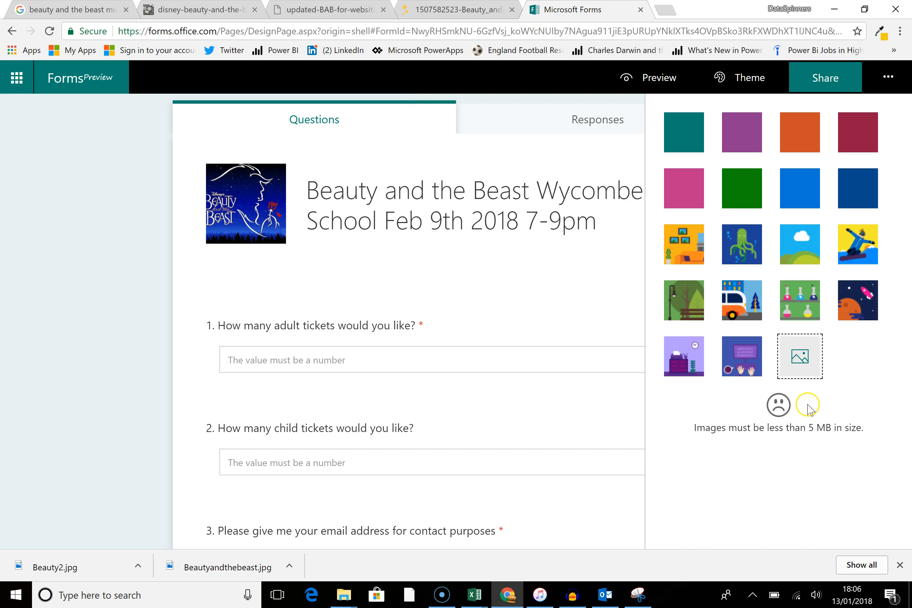
pyautogui.click(739, 117)
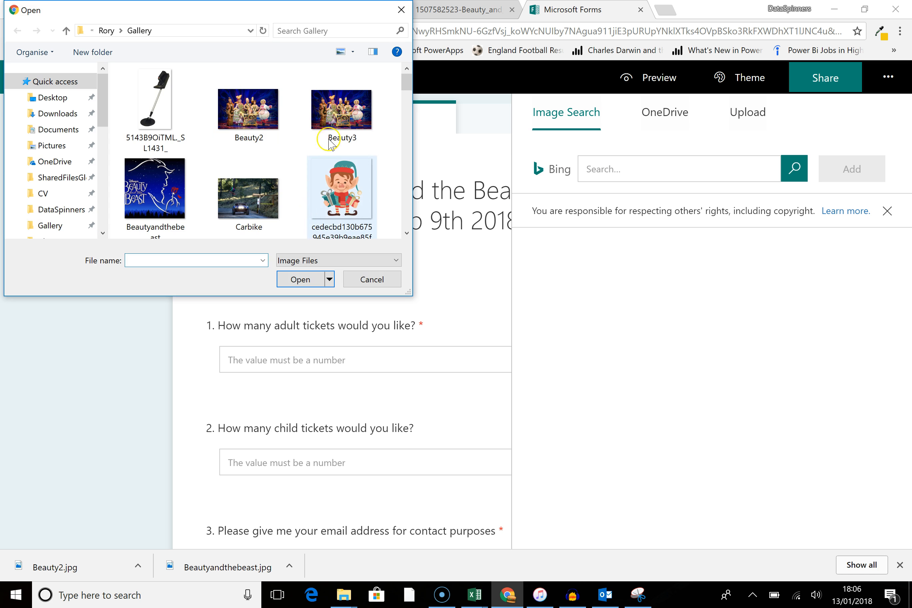
pyautogui.click(340, 114)
pyautogui.click(310, 280)
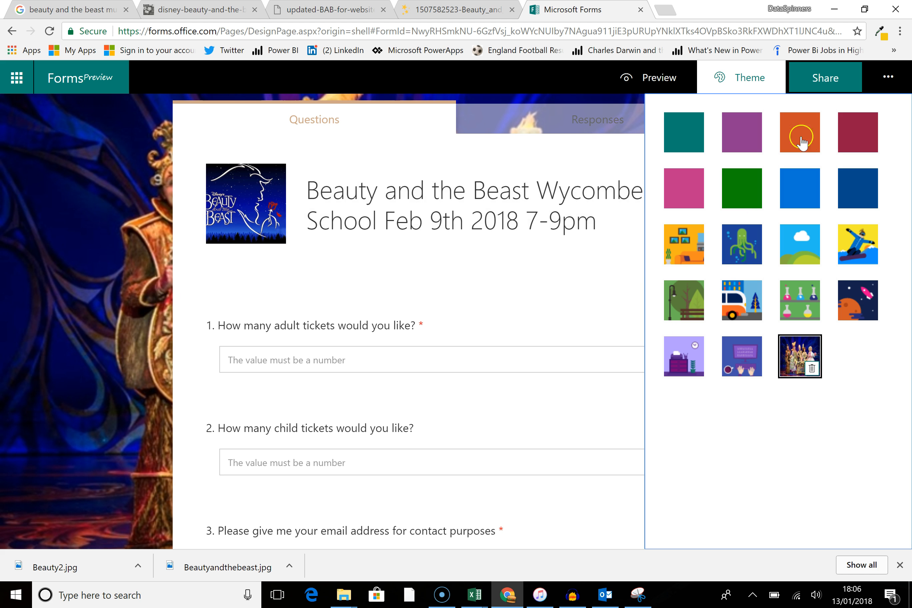
pyautogui.click(746, 80)
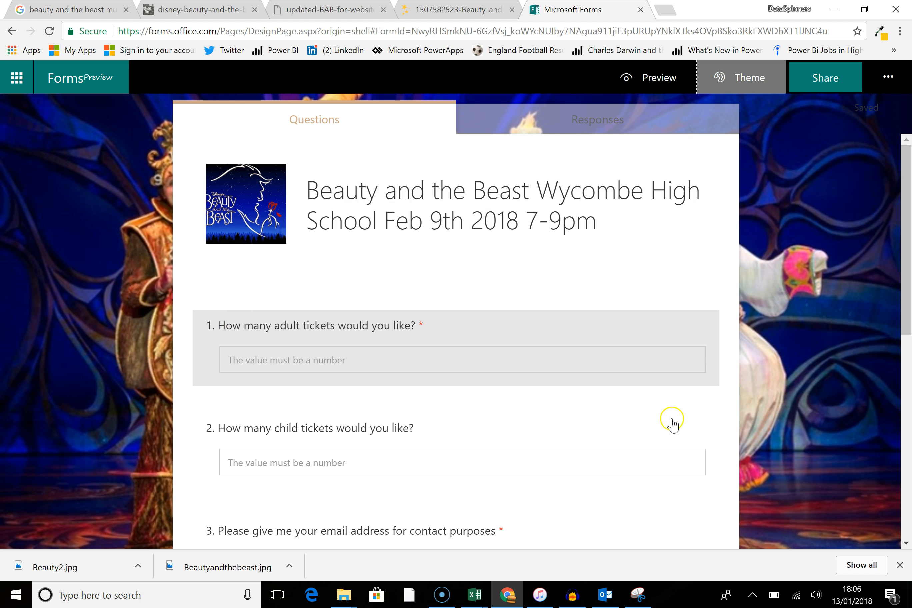
# Step: Preview the form and answer 2 adult tickets and 3 child tickets
pyautogui.scroll(-8, 675, 409)
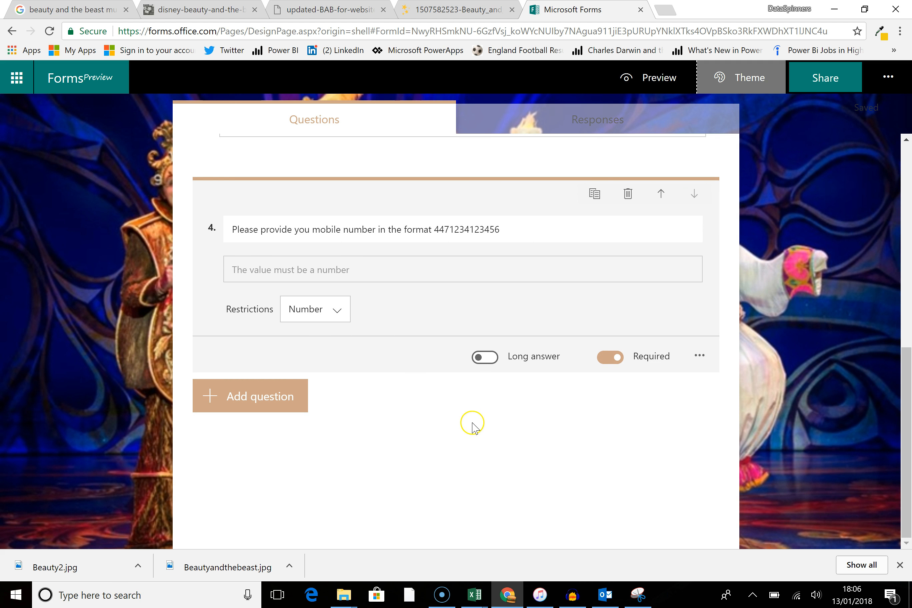
pyautogui.scroll(5, 473, 426)
pyautogui.scroll(-5, 476, 428)
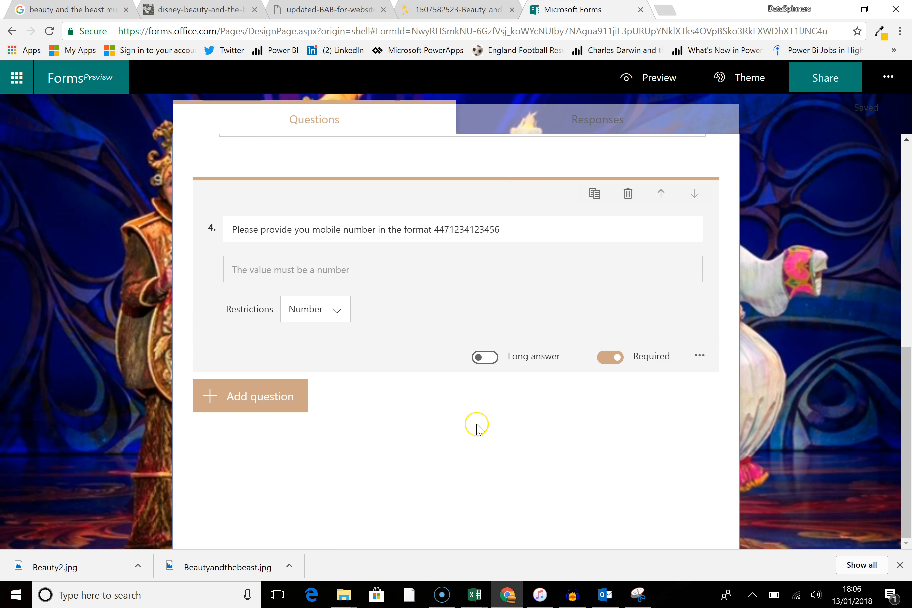
pyautogui.click(657, 78)
pyautogui.click(376, 367)
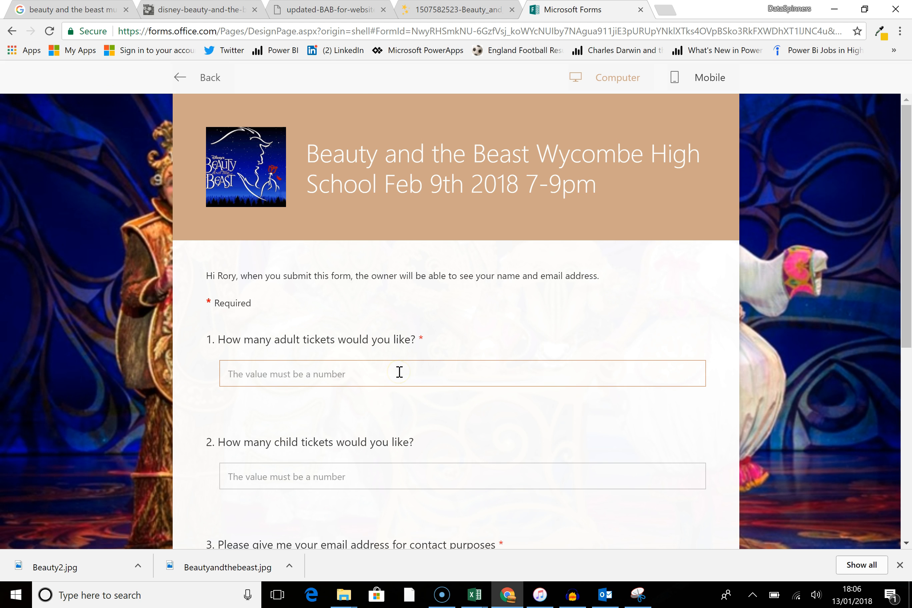
pyautogui.write('2')
pyautogui.click(376, 476)
pyautogui.write('3')
# Step: Fill in the contact e-mail address and the mobile number, then submit the test response
pyautogui.scroll(-5, 374, 466)
pyautogui.click(341, 317)
pyautogui.write('ab')
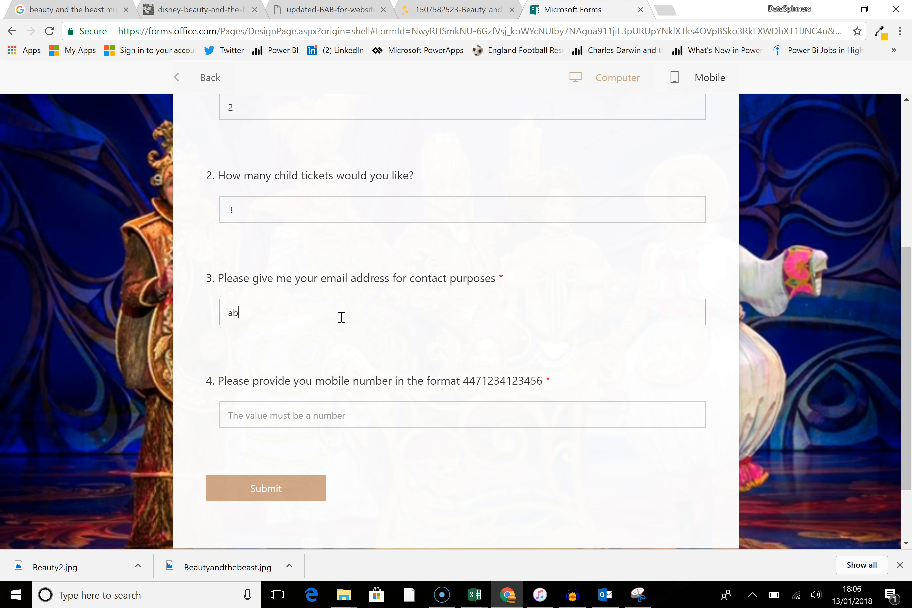
pyautogui.press('BackSpace')
pyautogui.press('BackSpace')
pyautogui.write('ror')
pyautogui.press('Tab')
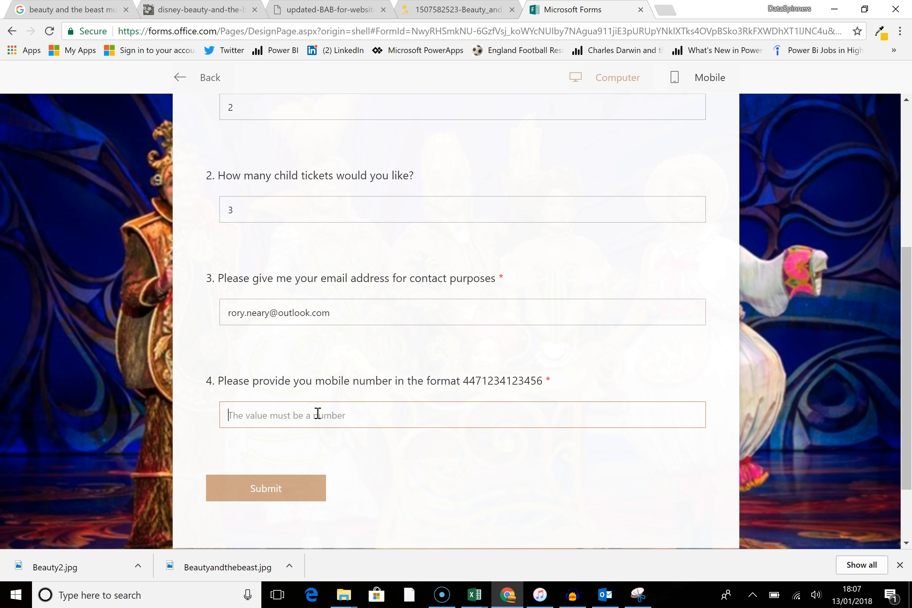
pyautogui.click(274, 488)
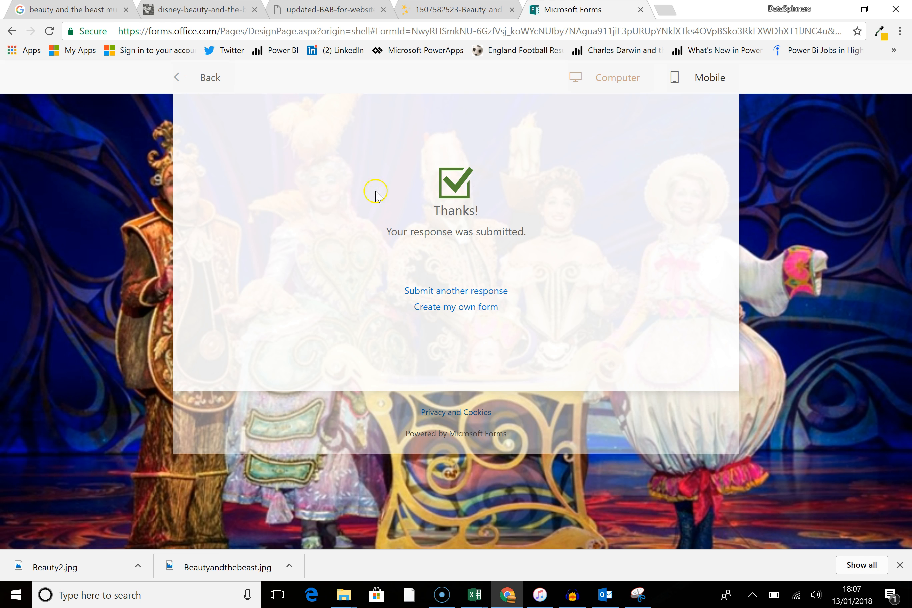
# Step: Return to the form editor and review the summary of responses
pyautogui.click(212, 77)
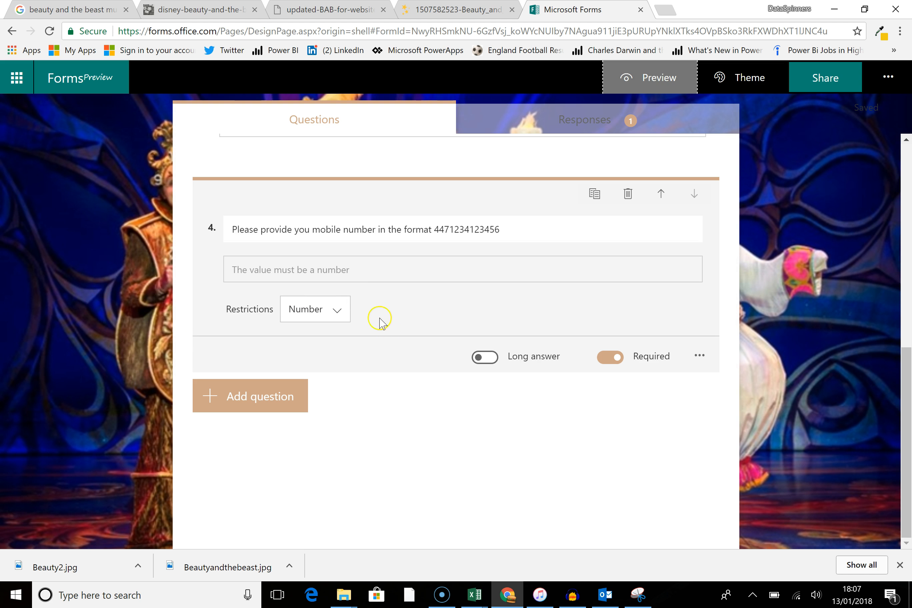
pyautogui.scroll(2, 452, 236)
pyautogui.click(529, 126)
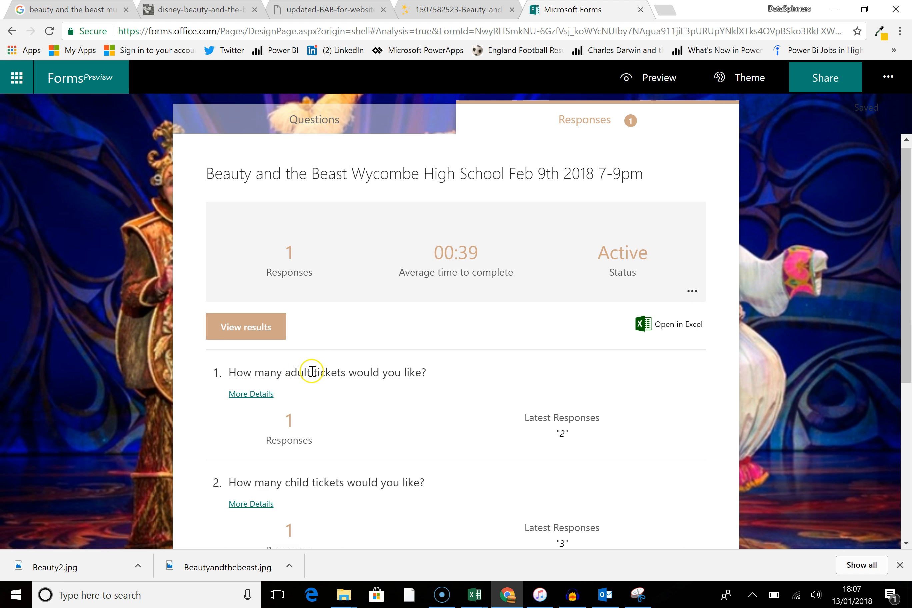
pyautogui.scroll(-5, 384, 282)
pyautogui.scroll(-2, 385, 283)
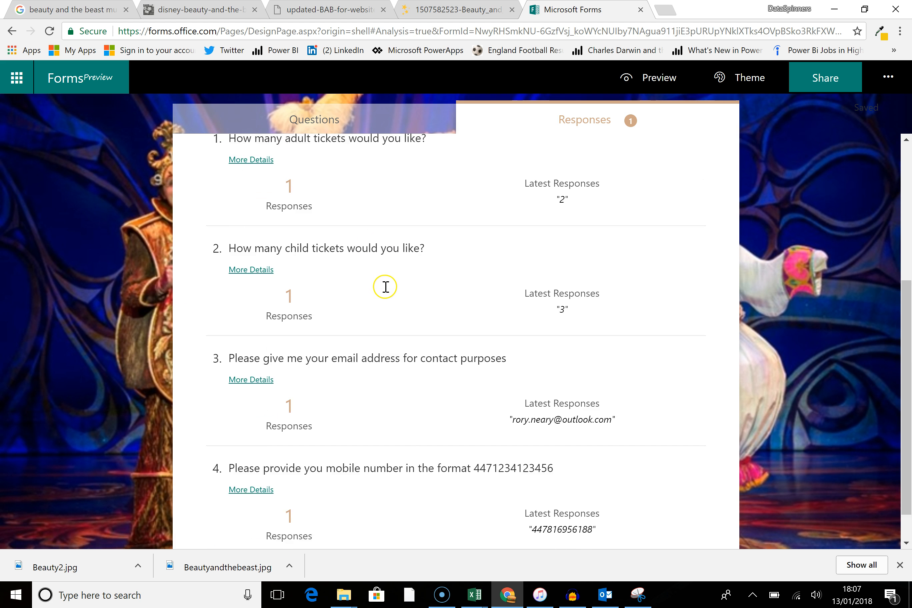
pyautogui.scroll(3, 392, 308)
pyautogui.scroll(2, 395, 310)
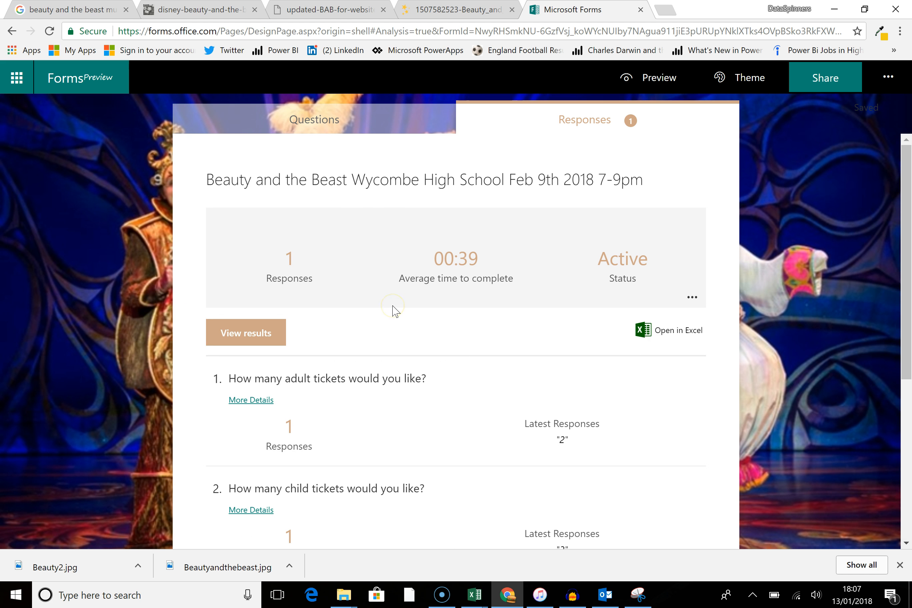
# Step: Open the responses in Excel, view the downloaded workbook, and close it
pyautogui.click(667, 333)
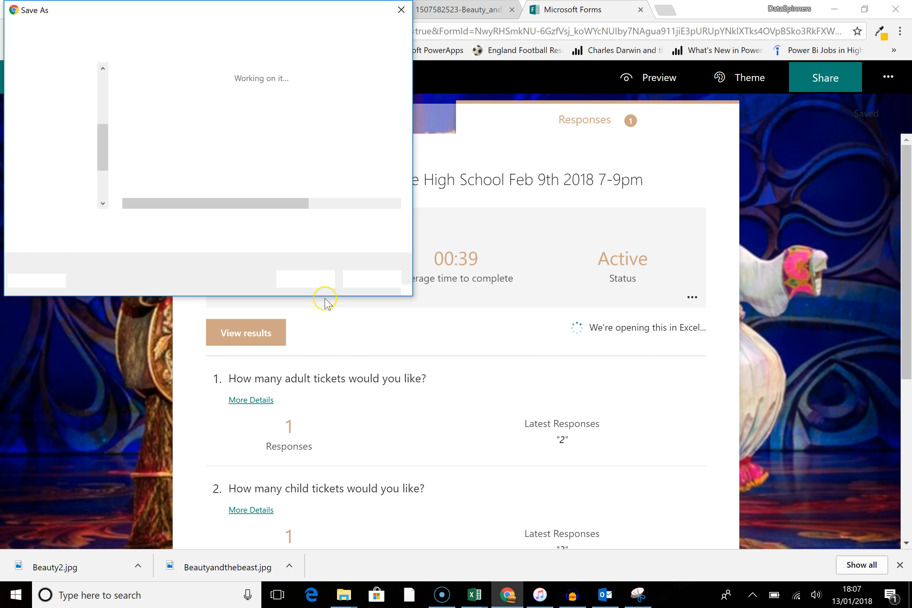
pyautogui.click(305, 281)
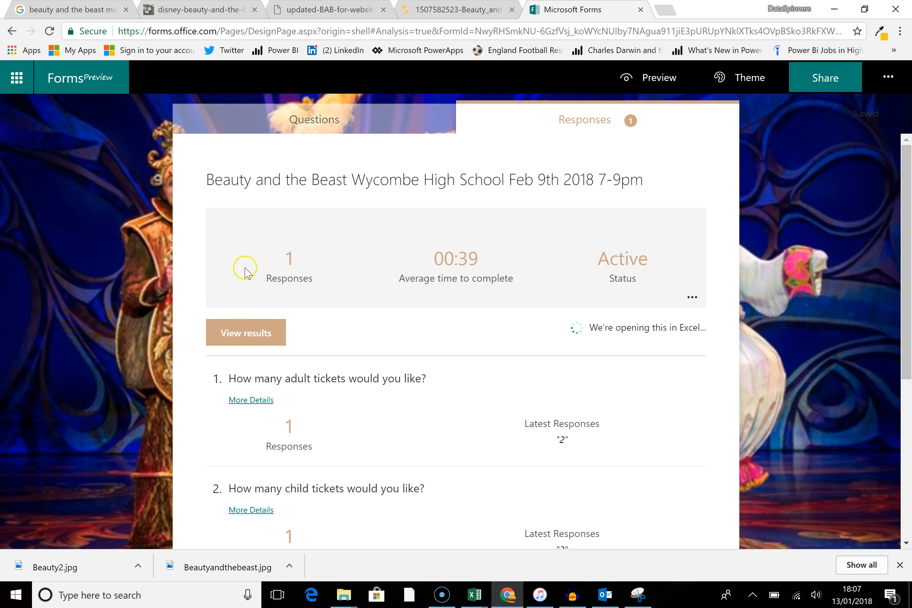
pyautogui.click(69, 575)
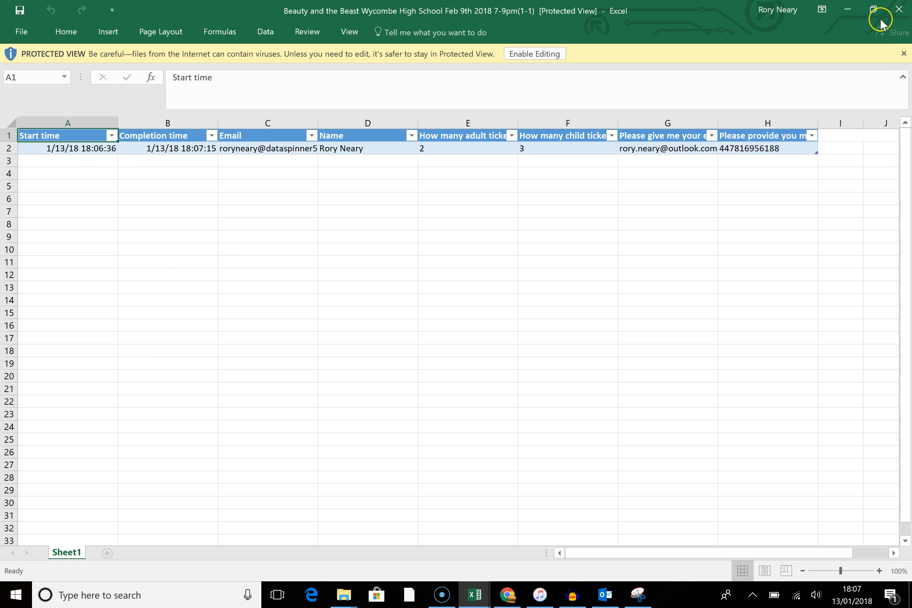
pyautogui.click(898, 12)
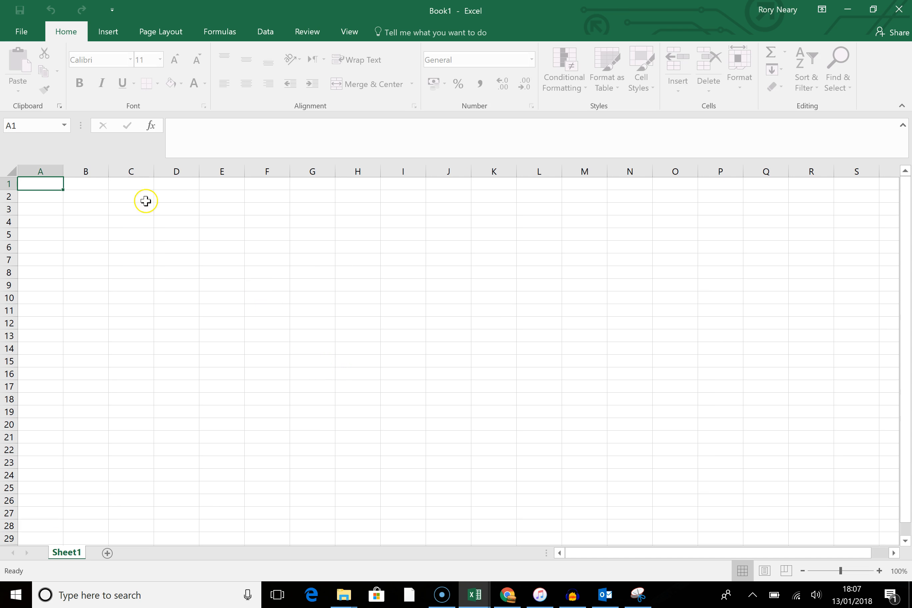
pyautogui.click(508, 595)
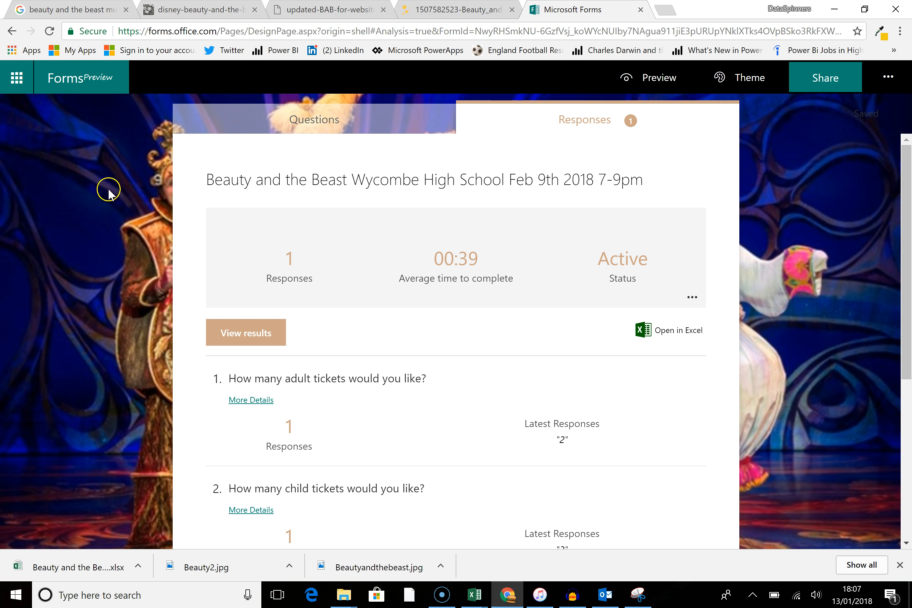
# Step: Go to the SharePoint Events site and create a new list named BeautyAndTheBeast
pyautogui.click(16, 75)
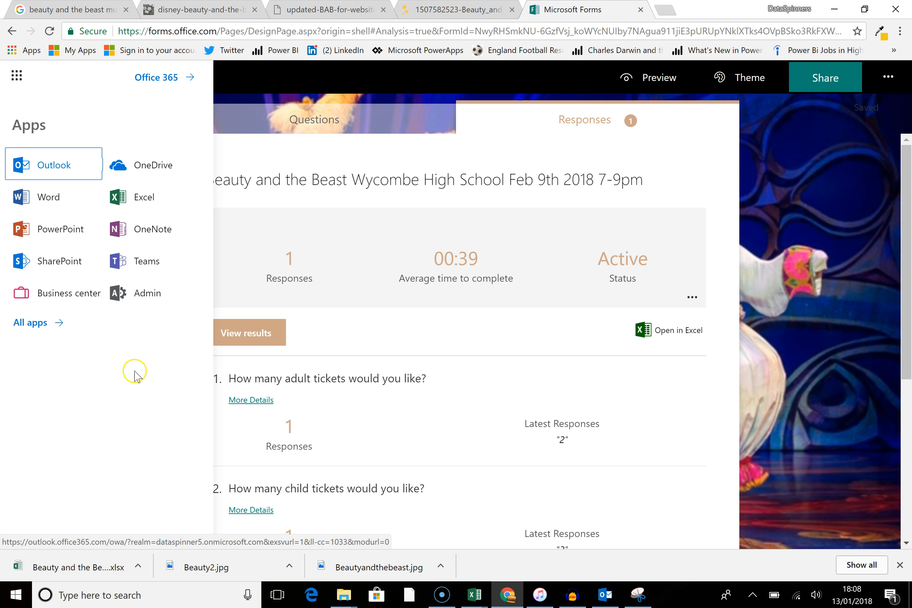
pyautogui.click(60, 262)
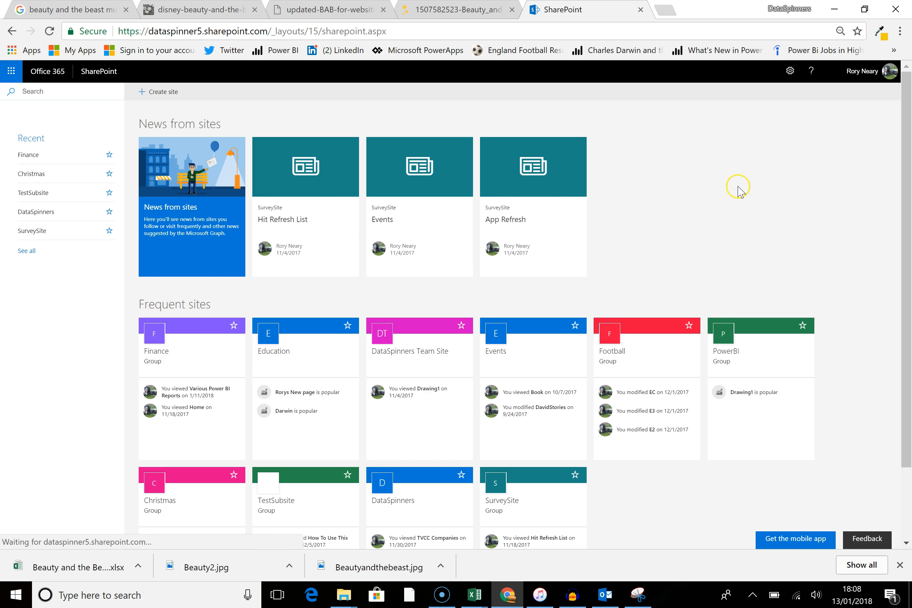
pyautogui.scroll(-2, 737, 196)
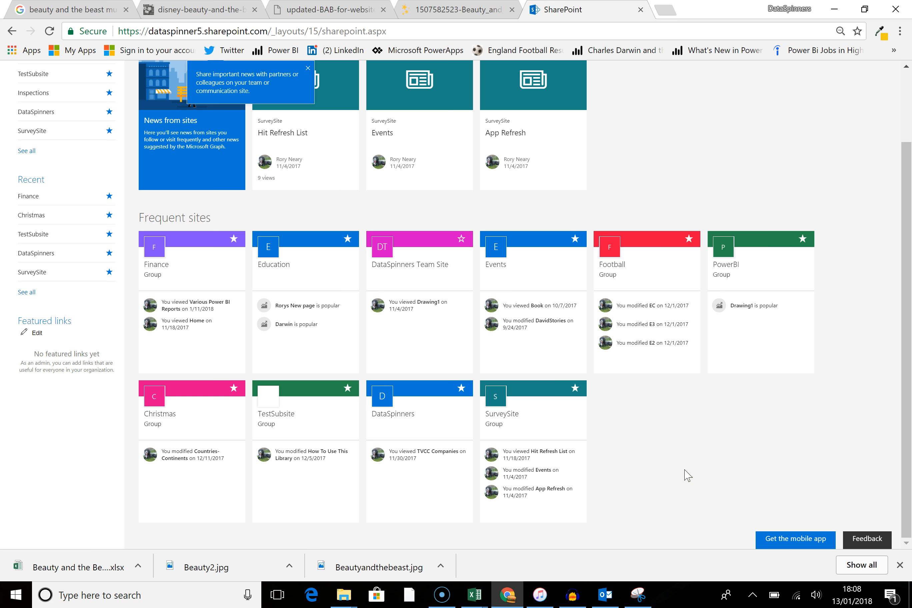
pyautogui.click(498, 251)
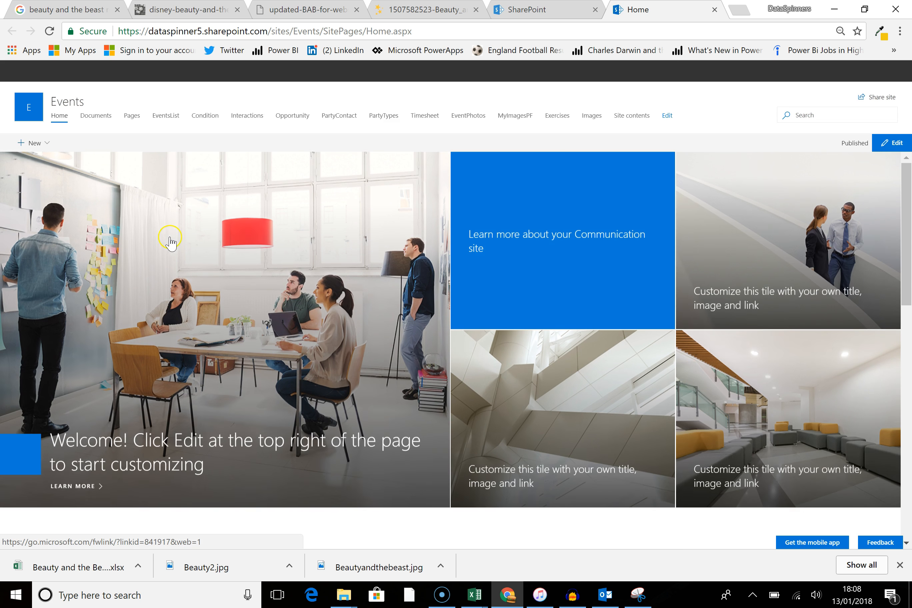
pyautogui.click(43, 146)
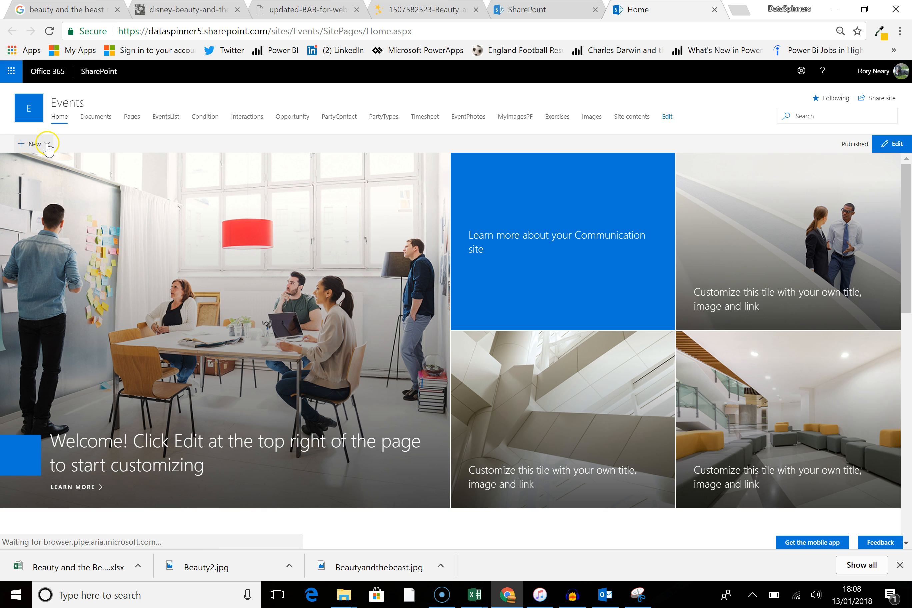
pyautogui.click(40, 168)
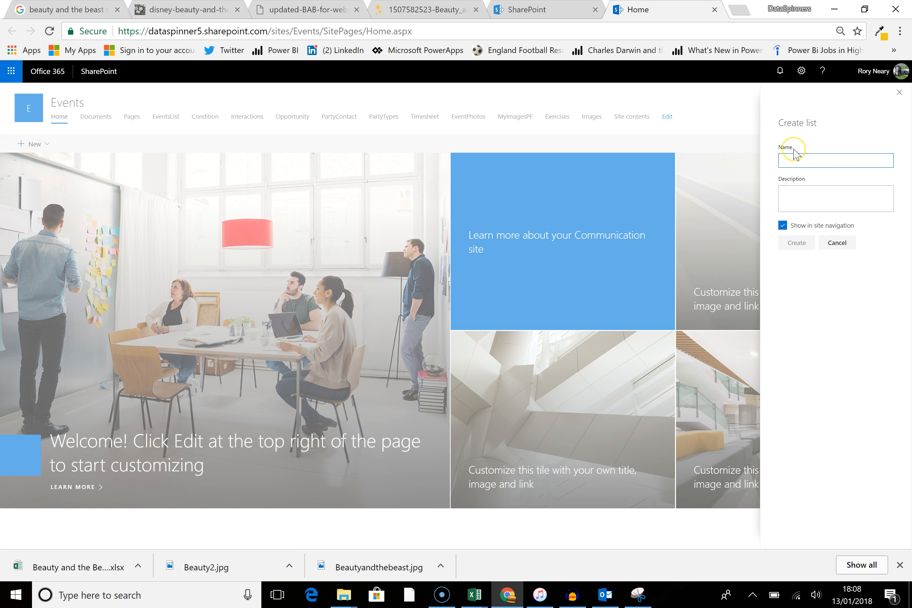
pyautogui.write('BeautyAndTheBeast')
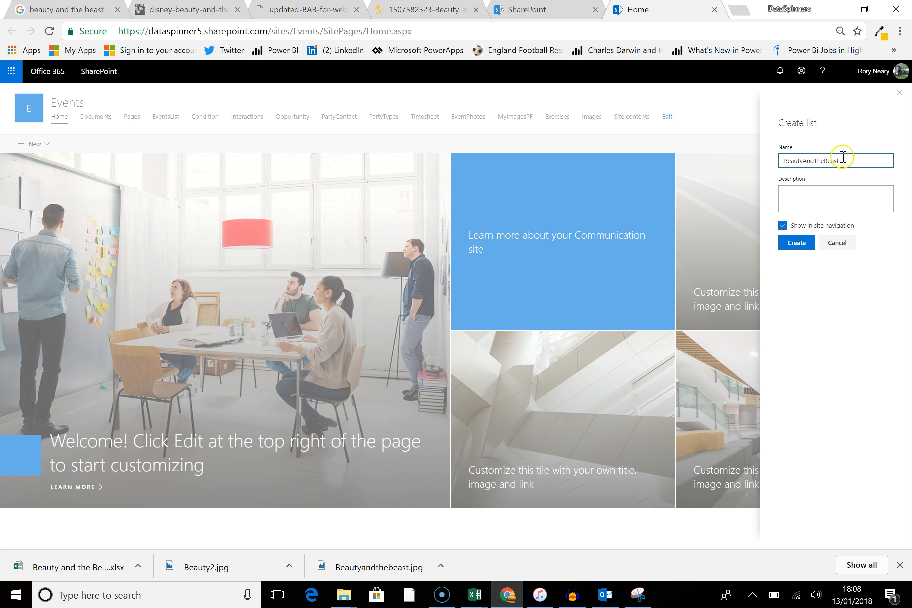
pyautogui.click(833, 195)
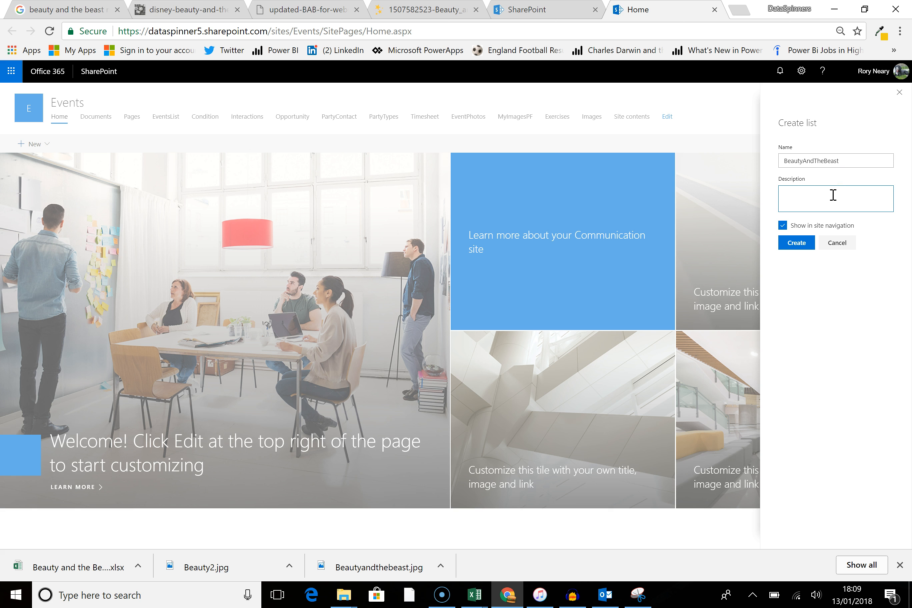
pyautogui.click(797, 243)
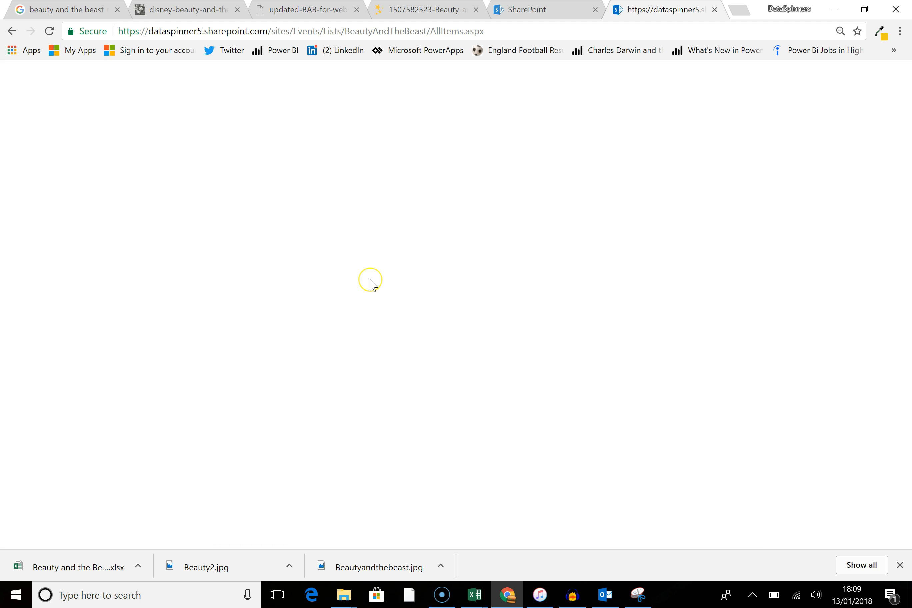
pyautogui.click(265, 196)
pyautogui.click(280, 218)
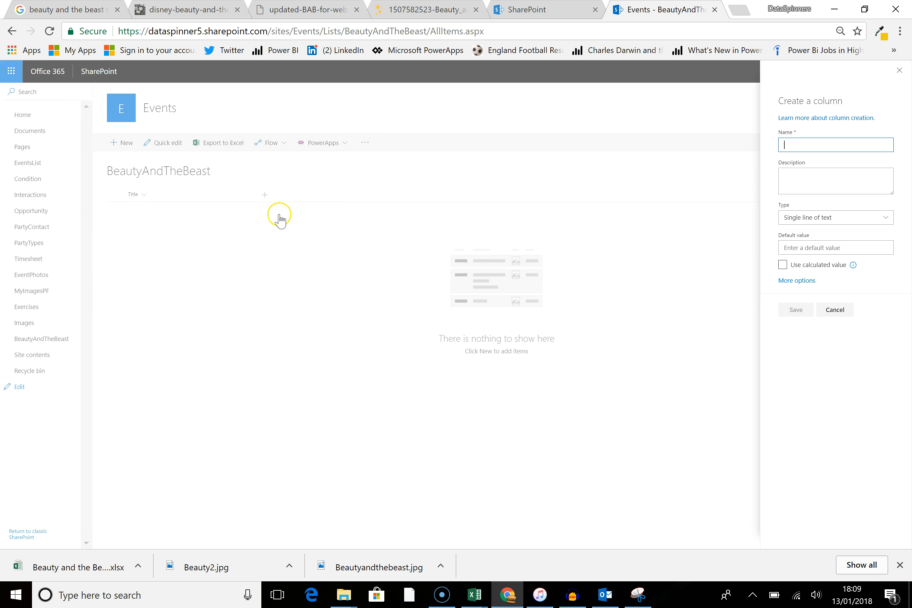
pyautogui.click(822, 320)
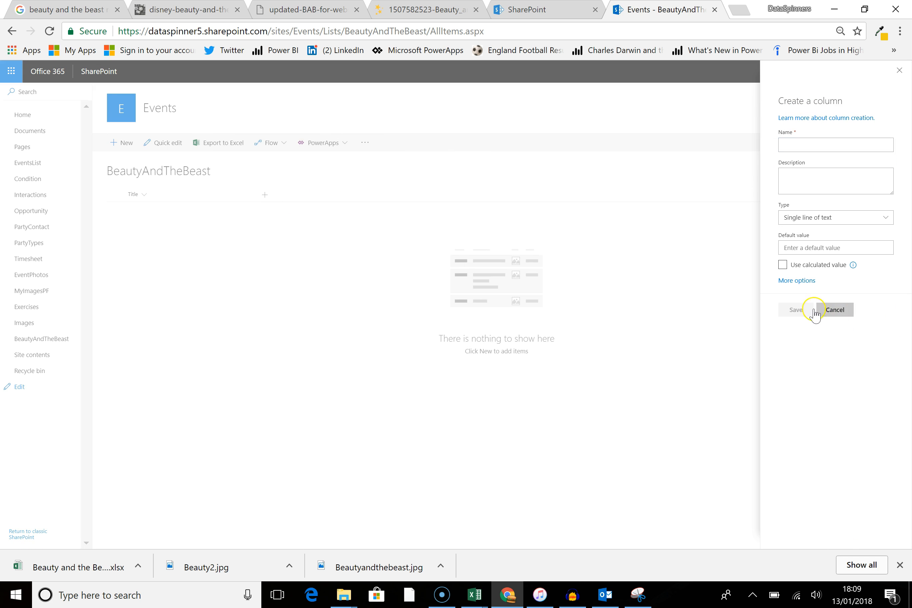
pyautogui.click(266, 196)
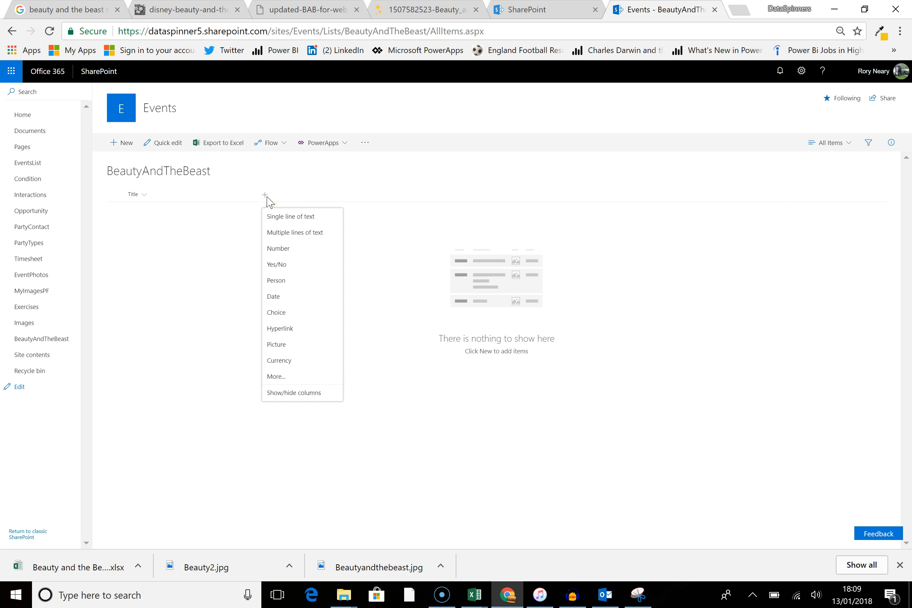
pyautogui.click(287, 220)
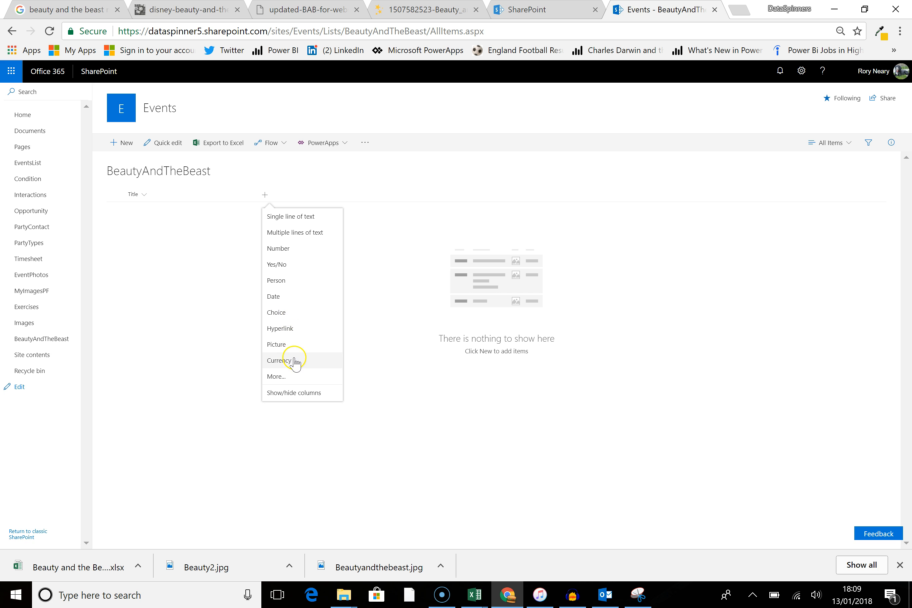
pyautogui.click(301, 280)
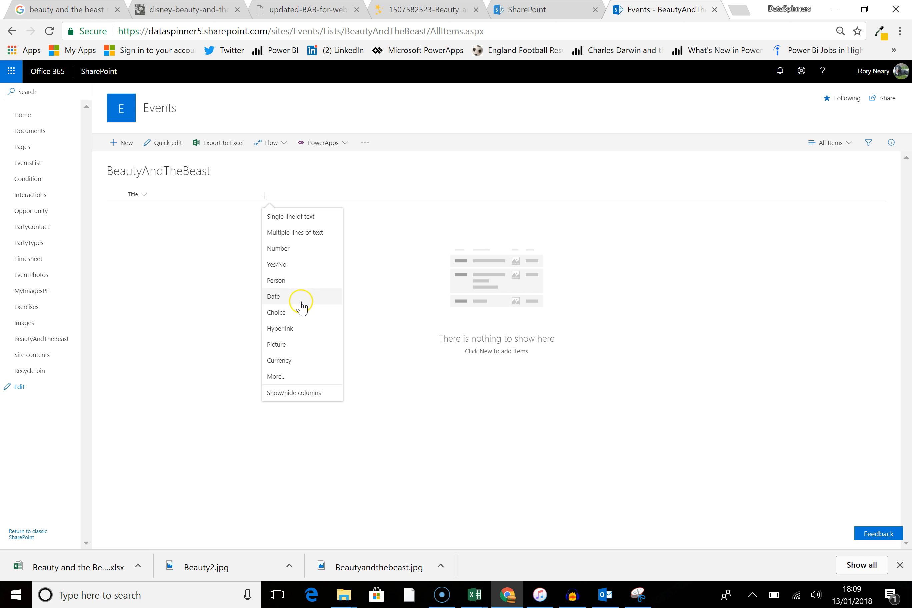
pyautogui.click(286, 255)
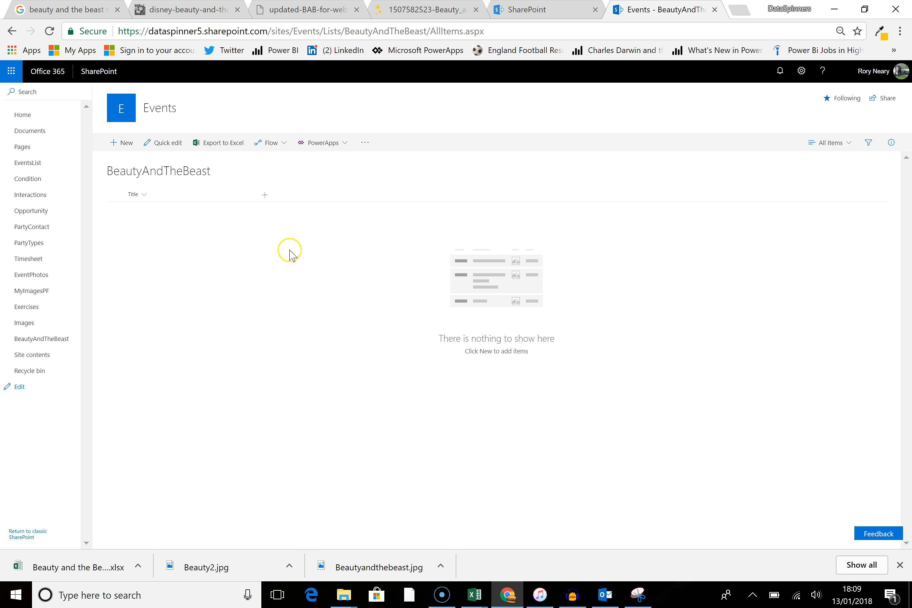
# Step: Add two Number columns named AdultTickets and ChildTickets to the BeautyAndTheBeast list
pyautogui.write('AdultTickets')
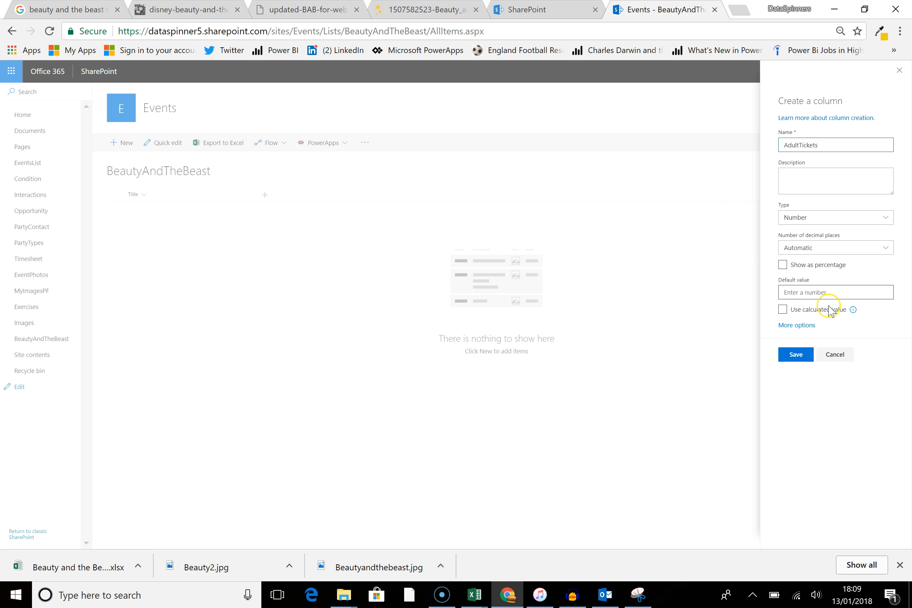
pyautogui.click(797, 355)
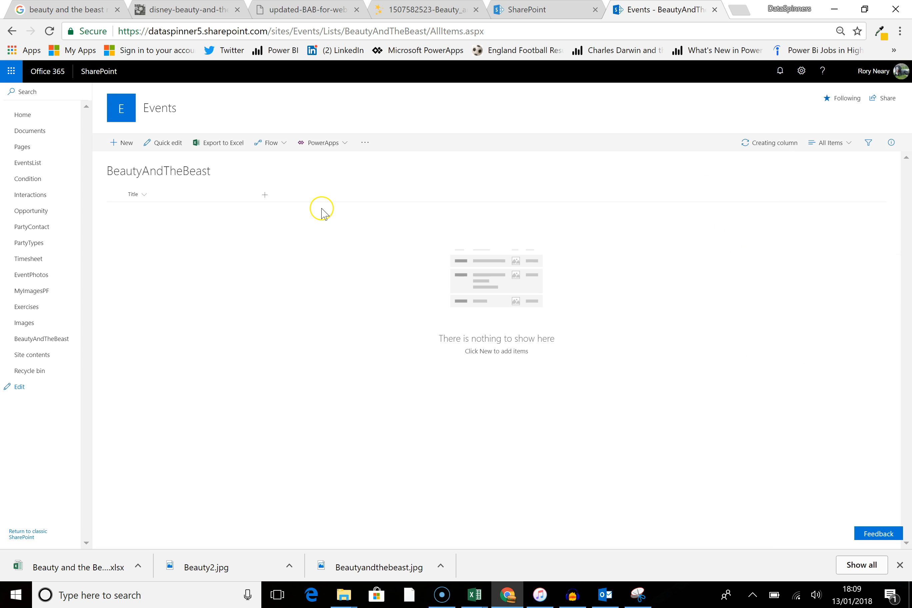
pyautogui.click(330, 195)
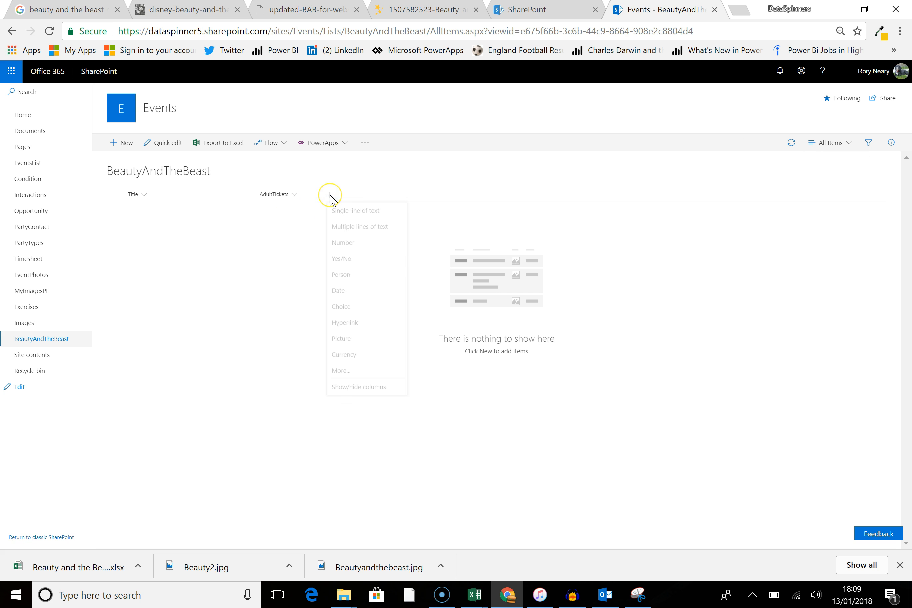
pyautogui.click(330, 195)
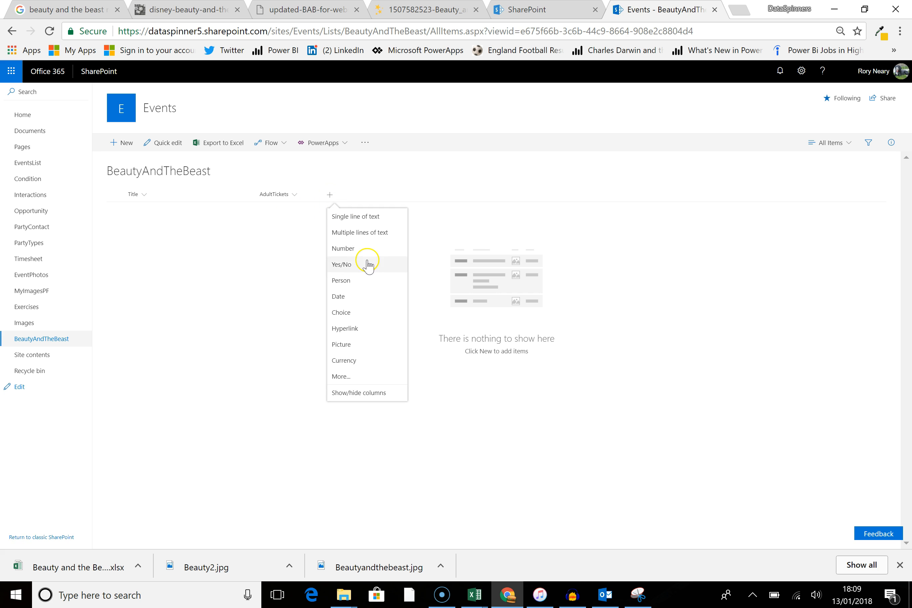
pyautogui.click(361, 251)
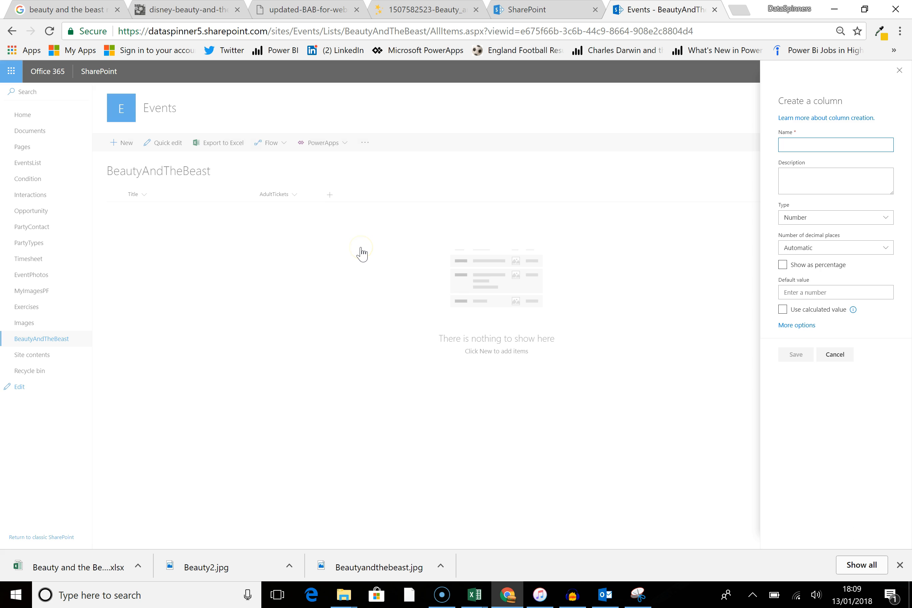
pyautogui.write('ChildTi')
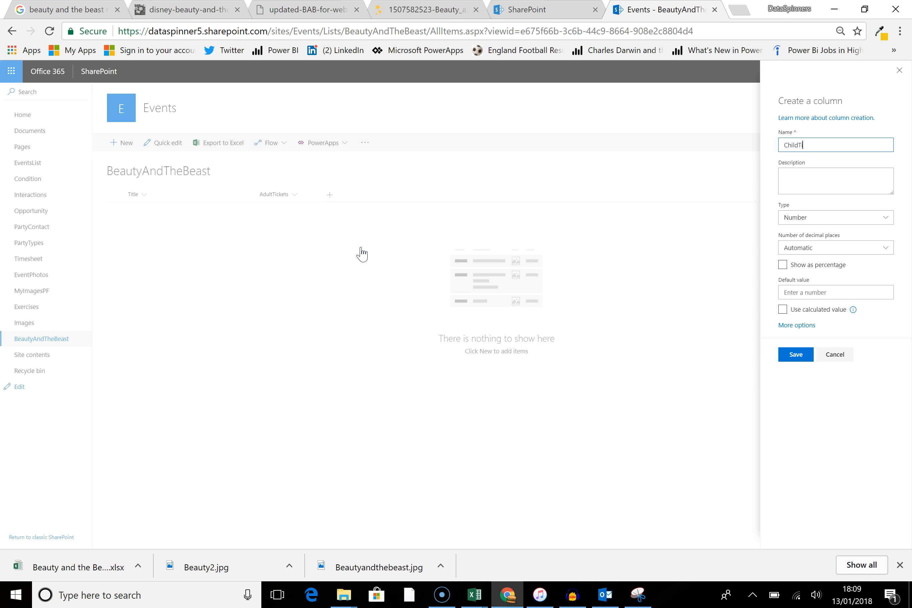
pyautogui.write('ckets')
pyautogui.click(804, 357)
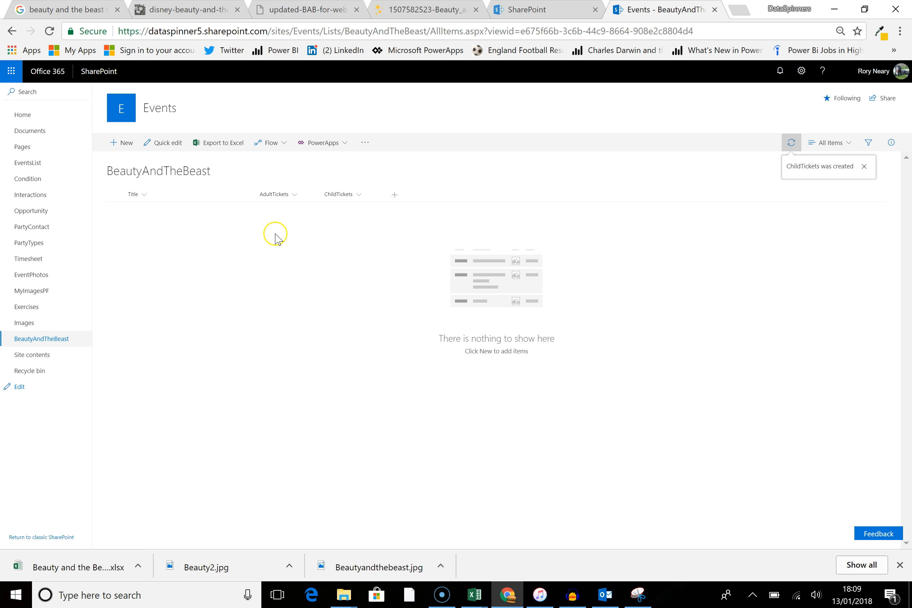
# Step: Add a single line of text column named Email to the list
pyautogui.click(394, 195)
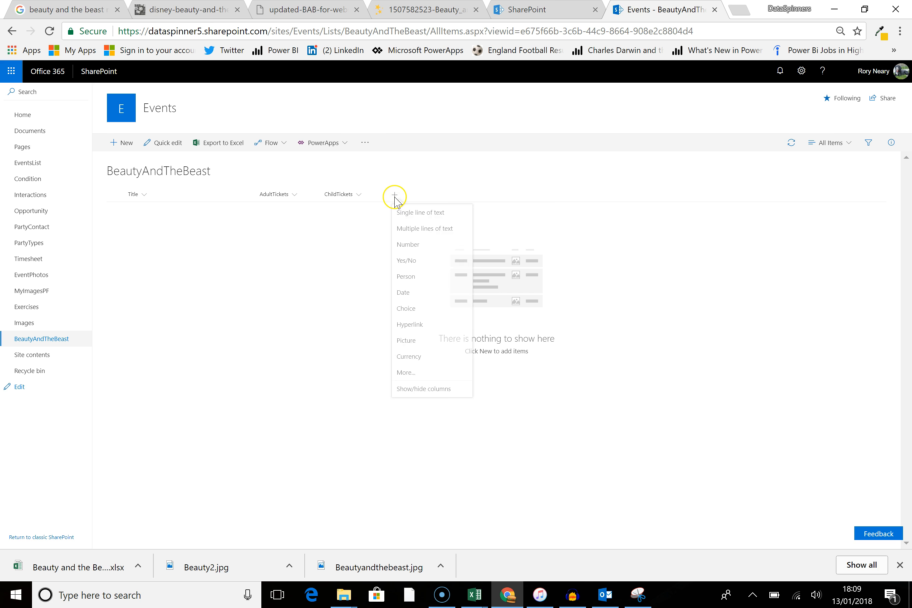
pyautogui.click(408, 218)
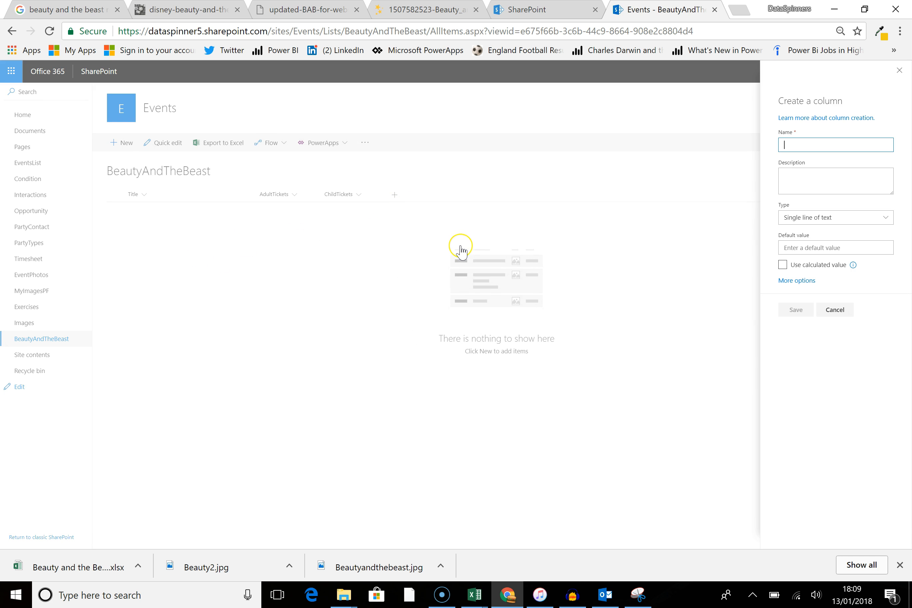
pyautogui.write('Email')
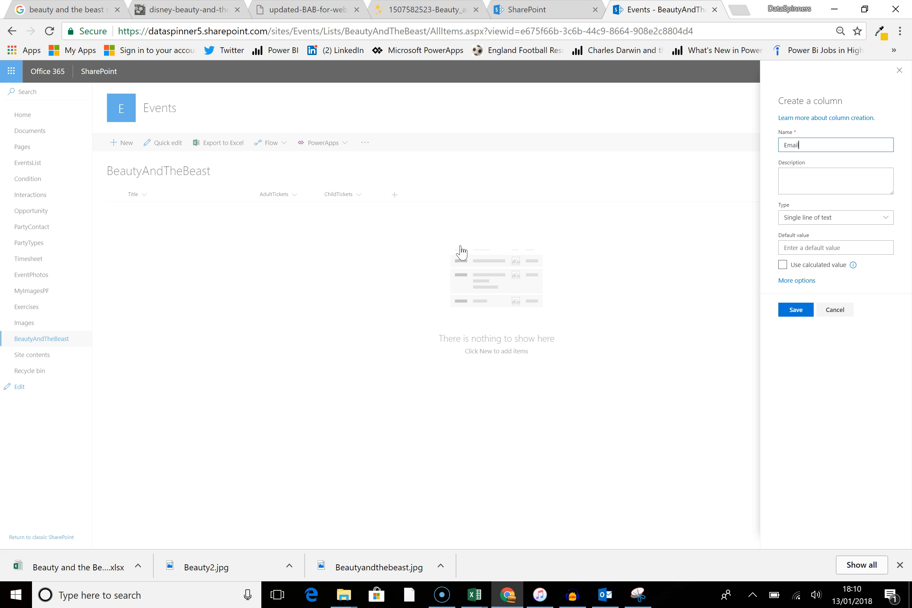
pyautogui.click(795, 310)
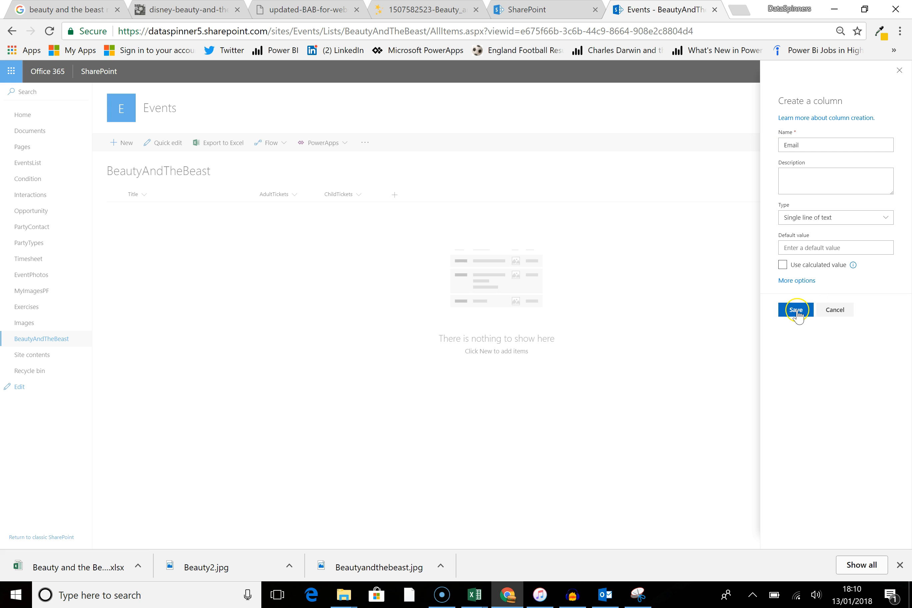
# Step: Add a Number column named Mobile to the list
pyautogui.click(459, 195)
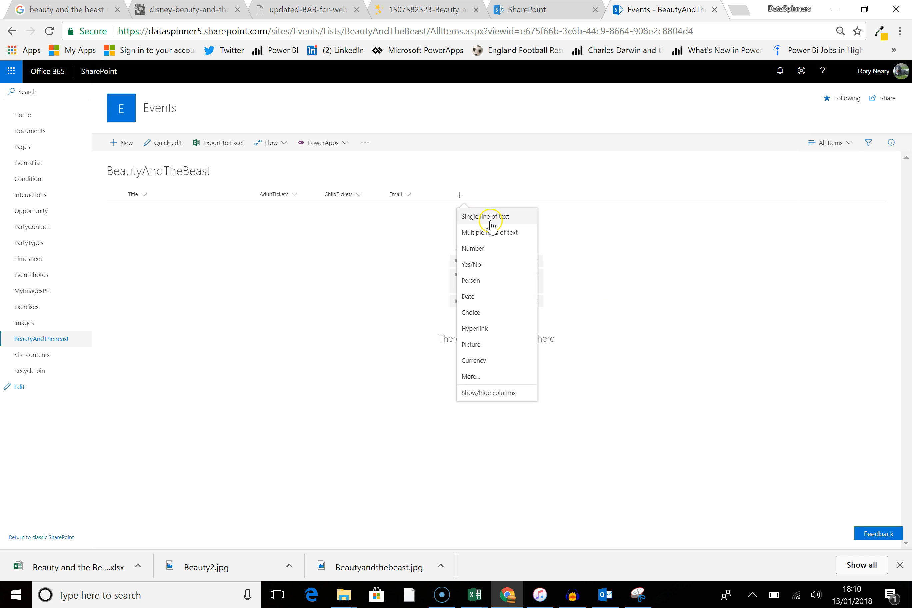
pyautogui.click(497, 249)
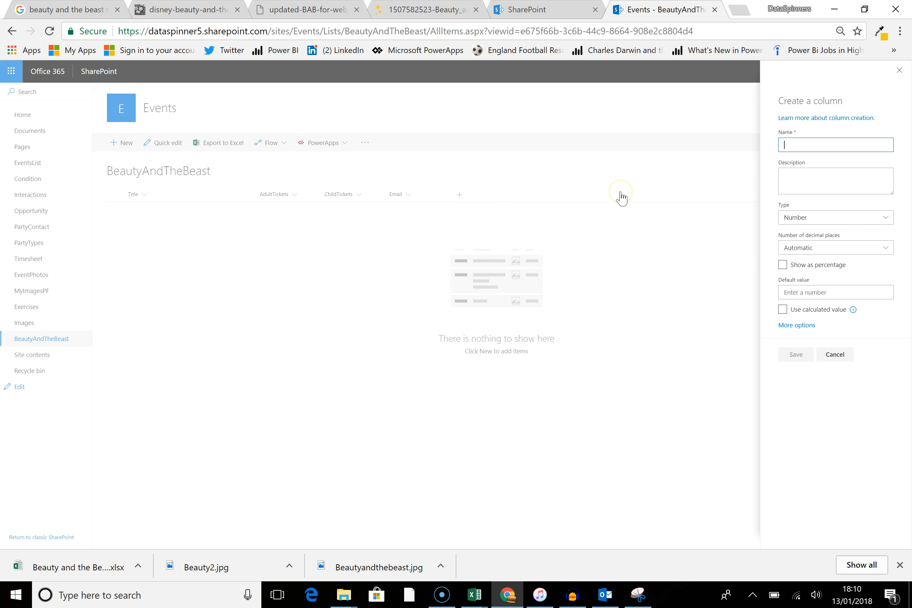
pyautogui.write('Mobile')
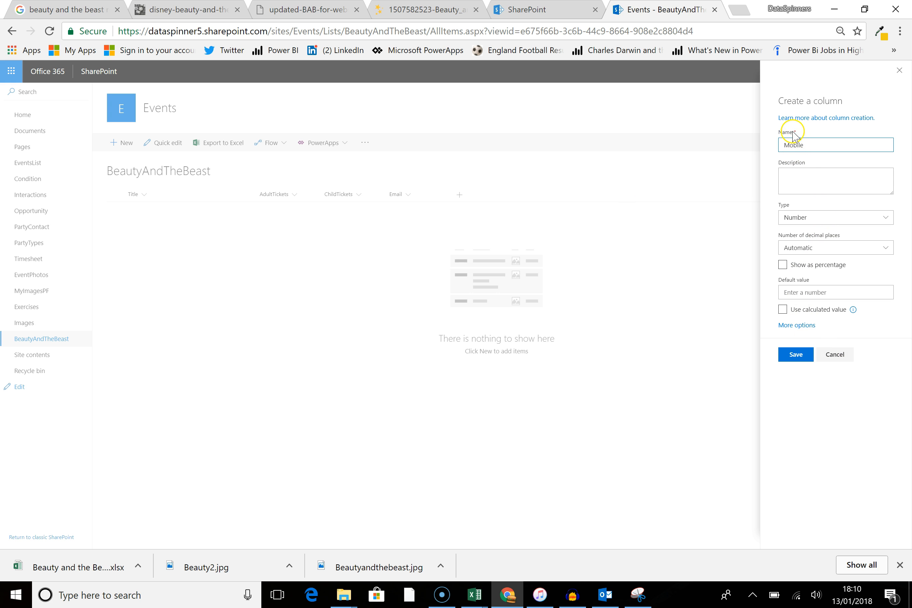
pyautogui.click(797, 355)
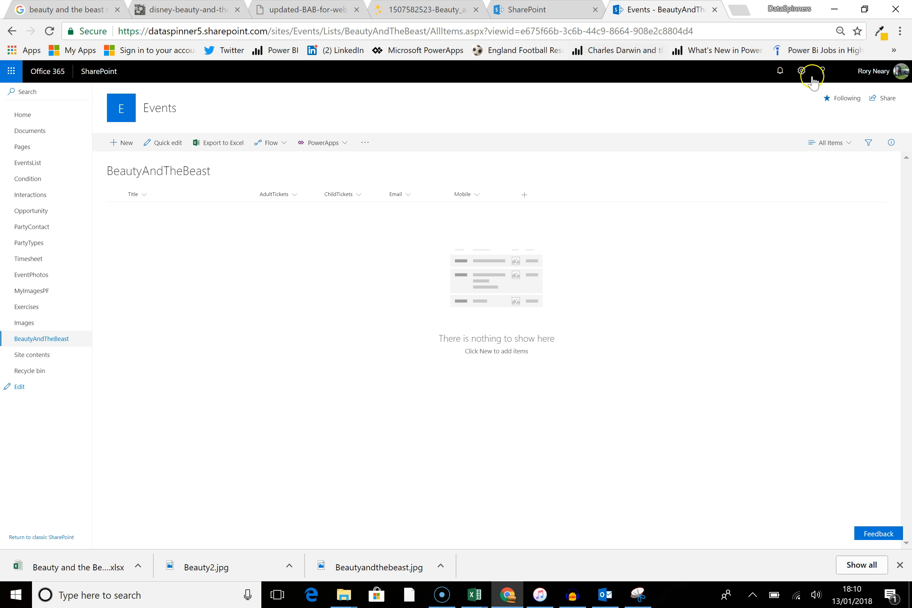
# Step: Open the list settings and make the Title column no longer require information
pyautogui.click(801, 70)
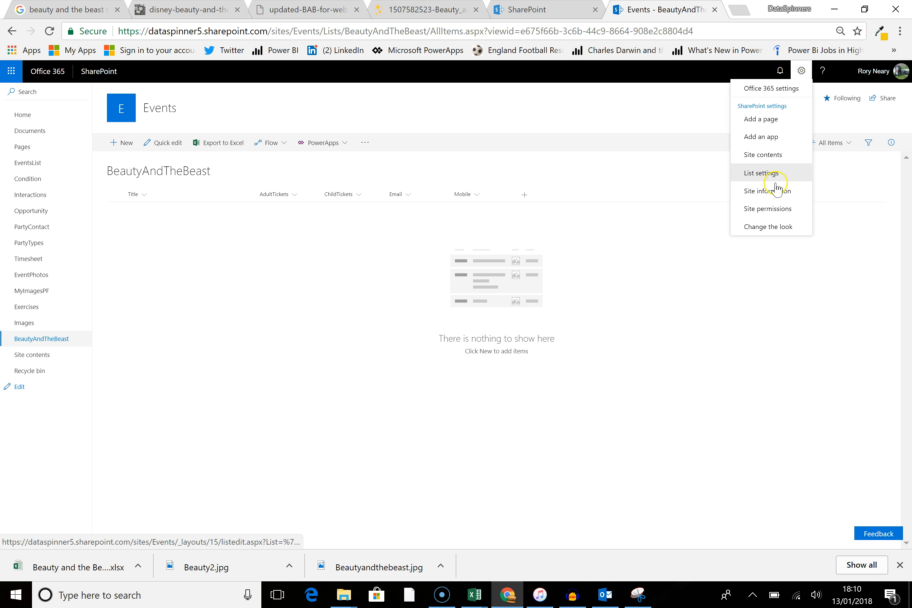
pyautogui.click(761, 173)
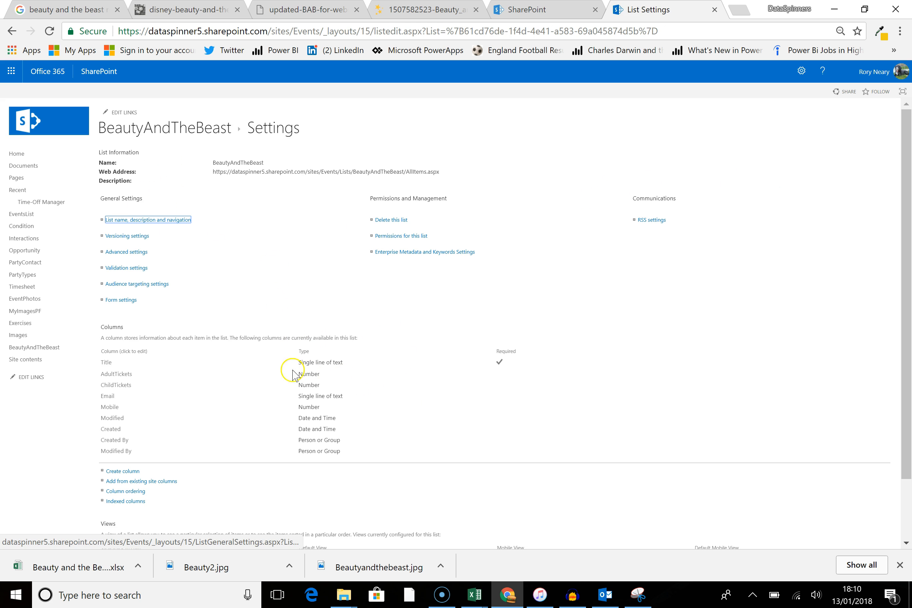
pyautogui.click(107, 364)
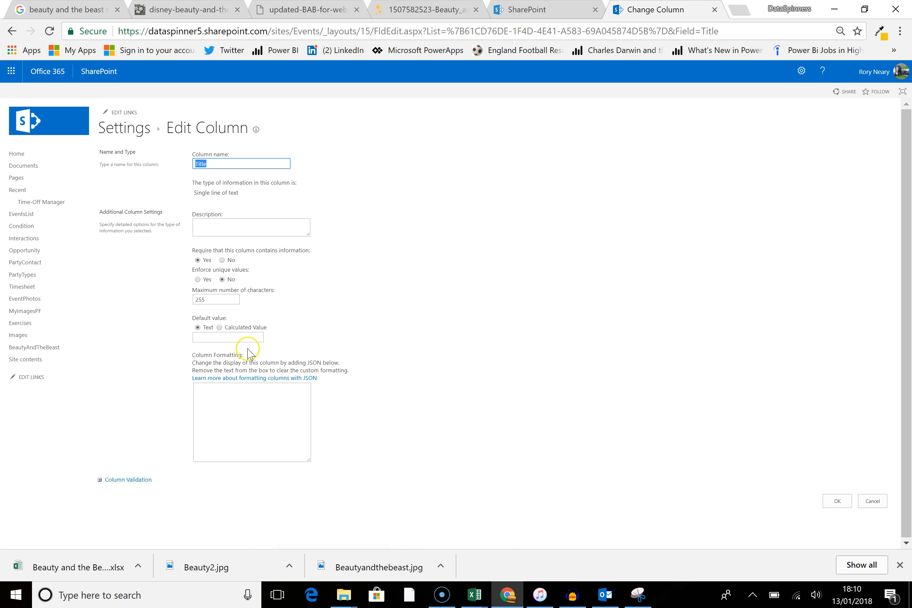
pyautogui.click(222, 260)
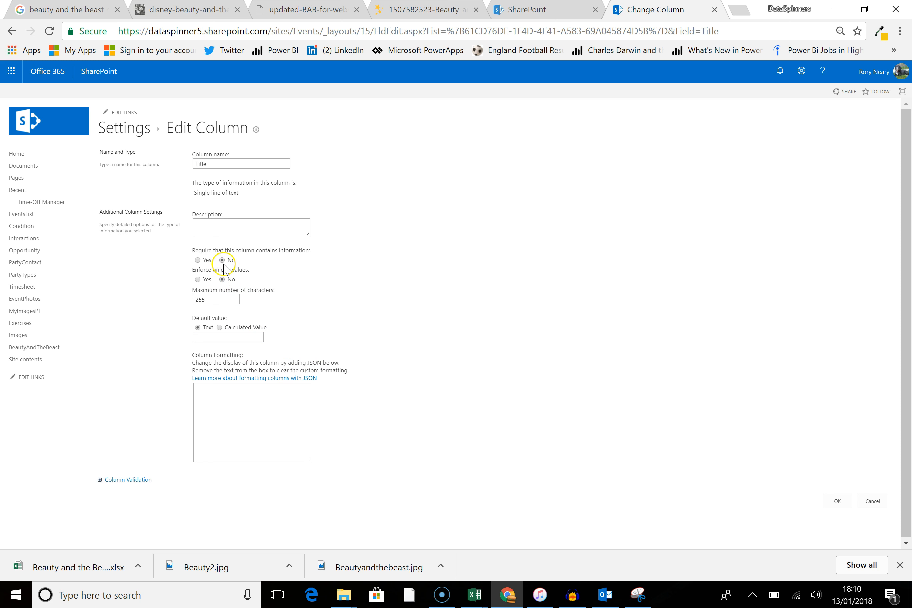
pyautogui.click(837, 501)
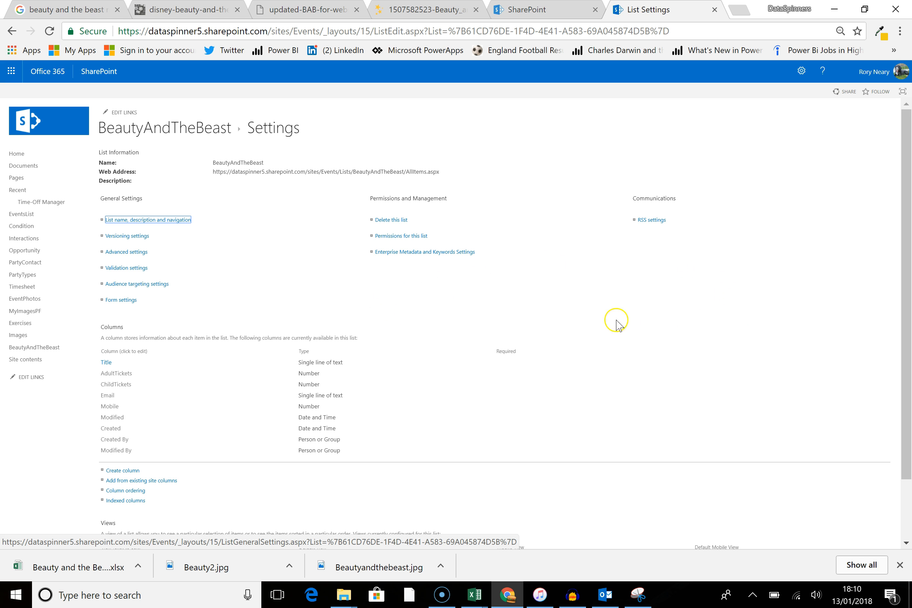
# Step: Return from the list settings to the BeautyAndTheBeast list view
pyautogui.scroll(-2, 402, 330)
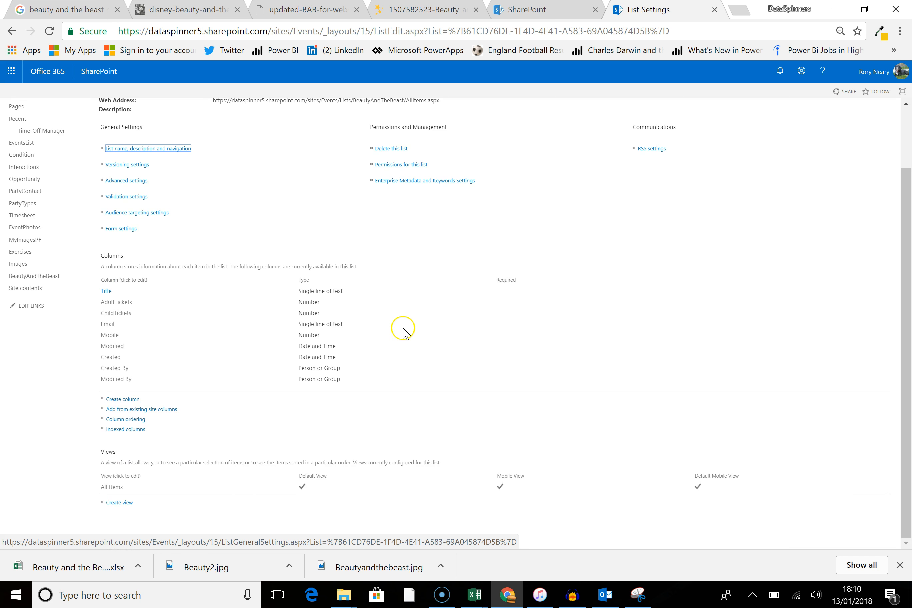
pyautogui.scroll(2, 412, 334)
pyautogui.scroll(-2, 432, 340)
pyautogui.scroll(2, 69, 257)
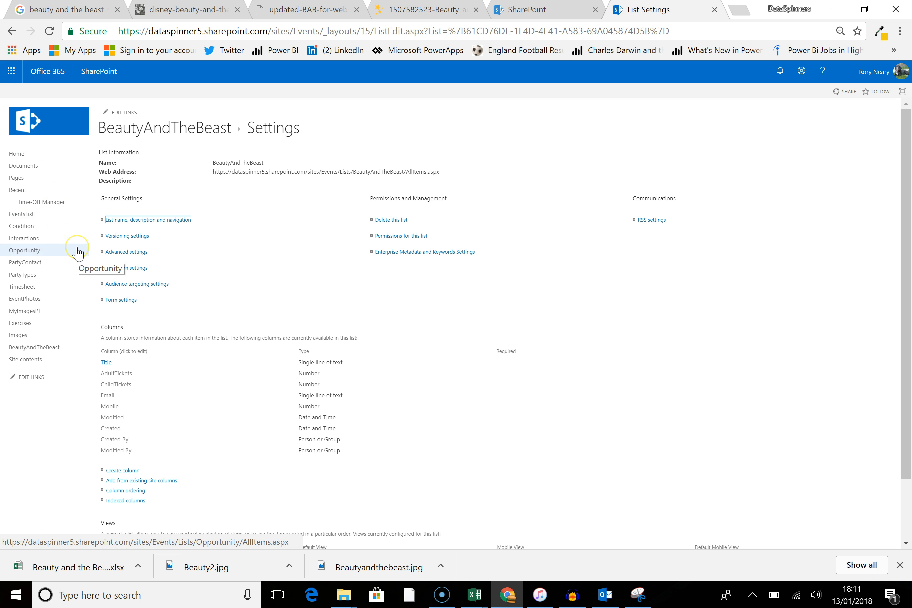
pyautogui.click(43, 347)
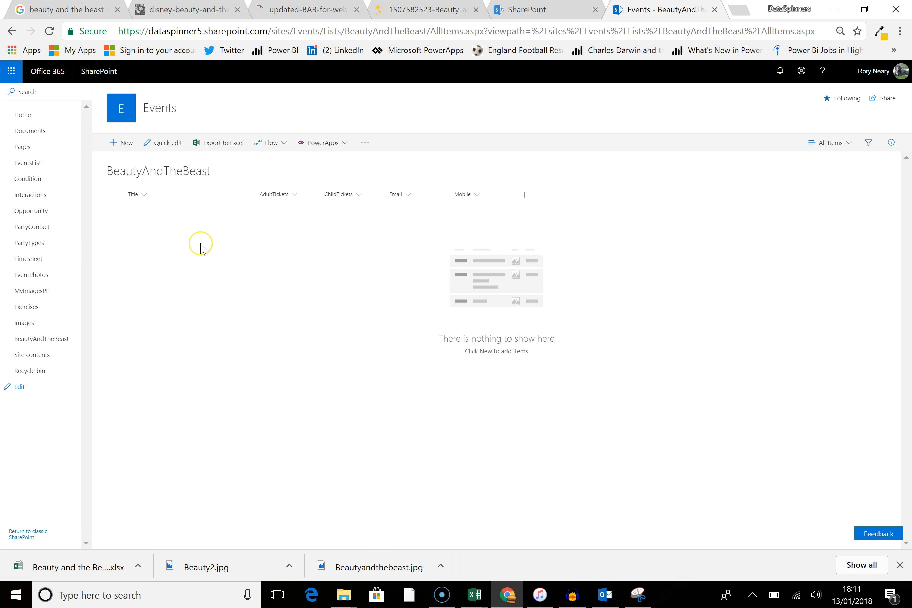
# Step: Open Flow from the Office 365 app launcher and start creating a flow from blank
pyautogui.click(11, 71)
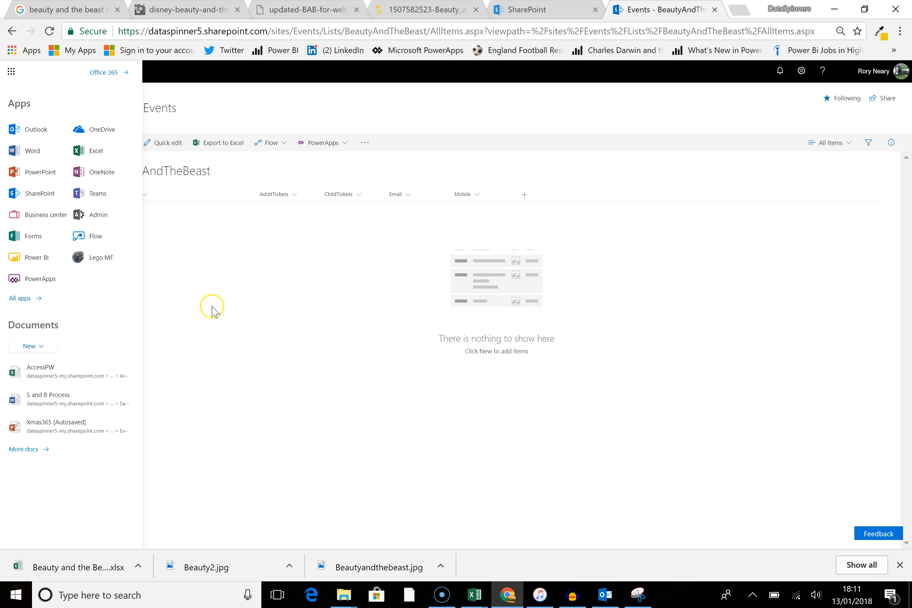
pyautogui.click(94, 237)
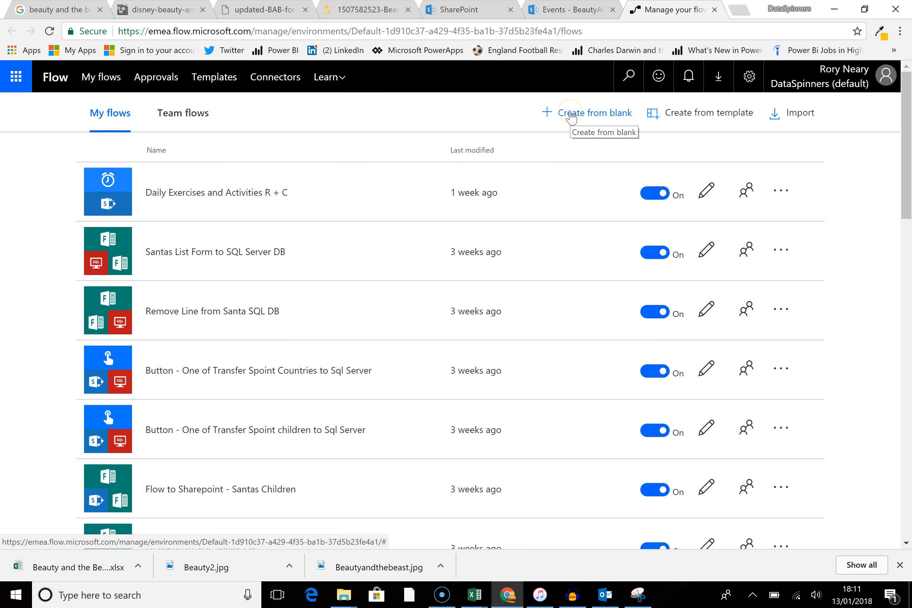
pyautogui.click(573, 116)
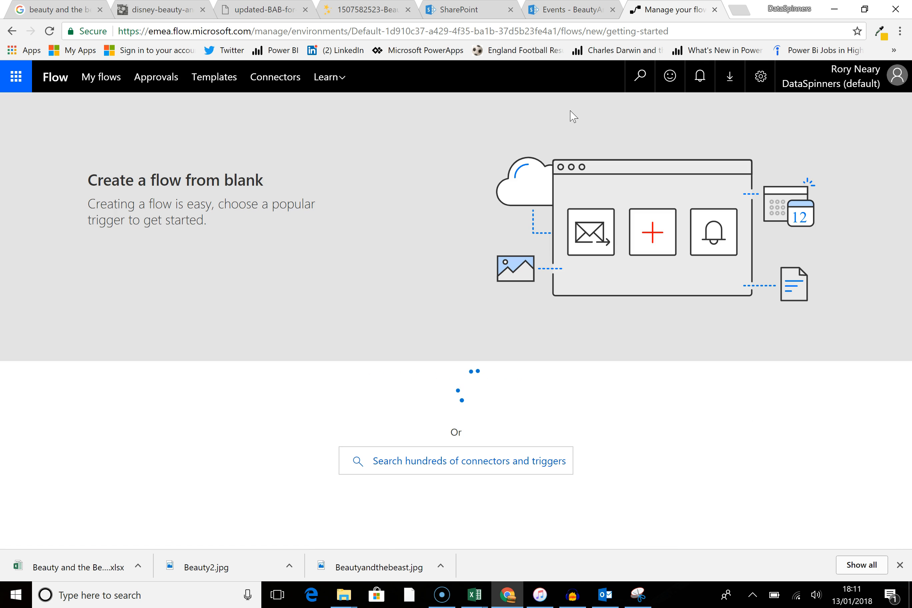
pyautogui.scroll(-1, 341, 184)
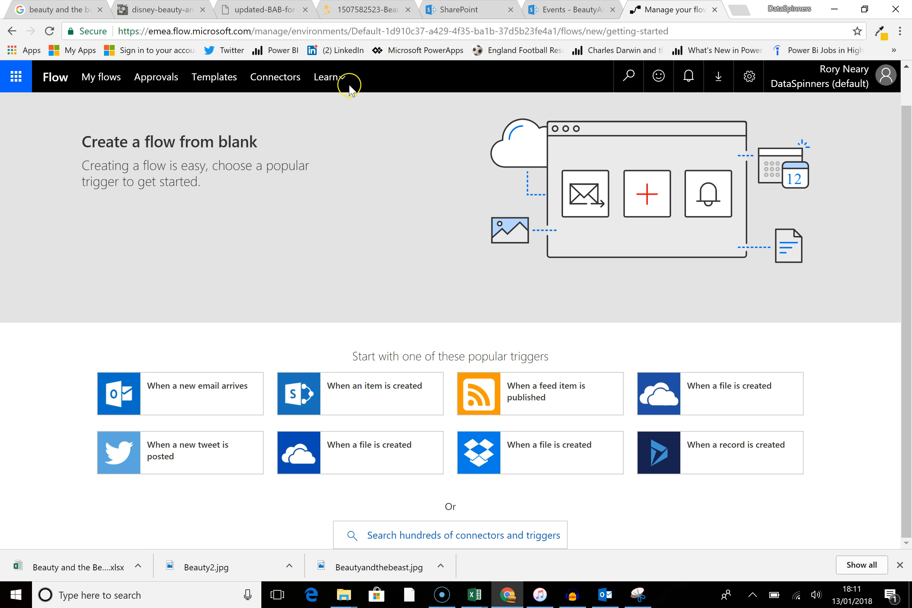
pyautogui.click(440, 544)
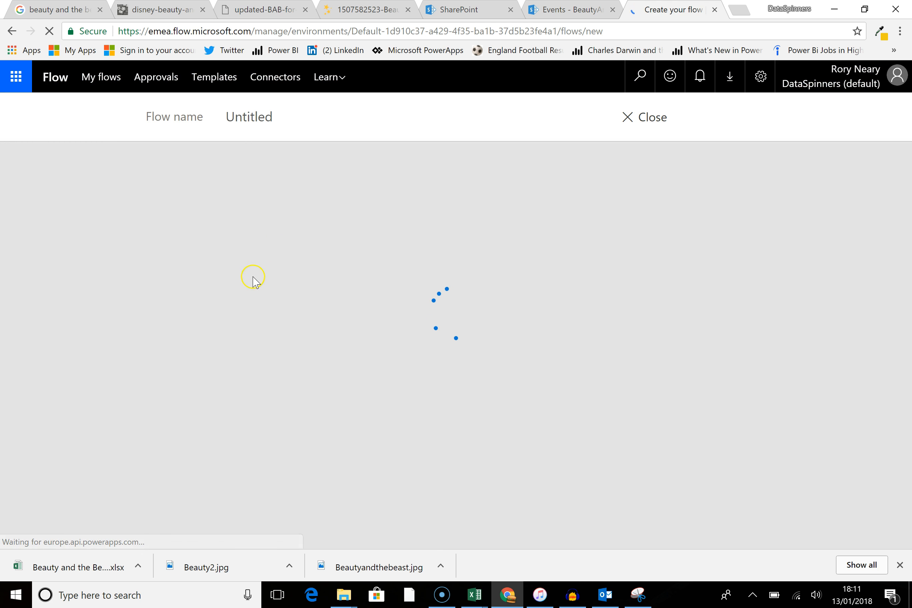
# Step: Name the flow Beauty and the Beast - Flow to Sharepoint
pyautogui.click(291, 117)
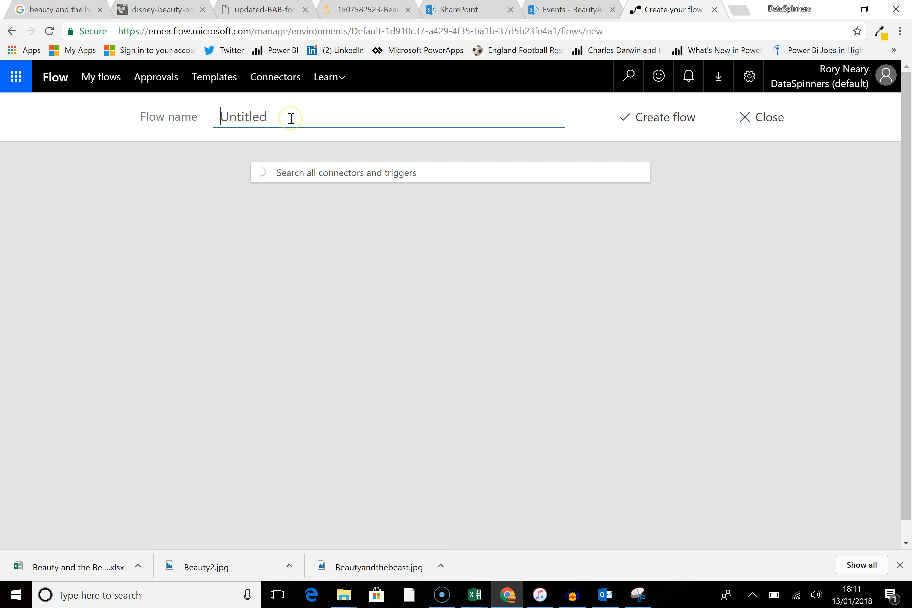
pyautogui.write('Bea')
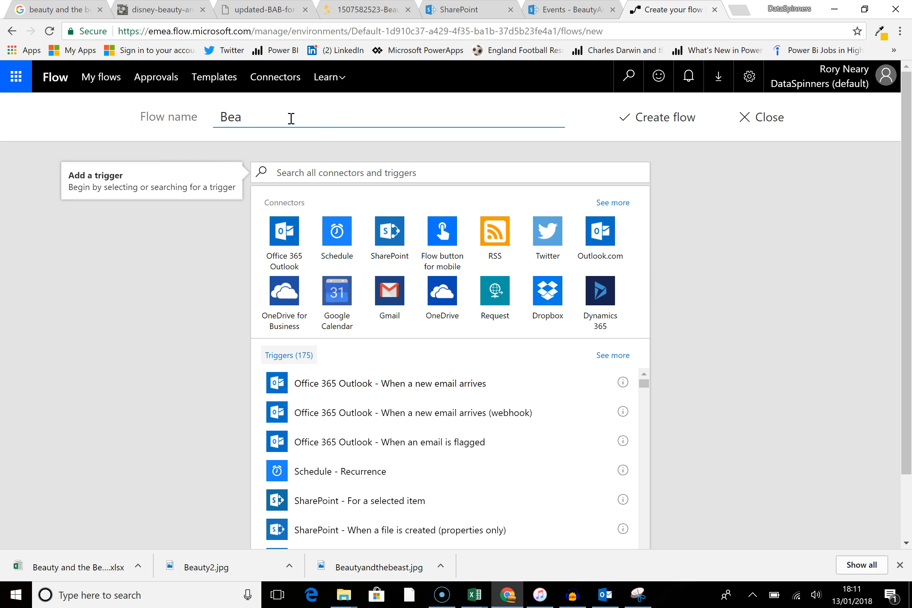
pyautogui.press('BackSpace')
pyautogui.press('BackSpace')
pyautogui.write('Beast - Flow to Sharepoint')
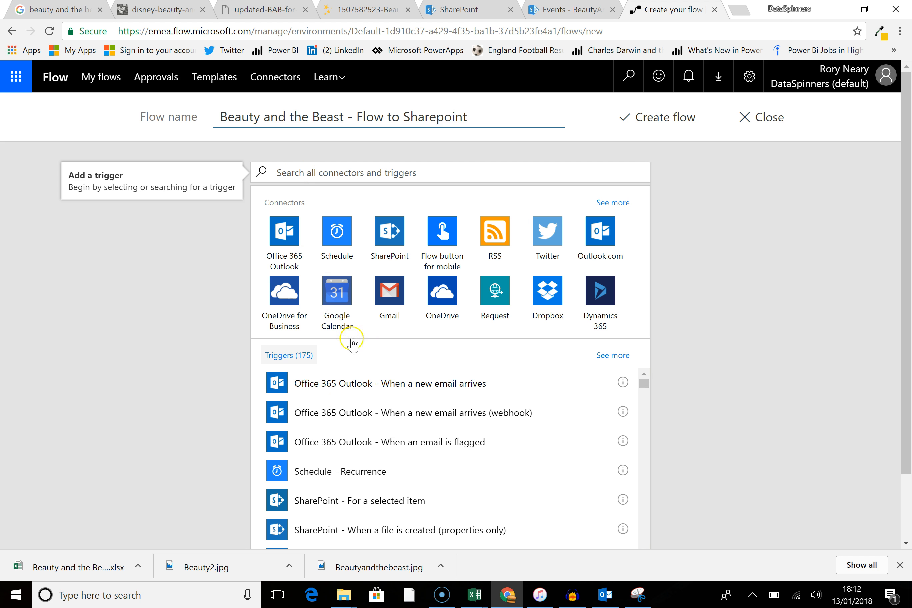
# Step: Search the triggers and pick the Microsoft Forms trigger When a new response is submitted
pyautogui.scroll(-3, 510, 388)
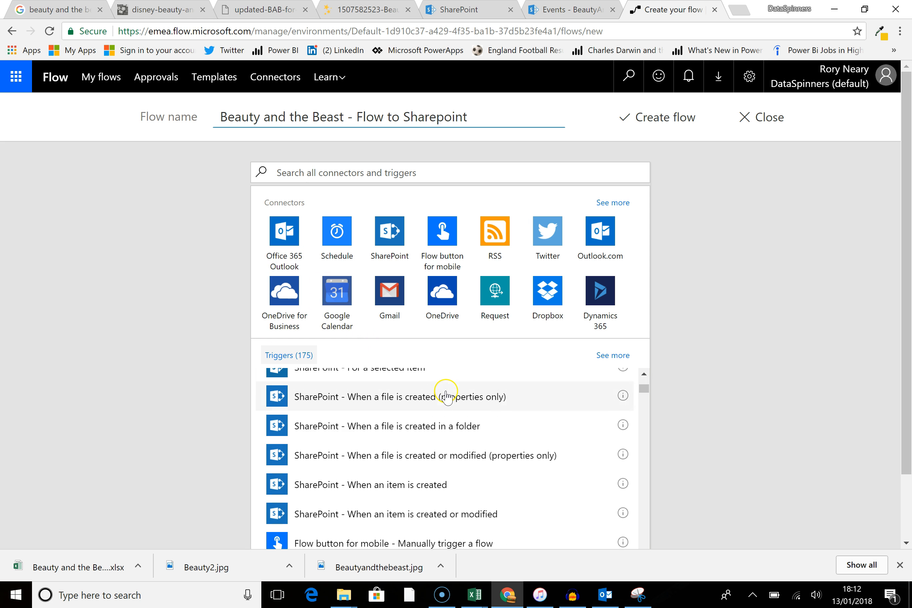
pyautogui.click(383, 174)
pyautogui.write('flow')
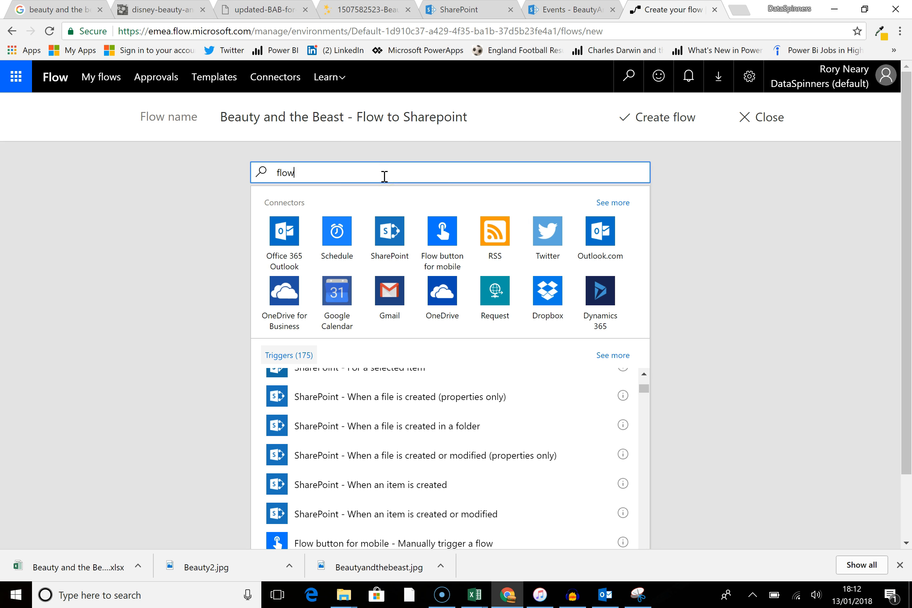
pyautogui.click(384, 178)
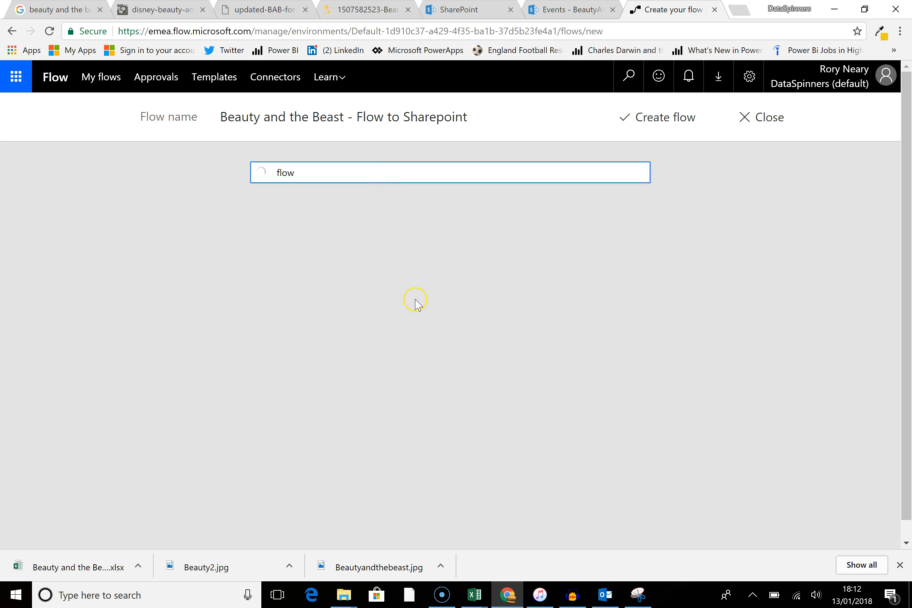
pyautogui.scroll(-3, 436, 343)
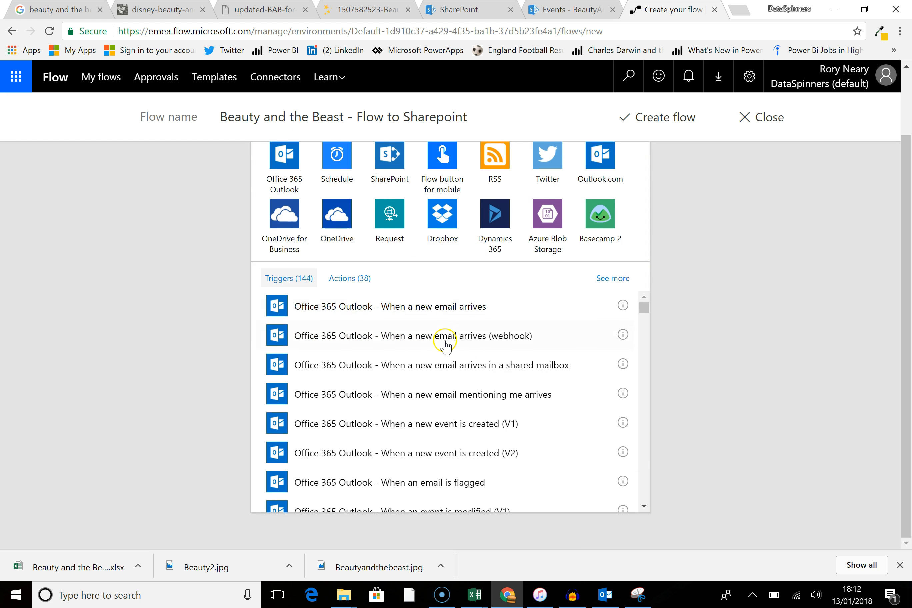
pyautogui.scroll(2, 445, 345)
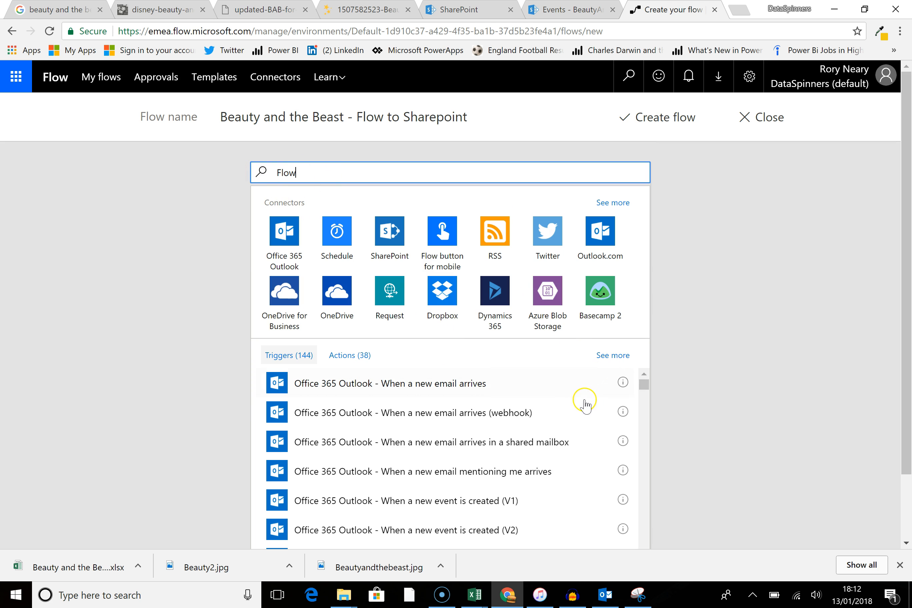
pyautogui.click(263, 173)
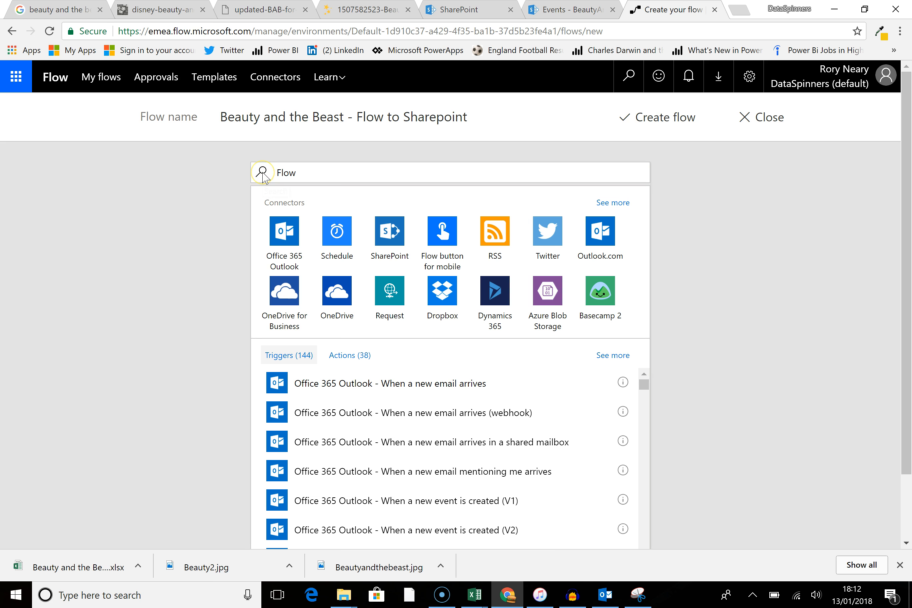
pyautogui.scroll(-2, 334, 175)
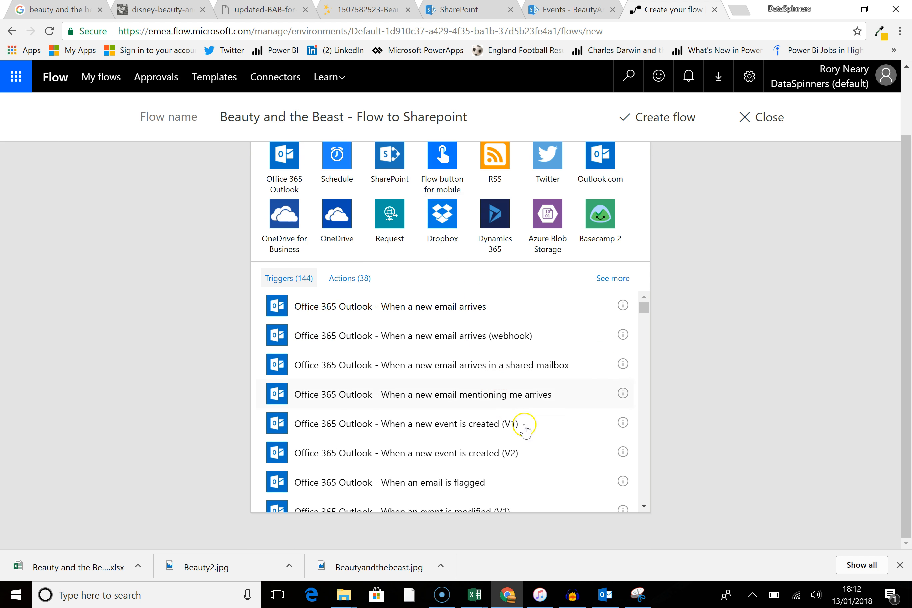
pyautogui.moveTo(641, 312); pyautogui.dragTo(648, 438)
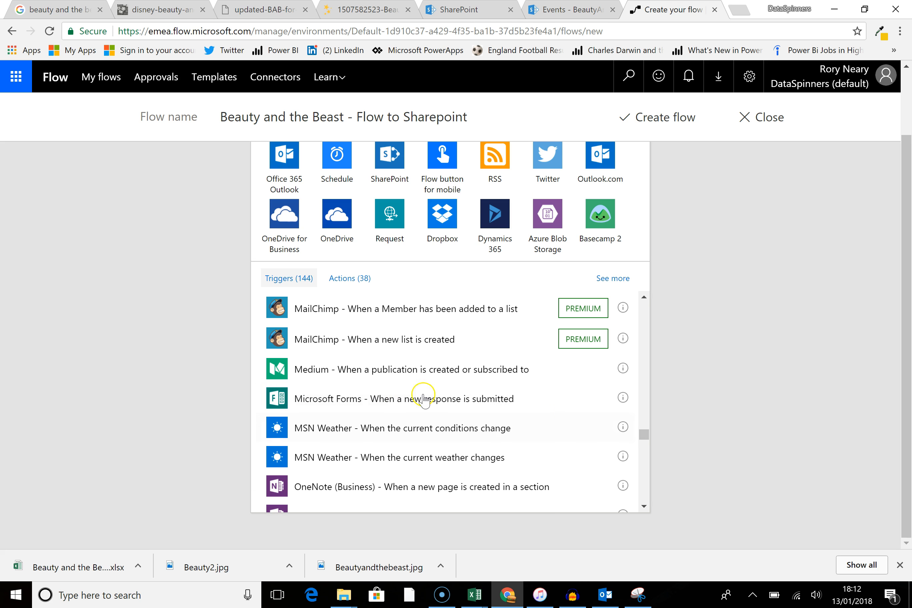
pyautogui.click(315, 401)
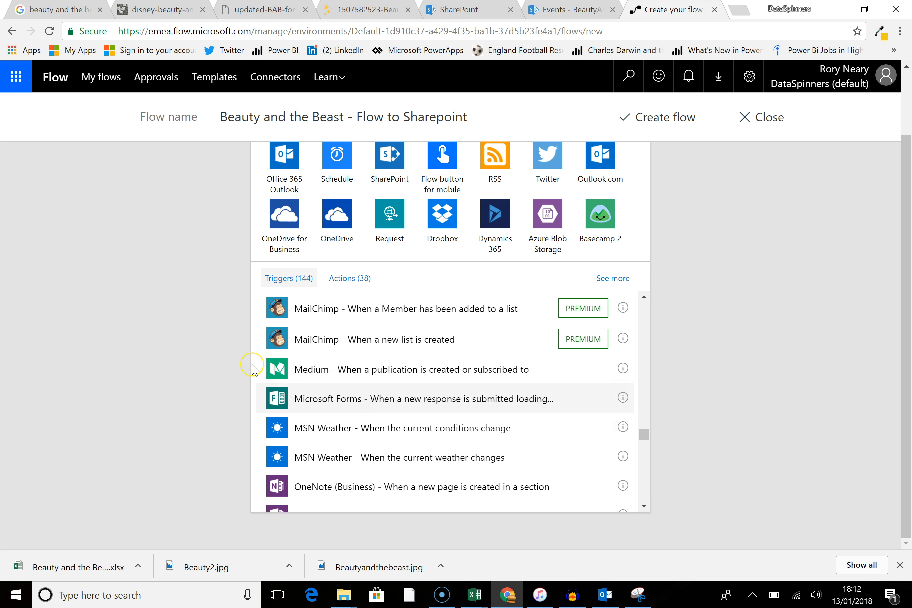
# Step: Set the trigger's form to Beauty and the Beast Wycombe High School Feb 9th 2018 7-9pm
pyautogui.click(624, 185)
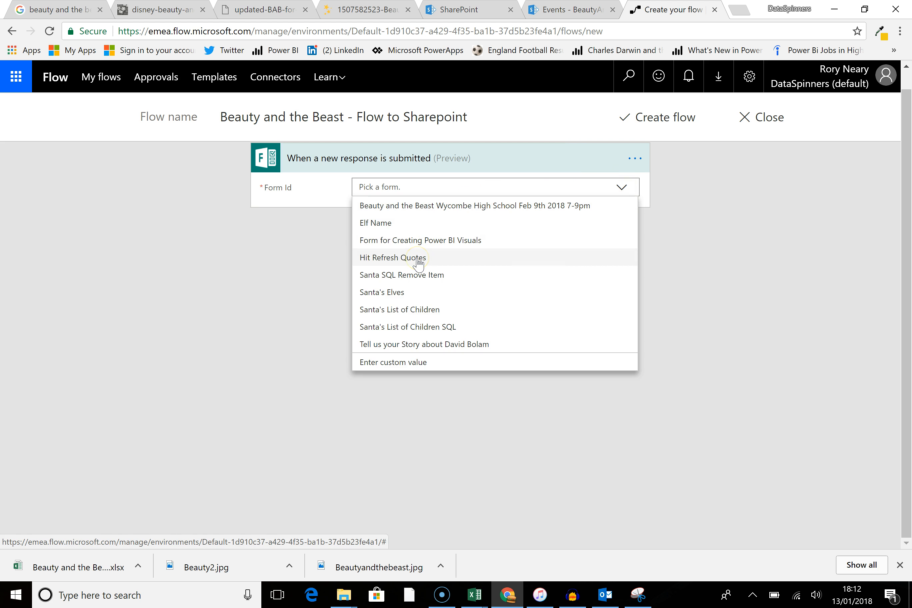
pyautogui.click(521, 261)
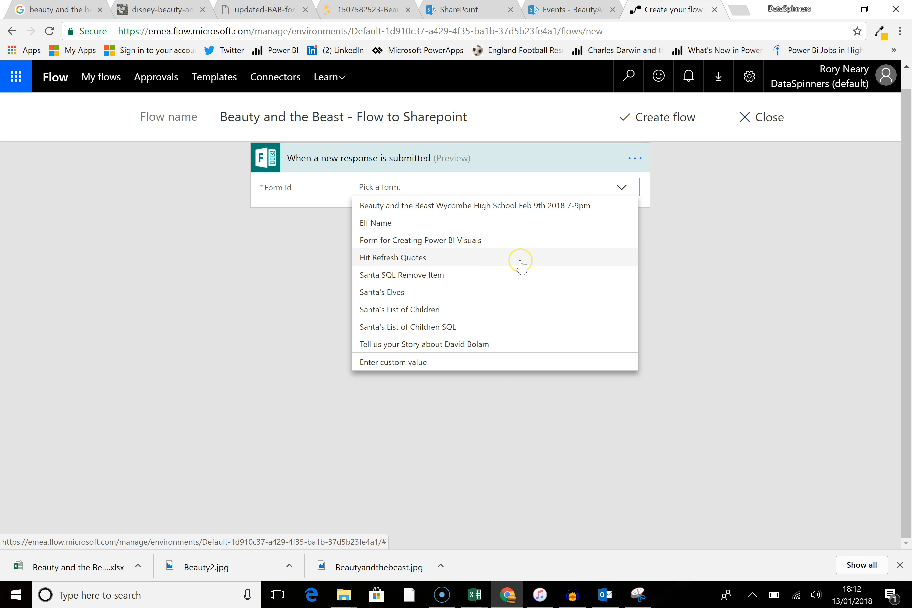
pyautogui.click(490, 209)
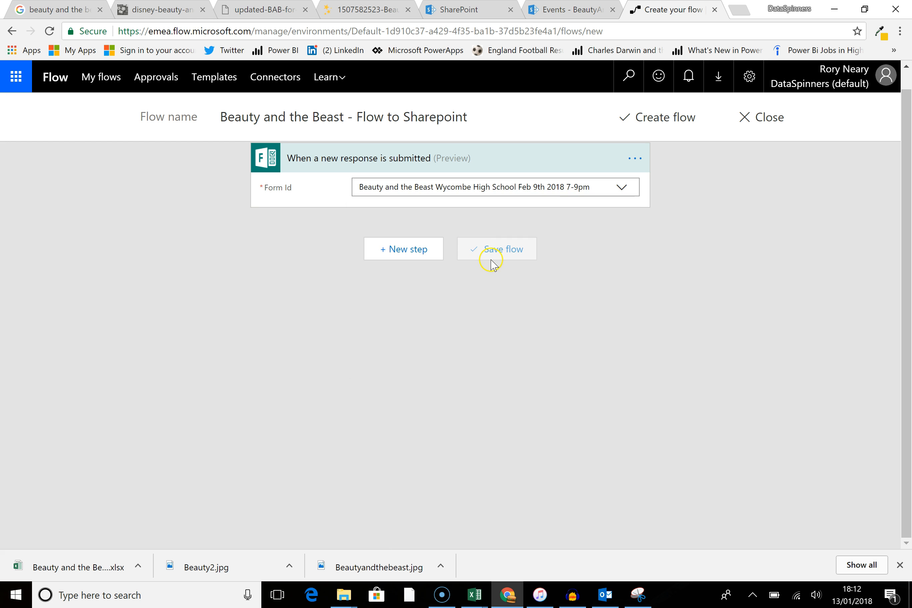
# Step: Add a new step with the SharePoint Create item action
pyautogui.click(407, 257)
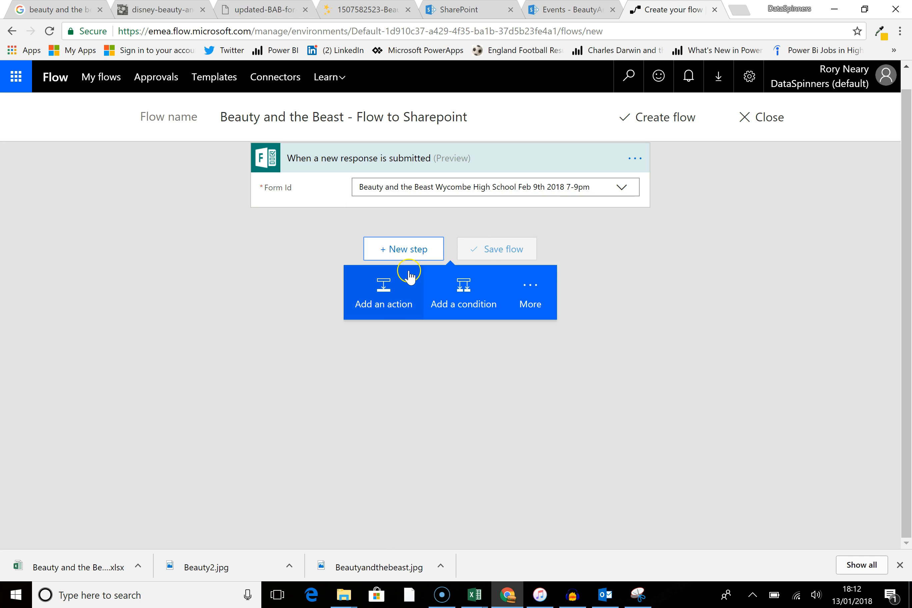
pyautogui.click(408, 296)
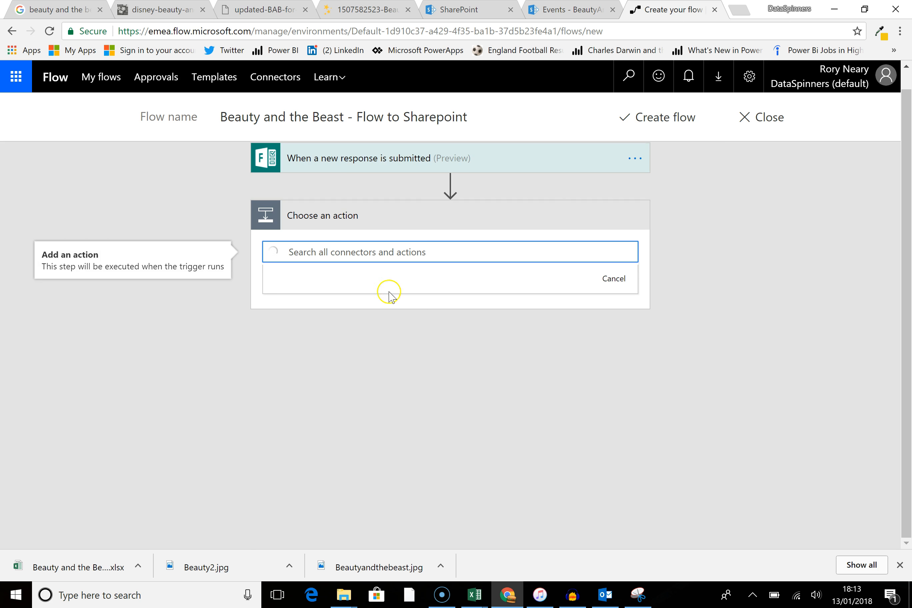
pyautogui.write('sharep')
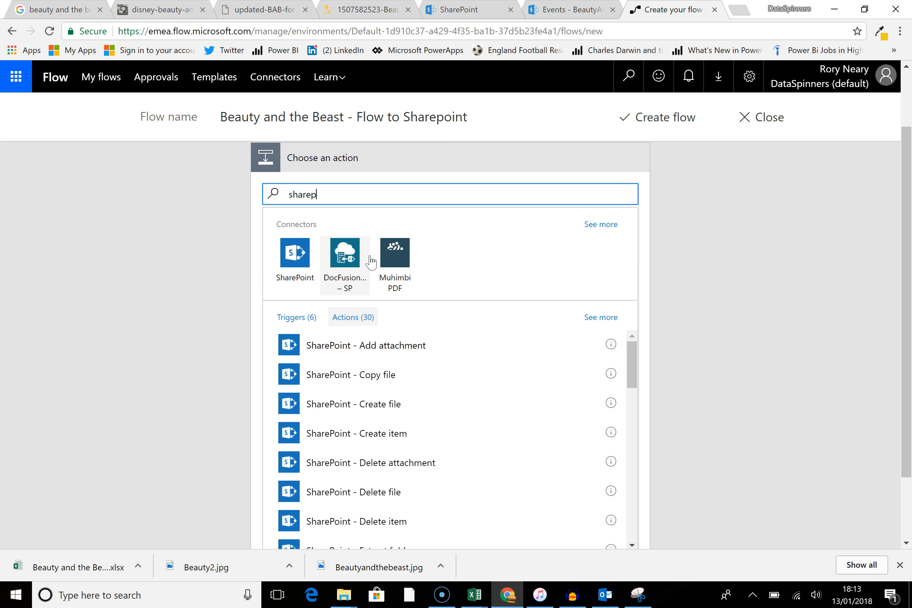
pyautogui.scroll(-2, 454, 371)
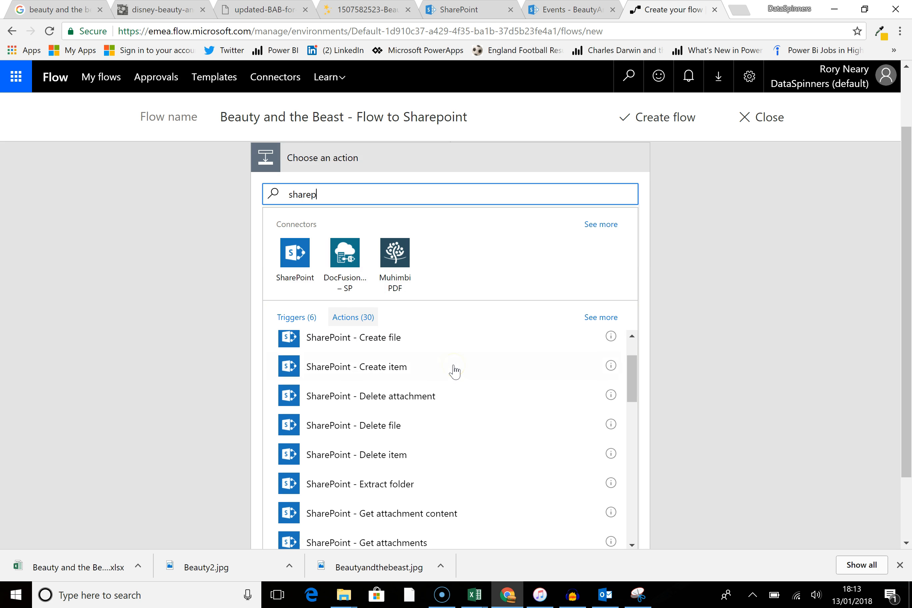
pyautogui.click(412, 369)
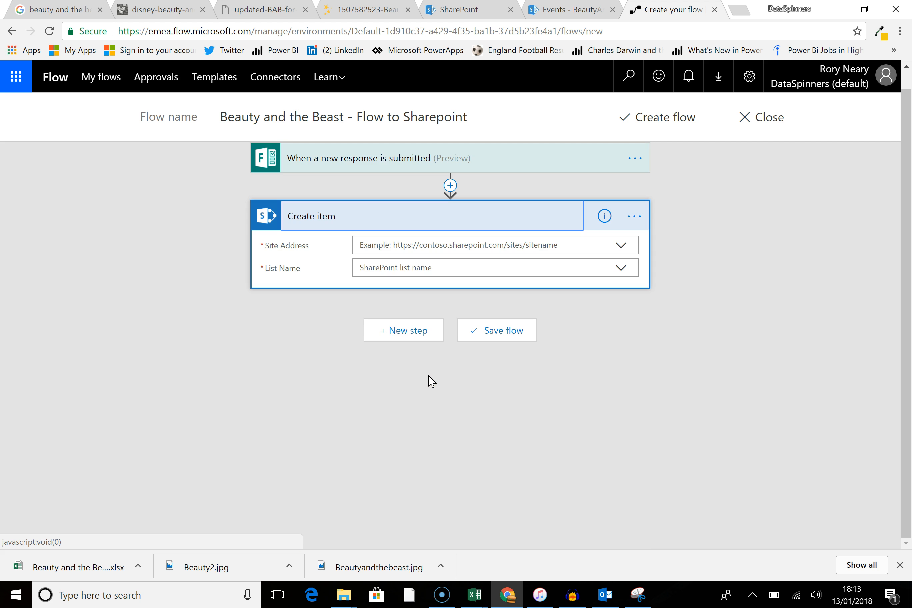
# Step: Set the Create item site address to the Events site and the list name to BeautyAndTheBeast
pyautogui.click(620, 245)
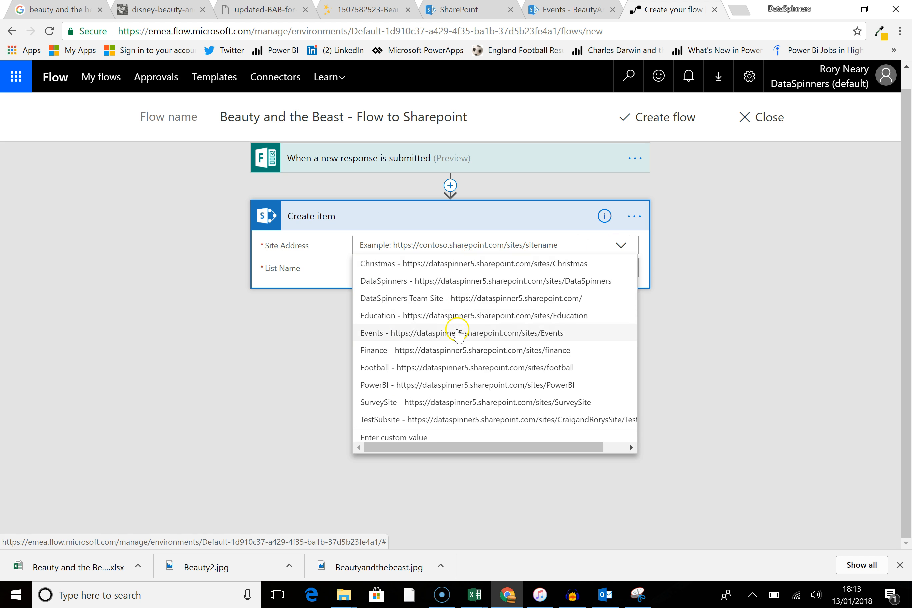
pyautogui.click(463, 332)
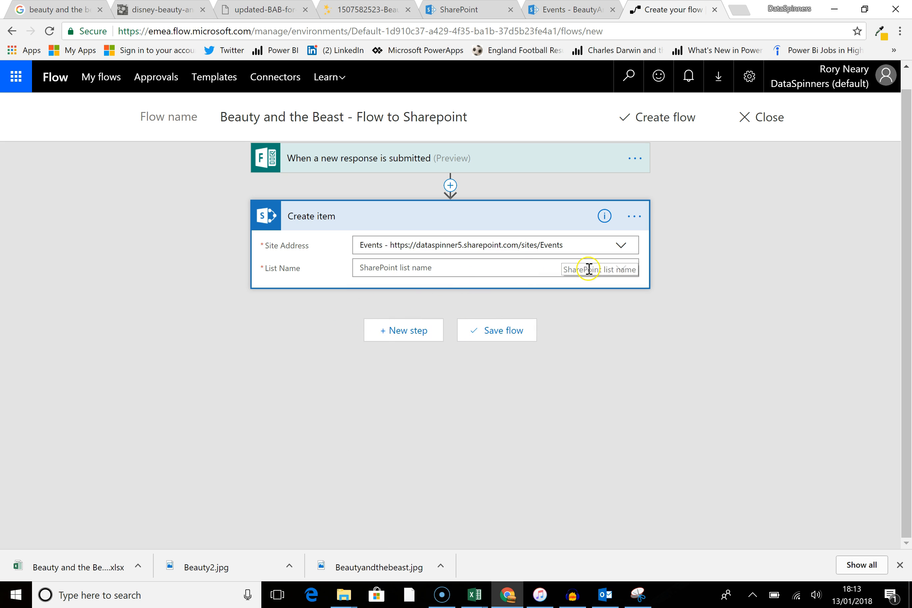
pyautogui.click(622, 269)
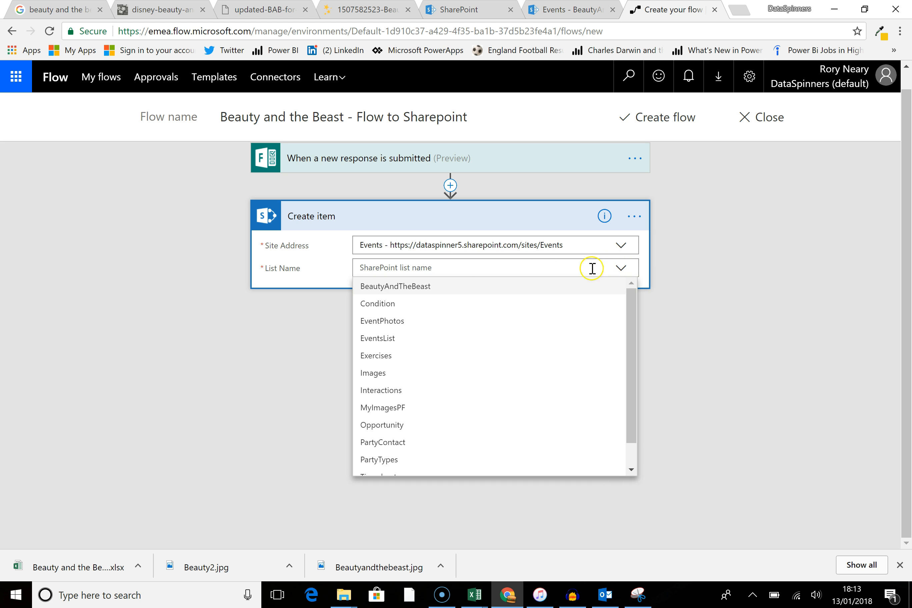
pyautogui.click(536, 293)
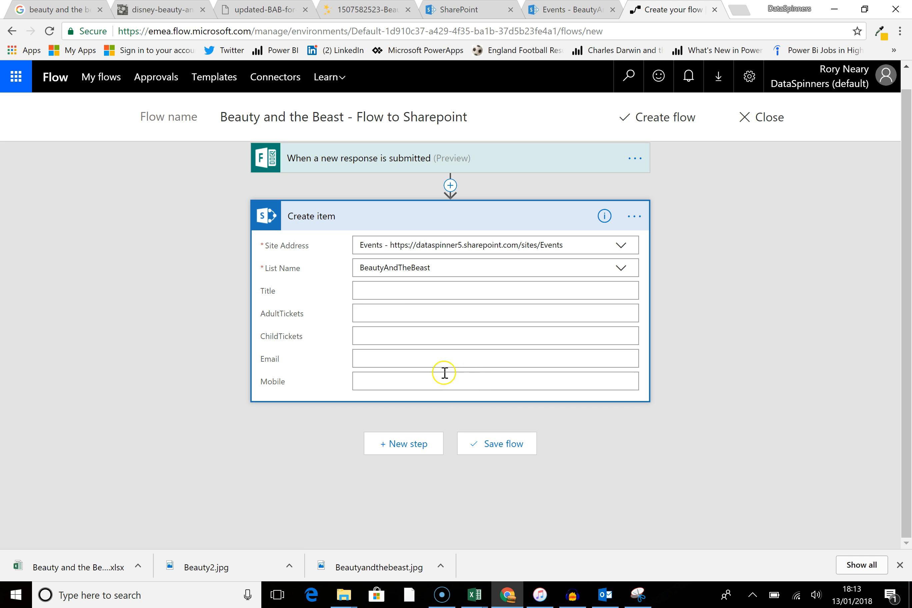
pyautogui.click(385, 290)
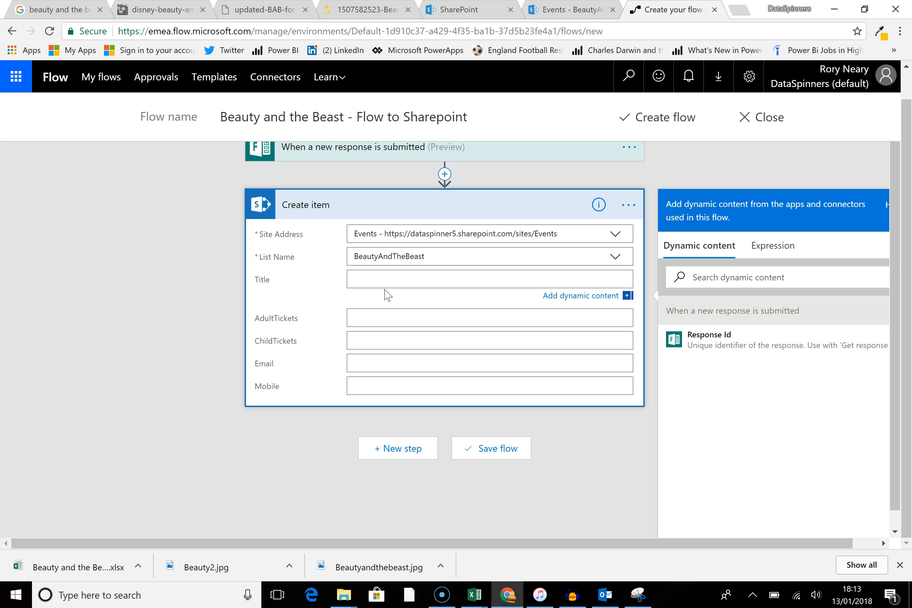
pyautogui.click(207, 214)
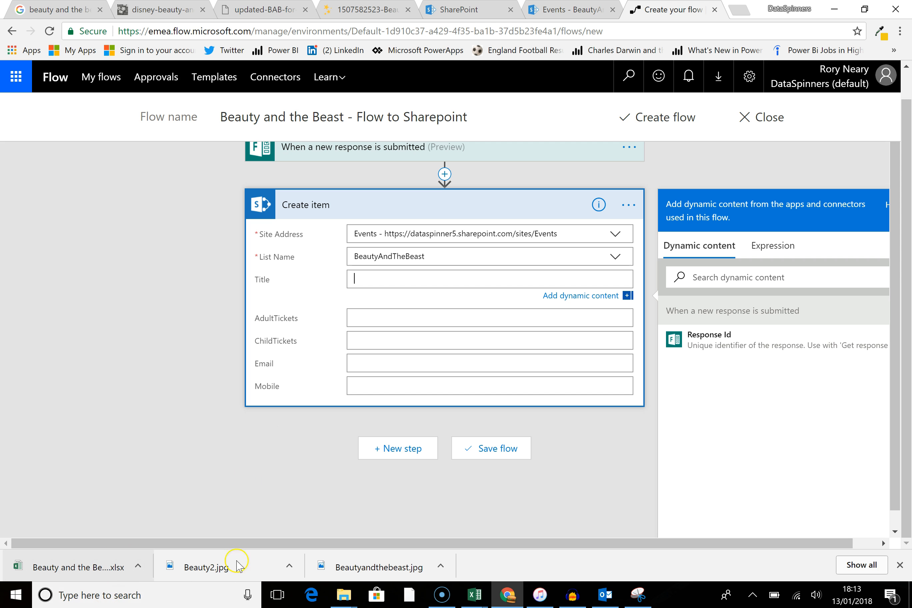
pyautogui.click(442, 595)
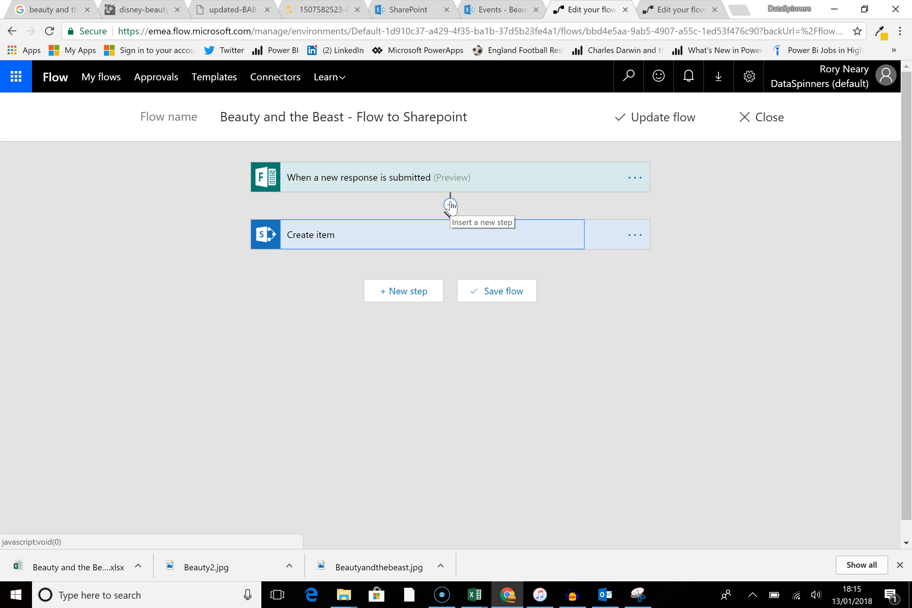
# Step: Insert an Apply to each loop above Create item, looping over the List of response notifications output
pyautogui.click(450, 205)
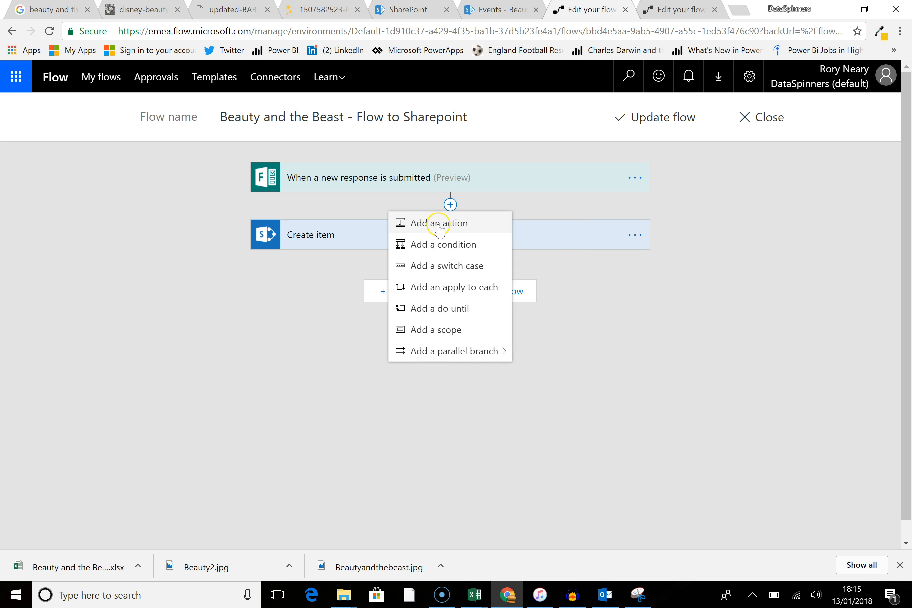
pyautogui.click(433, 291)
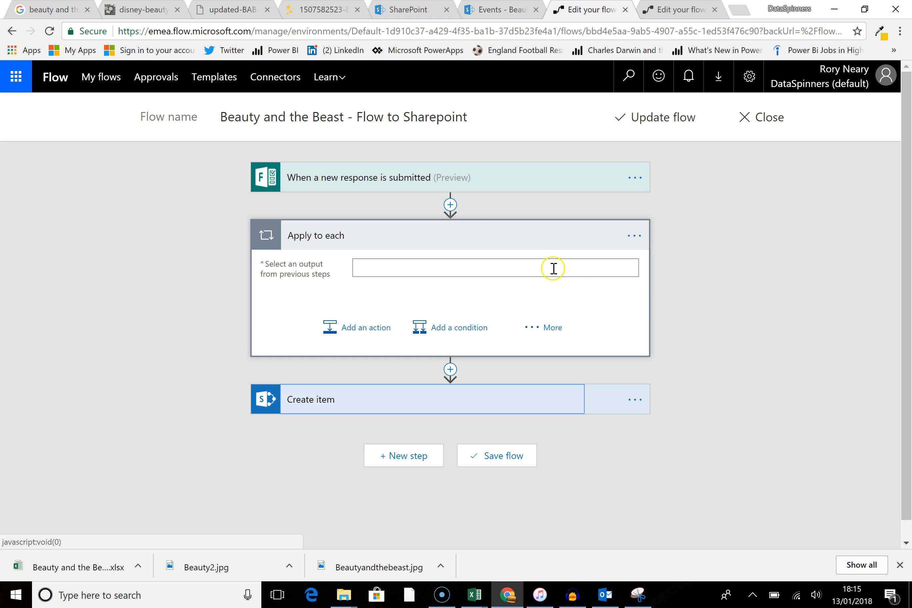
pyautogui.click(380, 265)
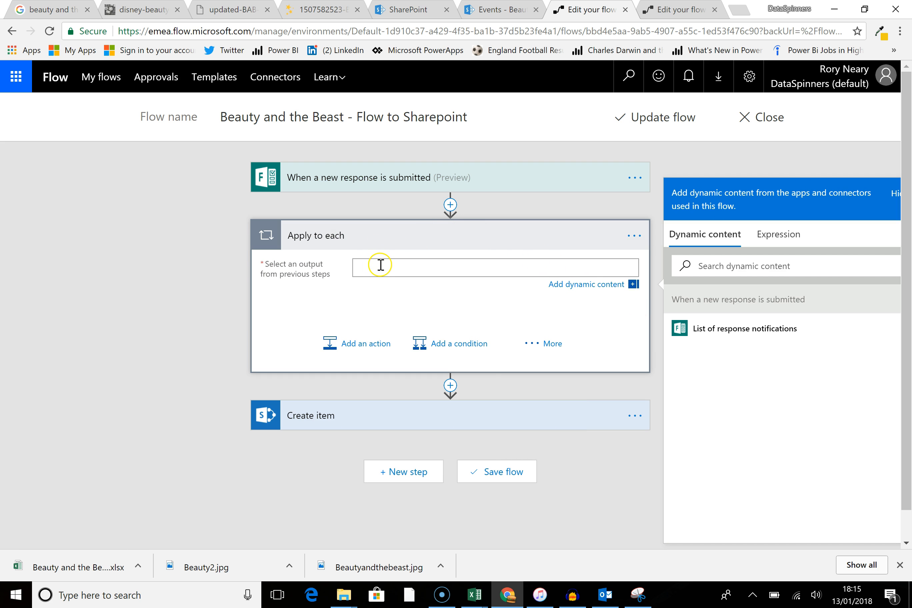
pyautogui.click(737, 330)
pyautogui.click(737, 331)
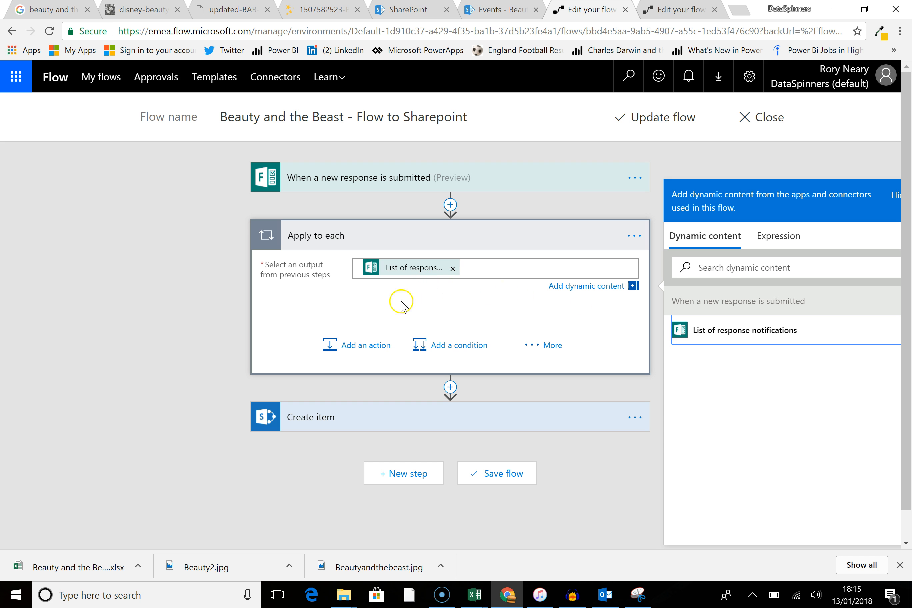
# Step: Add a SharePoint Create item action inside the Apply to each loop
pyautogui.click(367, 346)
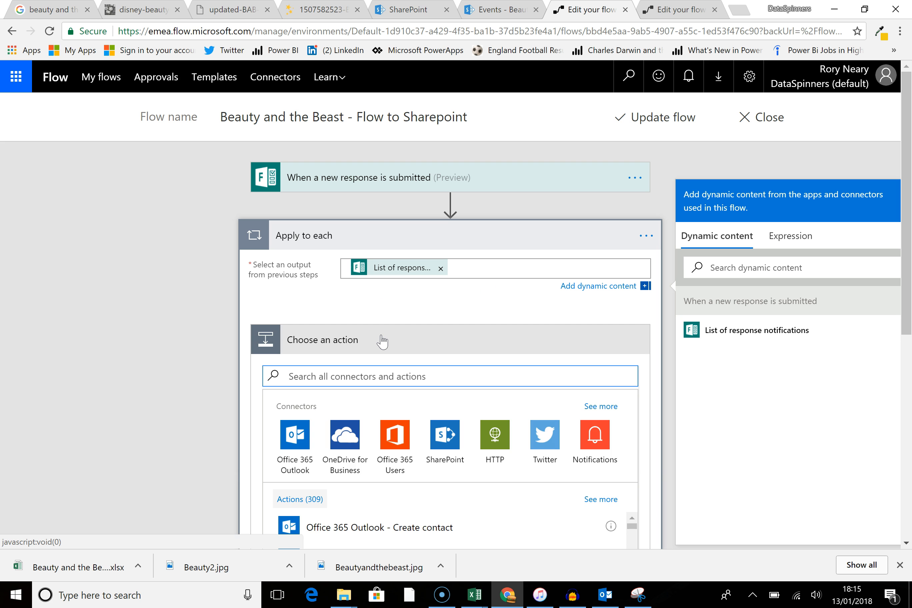
pyautogui.write('sharepo')
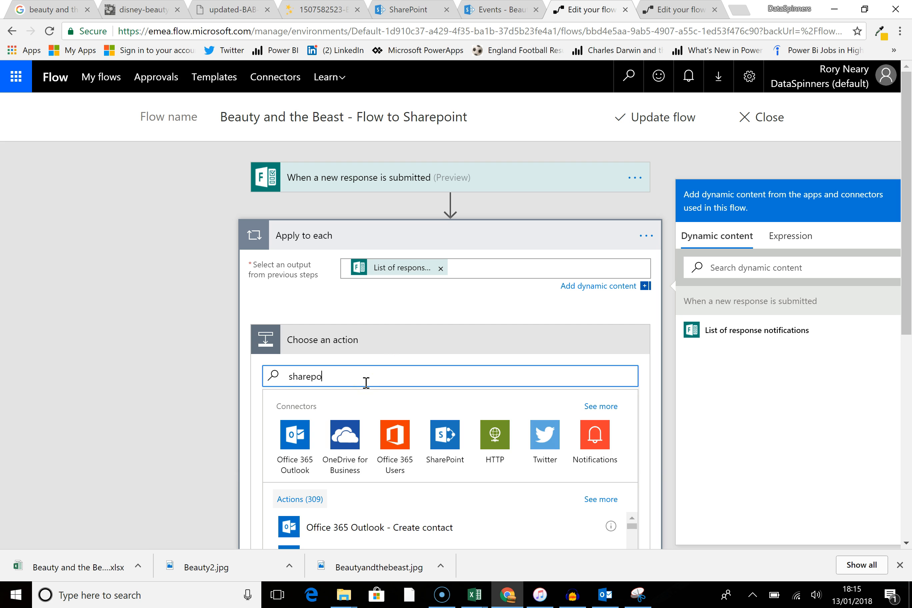
pyautogui.scroll(-2, 383, 377)
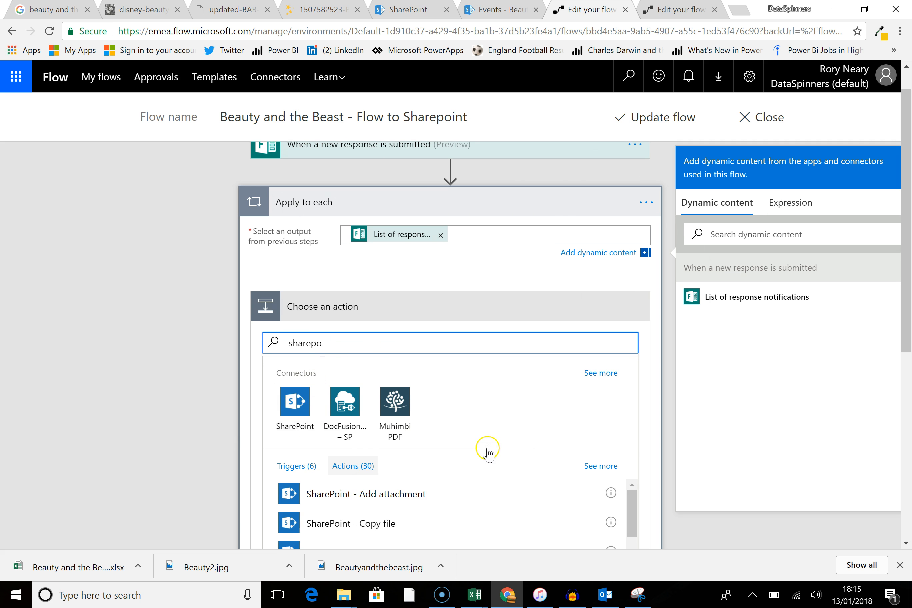
pyautogui.scroll(-3, 487, 454)
pyautogui.click(436, 457)
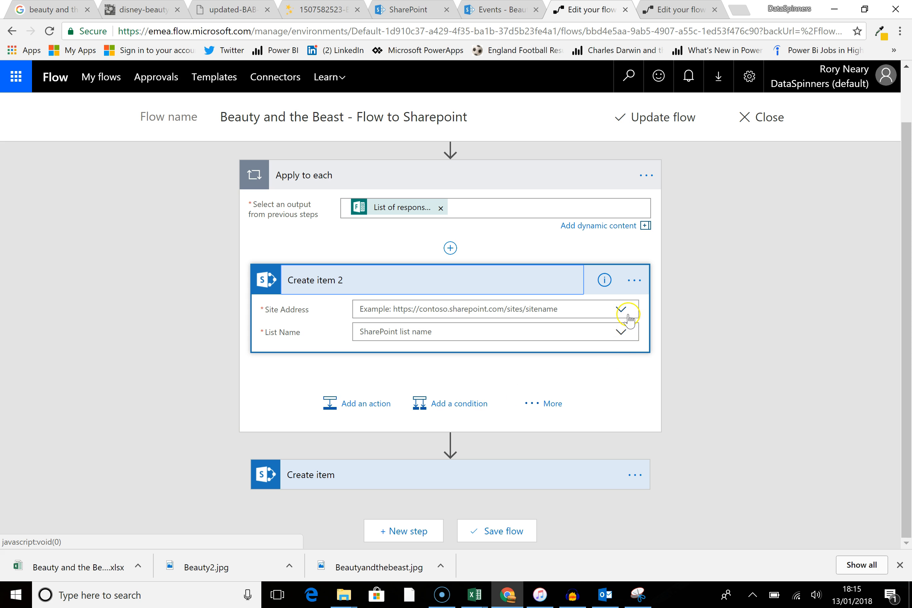
# Step: Point the loop's Create item 2 action at the Events site and the BeautyAndTheBeast list
pyautogui.click(626, 314)
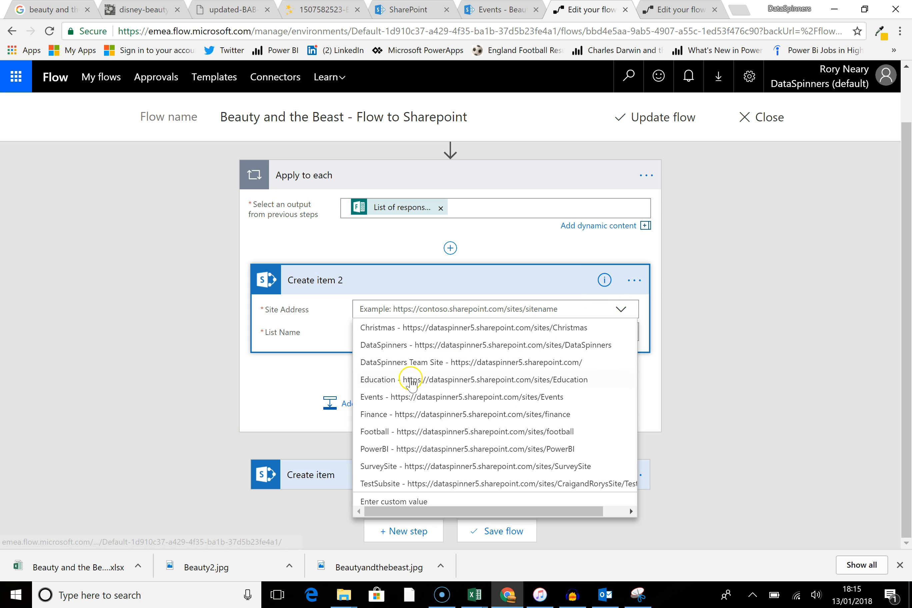
pyautogui.click(406, 397)
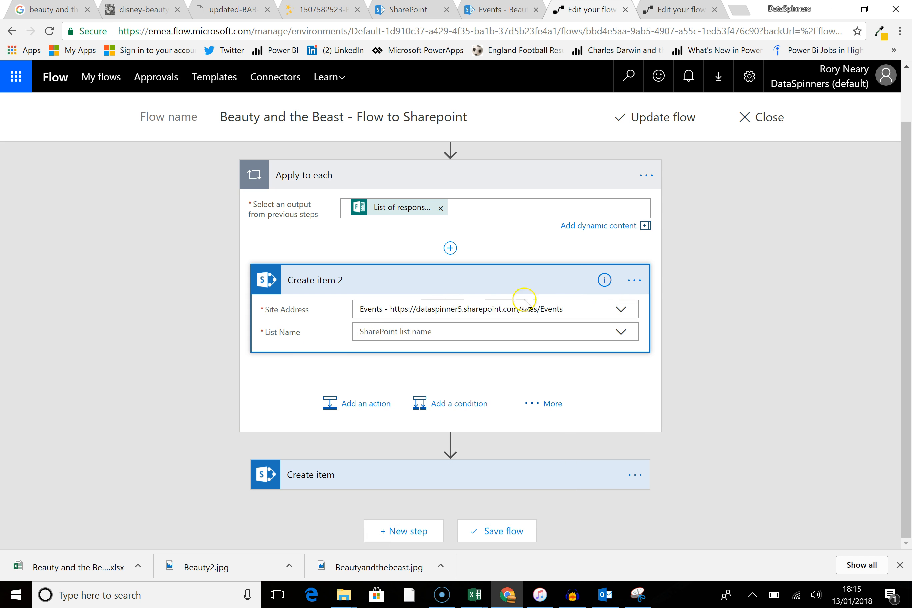
pyautogui.click(621, 332)
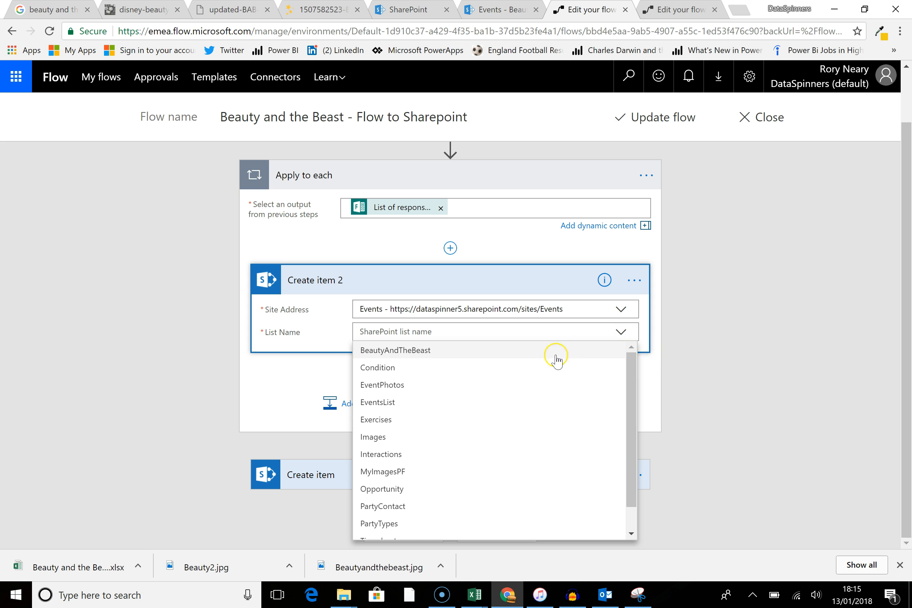
pyautogui.click(473, 351)
# Step: Insert a new action step inside the Apply to each loop, above Create item 2
pyautogui.scroll(-1, 485, 369)
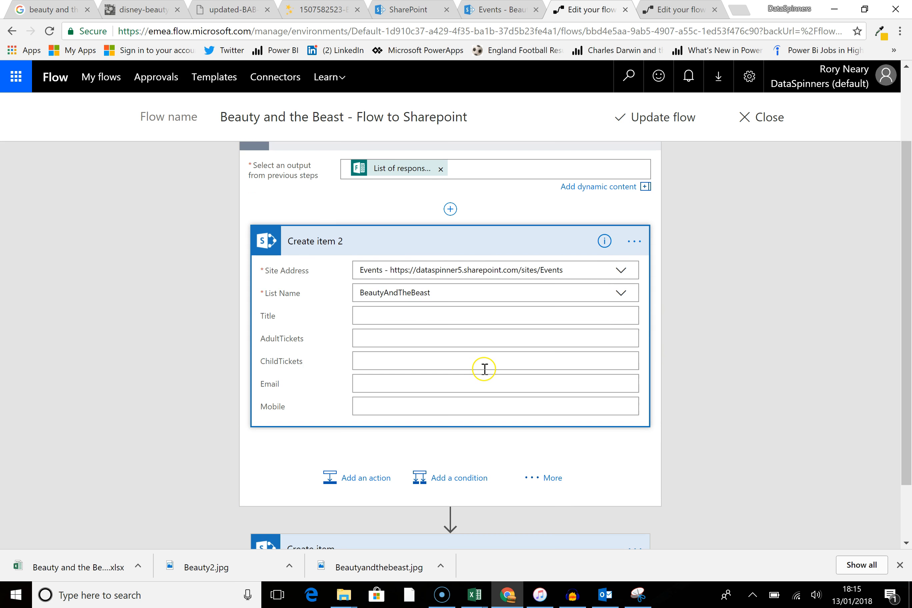
pyautogui.click(407, 317)
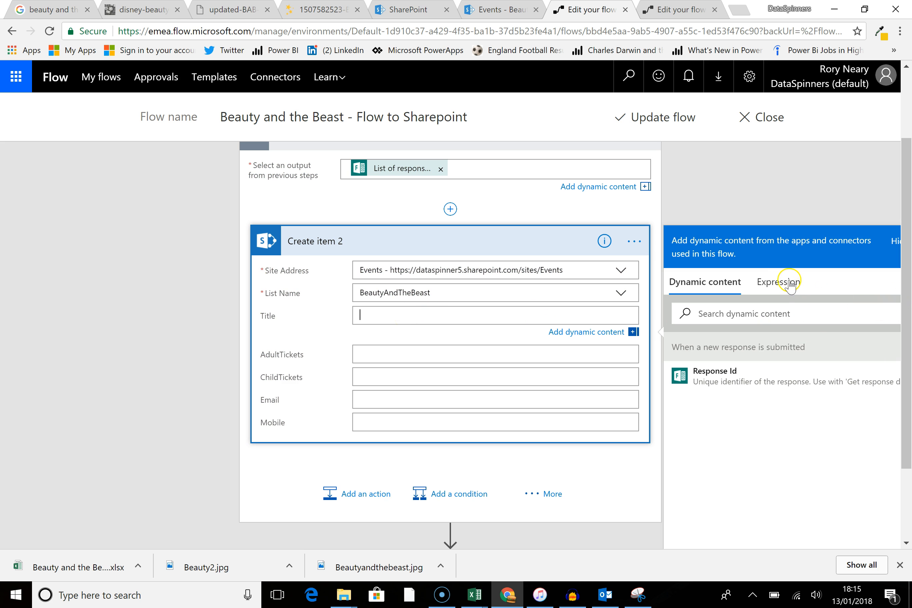
pyautogui.scroll(2, 421, 356)
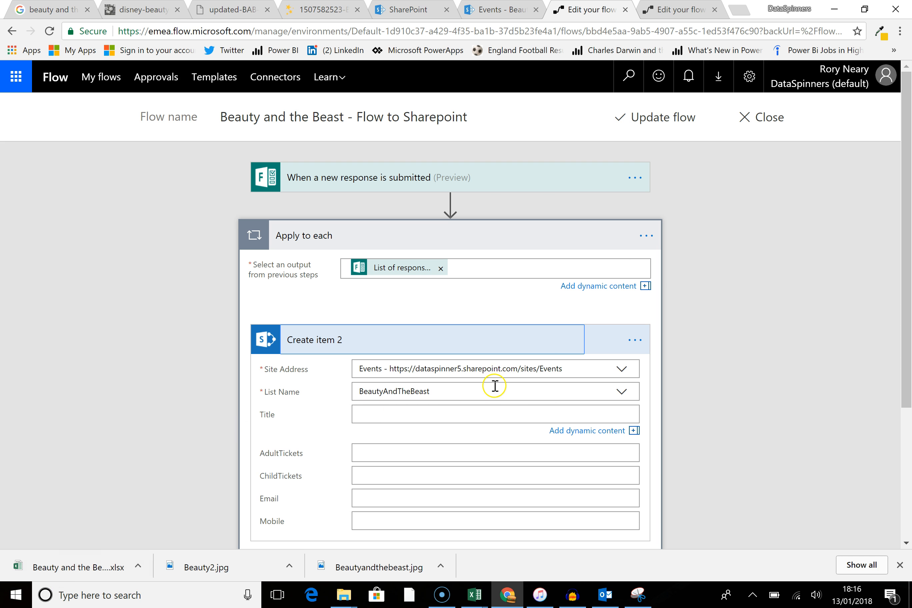
pyautogui.click(452, 320)
pyautogui.moveTo(451, 309)
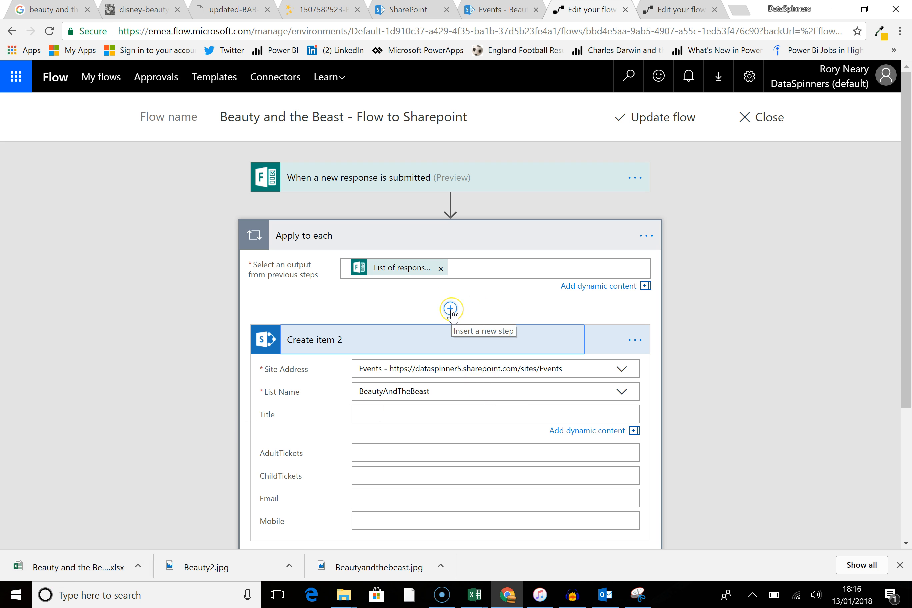
pyautogui.click(451, 308)
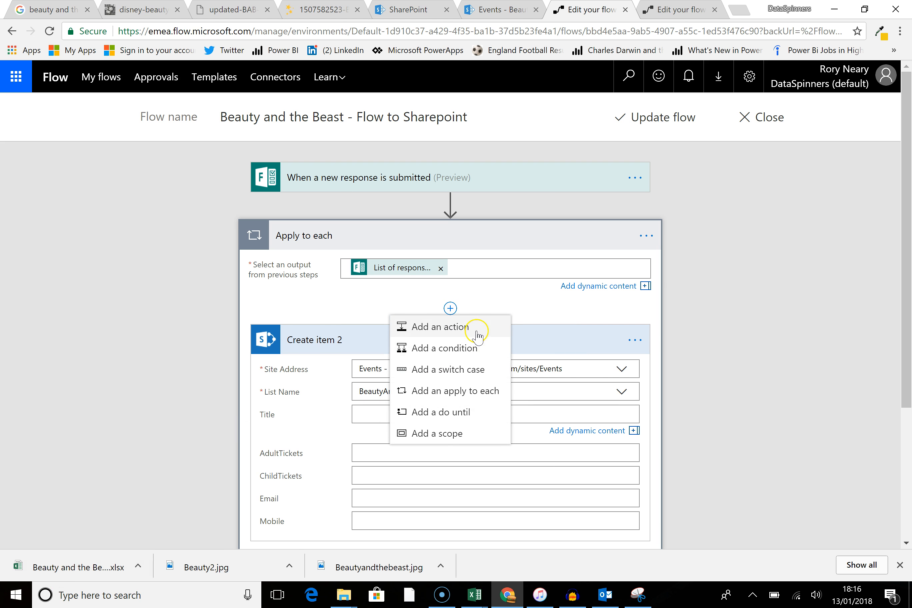
pyautogui.click(478, 336)
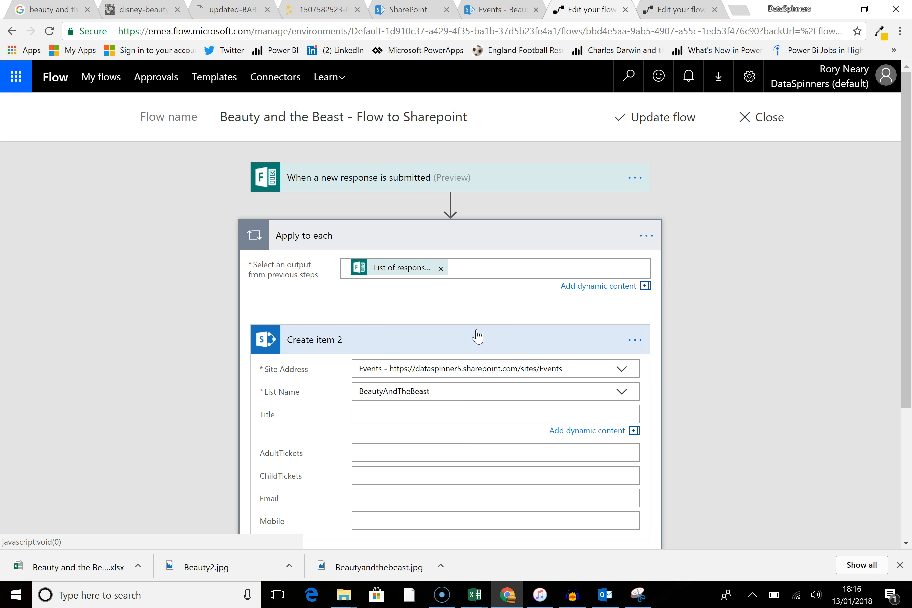
# Step: Search actions for forms and add the Microsoft Forms Get response details action
pyautogui.scroll(4, 322, 310)
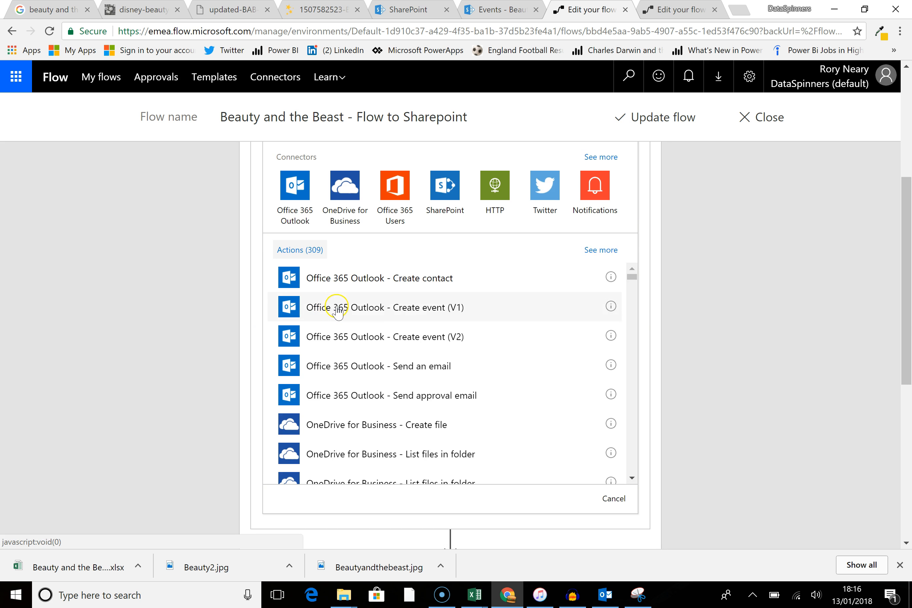
pyautogui.scroll(6, 338, 310)
pyautogui.click(357, 375)
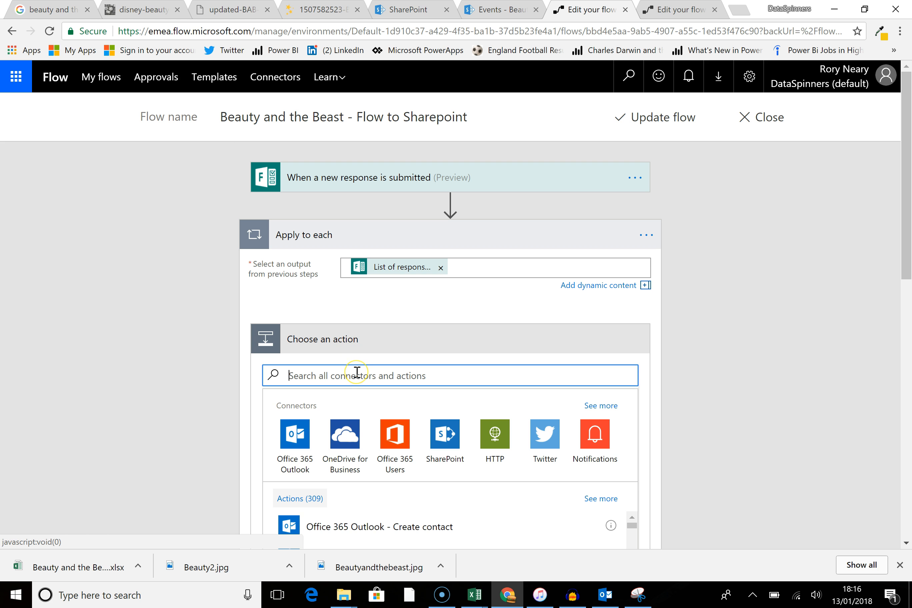
pyautogui.write('forms')
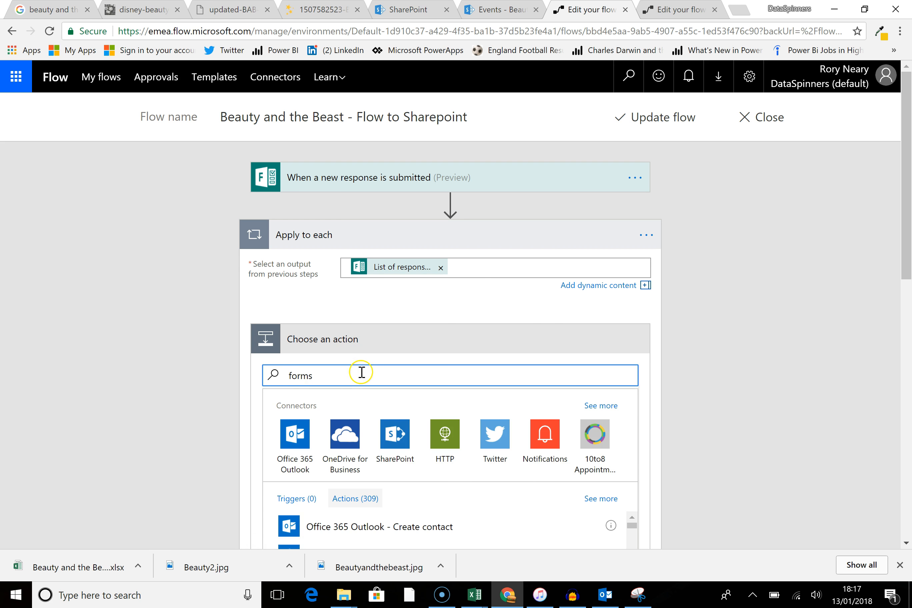
pyautogui.scroll(-1, 369, 373)
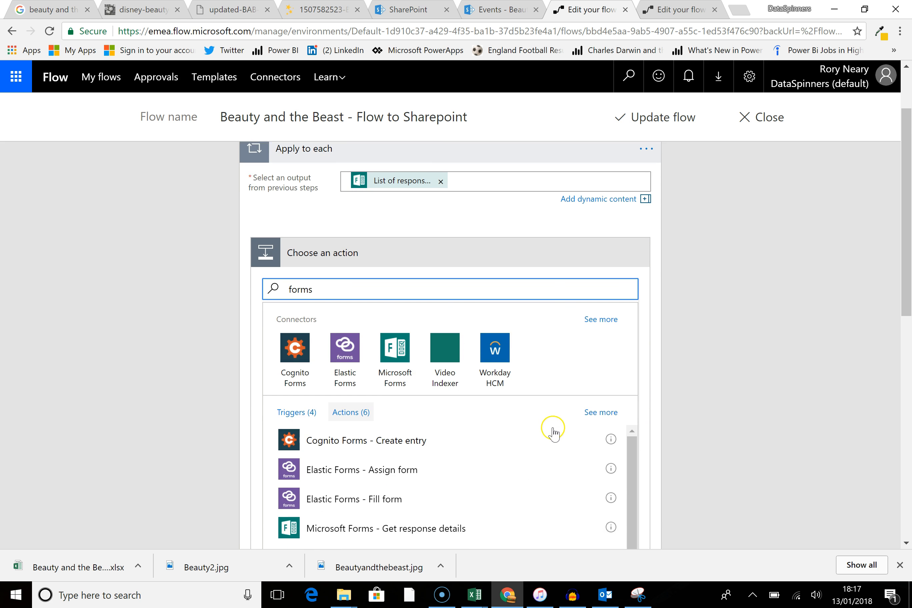
pyautogui.scroll(-1, 549, 430)
pyautogui.scroll(-1, 526, 460)
pyautogui.click(378, 467)
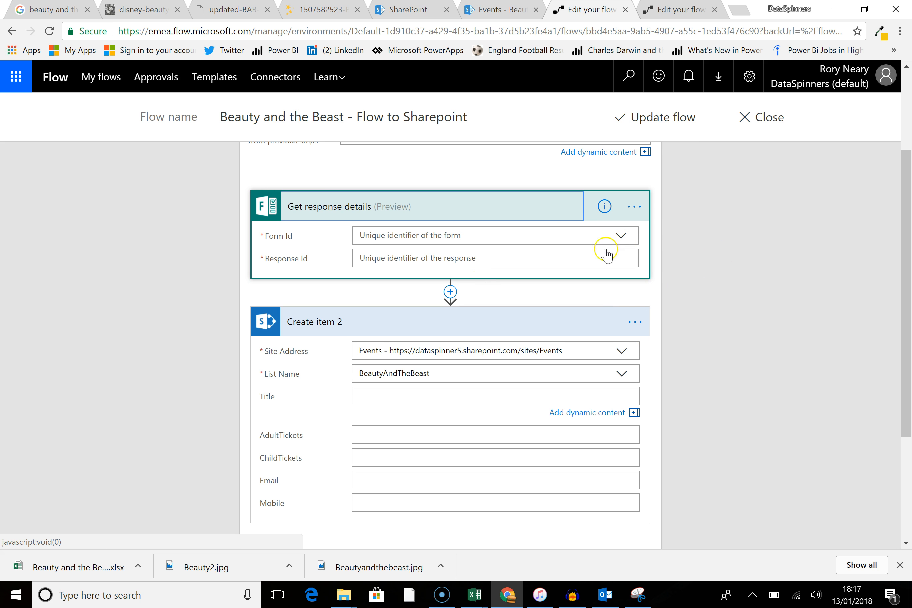
# Step: Set Get response details Form Id to the Beauty and the Beast Wycombe High School Feb 9th 2018 7-9pm form and Response Id to Response Id
pyautogui.scroll(2, 789, 412)
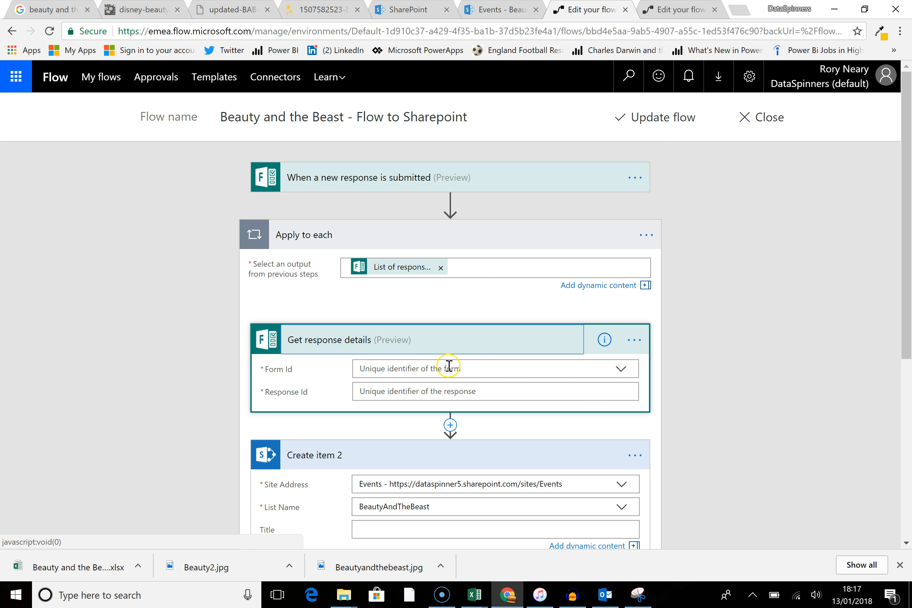
pyautogui.click(622, 369)
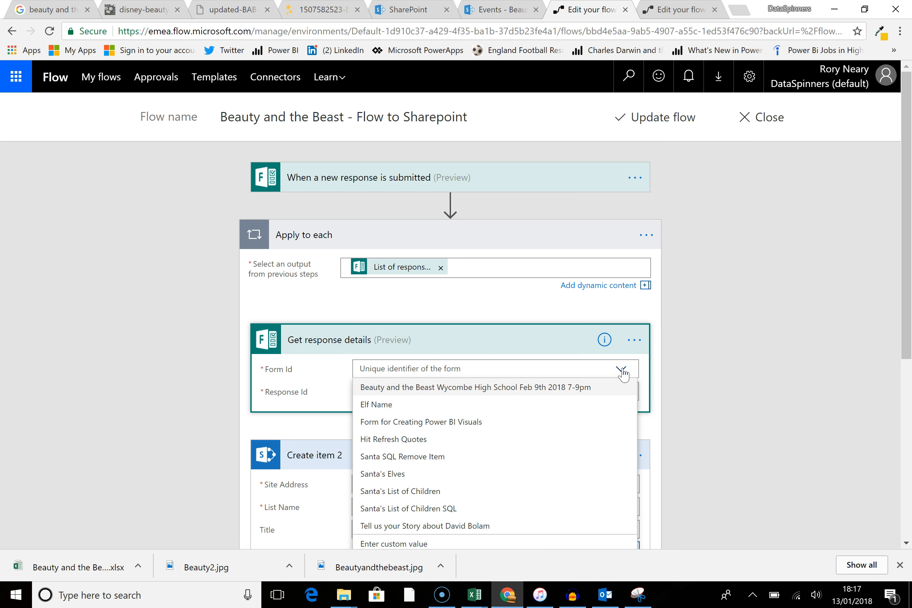
pyautogui.click(543, 388)
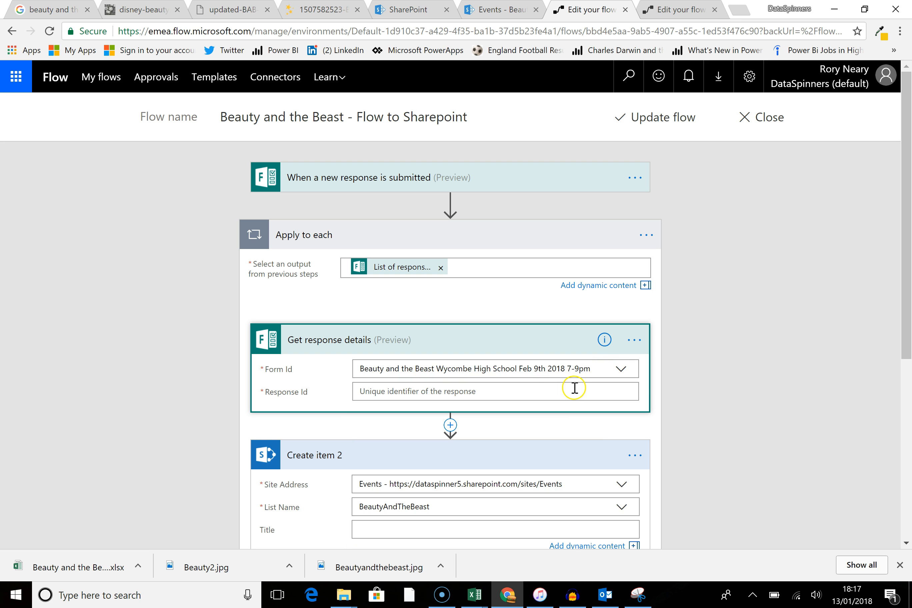
pyautogui.click(508, 390)
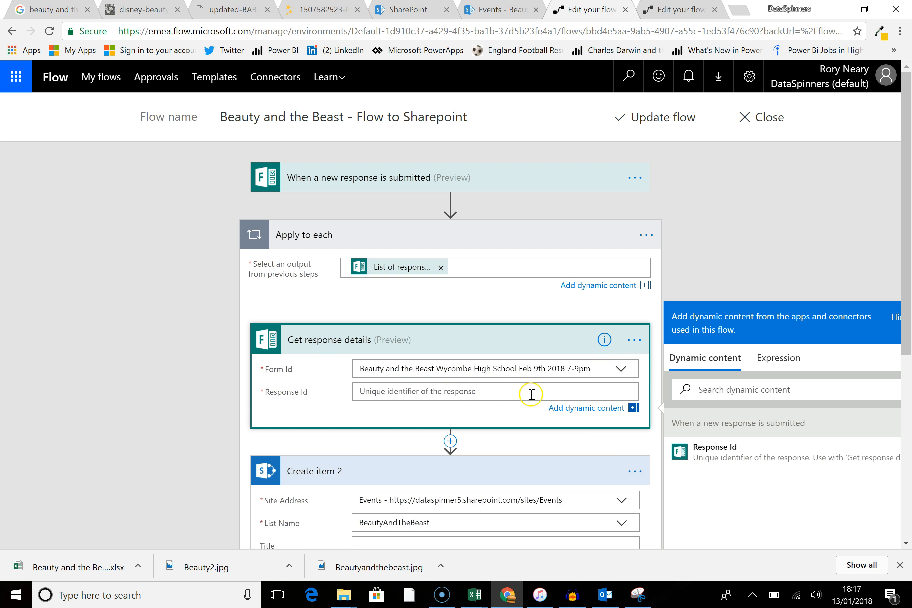
pyautogui.click(455, 275)
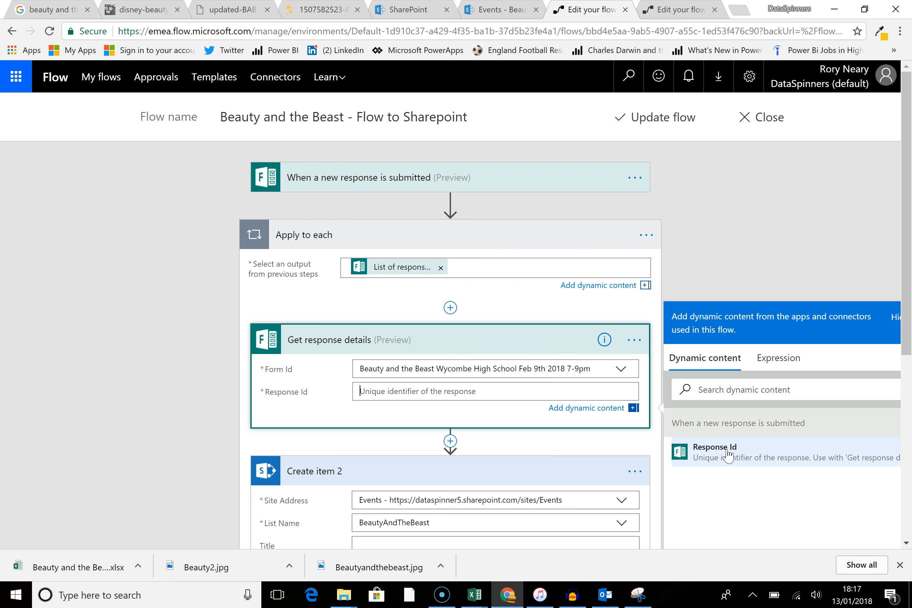
pyautogui.click(728, 456)
# Step: Examine the dynamic content offered for the Create item 2 fields Title, AdultTickets, ChildTickets and Email
pyautogui.scroll(-3, 507, 383)
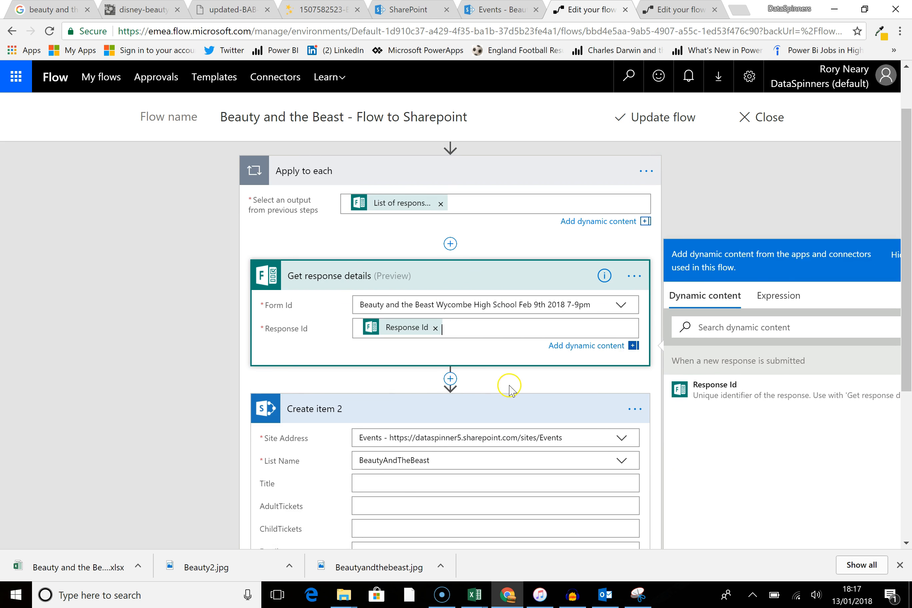
pyautogui.click(499, 415)
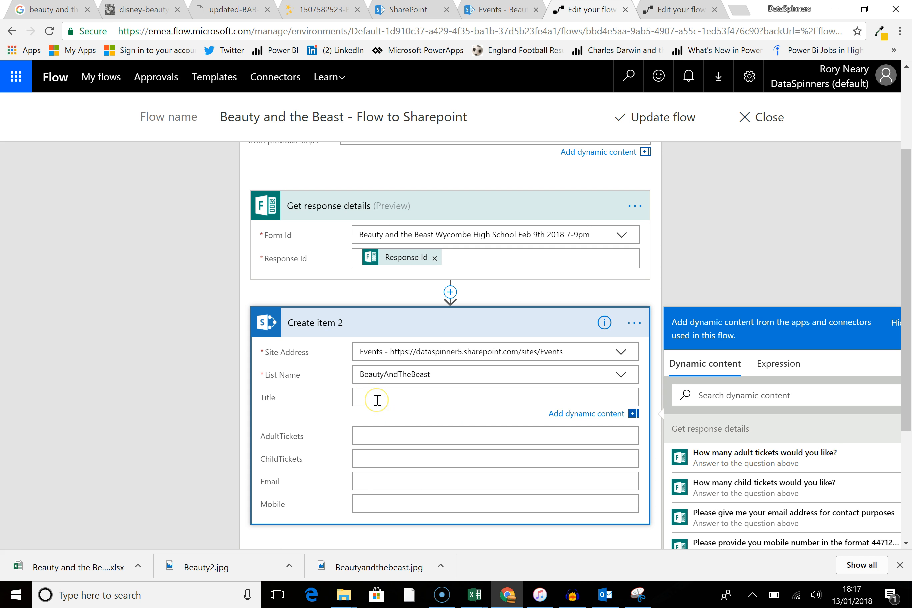
pyautogui.click(378, 435)
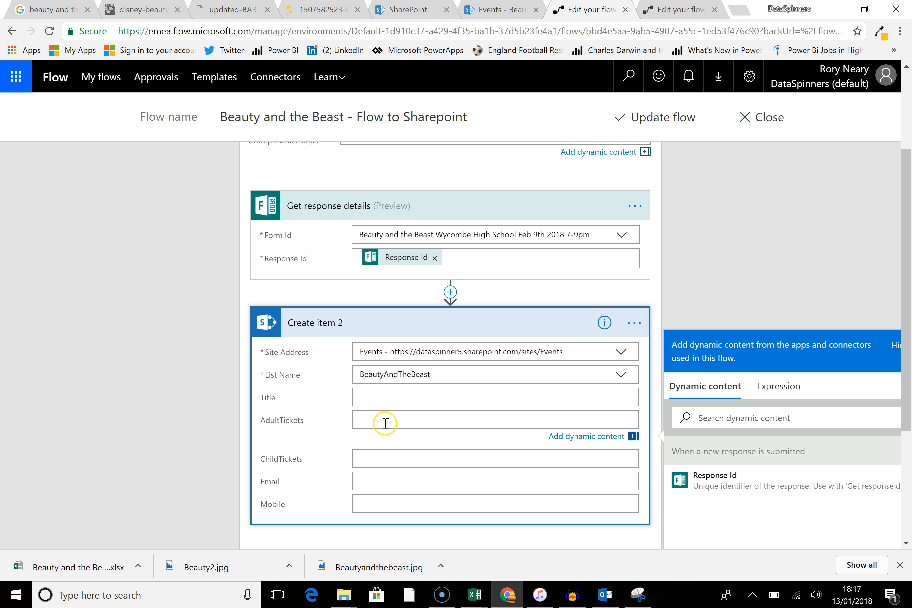
pyautogui.click(404, 401)
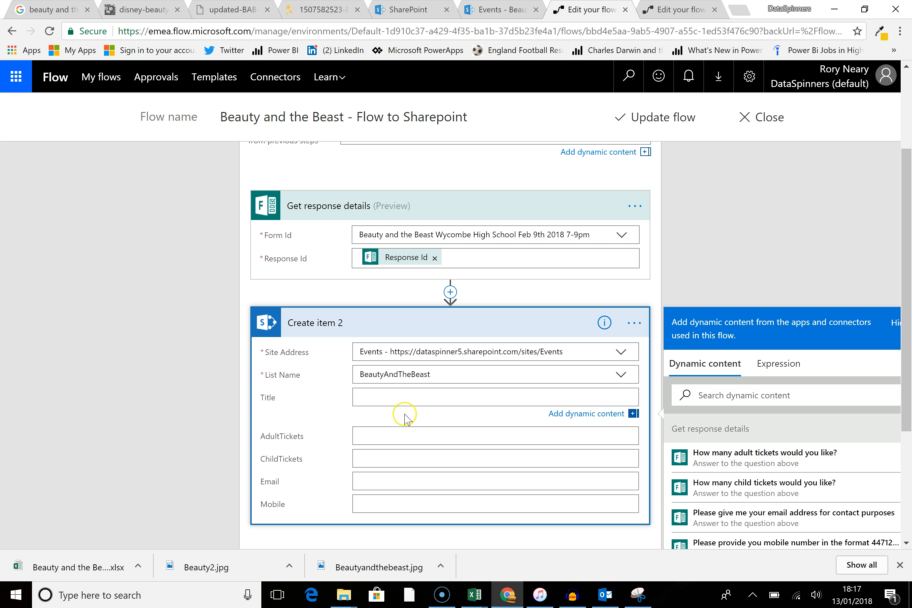
pyautogui.click(403, 434)
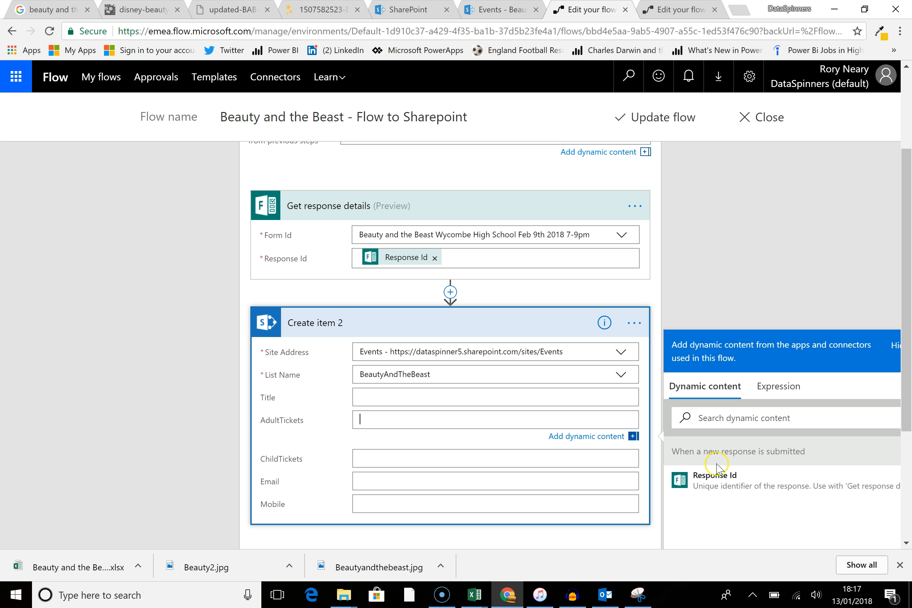
pyautogui.click(406, 455)
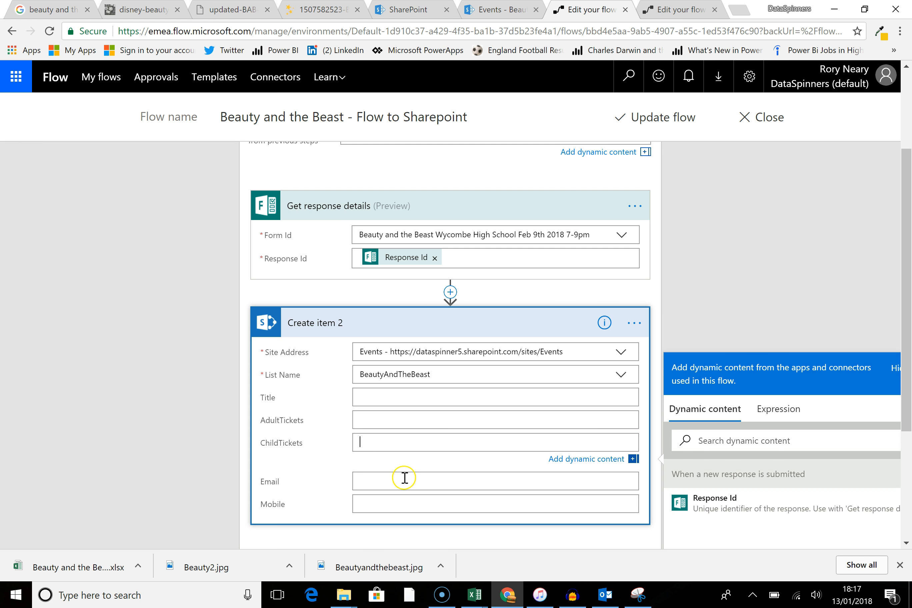
pyautogui.click(406, 481)
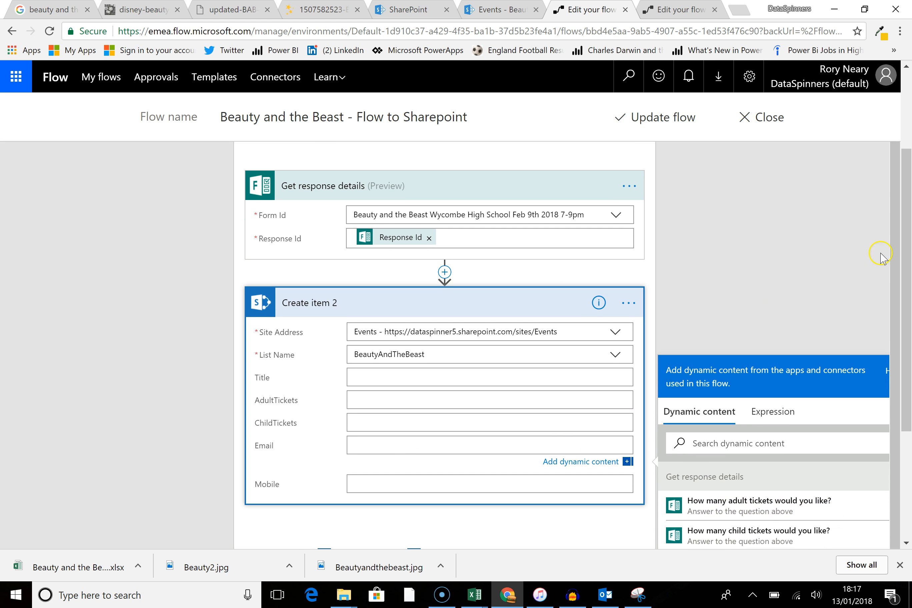
pyautogui.moveTo(904, 270); pyautogui.dragTo(902, 366)
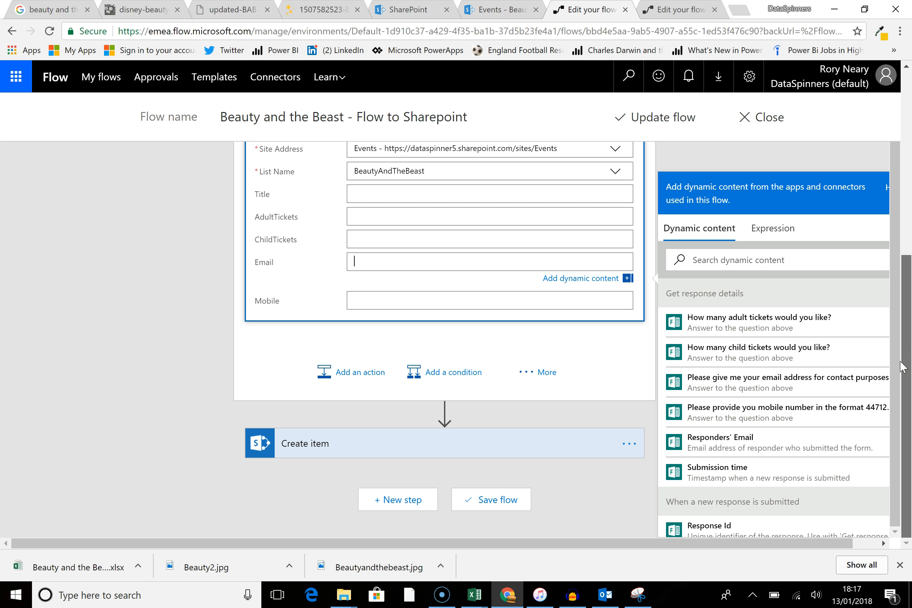
pyautogui.click(408, 217)
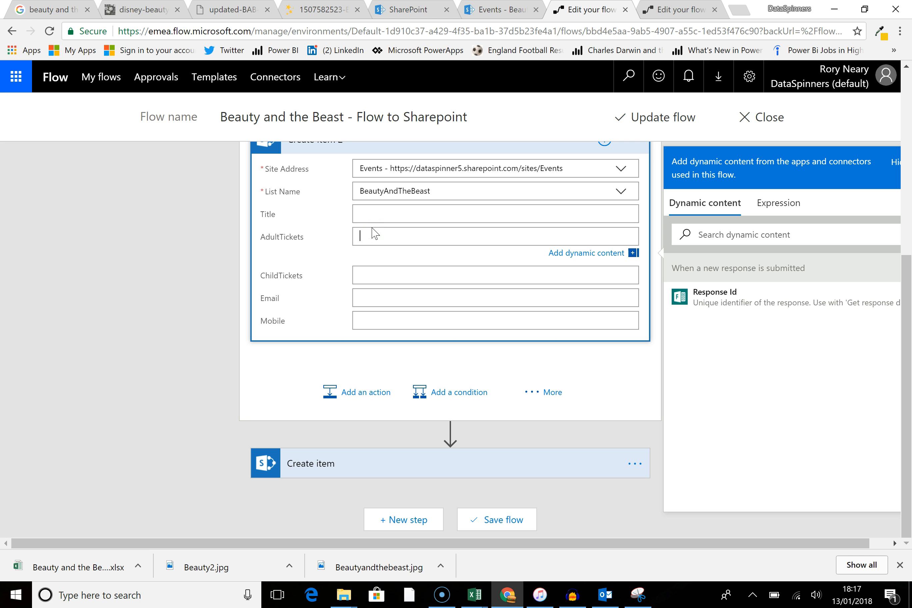
pyautogui.click(392, 275)
pyautogui.click(392, 237)
# Step: Open the BeautyAndTheBeast list settings and change the AdultTickets column type to Single line of text
pyautogui.click(408, 11)
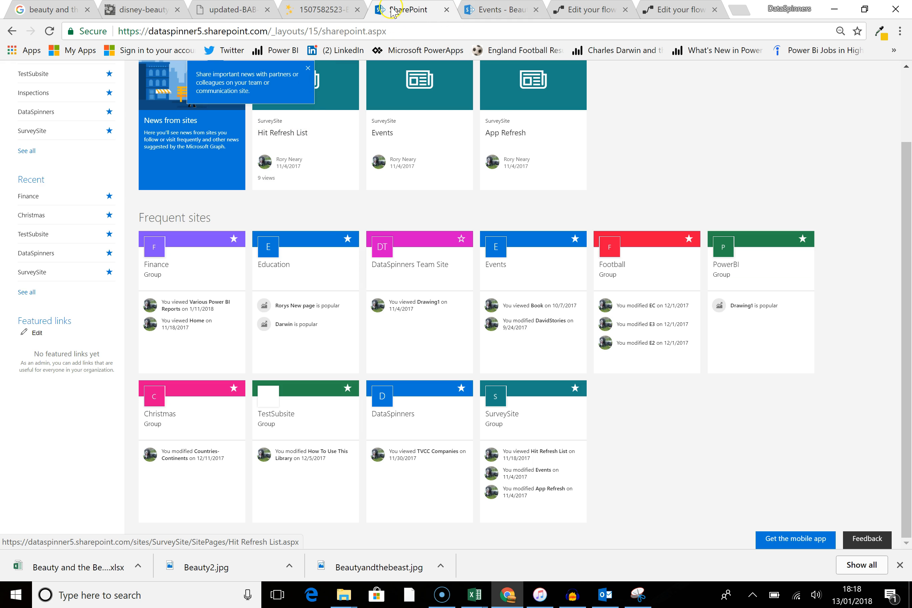
pyautogui.click(493, 11)
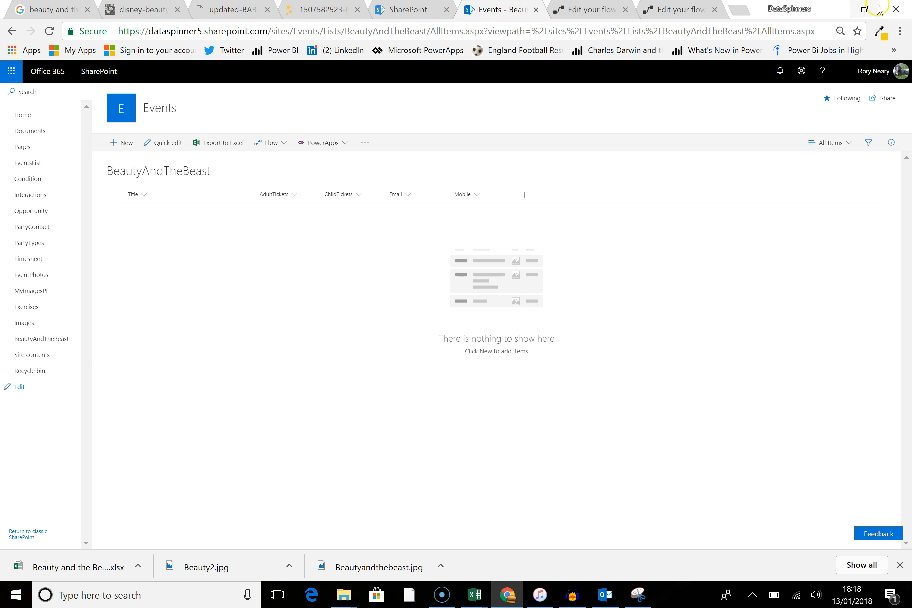
pyautogui.click(802, 71)
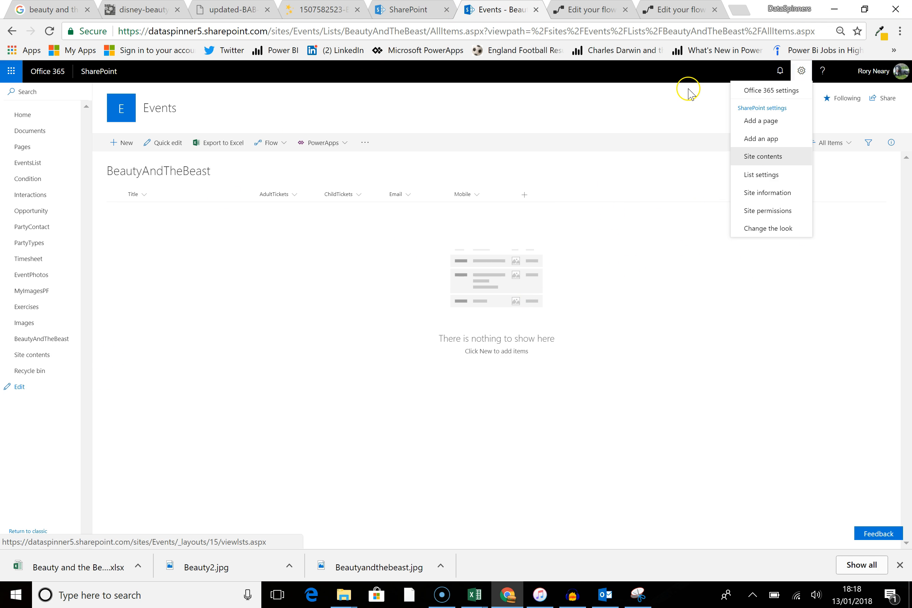
pyautogui.click(761, 174)
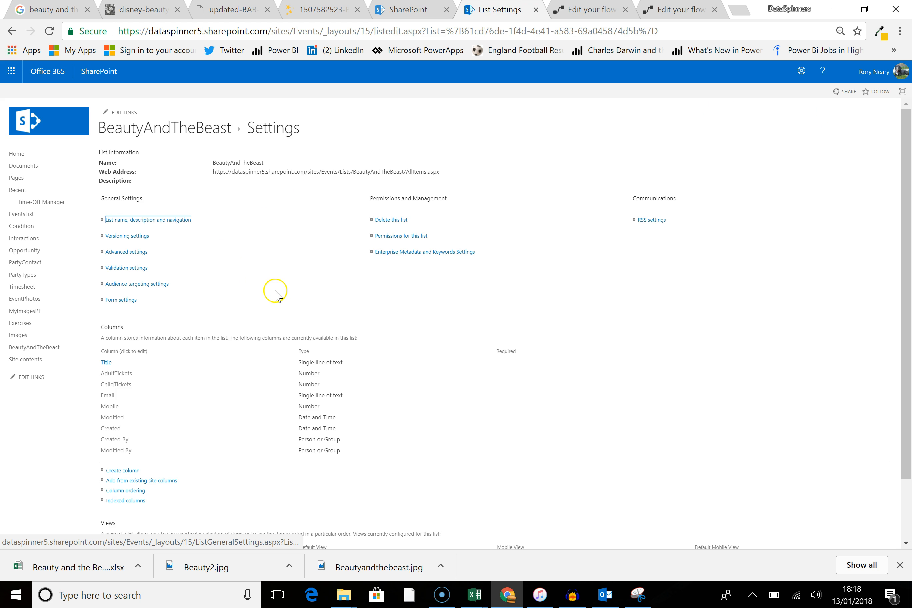
pyautogui.scroll(-2, 308, 402)
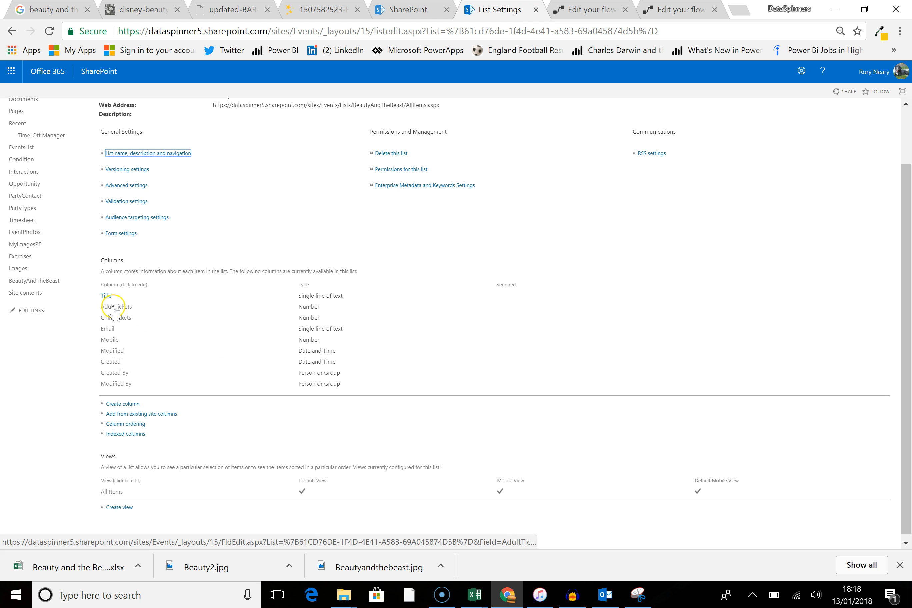
pyautogui.click(440, 349)
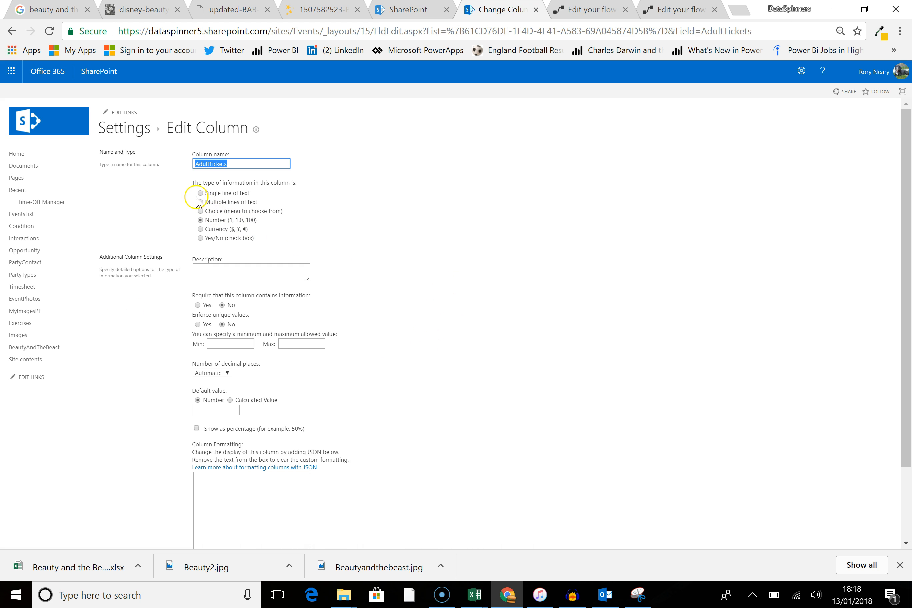
pyautogui.click(200, 193)
pyautogui.scroll(-3, 348, 297)
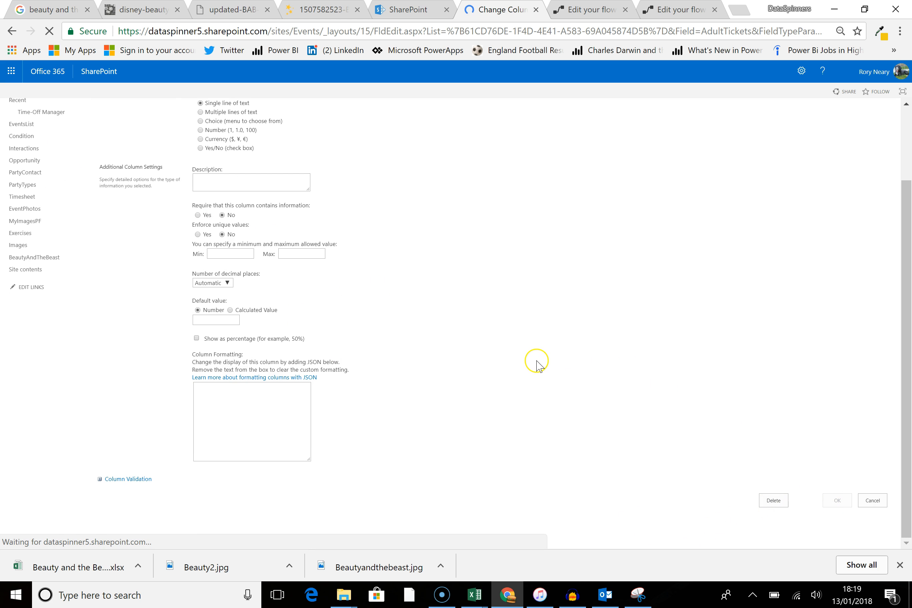
pyautogui.scroll(-2, 610, 400)
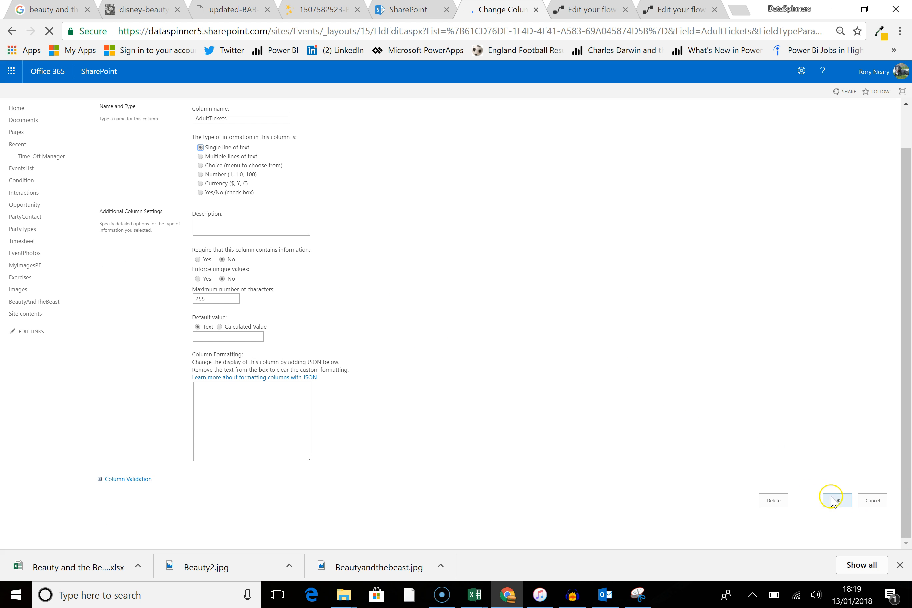
pyautogui.click(837, 502)
pyautogui.click(506, 124)
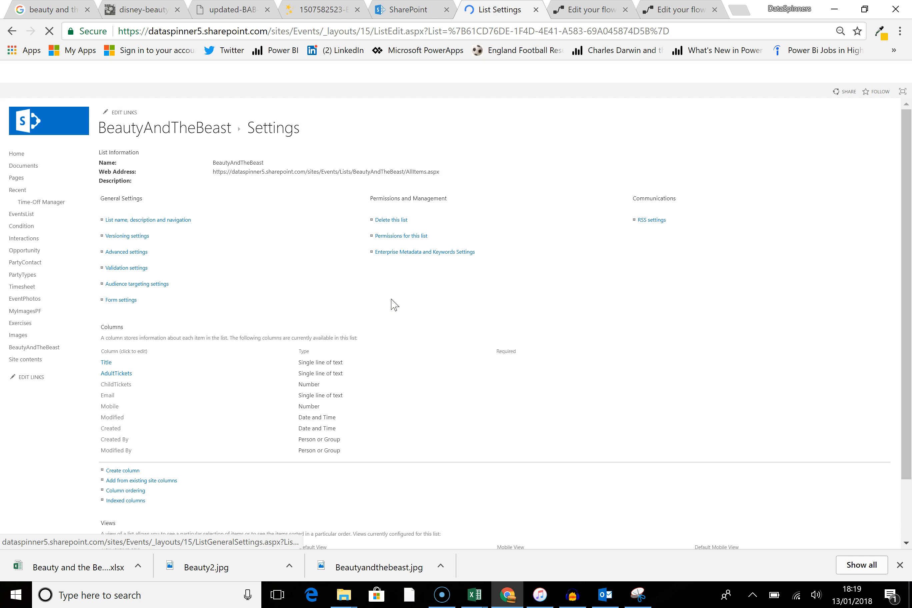
# Step: Change the ChildTickets column type to Single line of text, accepting the data-loss warning
pyautogui.scroll(-3, 390, 309)
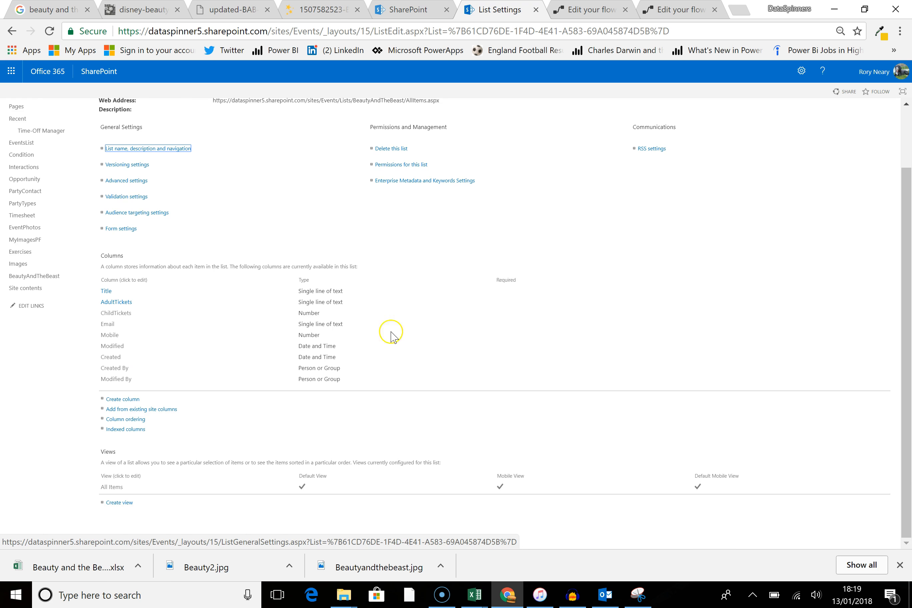
pyautogui.click(114, 314)
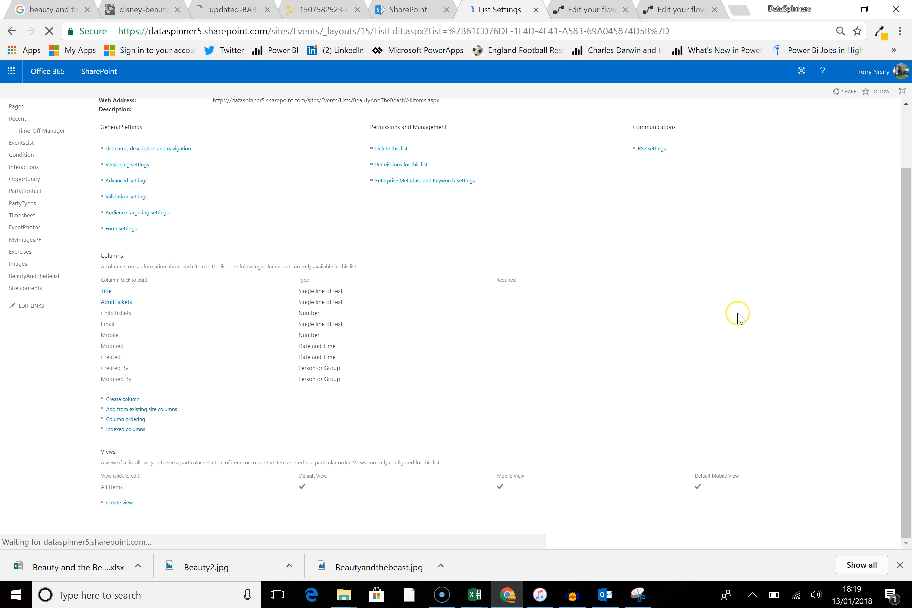
pyautogui.scroll(-5, 717, 351)
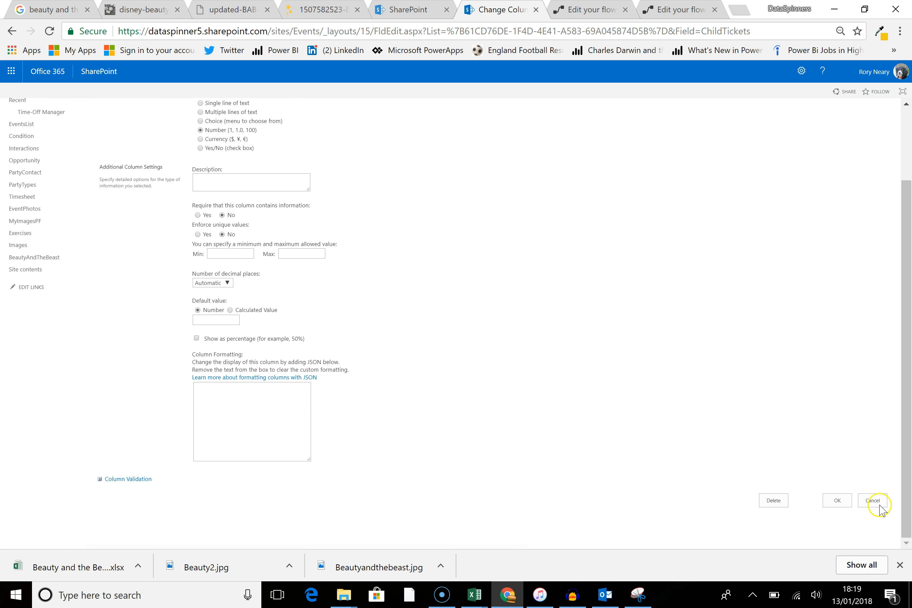
pyautogui.click(837, 502)
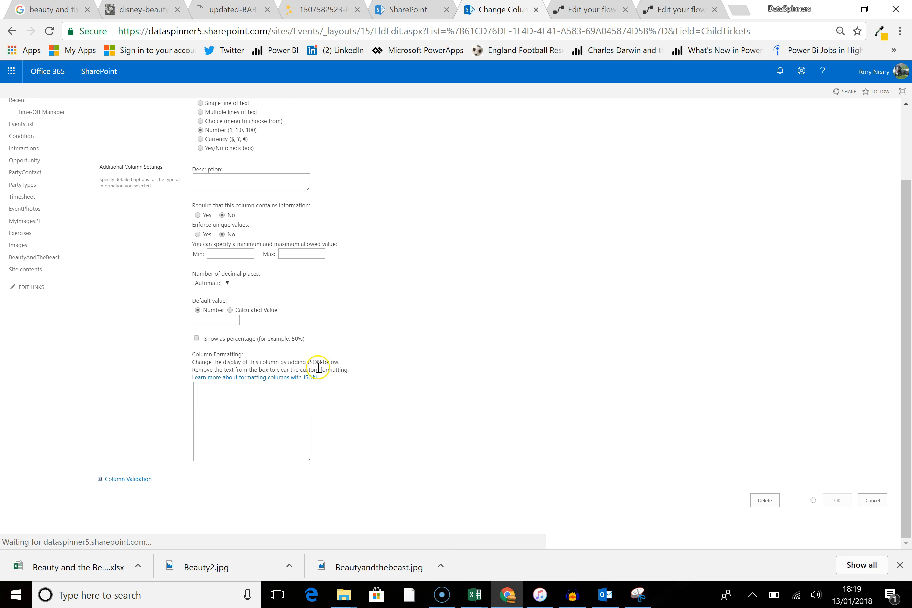
pyautogui.click(108, 386)
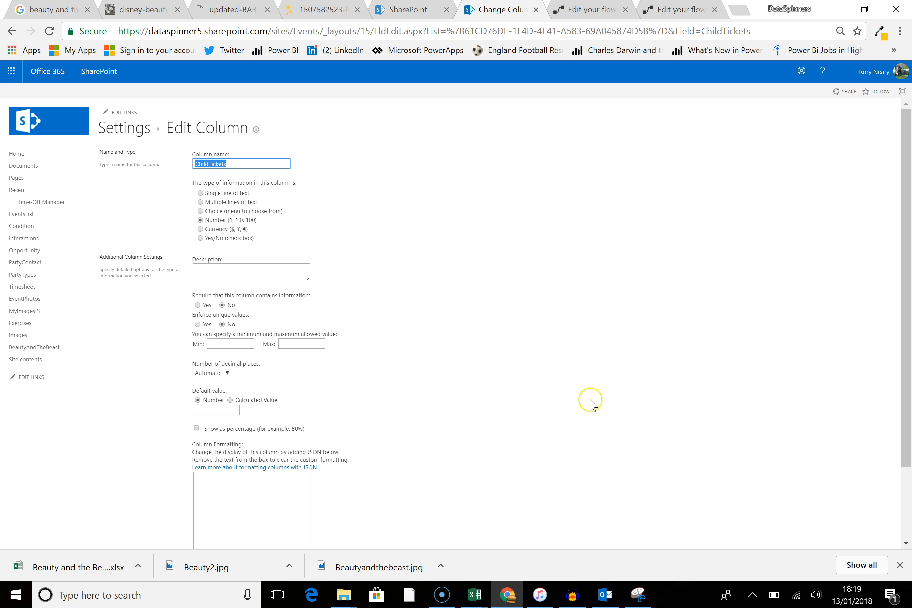
pyautogui.click(201, 193)
pyautogui.scroll(-3, 667, 432)
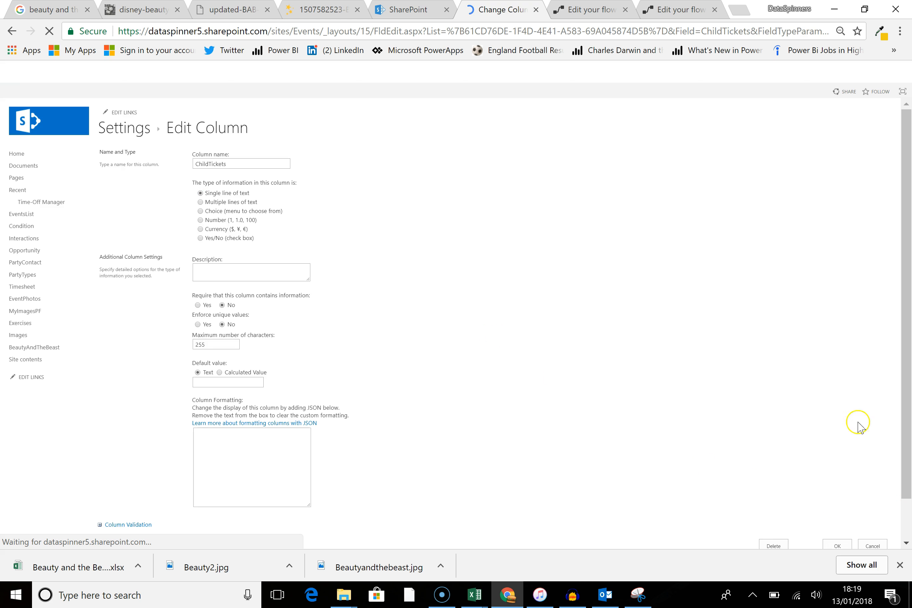
pyautogui.scroll(-2, 863, 476)
pyautogui.click(837, 500)
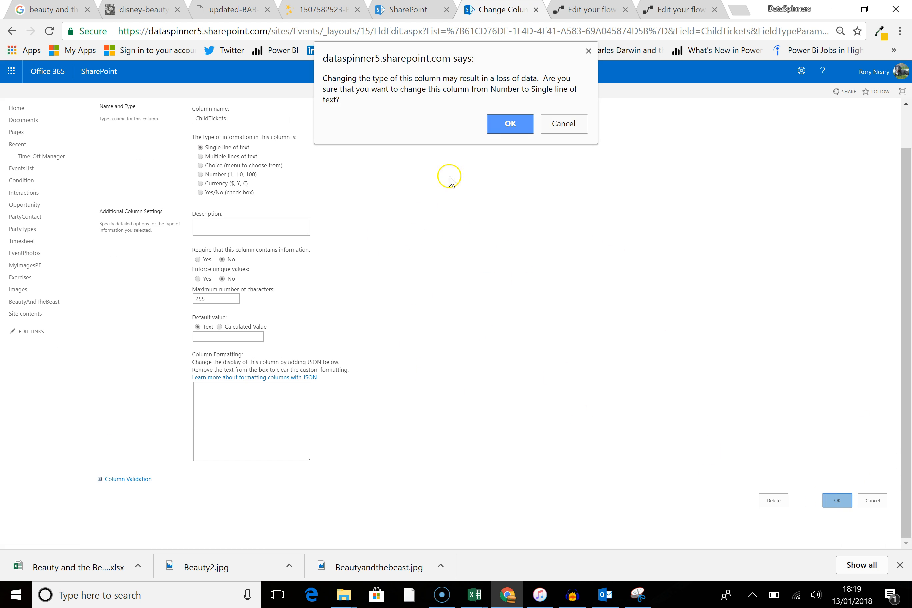
pyautogui.click(510, 124)
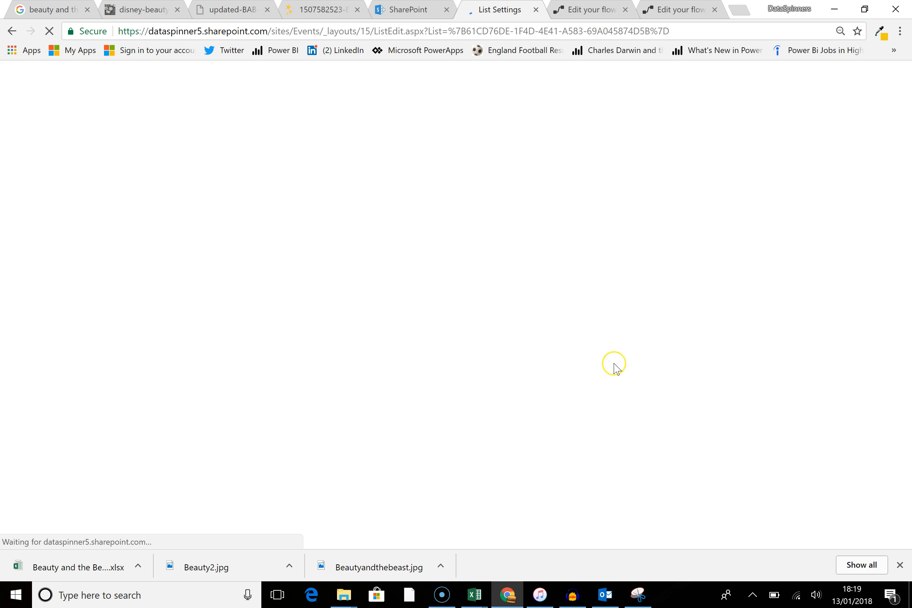
# Step: Change the Mobile column type to Single line of text, accepting the data-loss warning
pyautogui.scroll(-2, 354, 361)
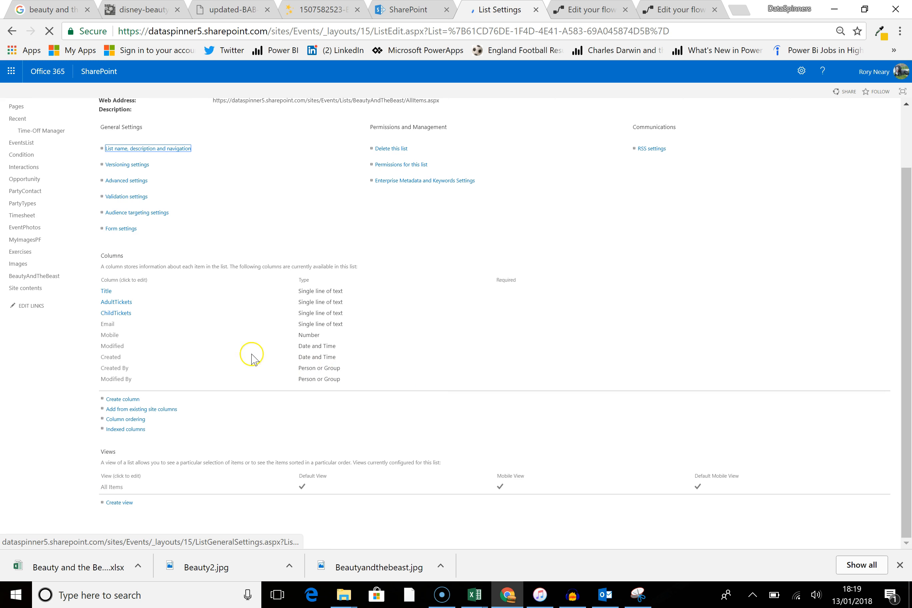
pyautogui.click(107, 335)
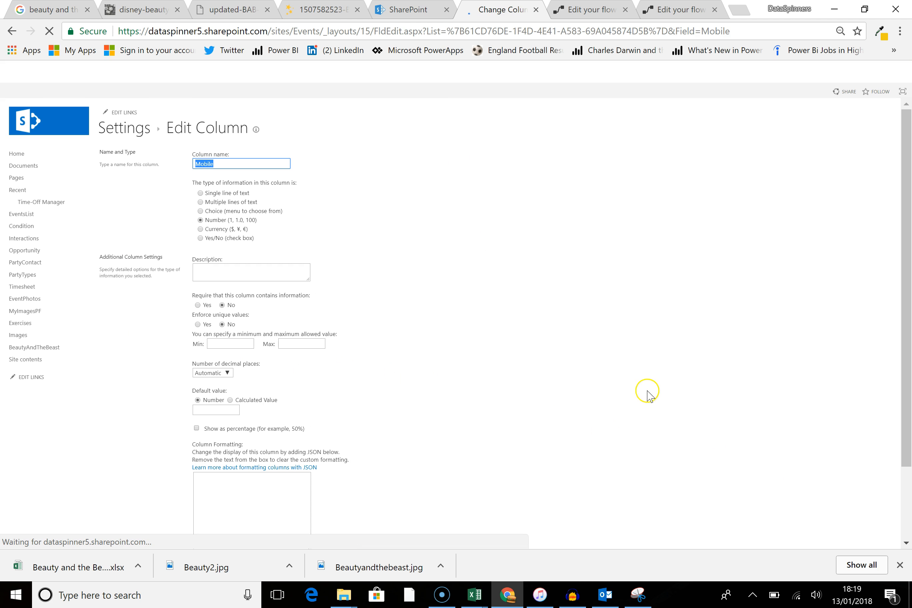
pyautogui.click(215, 193)
pyautogui.scroll(-1, 510, 338)
pyautogui.click(836, 503)
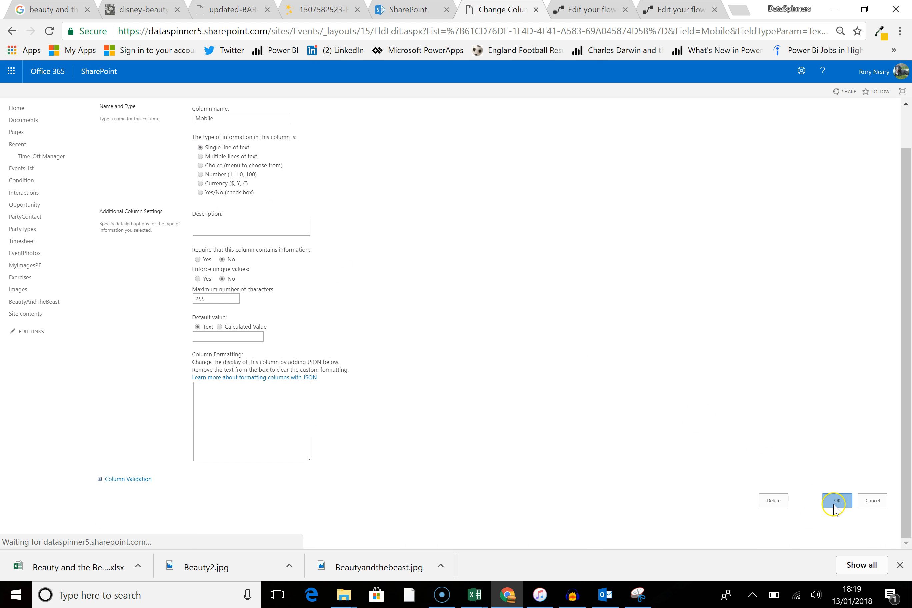
pyautogui.click(498, 132)
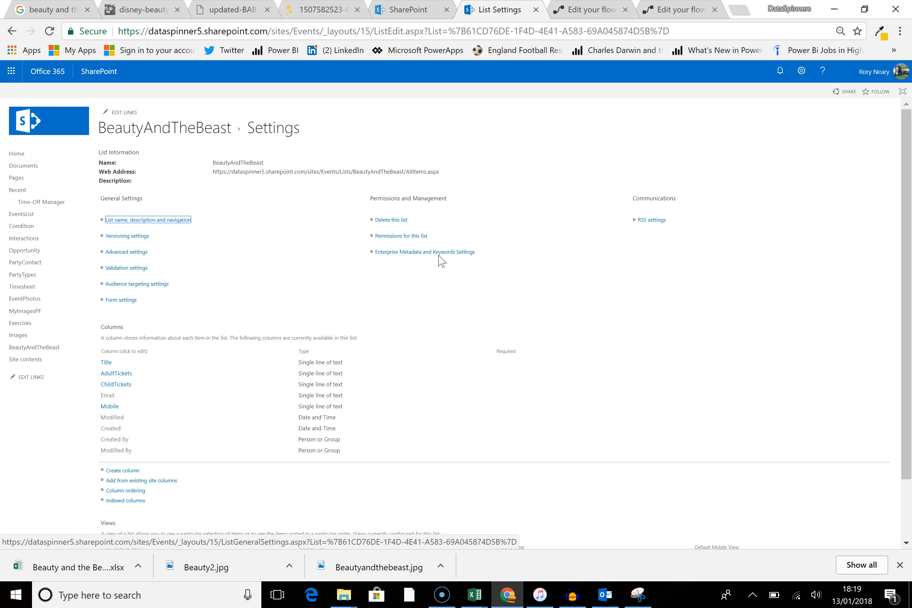
pyautogui.click(469, 289)
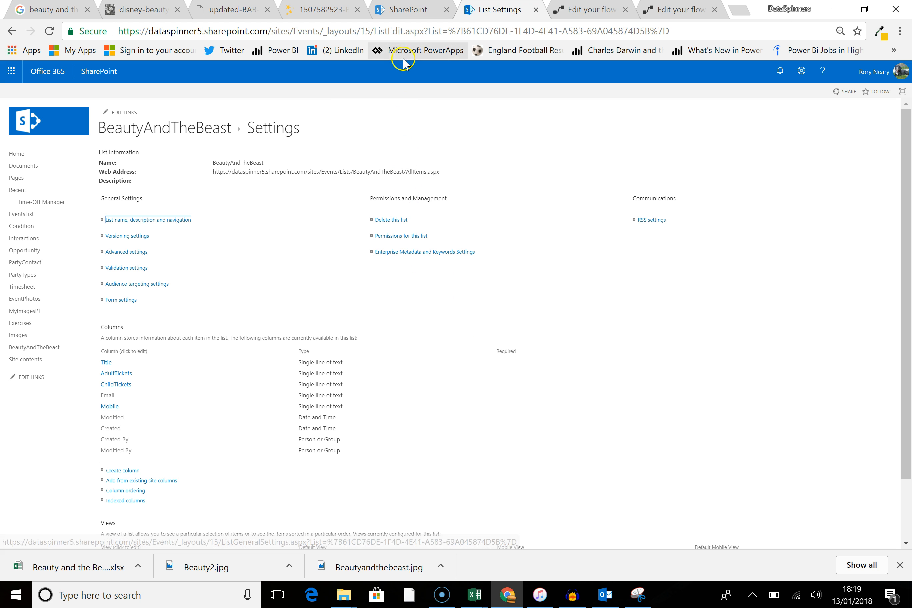
pyautogui.scroll(-2, 427, 373)
pyautogui.scroll(2, 418, 326)
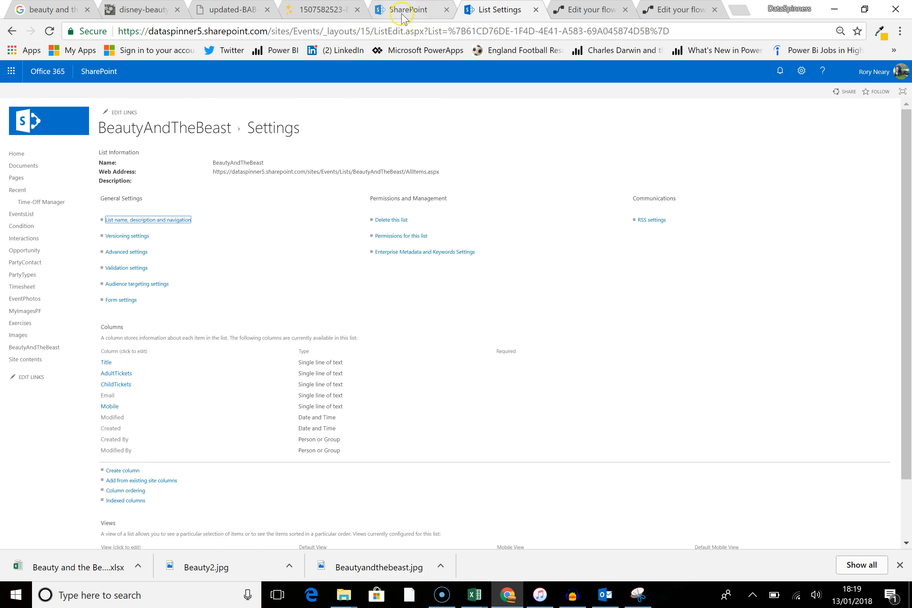
# Step: Switch back to the flow editor, update the flow, and reopen it for editing
pyautogui.click(605, 17)
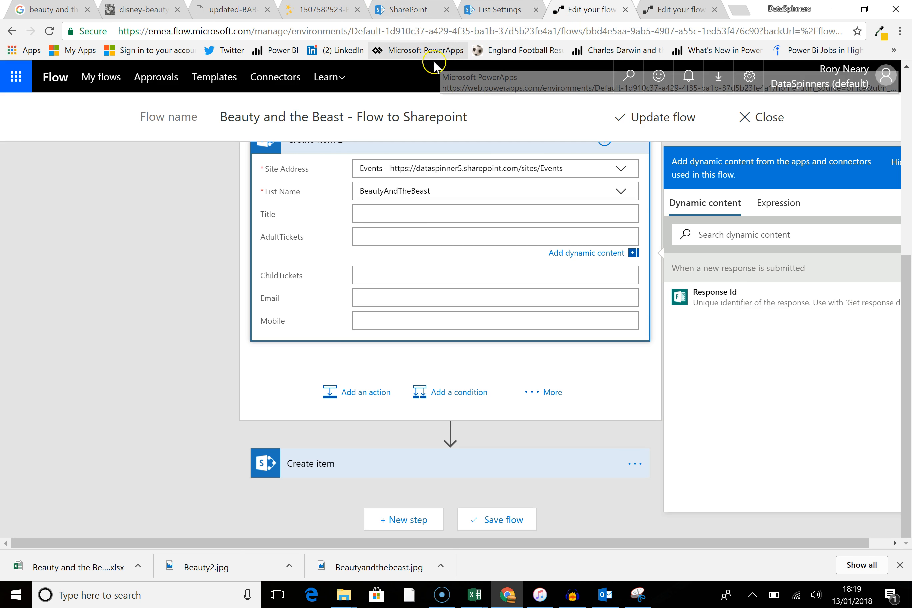
pyautogui.click(358, 240)
pyautogui.scroll(5, 366, 261)
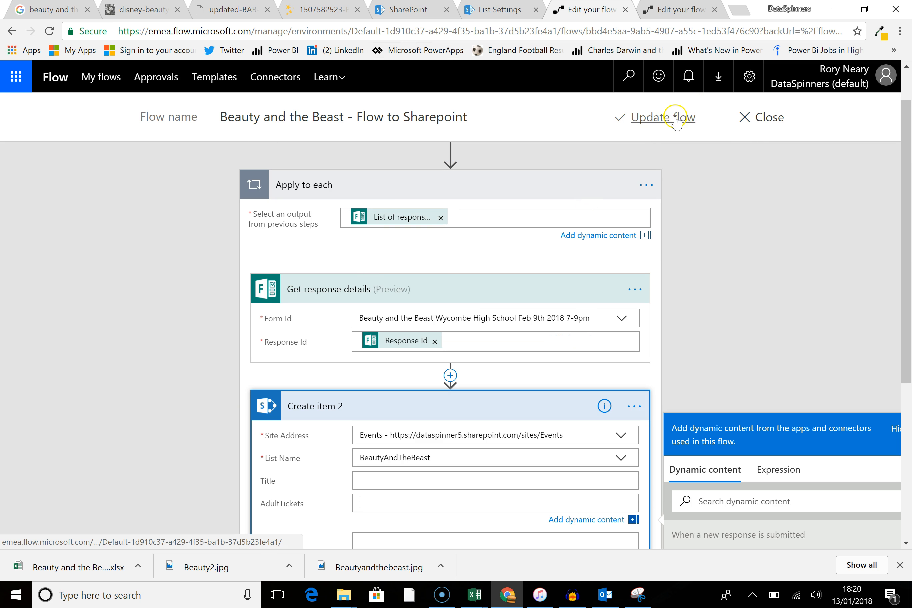
pyautogui.click(673, 120)
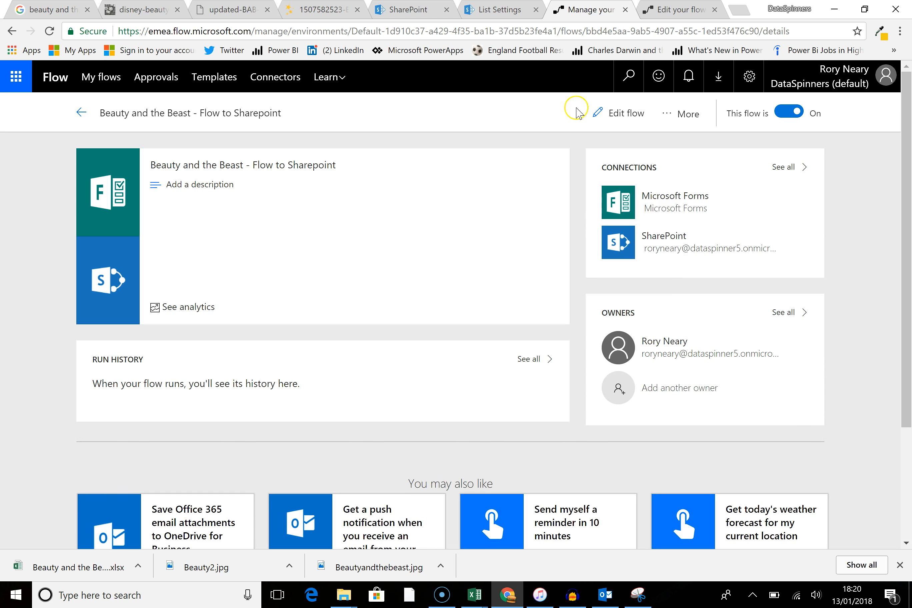
pyautogui.click(617, 122)
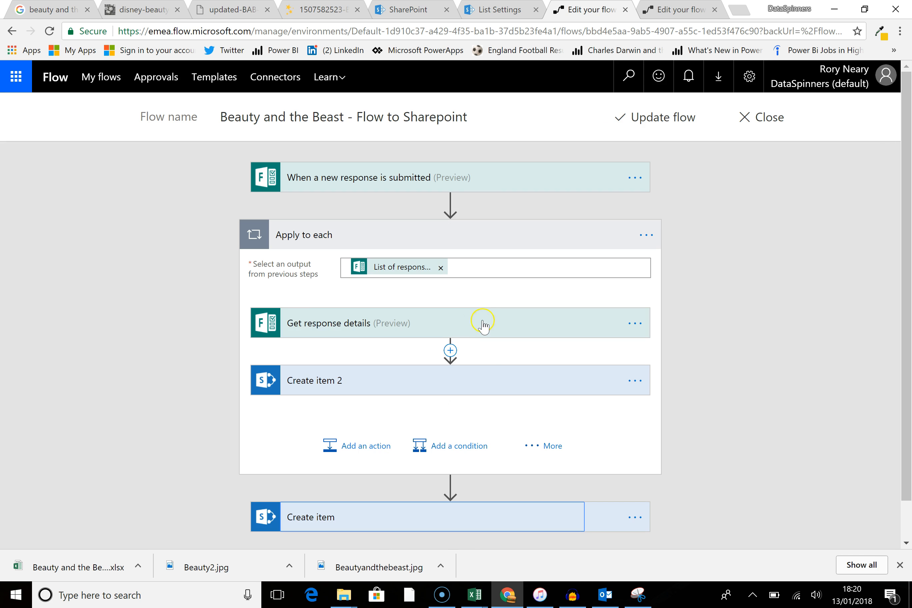
# Step: Delete the Create item action below the Apply to each loop
pyautogui.scroll(-1, 99, 312)
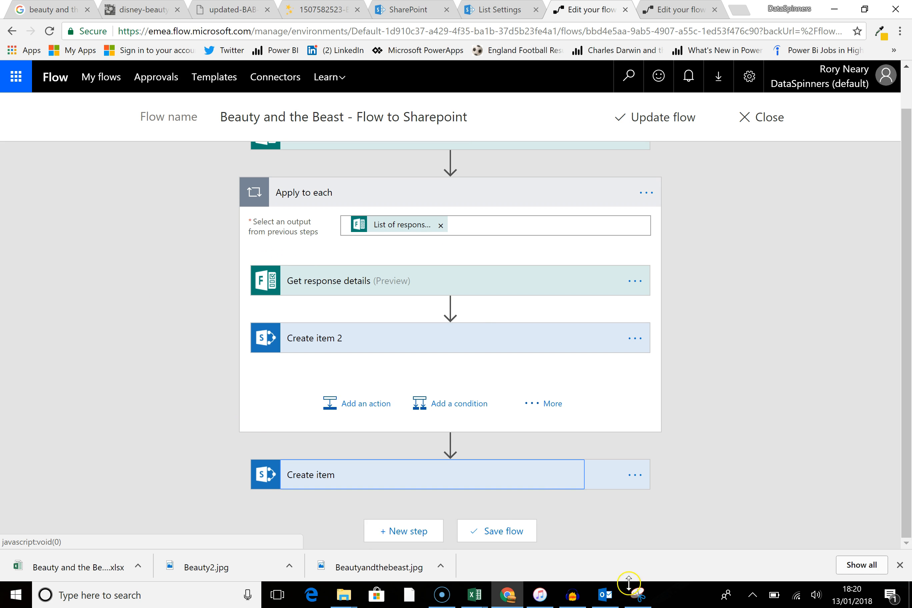
pyautogui.click(637, 475)
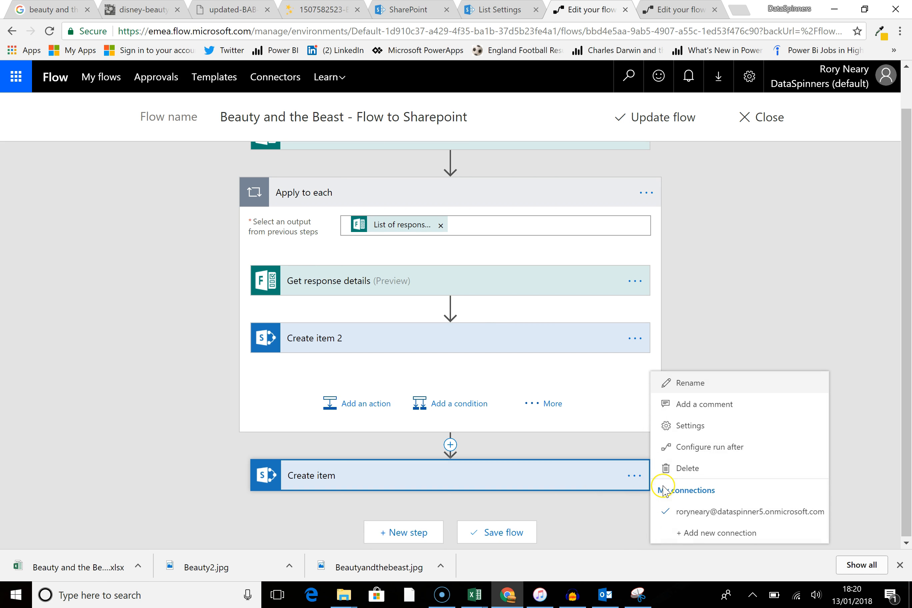
pyautogui.click(686, 471)
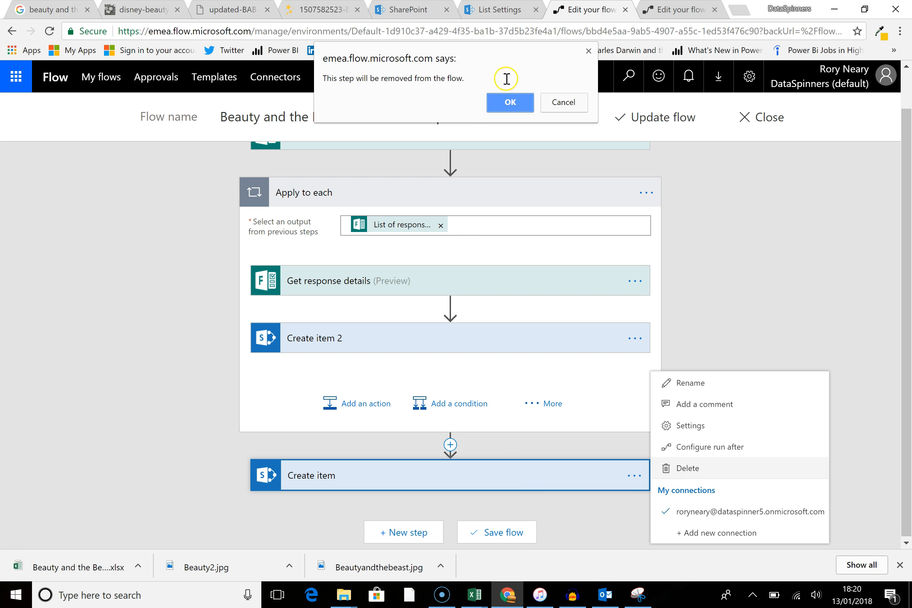
pyautogui.click(510, 102)
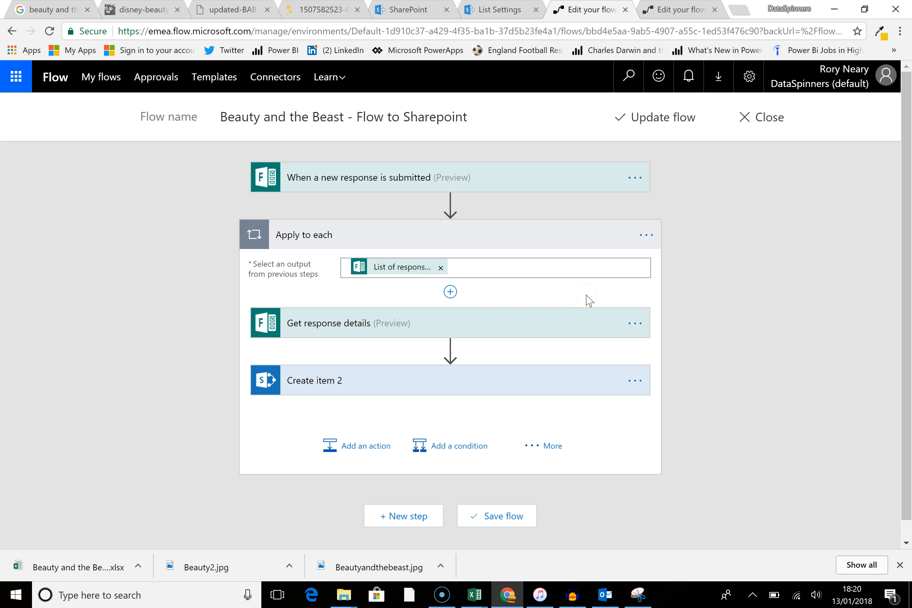
# Step: Expand Create item 2 and set AdultTickets to the 'How many adult tickets would you like?' answer
pyautogui.click(554, 382)
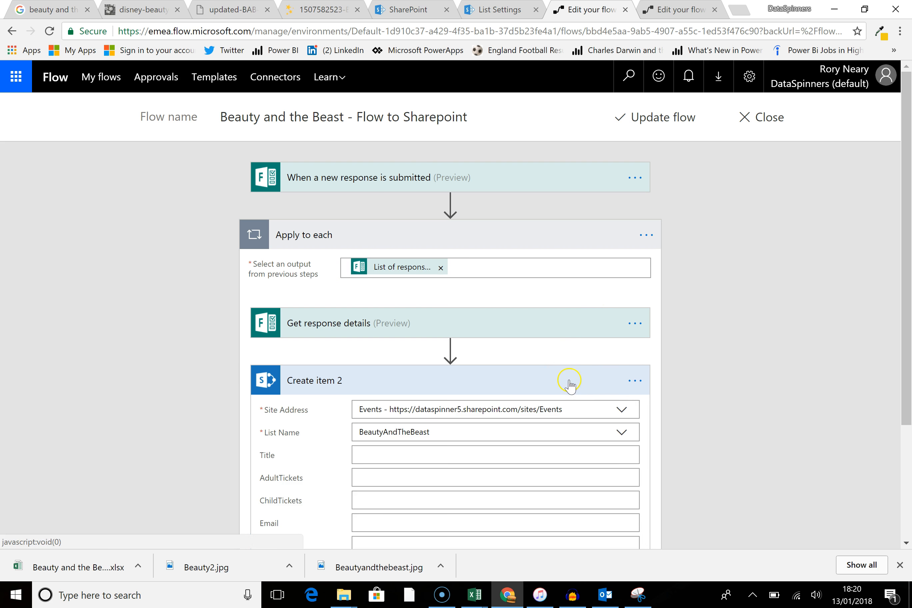
pyautogui.scroll(-3, 498, 386)
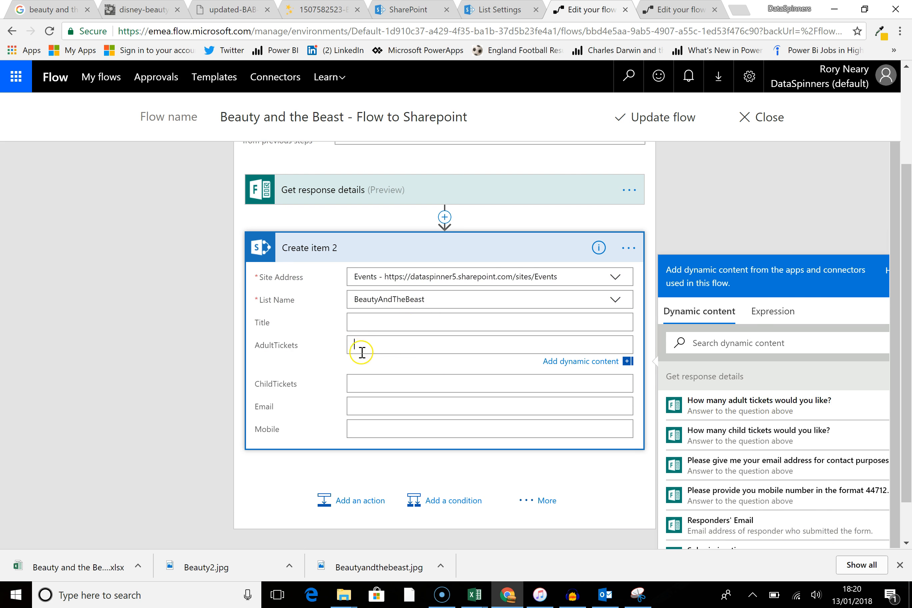
pyautogui.click(749, 406)
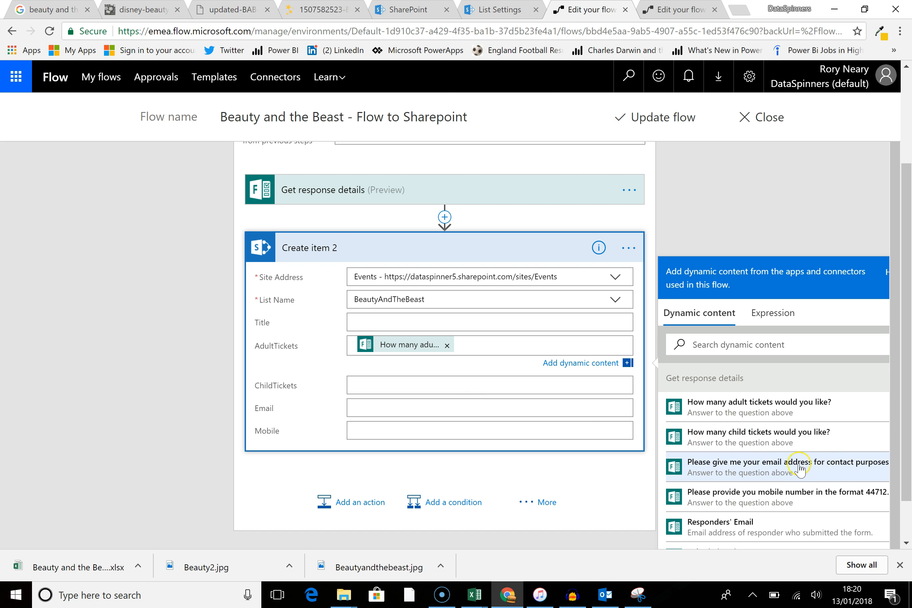
# Step: Set the ChildTickets field of Create item 2 to the 'How many child tickets would you like?' answer
pyautogui.click(754, 442)
pyautogui.click(547, 345)
pyautogui.click(548, 344)
pyautogui.click(426, 381)
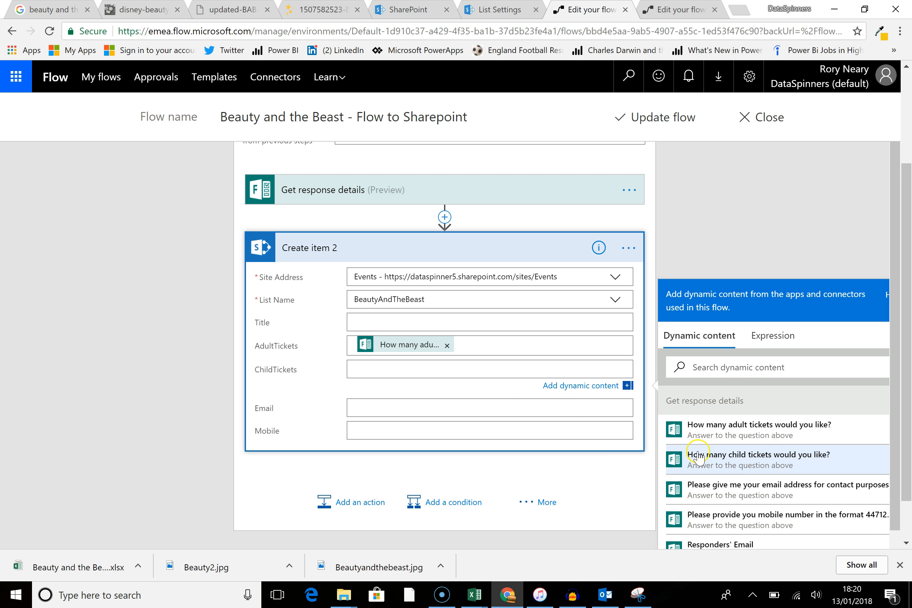
pyautogui.click(698, 457)
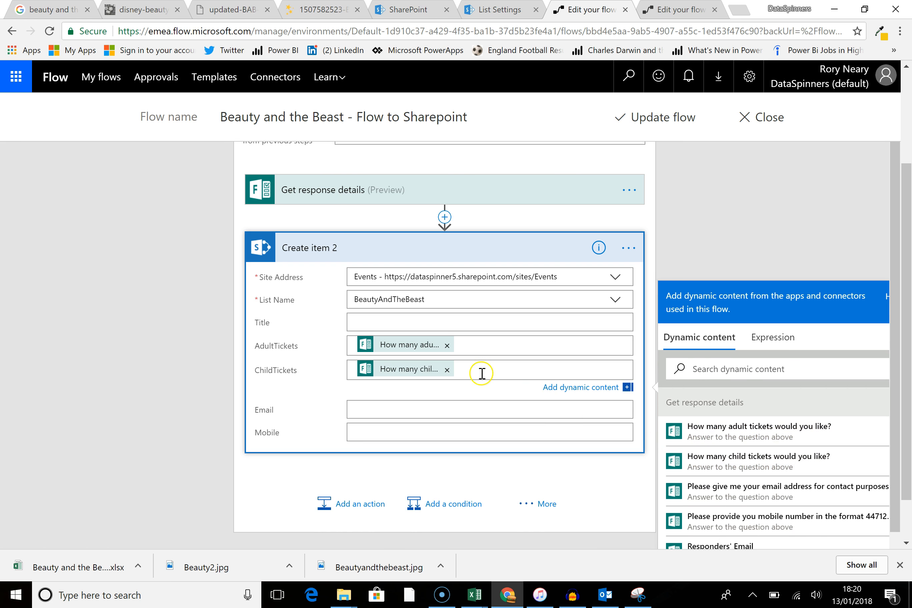
# Step: Set the Email and Mobile fields to the email address and mobile number answers from the form
pyautogui.click(494, 403)
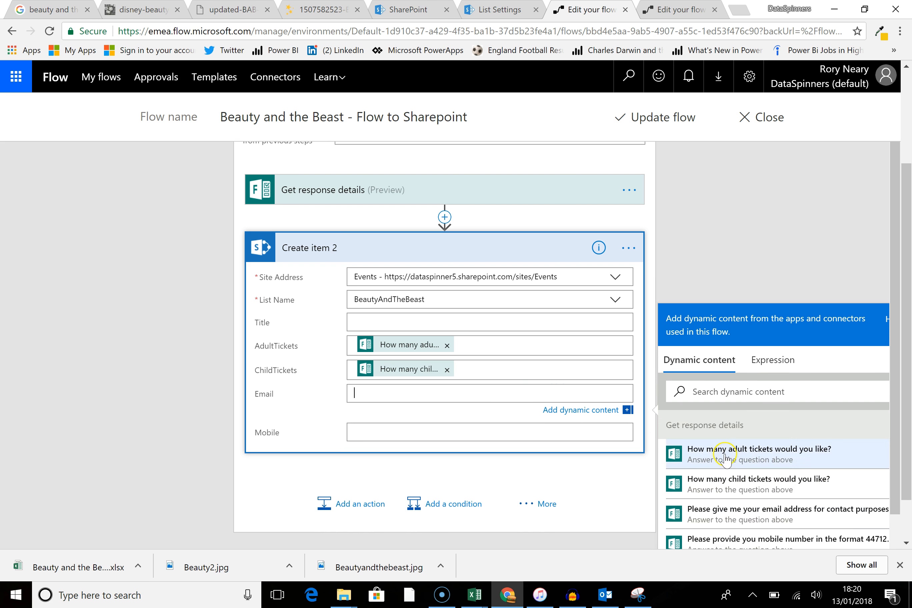
pyautogui.click(783, 521)
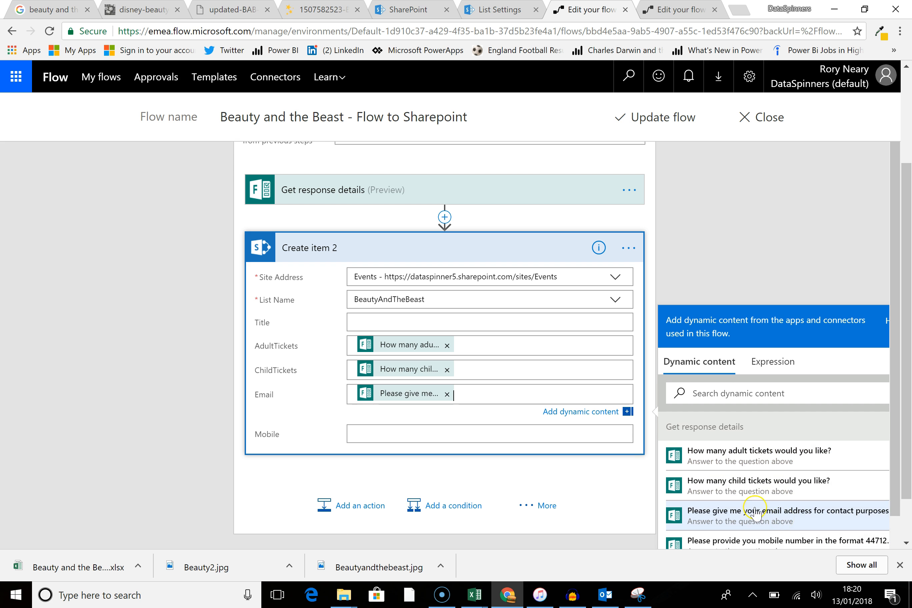
pyautogui.click(376, 432)
pyautogui.scroll(-1, 781, 490)
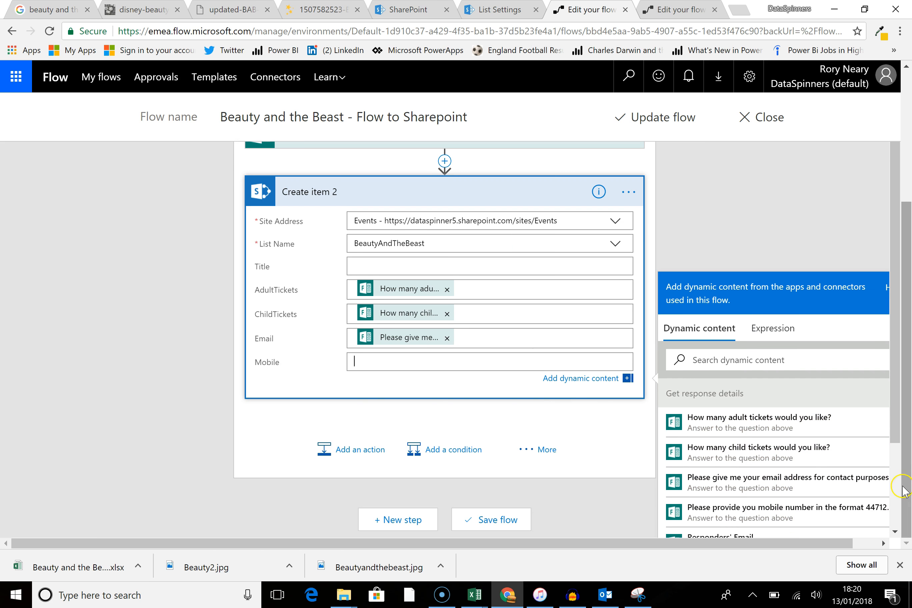
pyautogui.click(779, 515)
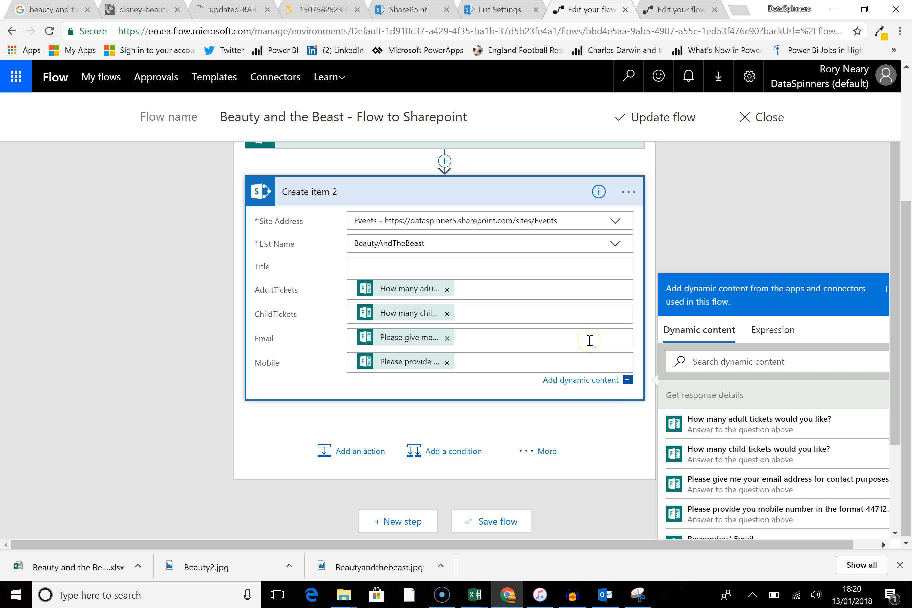
# Step: Save the updated flow and close the flow editor
pyautogui.scroll(-2, 591, 343)
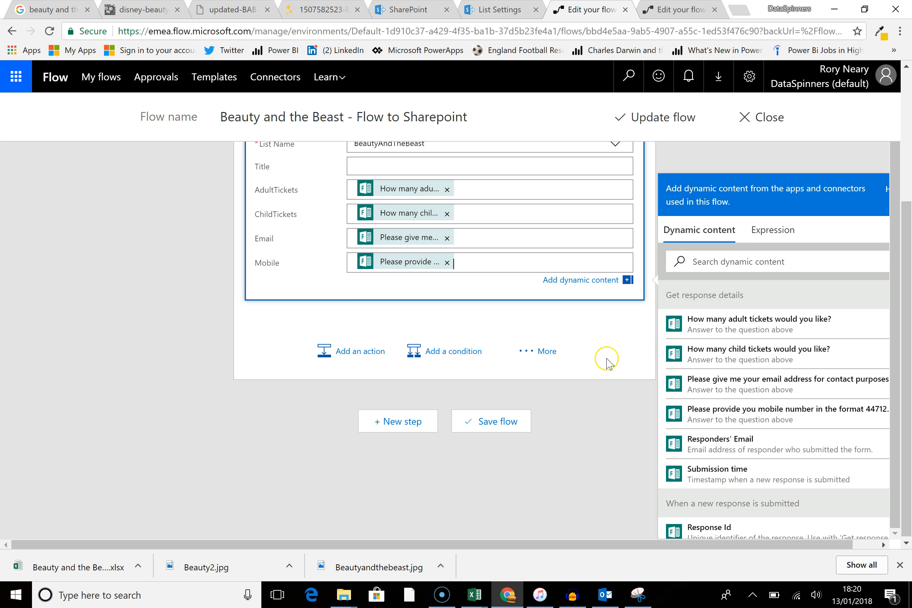
pyautogui.click(505, 424)
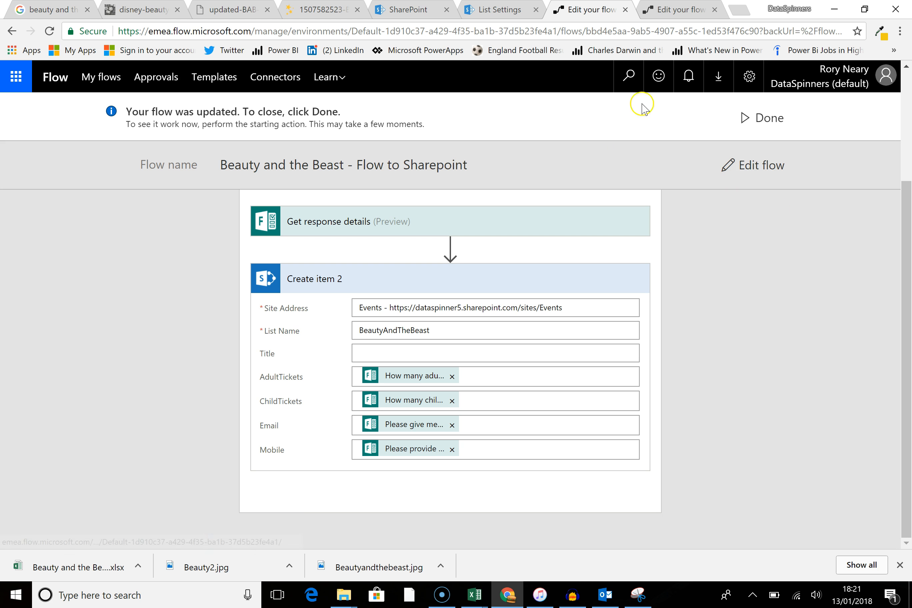
pyautogui.click(770, 117)
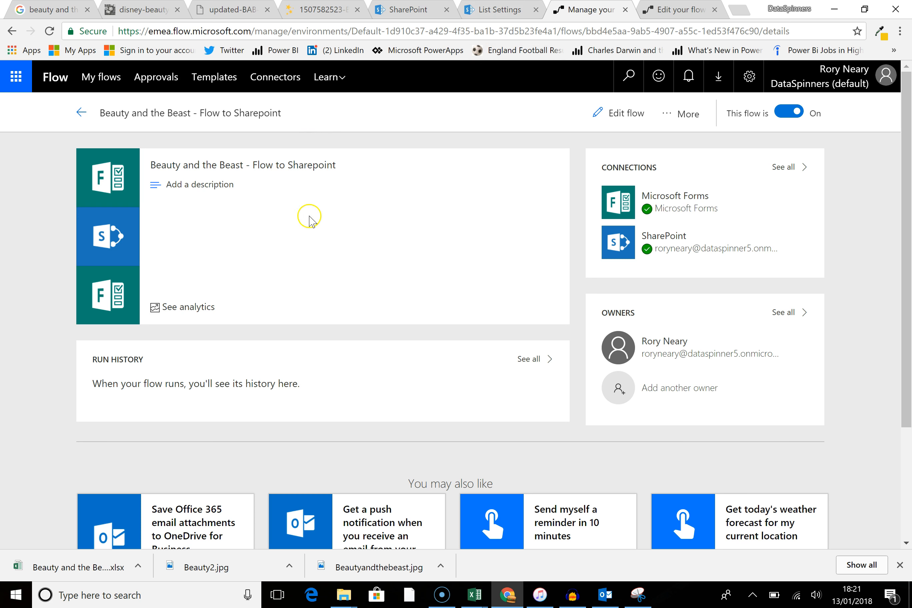
# Step: Open the Beauty and the Beast Wycombe High School form in Forms and preview it
pyautogui.click(488, 9)
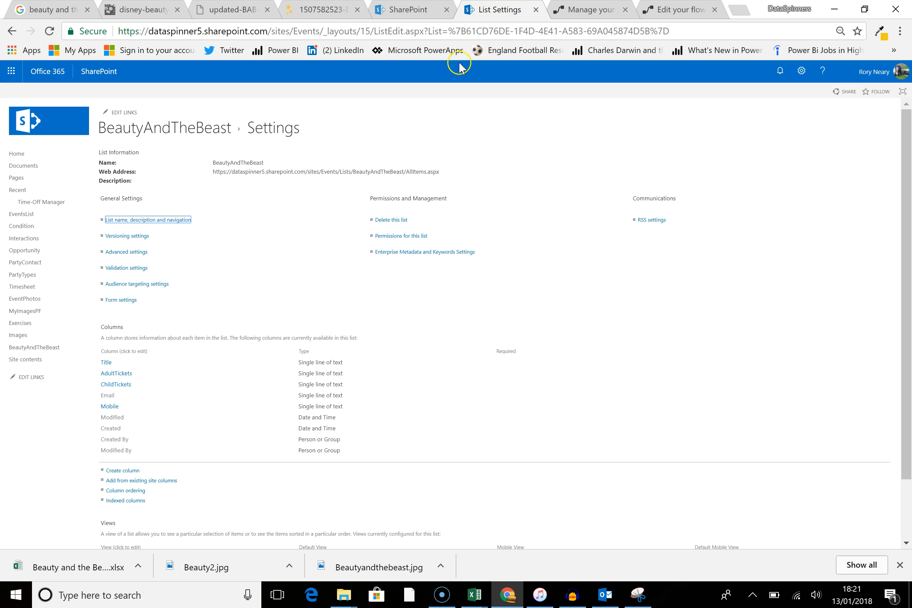
pyautogui.click(11, 71)
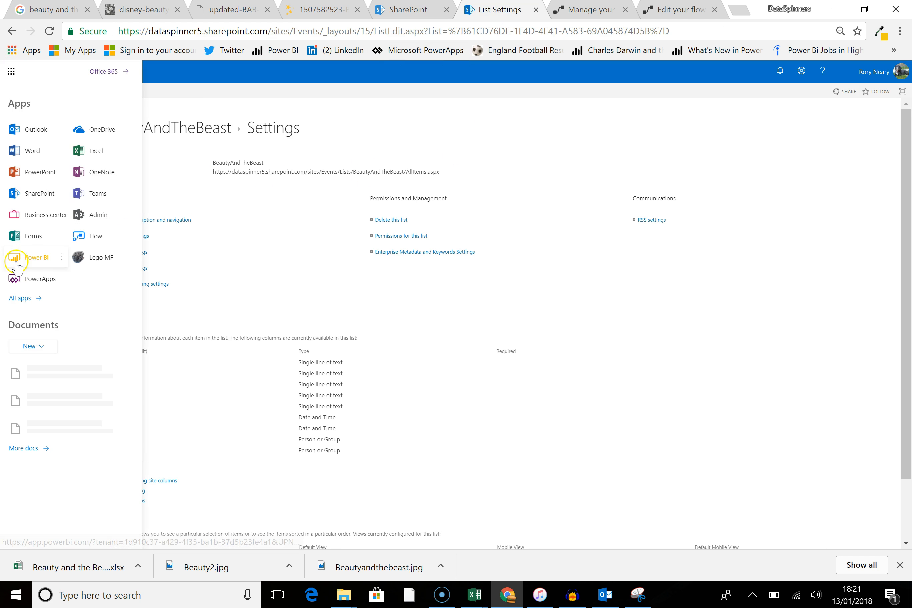
pyautogui.click(31, 239)
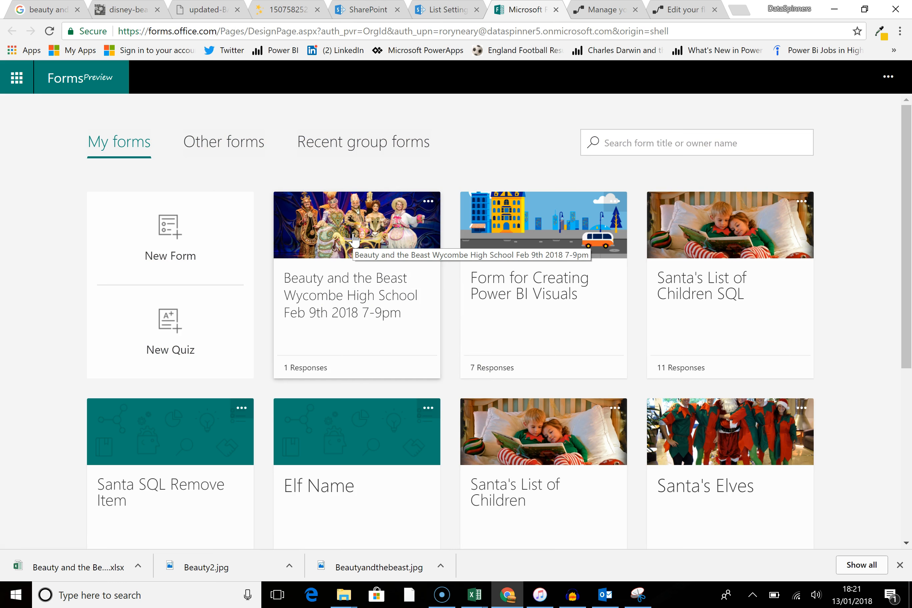
pyautogui.click(353, 255)
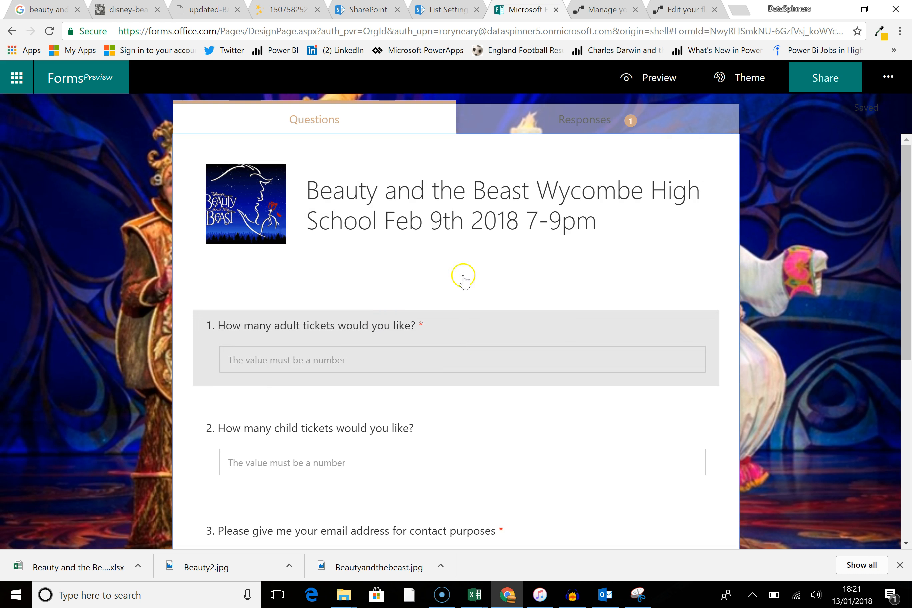
pyautogui.click(644, 81)
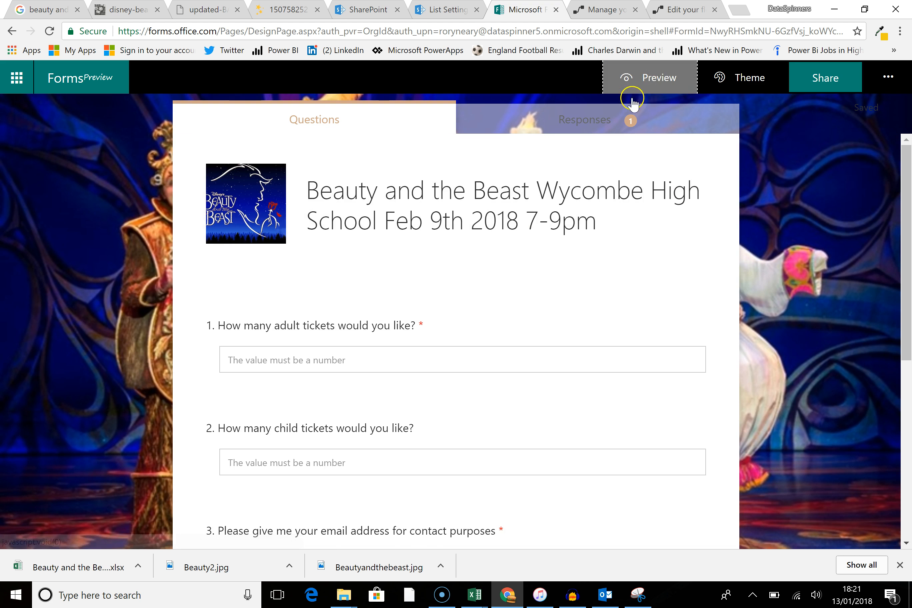
# Step: Fill in the preview with 3 adult tickets, 1 child ticket, an email address and a mobile number, then submit it
pyautogui.click(362, 370)
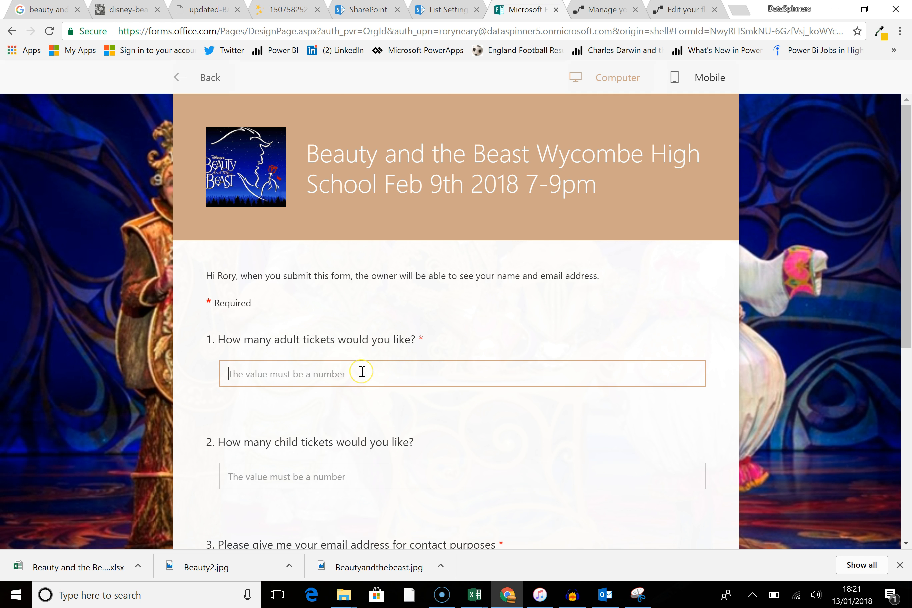
pyautogui.write('3')
pyautogui.click(352, 466)
pyautogui.write('1')
pyautogui.scroll(-5, 418, 432)
pyautogui.click(359, 310)
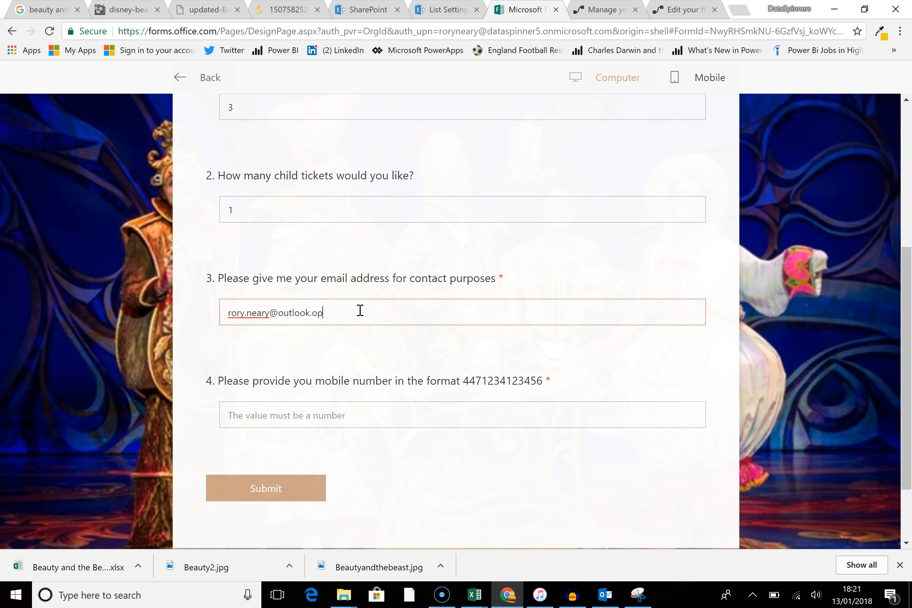
pyautogui.write('m')
pyautogui.press('Tab')
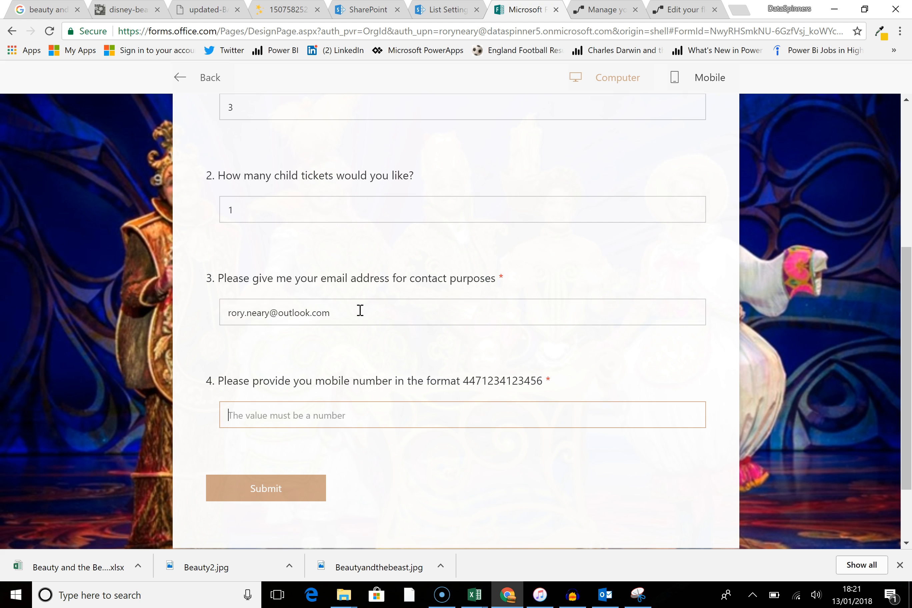
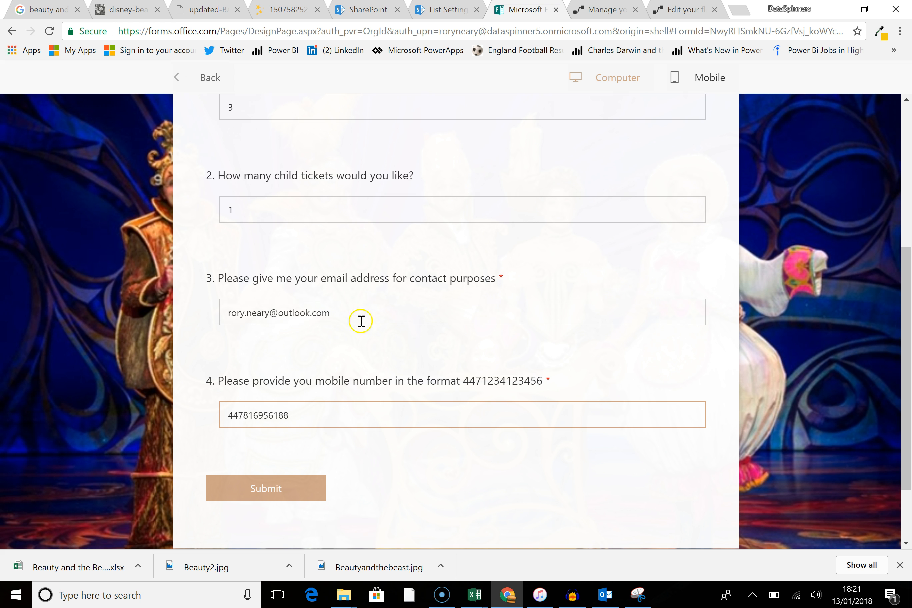
pyautogui.click(286, 309)
pyautogui.click(279, 414)
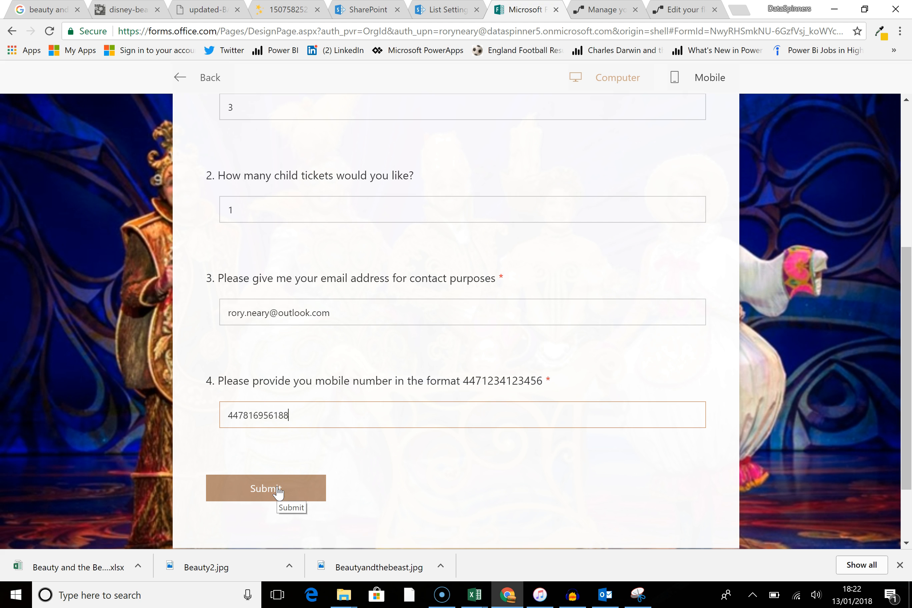
pyautogui.click(278, 492)
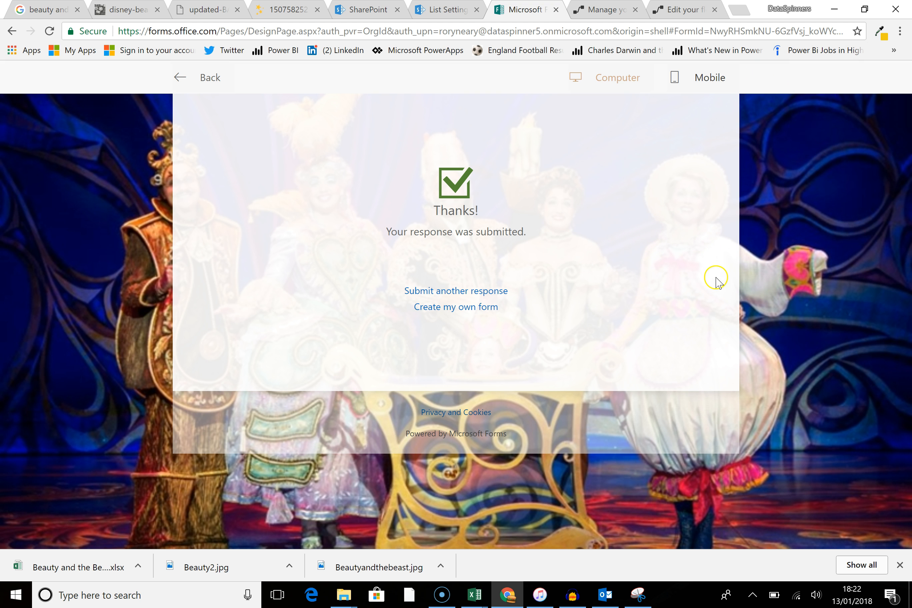
# Step: Refresh the flow's details, open its latest run and inspect the Create item 2 inputs and outputs
pyautogui.click(579, 16)
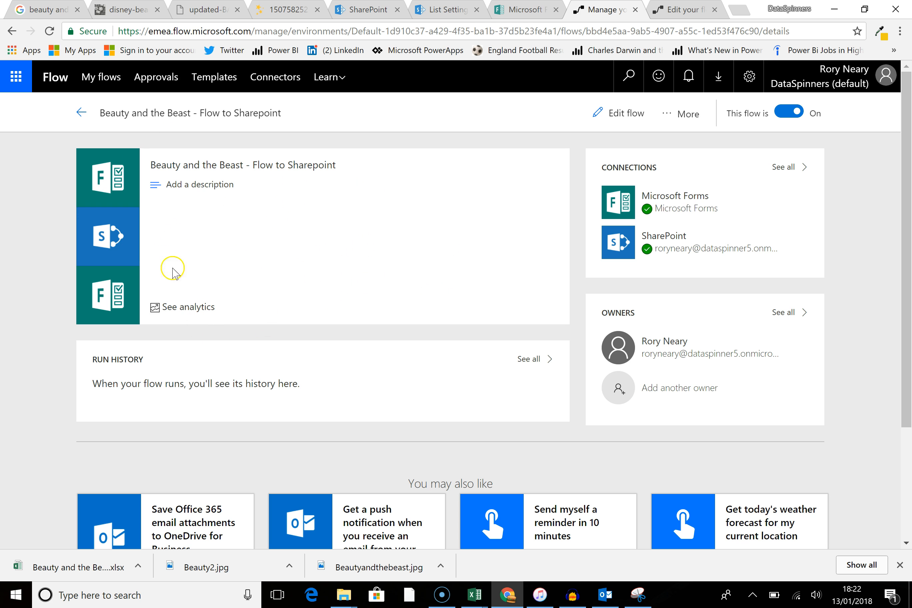
pyautogui.click(49, 30)
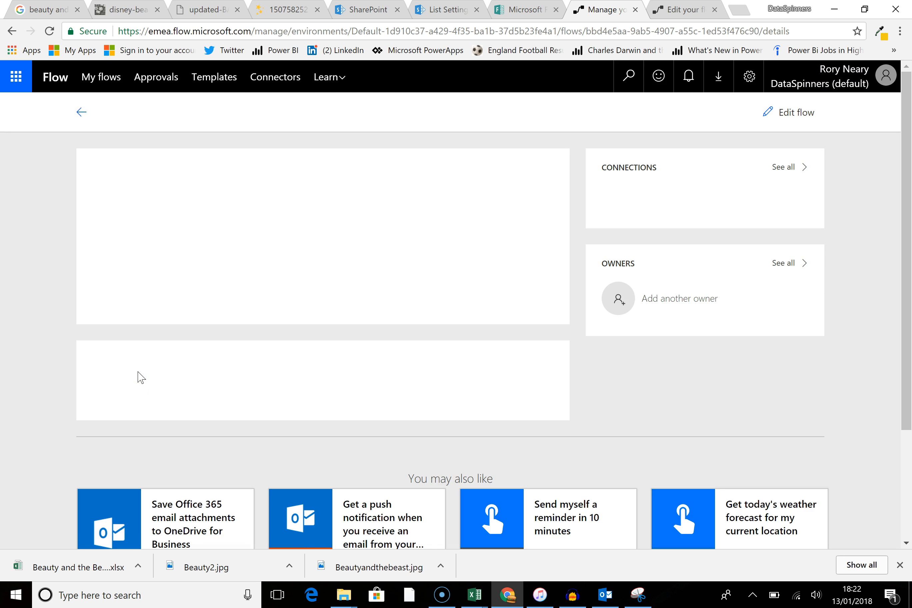
pyautogui.click(485, 393)
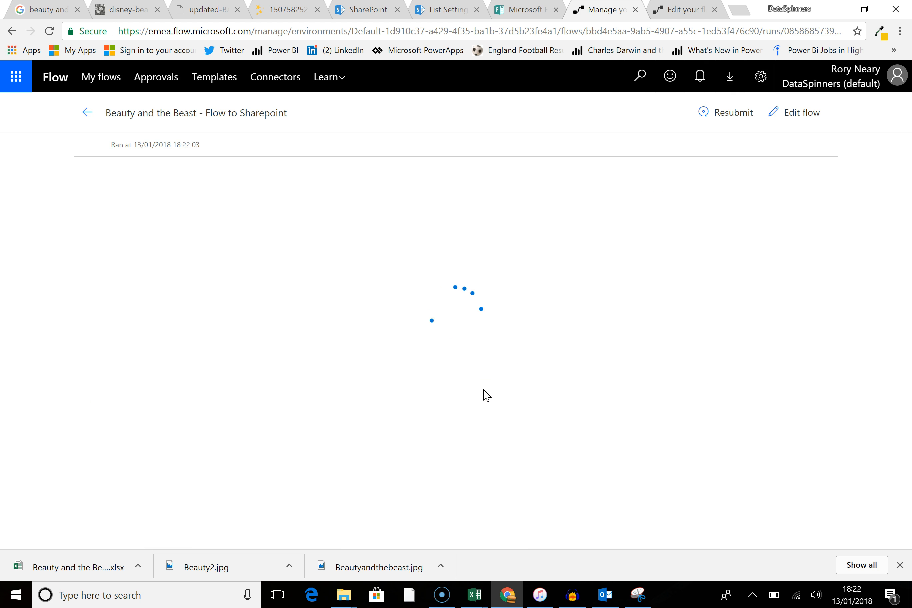
pyautogui.click(477, 384)
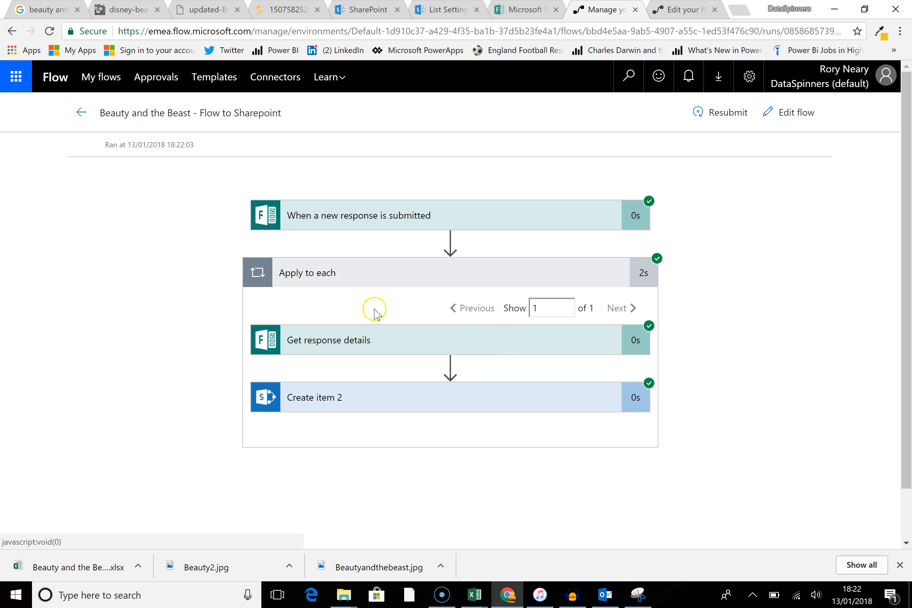
pyautogui.scroll(-2, 161, 265)
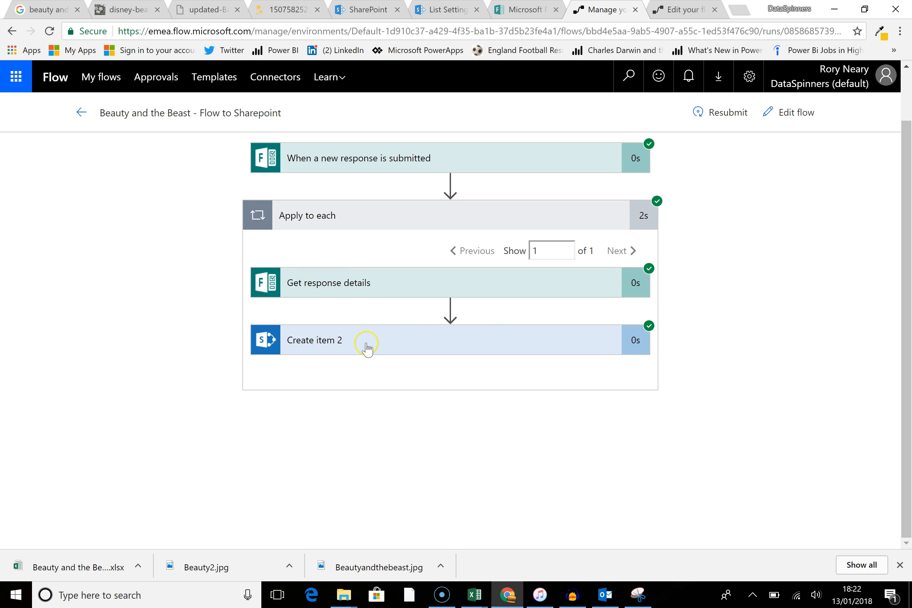
pyautogui.click(385, 348)
pyautogui.scroll(-6, 39, 314)
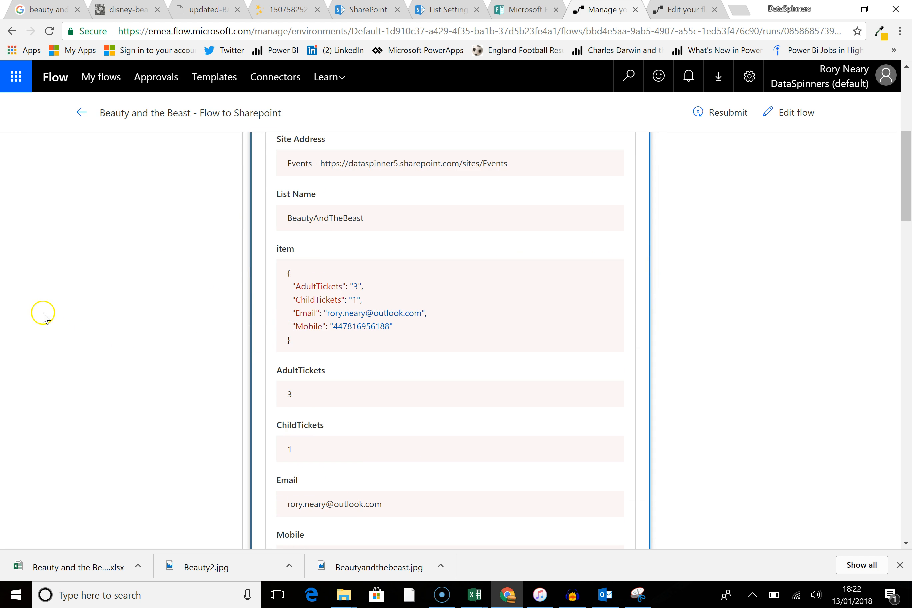
pyautogui.scroll(-4, 146, 293)
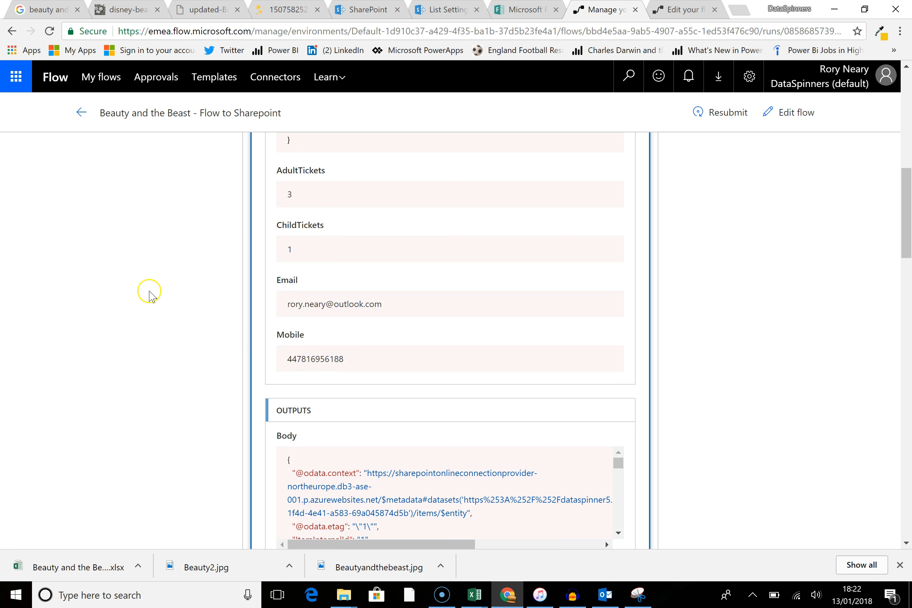
pyautogui.scroll(-5, 135, 319)
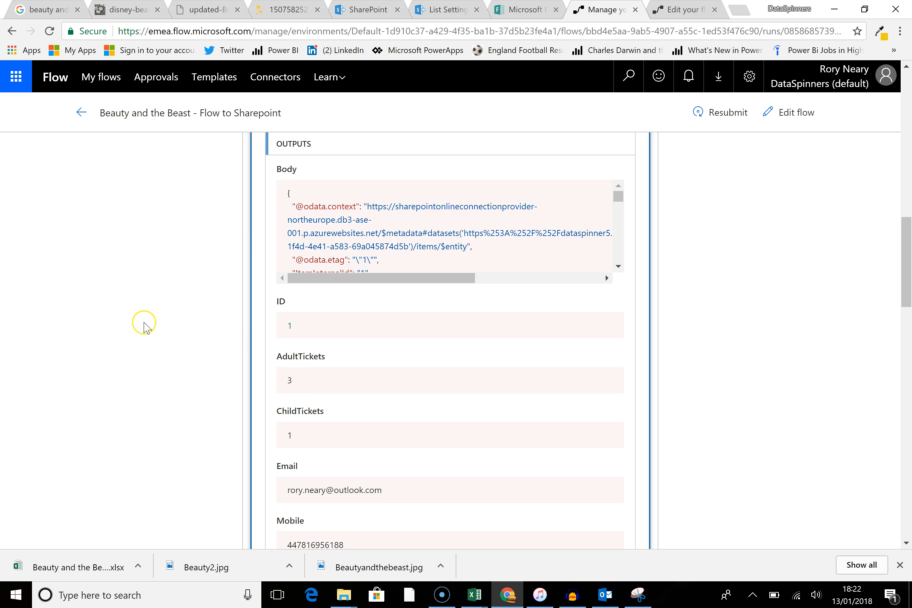
pyautogui.scroll(6, 130, 322)
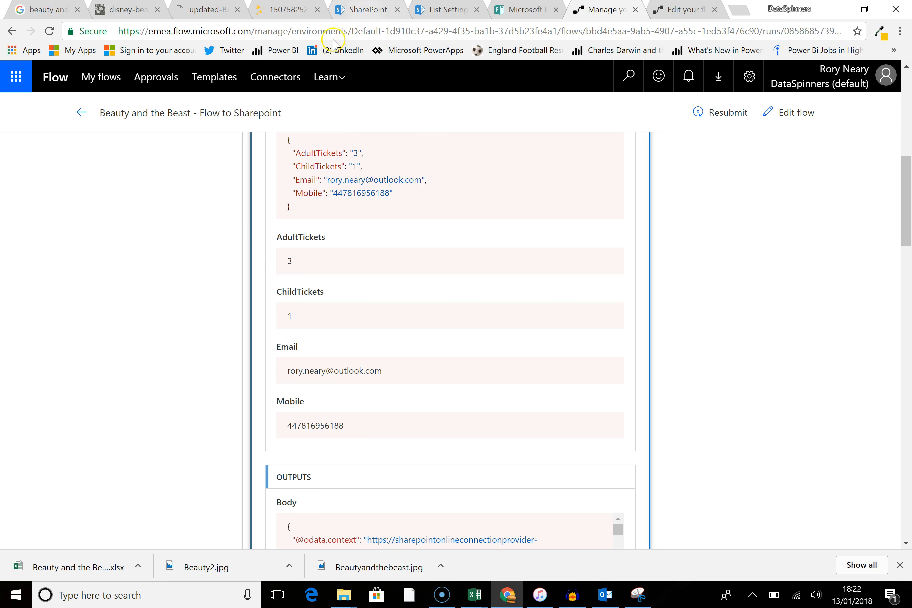
# Step: Open the BeautyAndTheBeast list in SharePoint
pyautogui.click(363, 9)
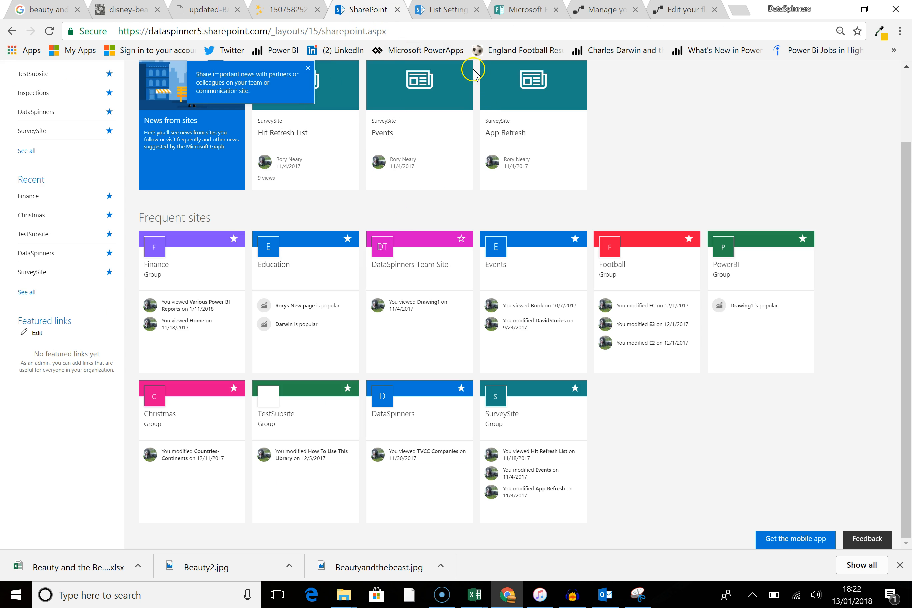
pyautogui.click(443, 11)
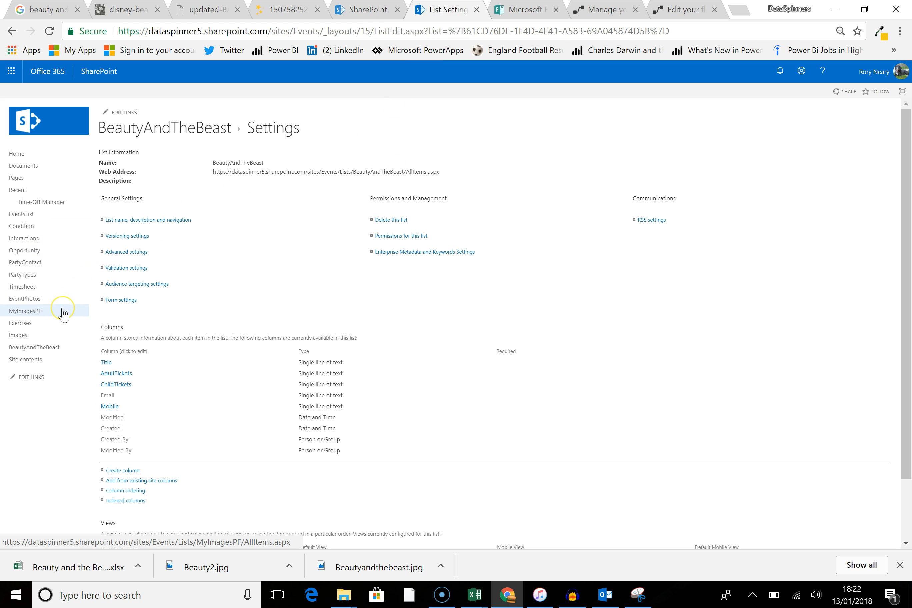
pyautogui.click(50, 348)
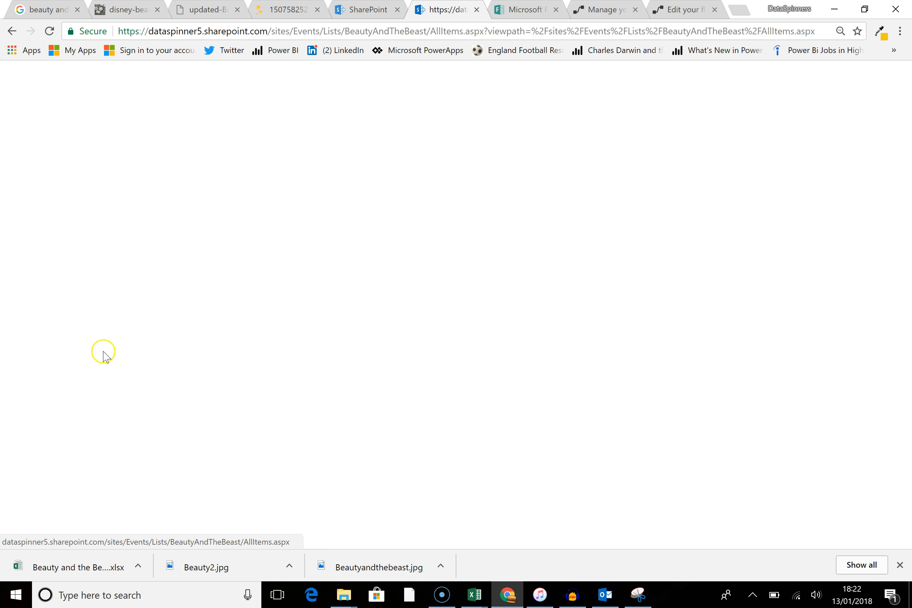
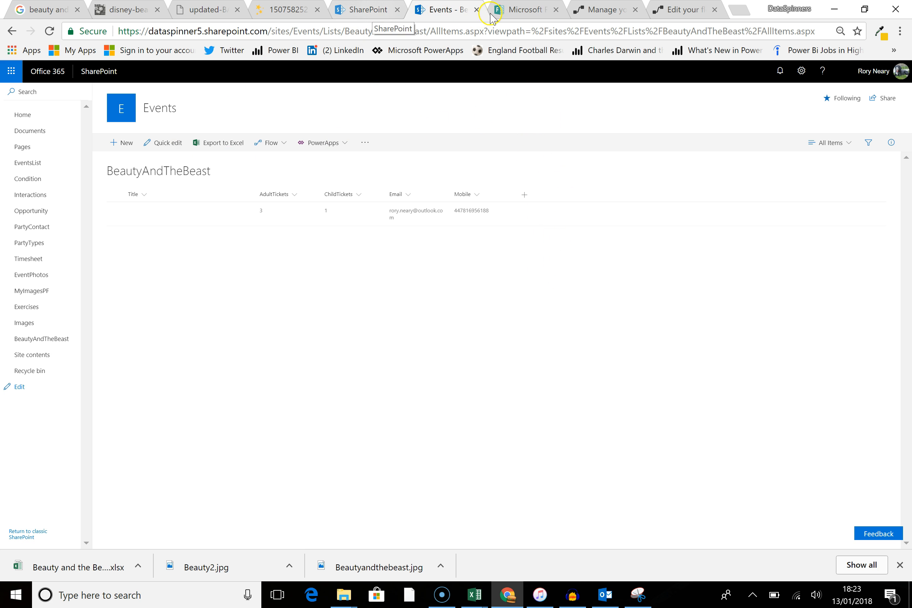
# Step: Open the flow for editing and add an Office 365 Outlook Send an email action after Create item 2
pyautogui.click(602, 14)
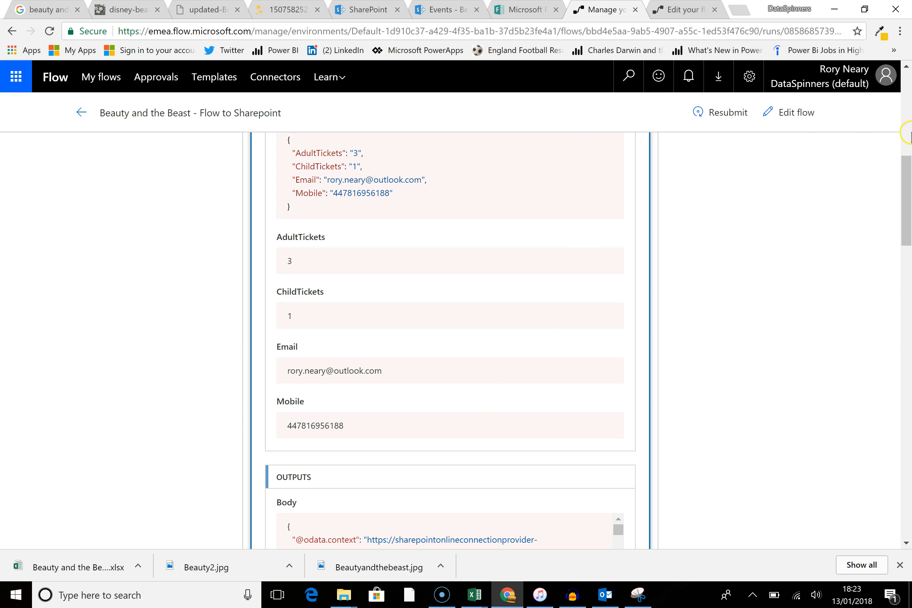
pyautogui.click(784, 125)
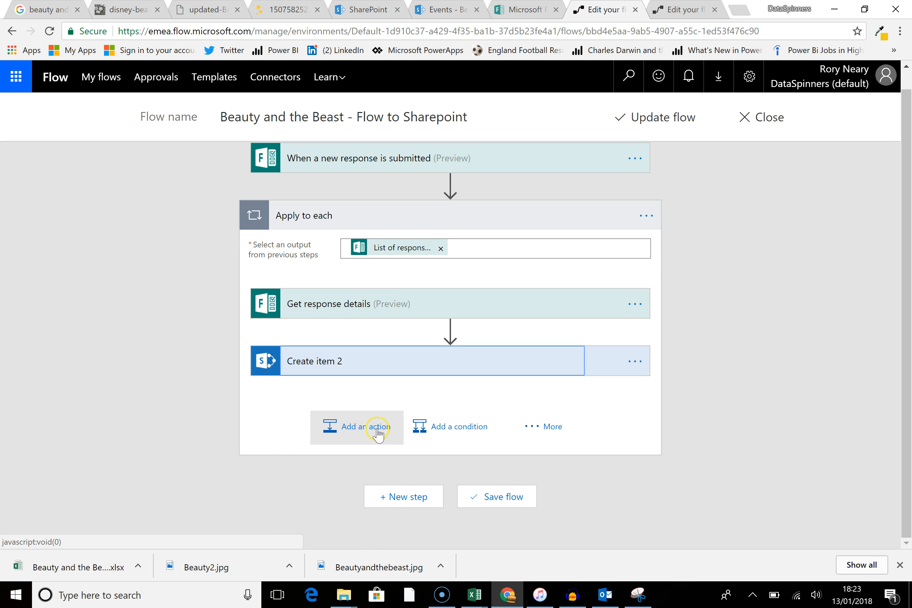
pyautogui.click(376, 431)
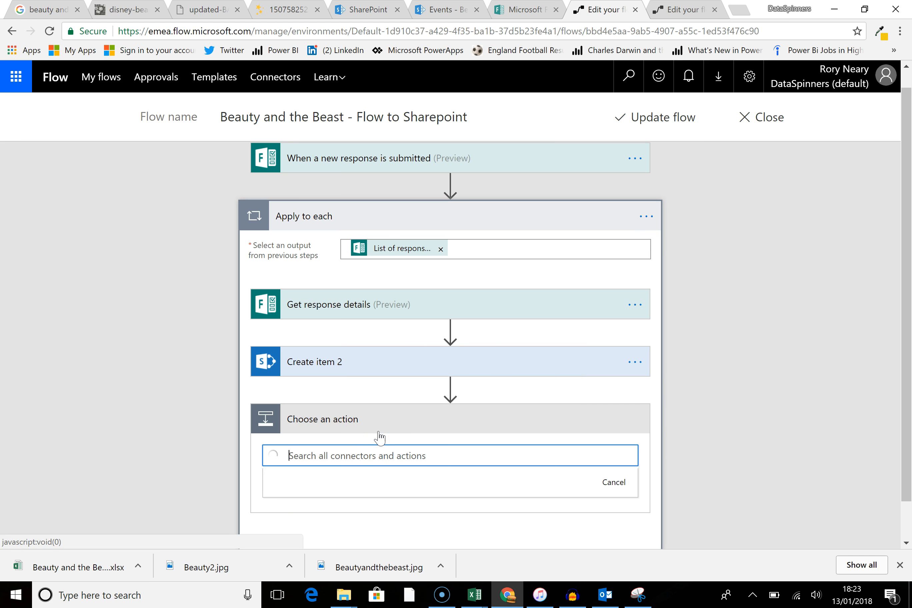
pyautogui.write('e')
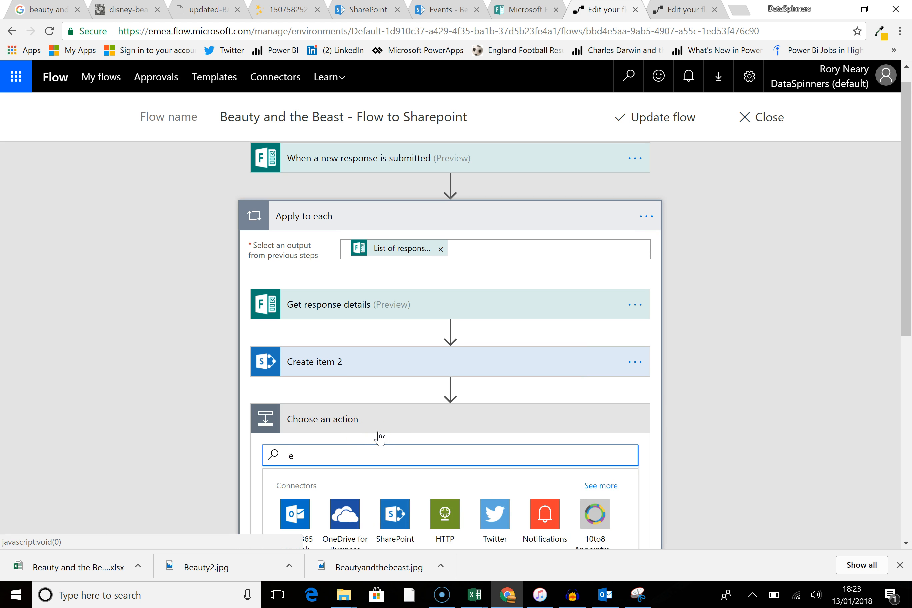
pyautogui.press('BackSpace')
pyautogui.write('o')
pyautogui.scroll(-1, 378, 437)
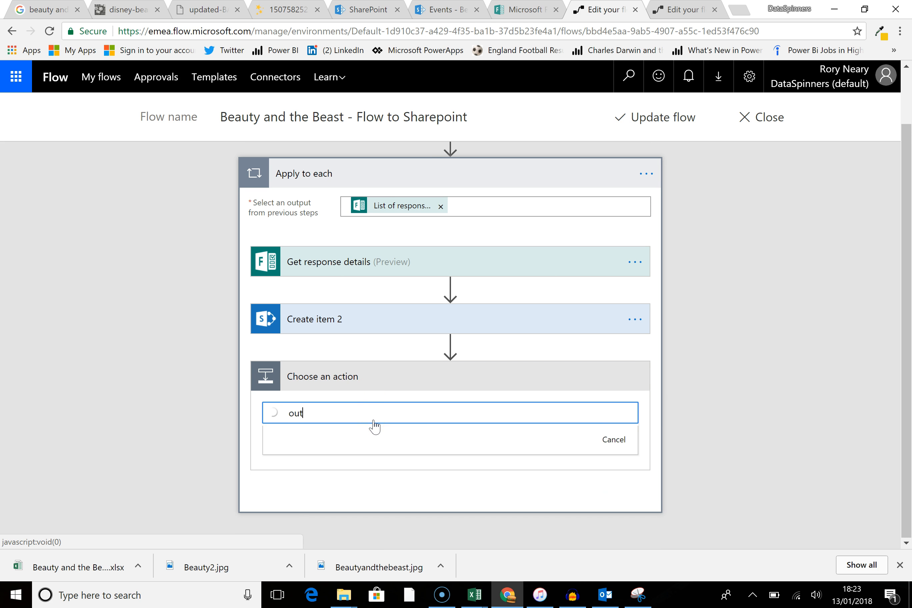
pyautogui.write('look')
pyautogui.scroll(-1, 310, 452)
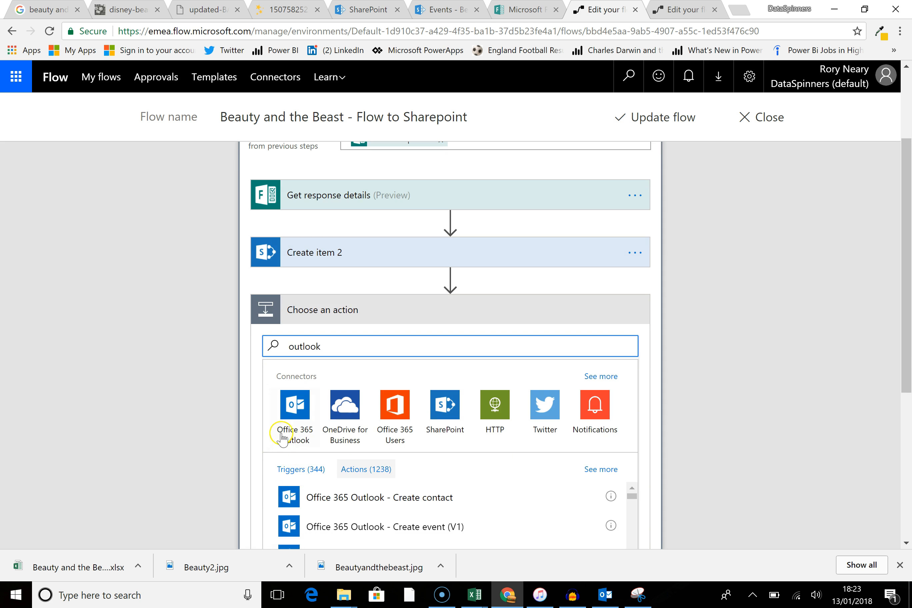
pyautogui.click(330, 421)
pyautogui.scroll(-1, 350, 431)
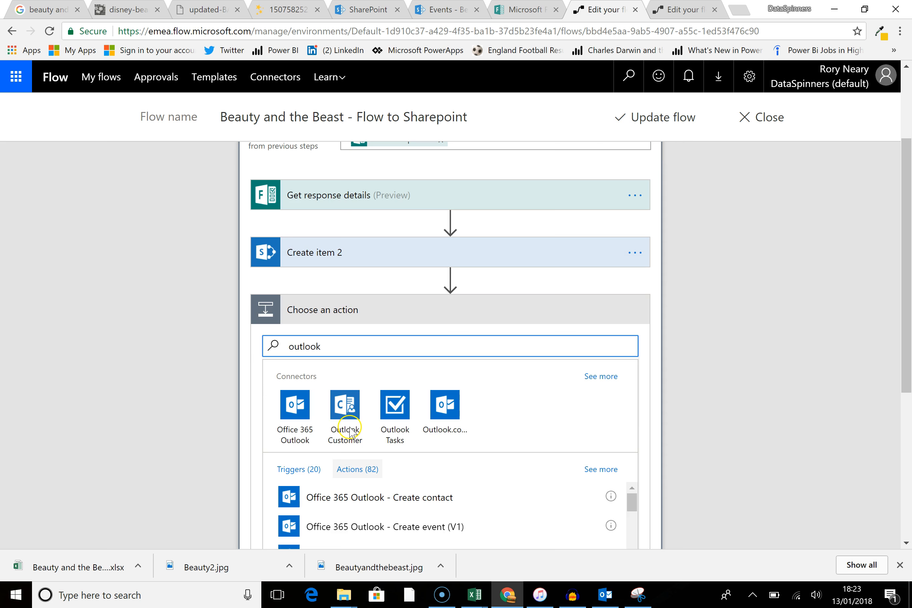
pyautogui.scroll(-1, 666, 420)
pyautogui.scroll(-4, 666, 420)
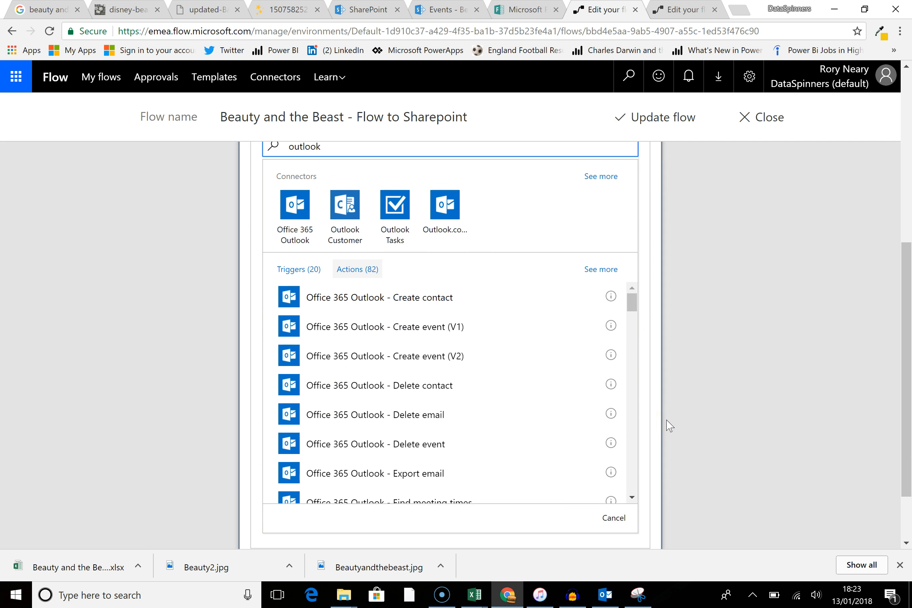
pyautogui.moveTo(631, 306); pyautogui.dragTo(631, 373)
pyautogui.click(441, 293)
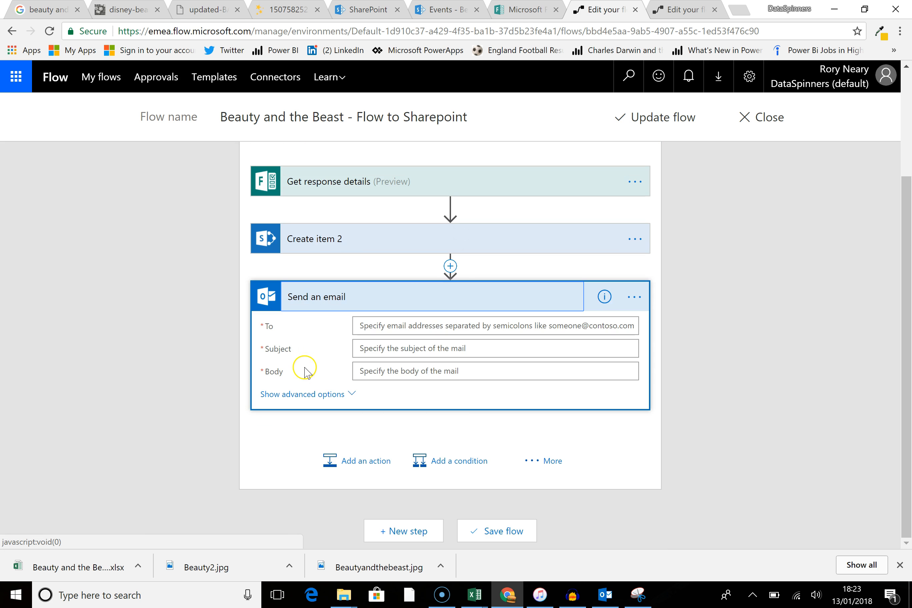
# Step: Set the email's To field to the Email dynamic content from Create item 2
pyautogui.click(553, 326)
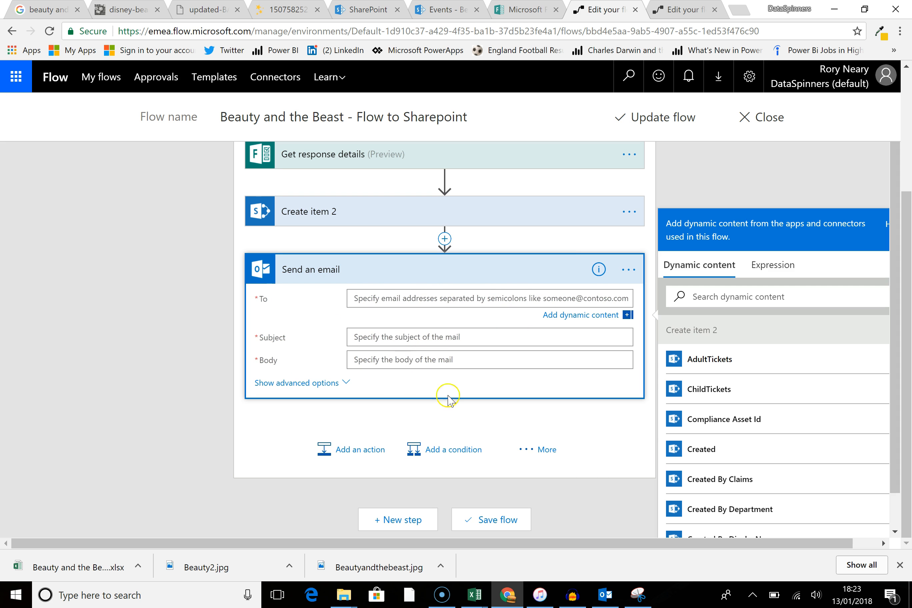
pyautogui.click(754, 299)
pyautogui.write('ema')
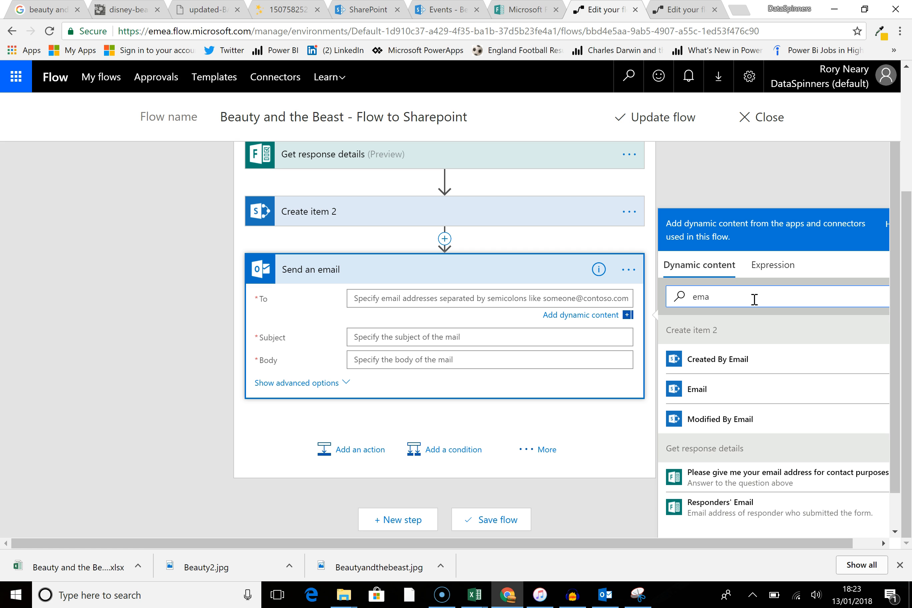
pyautogui.click(713, 392)
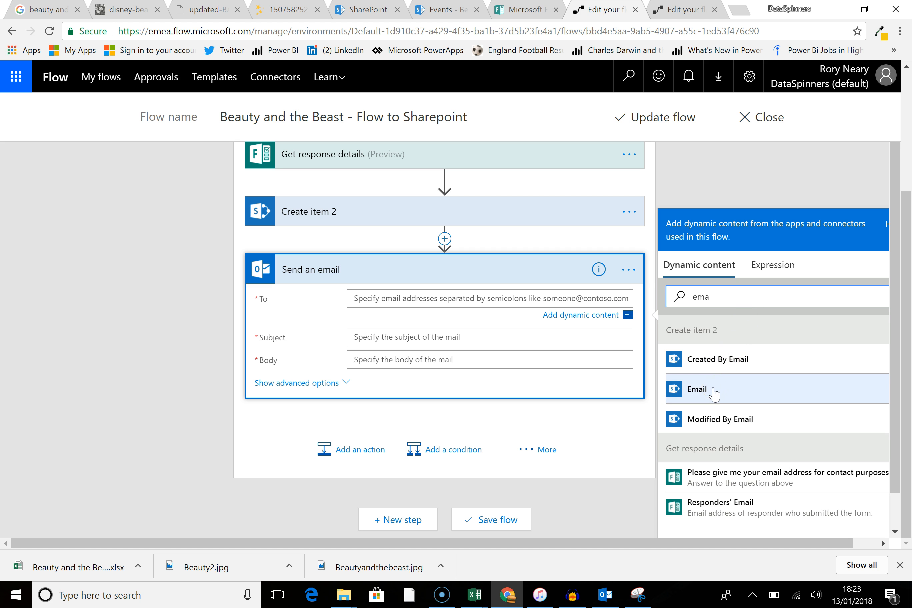
# Step: Enter the subject "Beaty and the beast tickets"
pyautogui.click(435, 340)
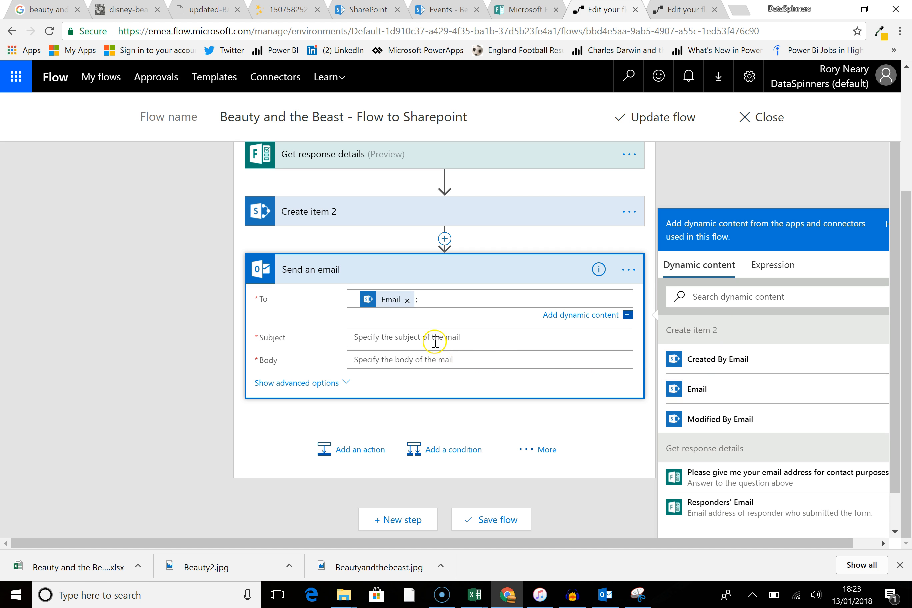
pyautogui.write('B')
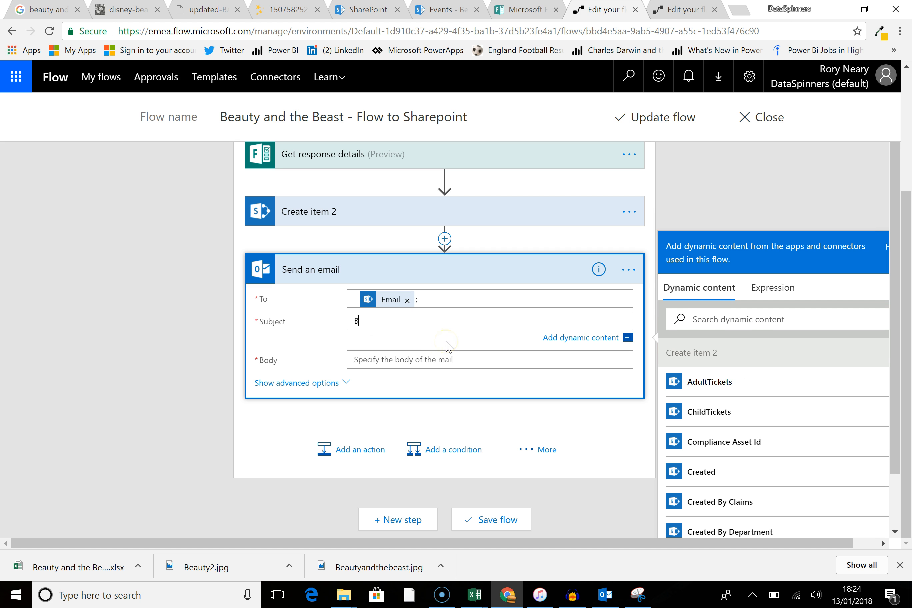
pyautogui.write('eaty and the beast tickets')
# Step: Start the body with "Thanks for you request for tickets. You have ordered" followed by the AdultTickets dynamic content
pyautogui.click(447, 363)
pyautogui.write('Thank')
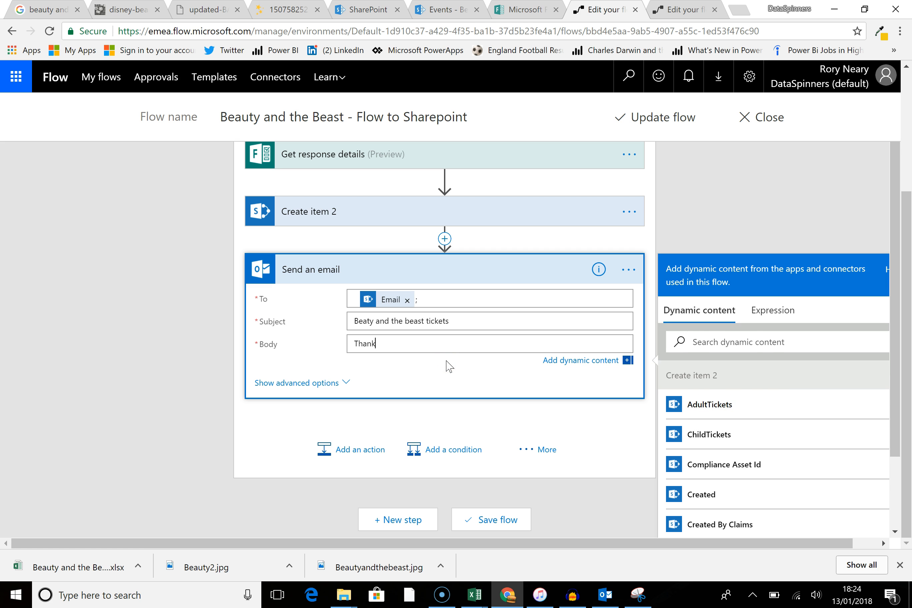
pyautogui.write('s for you request for tickets.  You have ordered')
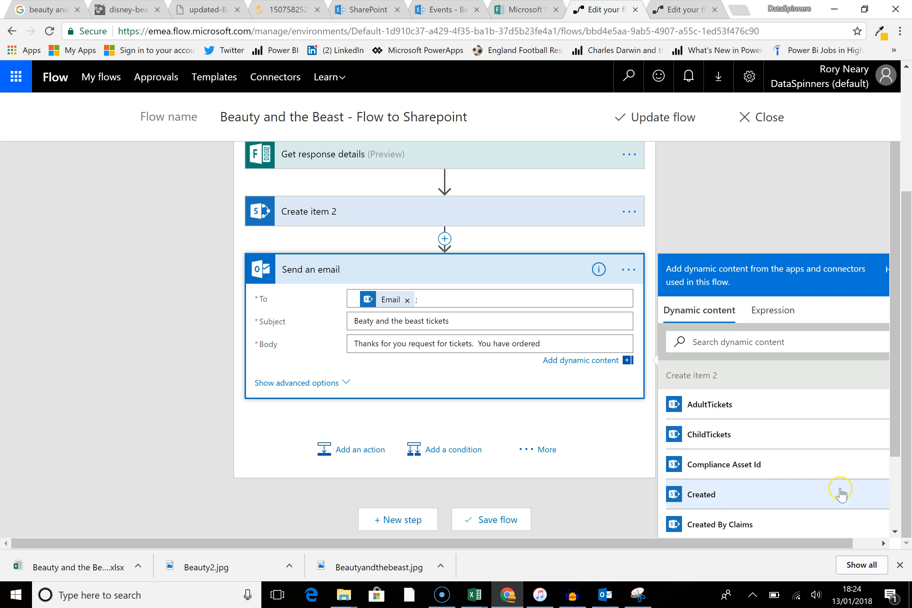
pyautogui.click(781, 414)
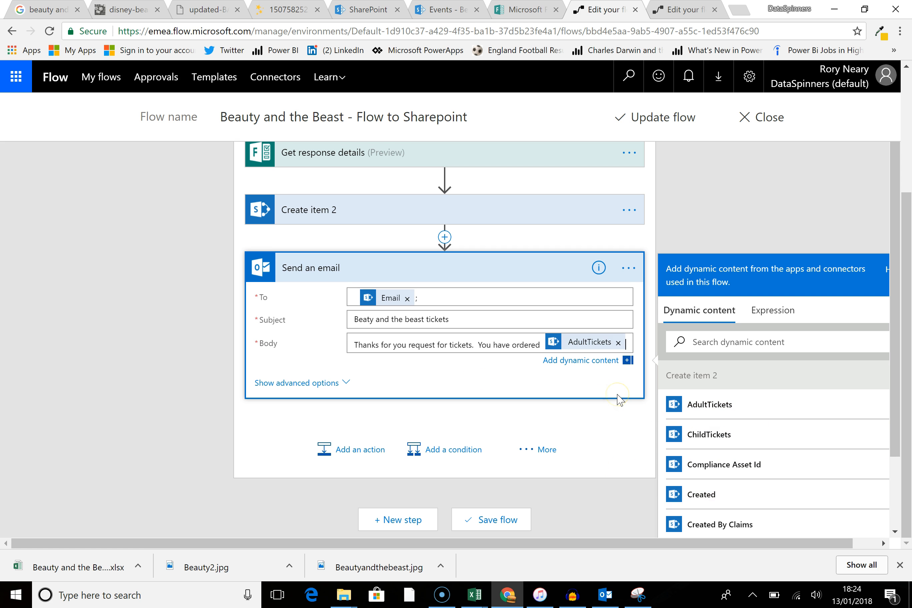
# Step: Continue the body with "adult tickets and", ChildTickets, and a note to email the organiser's address if this is not correct
pyautogui.write('adul')
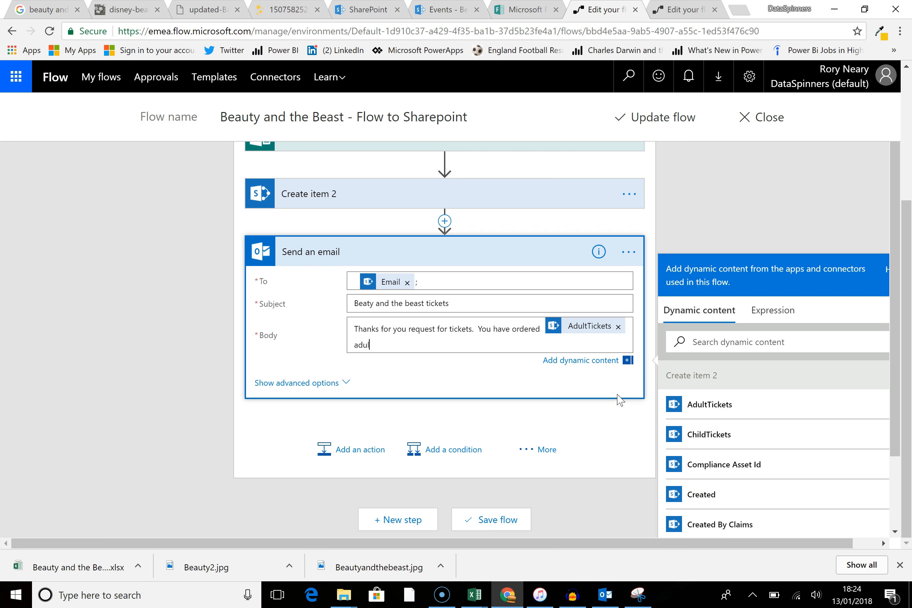
pyautogui.write('t tickets and')
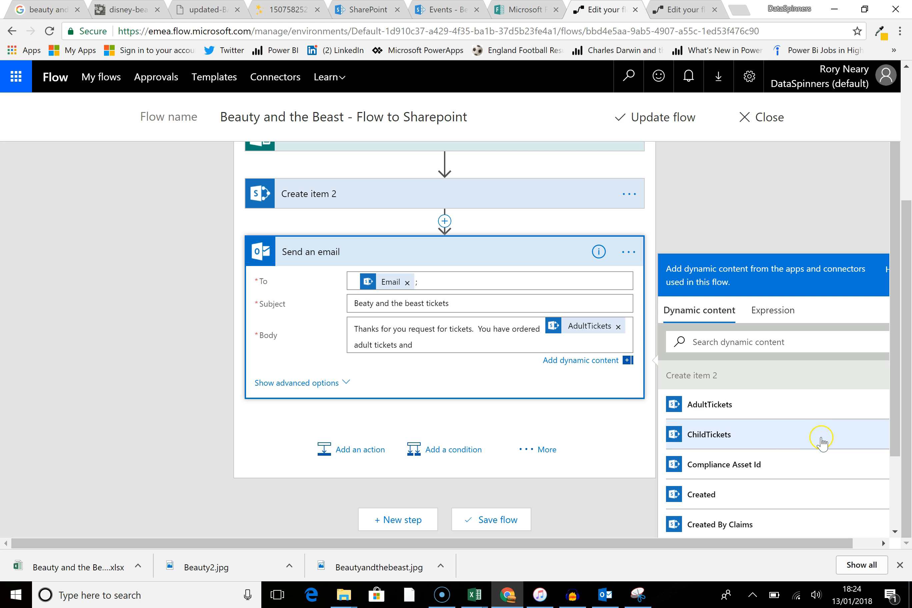
pyautogui.click(787, 442)
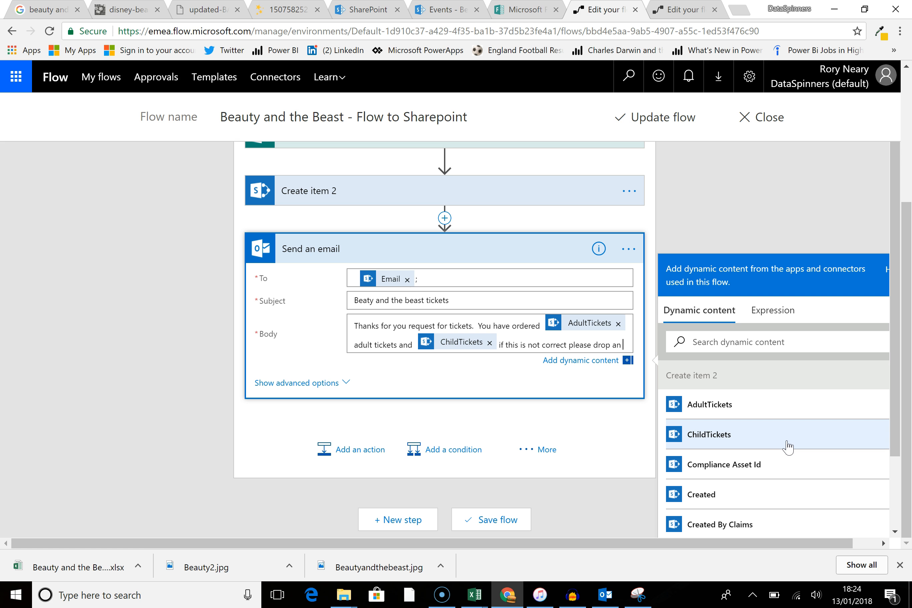
pyautogui.write('email to')
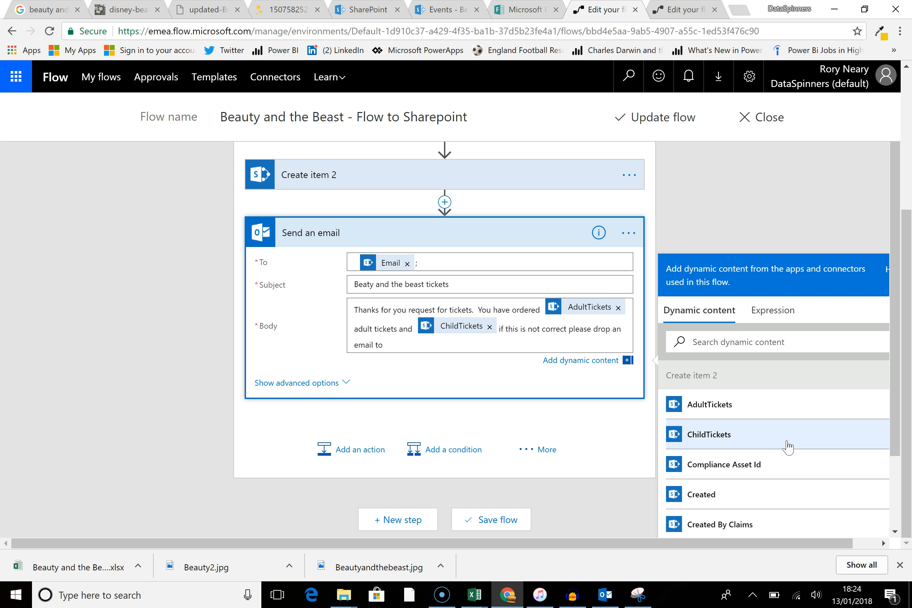
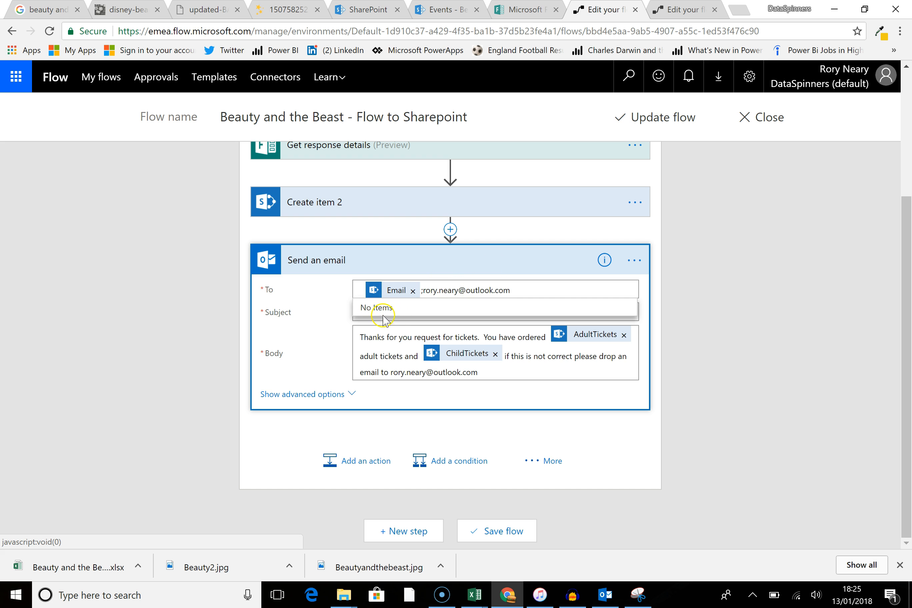
# Step: Add the organiser's email address to the To field after the Email recipient
pyautogui.click(424, 293)
pyautogui.click(528, 292)
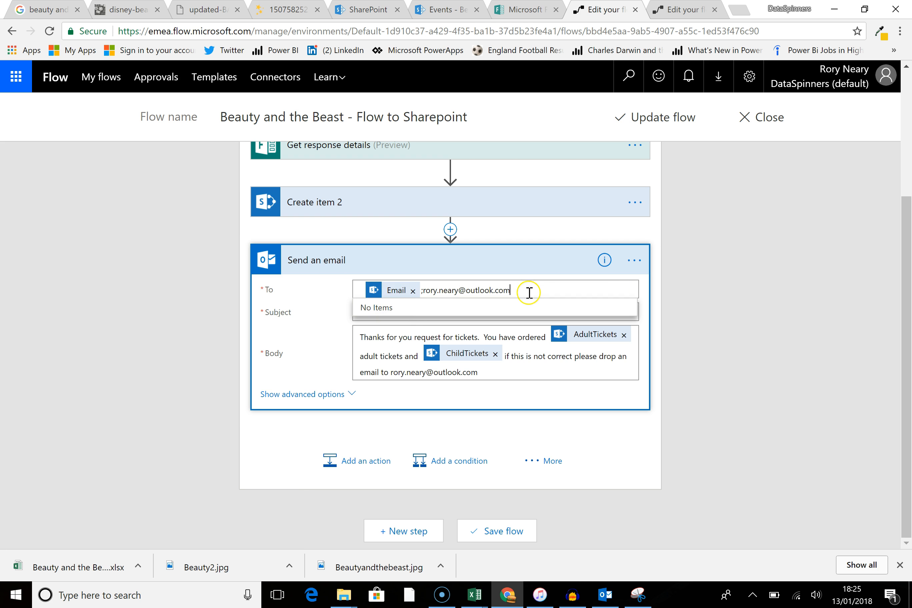
# Step: Expand and collapse the Send an email action's advanced options
pyautogui.click(423, 262)
pyautogui.click(352, 394)
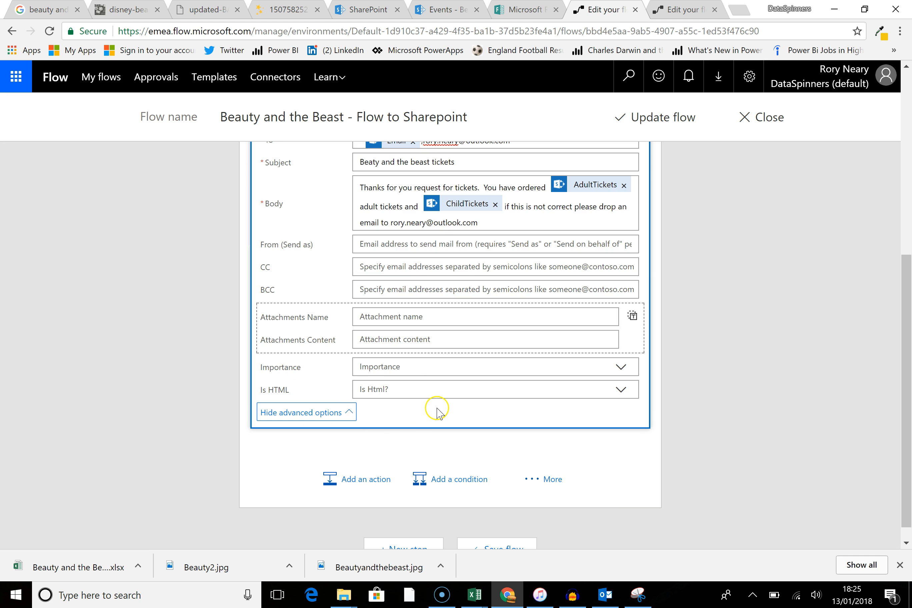
pyautogui.click(348, 413)
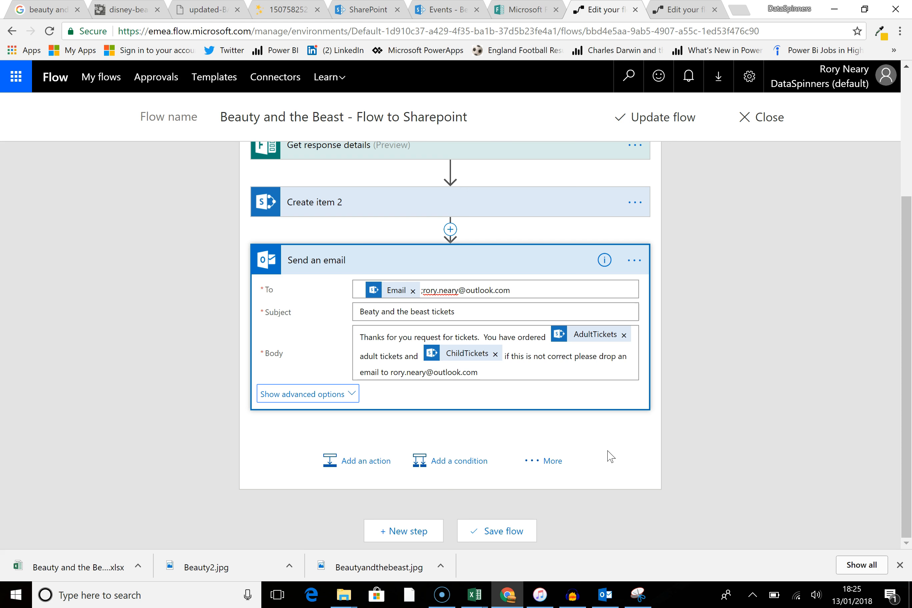
# Step: Update the flow and finish editing
pyautogui.scroll(3, 620, 439)
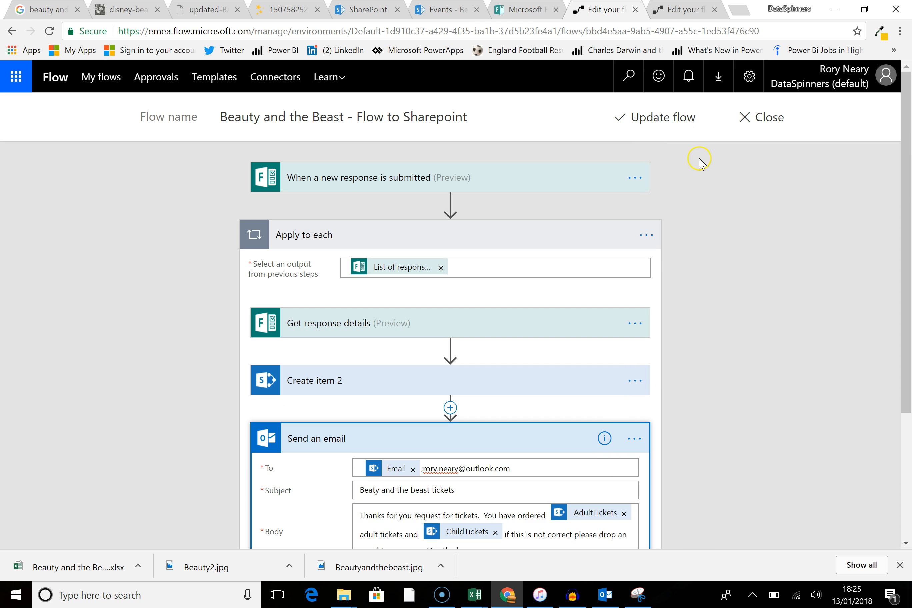
pyautogui.click(669, 125)
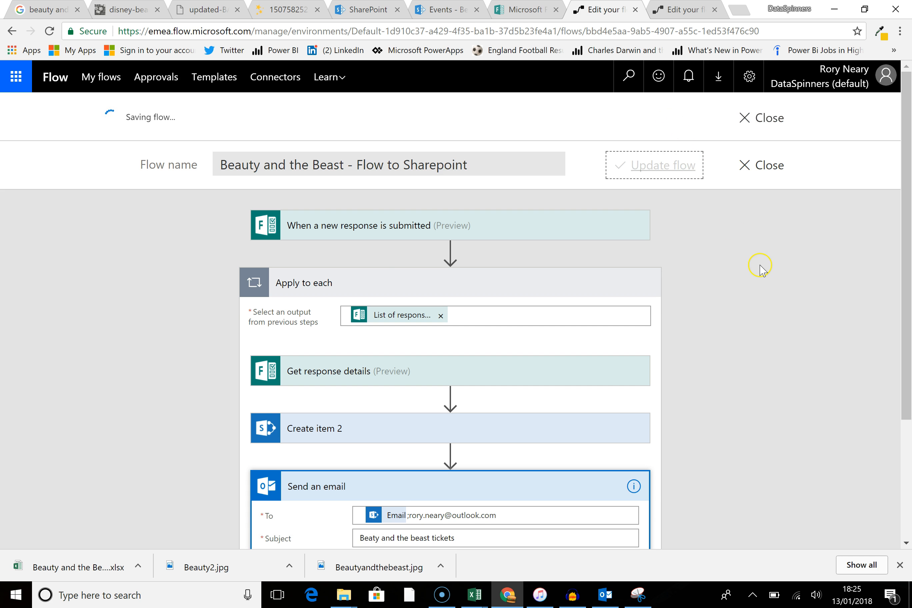
pyautogui.click(733, 228)
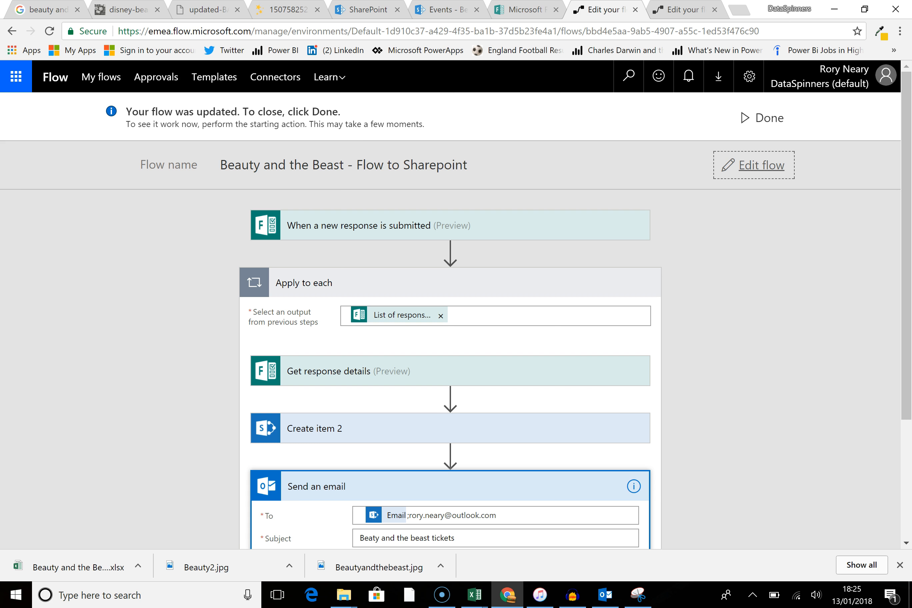
# Step: Start another form response and enter 30 adult tickets and 23 child tickets
pyautogui.click(520, 10)
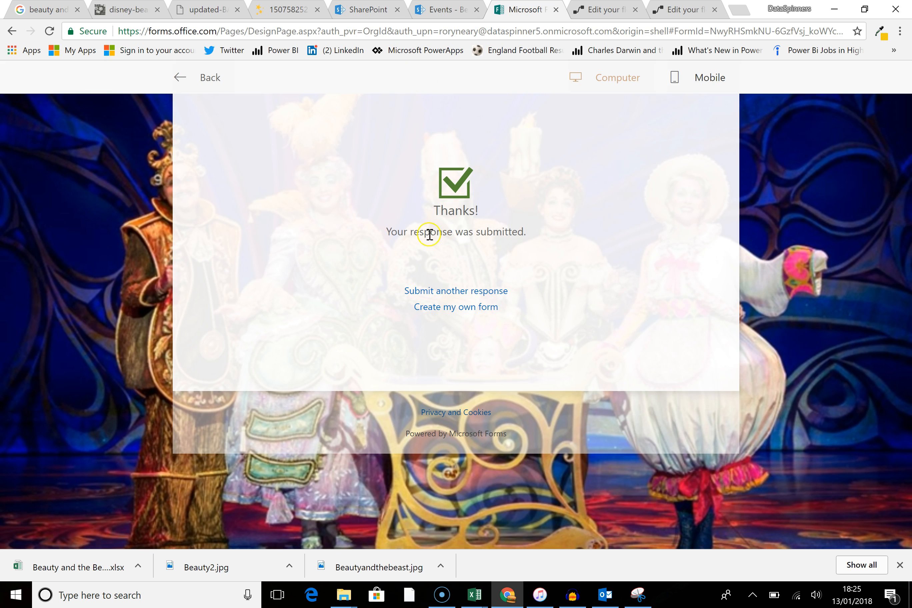
pyautogui.click(479, 292)
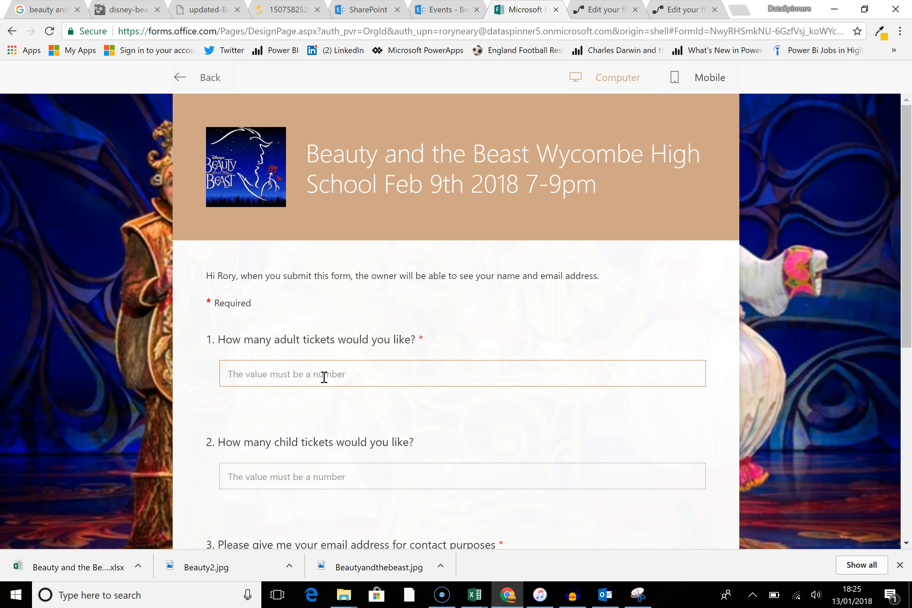
pyautogui.write('30')
pyautogui.click(305, 475)
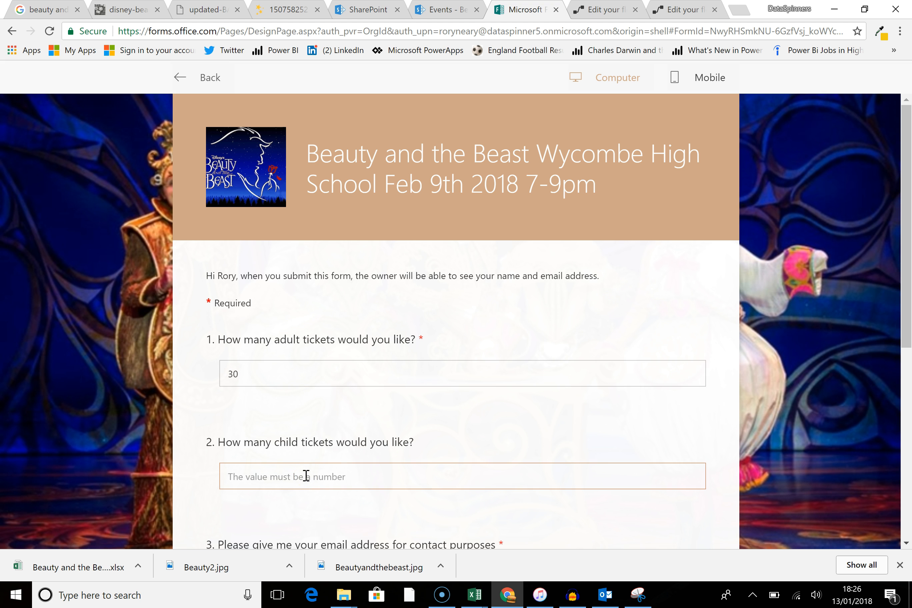
pyautogui.write('23')
# Step: Fill in the contact email address field of the form
pyautogui.scroll(-5, 397, 406)
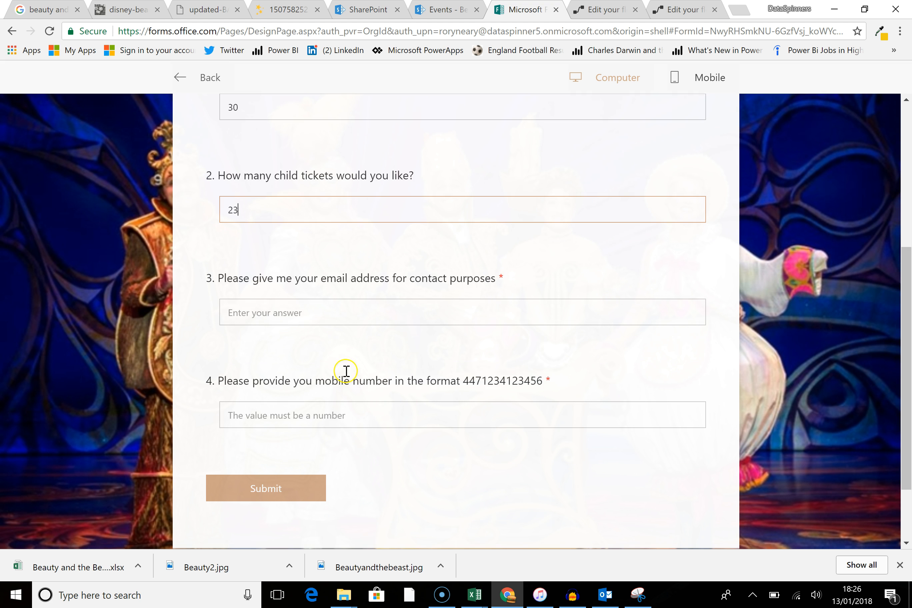
pyautogui.click(328, 316)
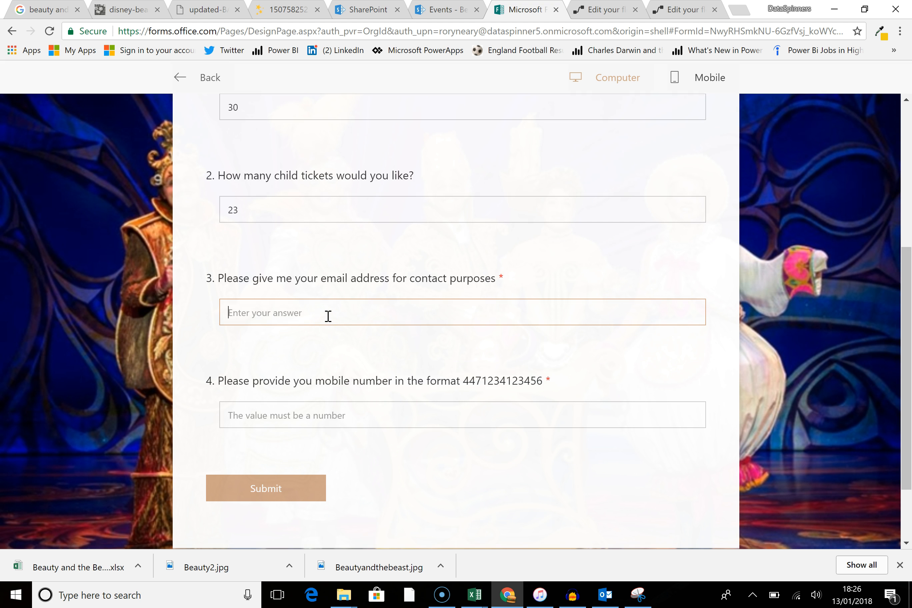
pyautogui.press('Tab')
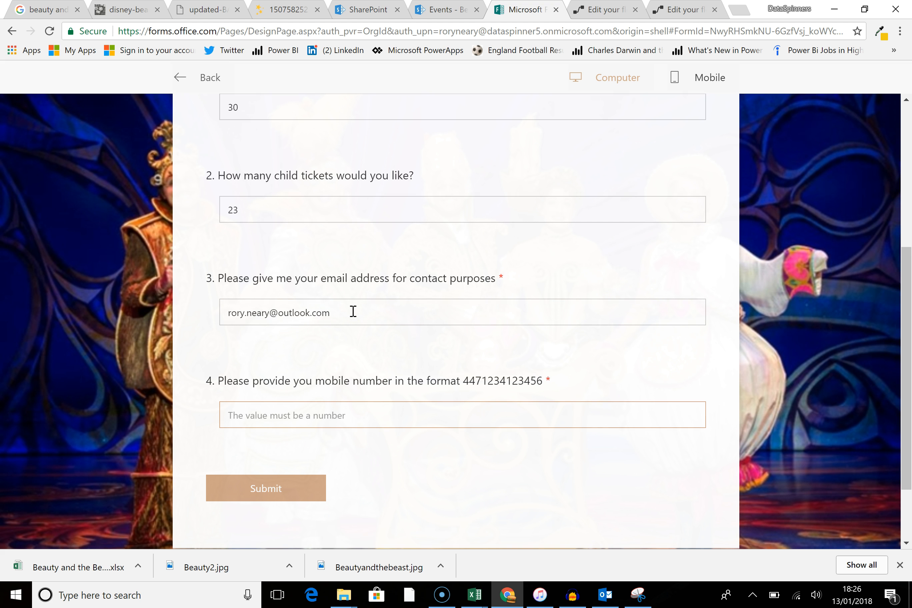
# Step: Enter a test mobile number and submit the form
pyautogui.click(353, 311)
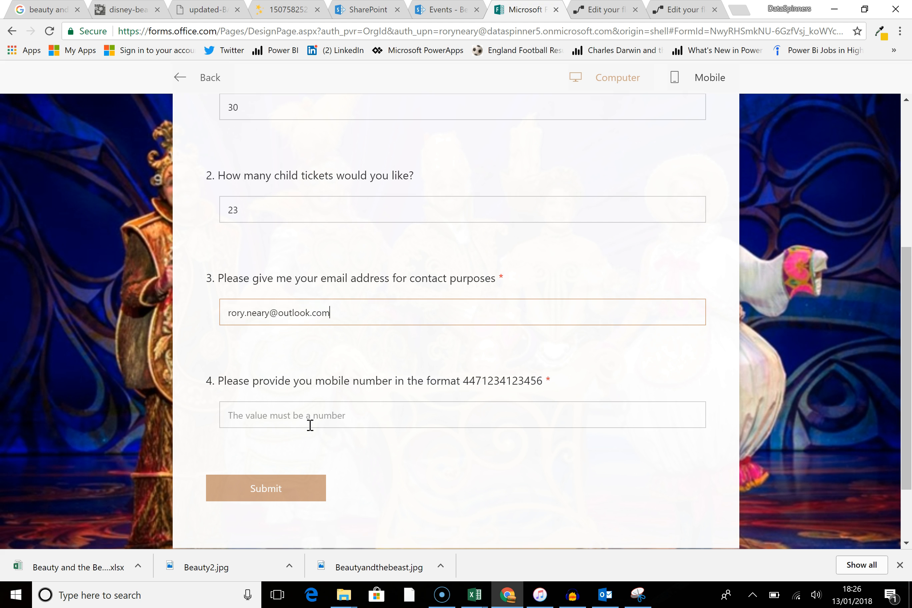
pyautogui.write('12345')
pyautogui.press('BackSpace')
pyautogui.press('BackSpace')
pyautogui.click(321, 422)
pyautogui.write('12345')
pyautogui.scroll(-3, 401, 450)
pyautogui.click(246, 393)
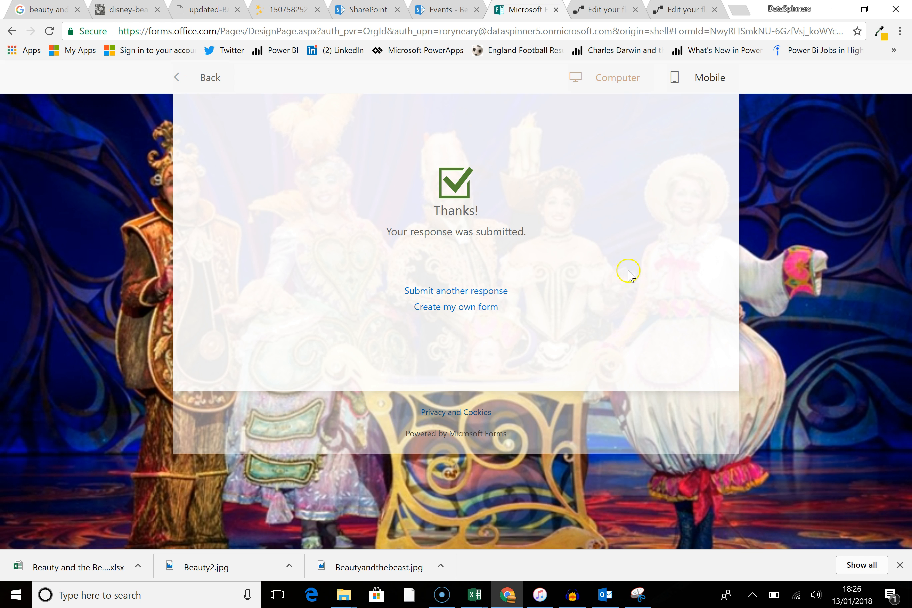
# Step: Open the flow's latest run and inspect the Send an email action's inputs
pyautogui.click(618, 9)
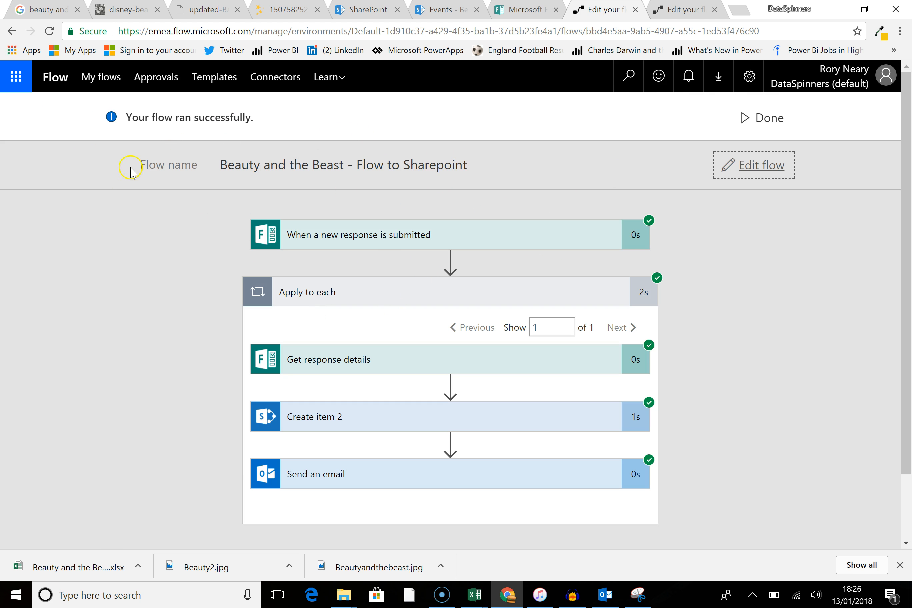
pyautogui.click(93, 78)
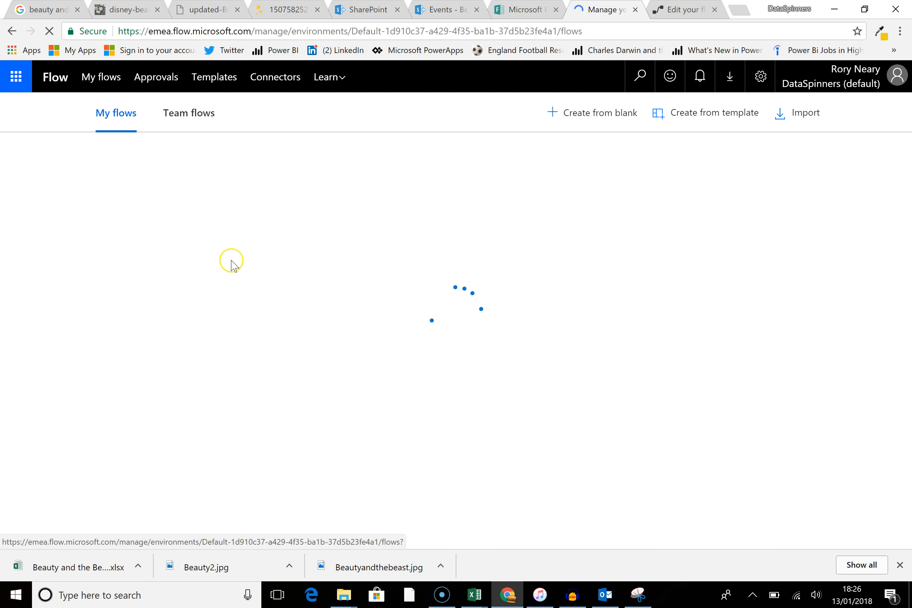
pyautogui.click(228, 211)
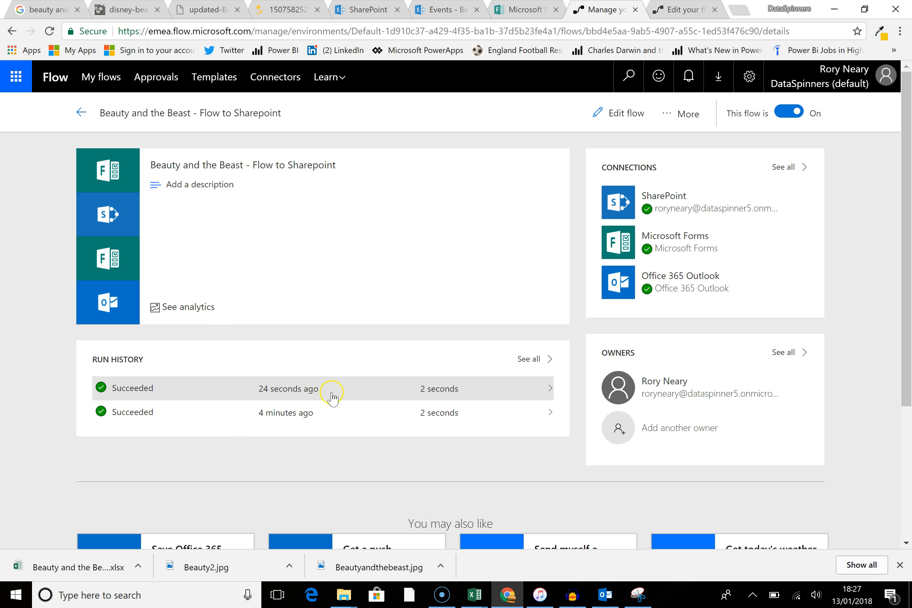
pyautogui.click(548, 394)
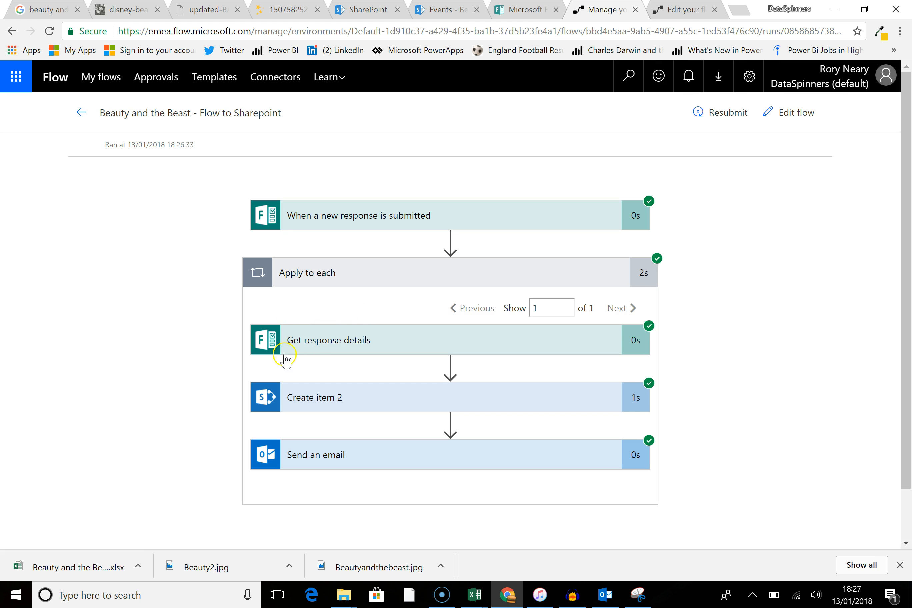
pyautogui.click(376, 454)
pyautogui.scroll(-5, 106, 350)
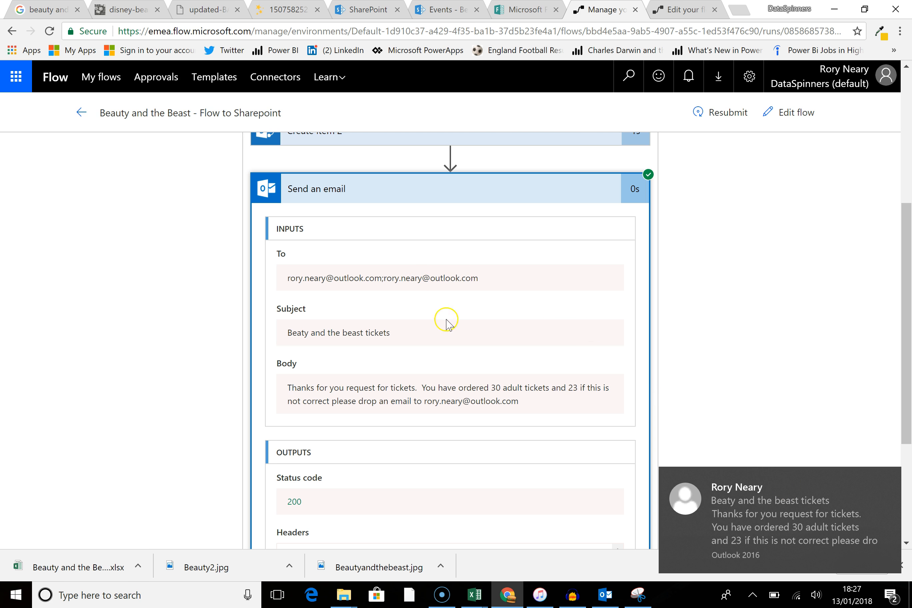
# Step: Open the confirmation email from the notification, read it, and return to the flow run
pyautogui.click(734, 519)
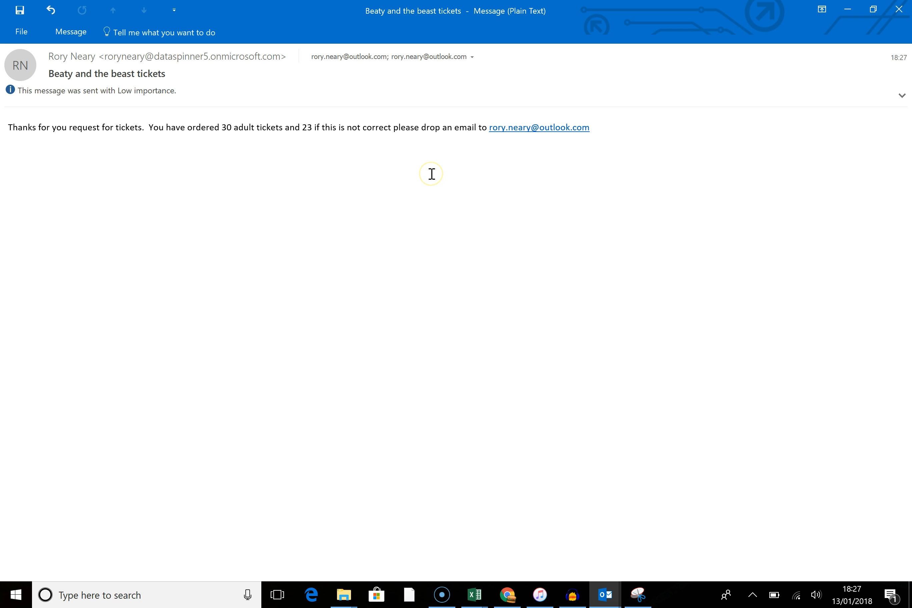
pyautogui.click(899, 9)
pyautogui.scroll(-3, 797, 361)
pyautogui.scroll(3, 801, 389)
pyautogui.scroll(5, 801, 390)
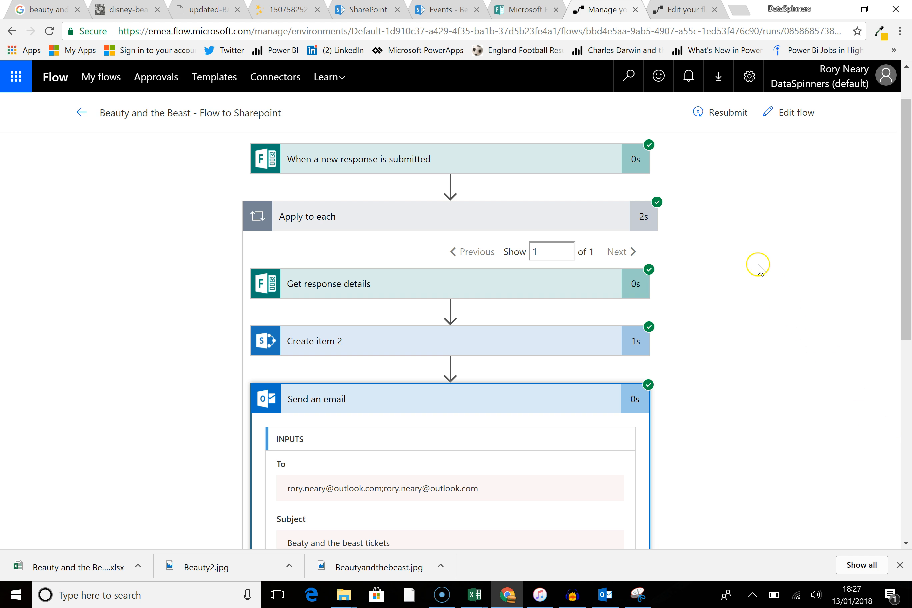
pyautogui.scroll(2, 752, 316)
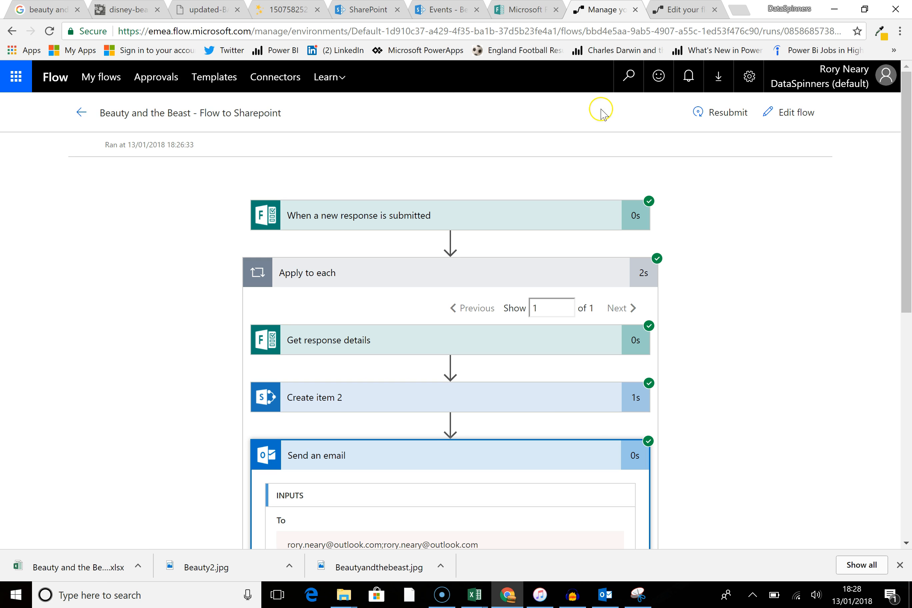
# Step: Refresh the BeautyAndTheBeast SharePoint list and enlarge it to check the new item
pyautogui.click(371, 10)
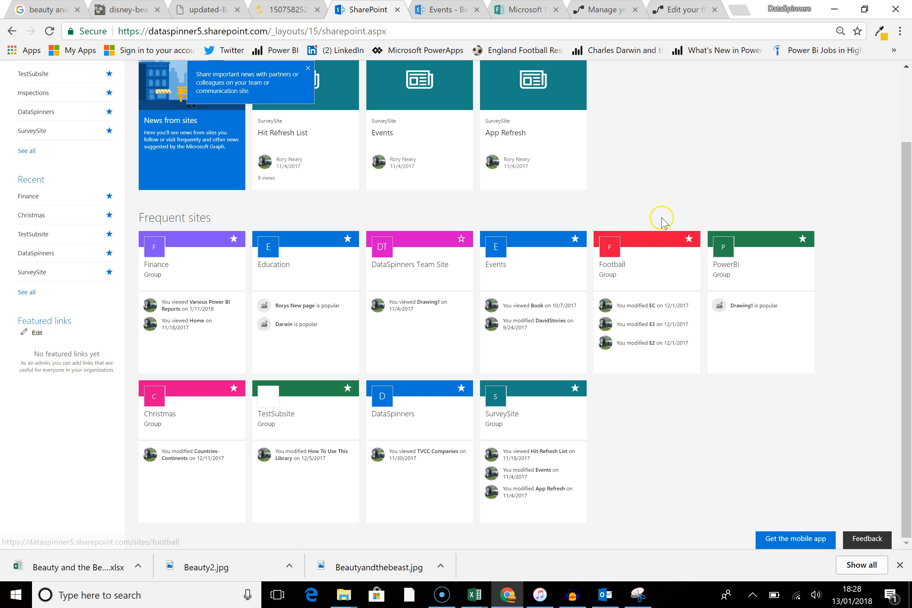
pyautogui.click(441, 9)
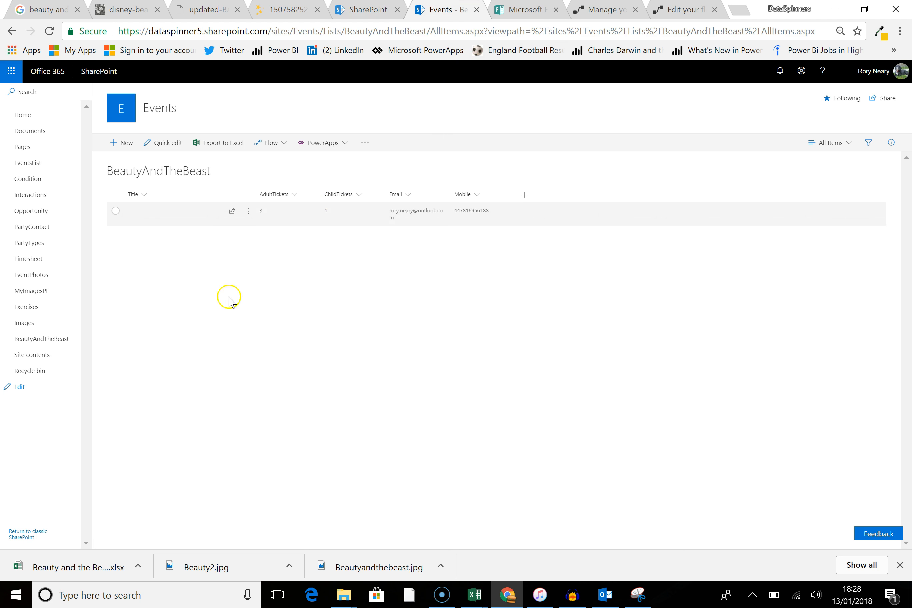
pyautogui.click(49, 31)
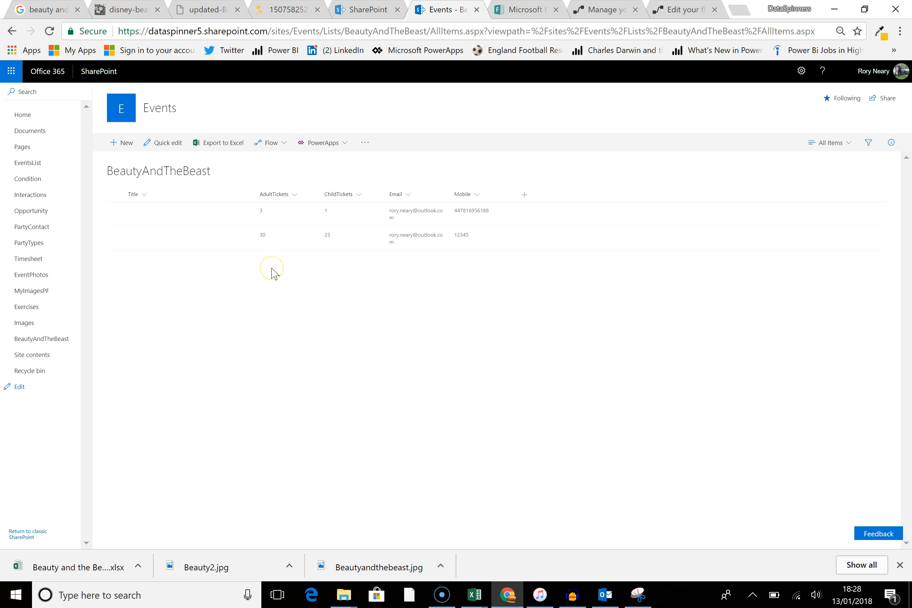
pyautogui.hotkey('ctrl', '+')
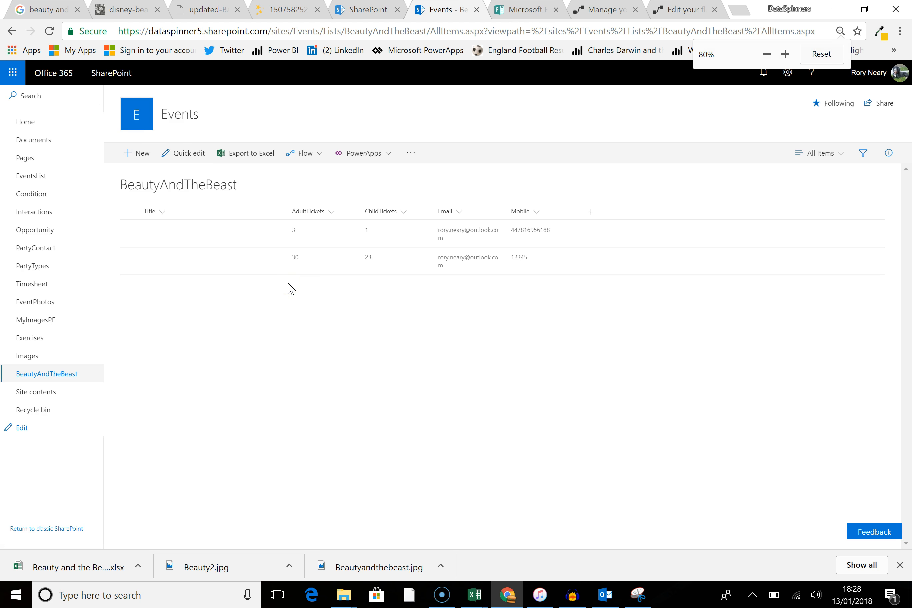
pyautogui.hotkey('ctrl', '+')
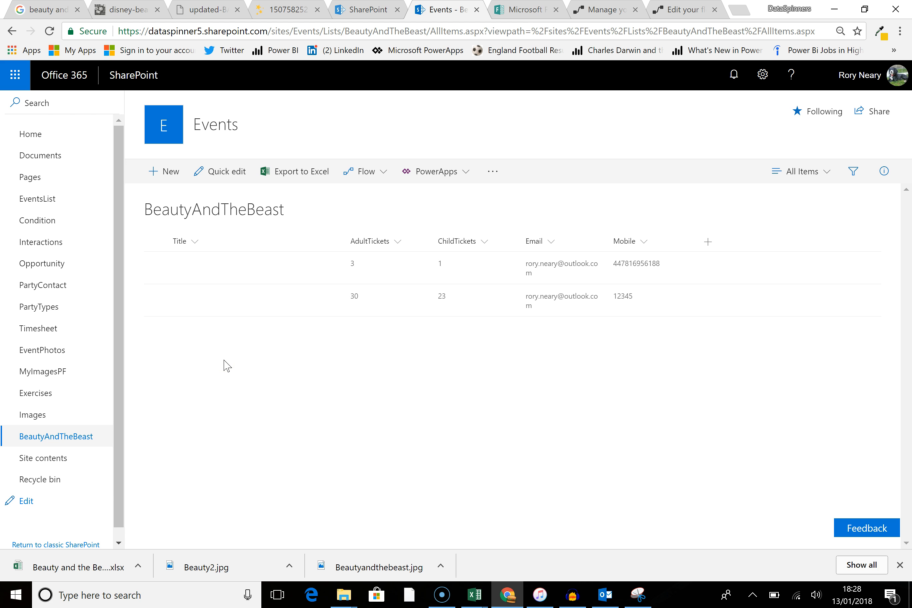
# Step: Switch to Power BI Desktop and open Get Data from its start screen
pyautogui.click(415, 594)
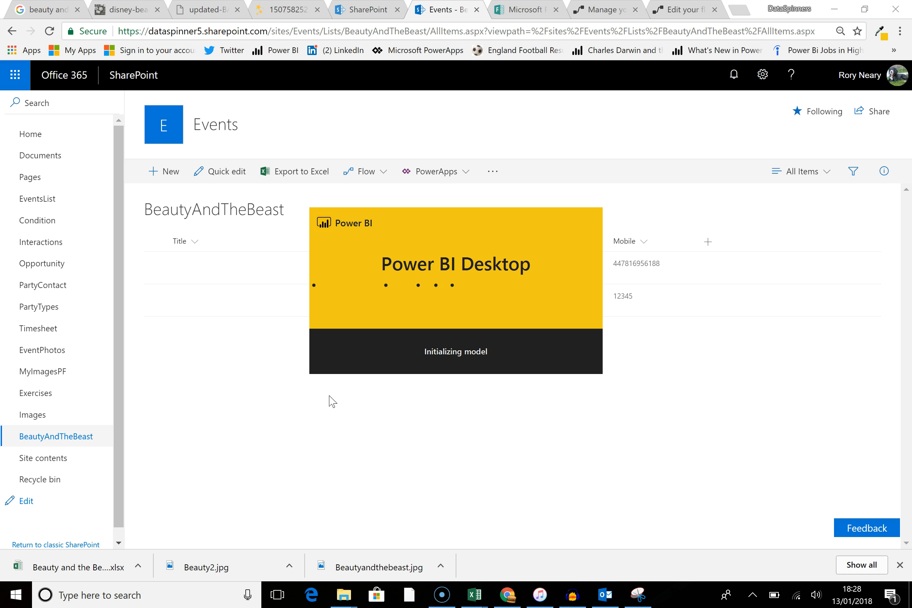
pyautogui.click(319, 386)
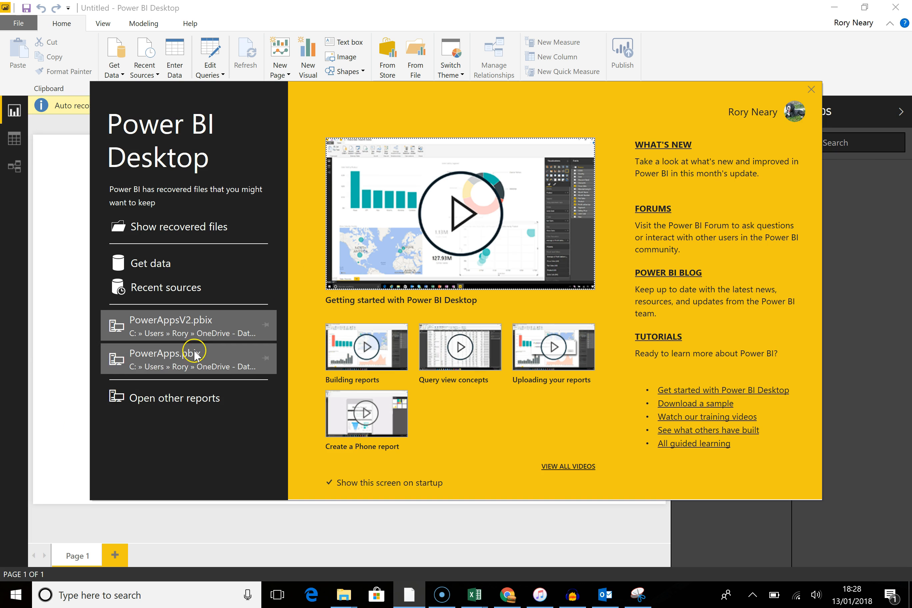
pyautogui.click(163, 271)
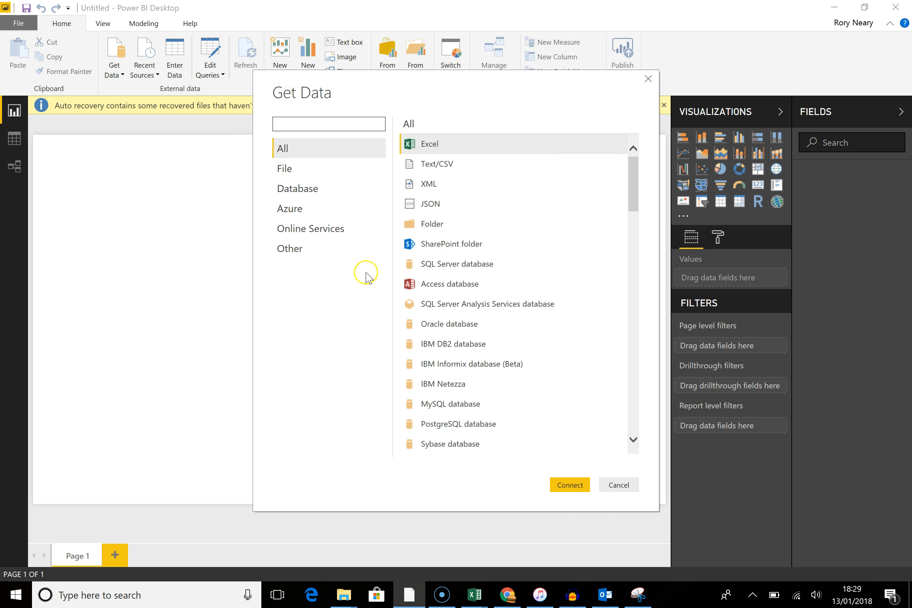
# Step: Search the data sources and connect using SharePoint Online List
pyautogui.write('share')
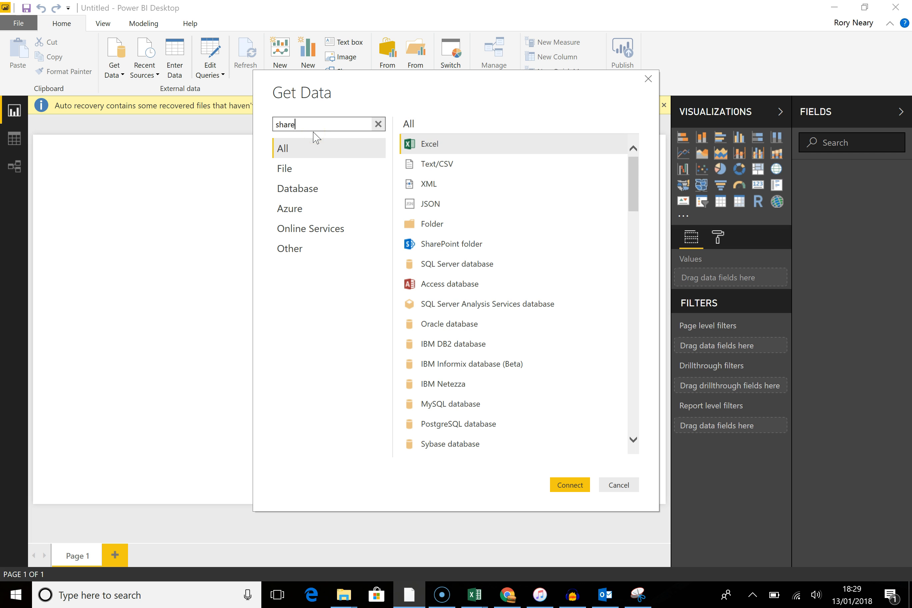
pyautogui.write('p')
pyautogui.press('BackSpace')
pyautogui.press('BackSpace')
pyautogui.press('BackSpace')
pyautogui.write('flow')
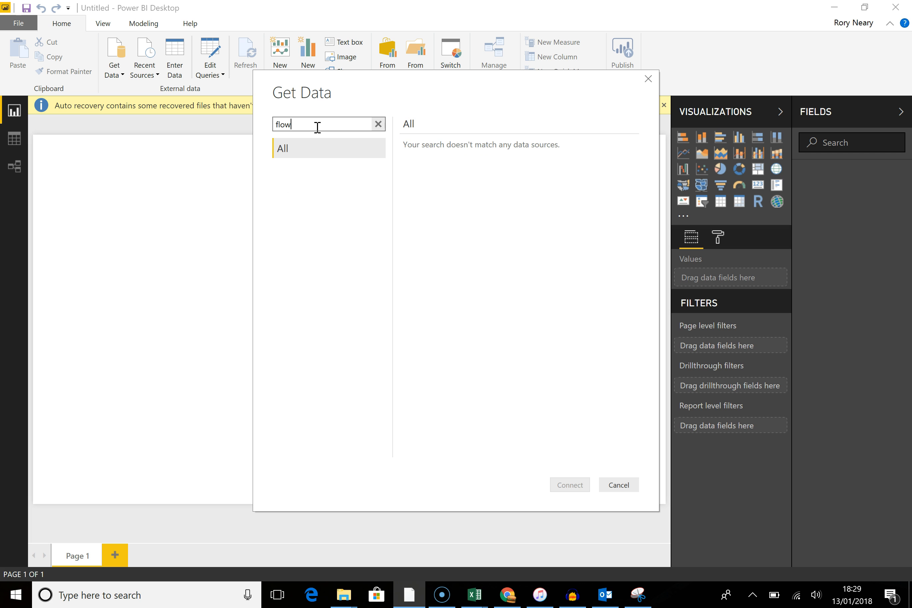
pyautogui.press('BackSpace')
pyautogui.press('BackSpace')
pyautogui.write('forms')
pyautogui.press('BackSpace')
pyautogui.press('BackSpace')
pyautogui.press('BackSpace')
pyautogui.write('share')
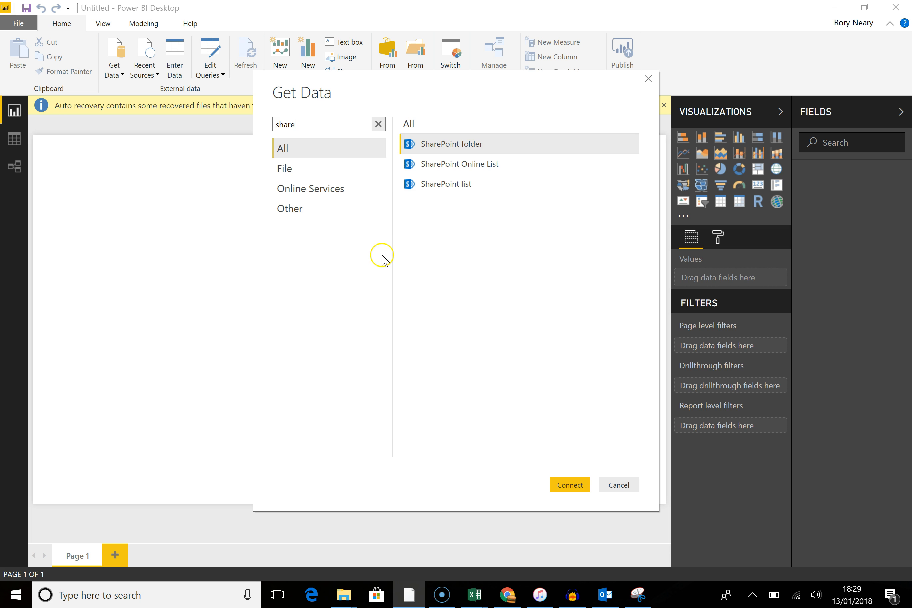
pyautogui.click(458, 167)
pyautogui.click(568, 486)
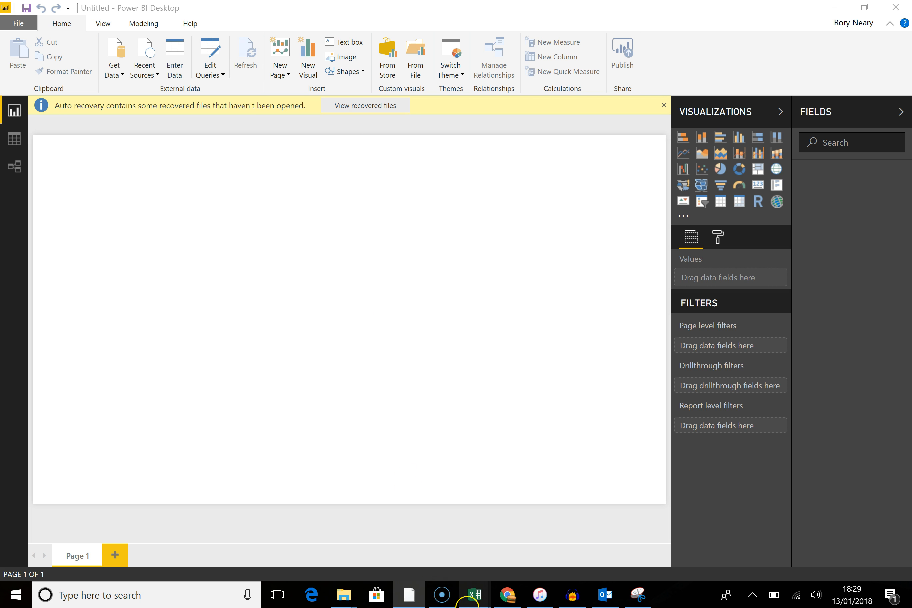
# Step: Copy the Events site URL from the browser, use it as the site URL, and select the BeautyAndTheBeast list
pyautogui.click(510, 602)
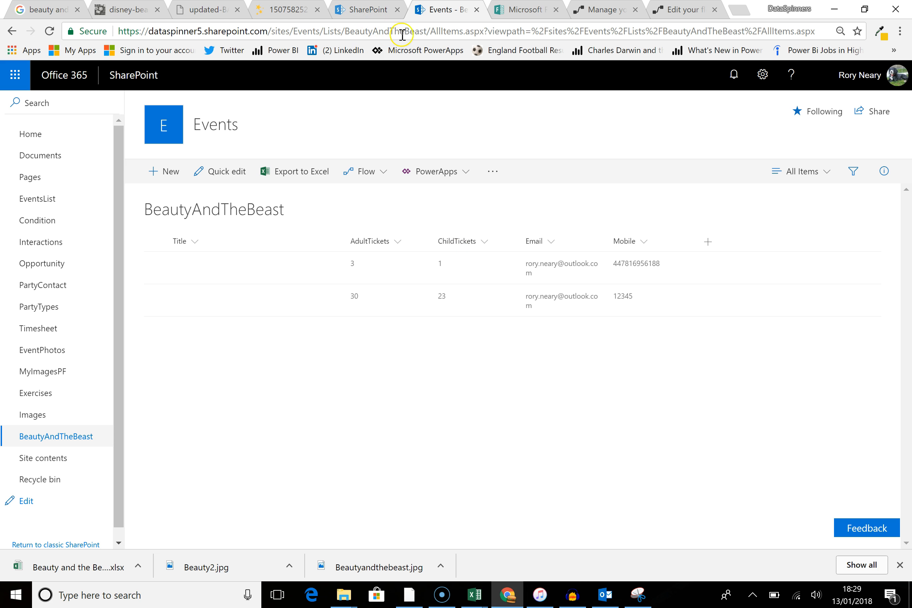
pyautogui.click(429, 31)
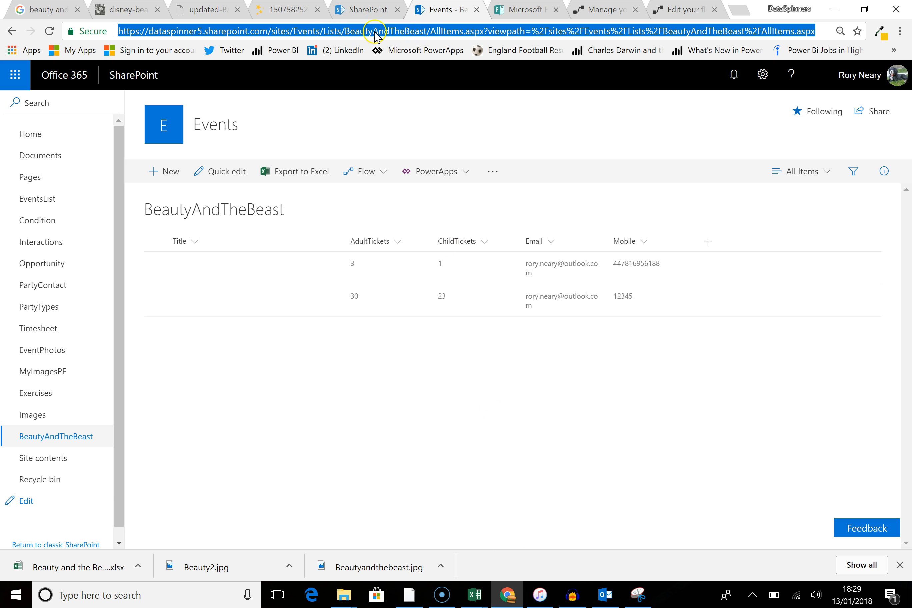
pyautogui.click(322, 31)
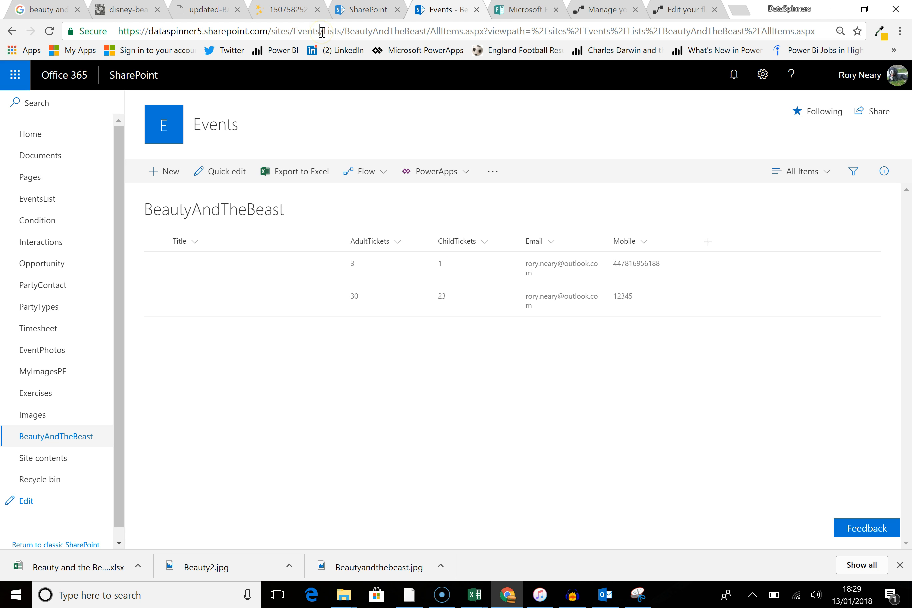
pyautogui.moveTo(323, 31); pyautogui.dragTo(84, 15)
pyautogui.hotkey('ctrl', 'c')
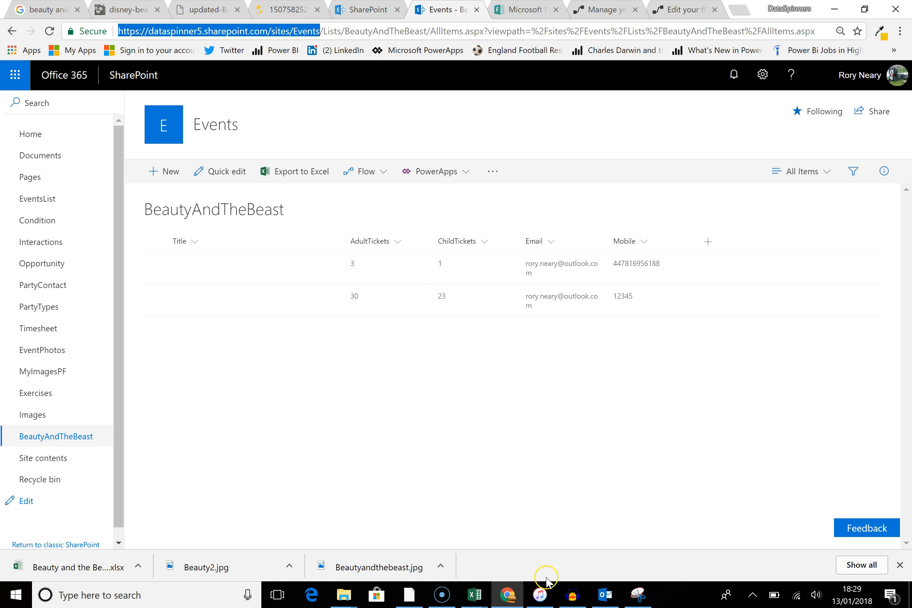
pyautogui.click(410, 595)
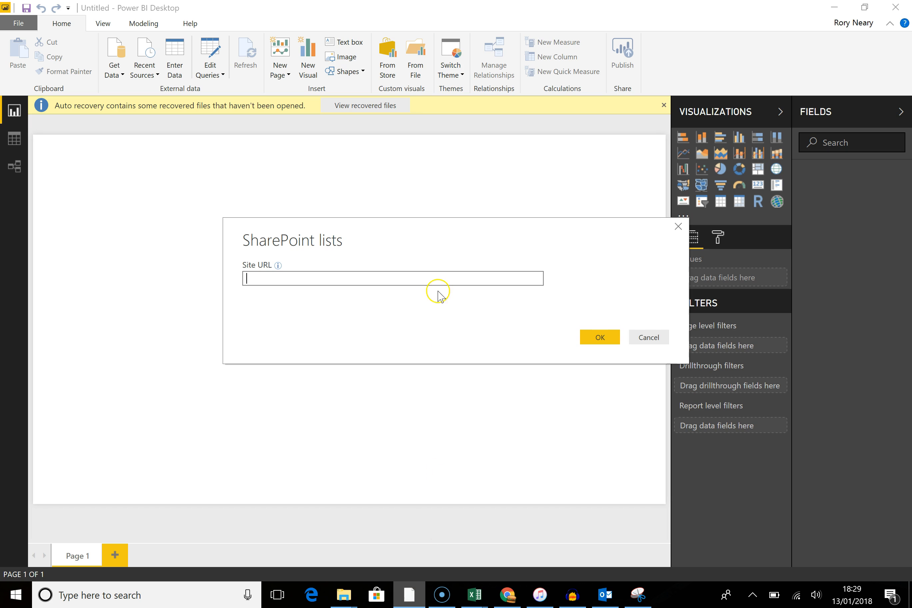
pyautogui.hotkey('ctrl', 'v')
pyautogui.click(585, 339)
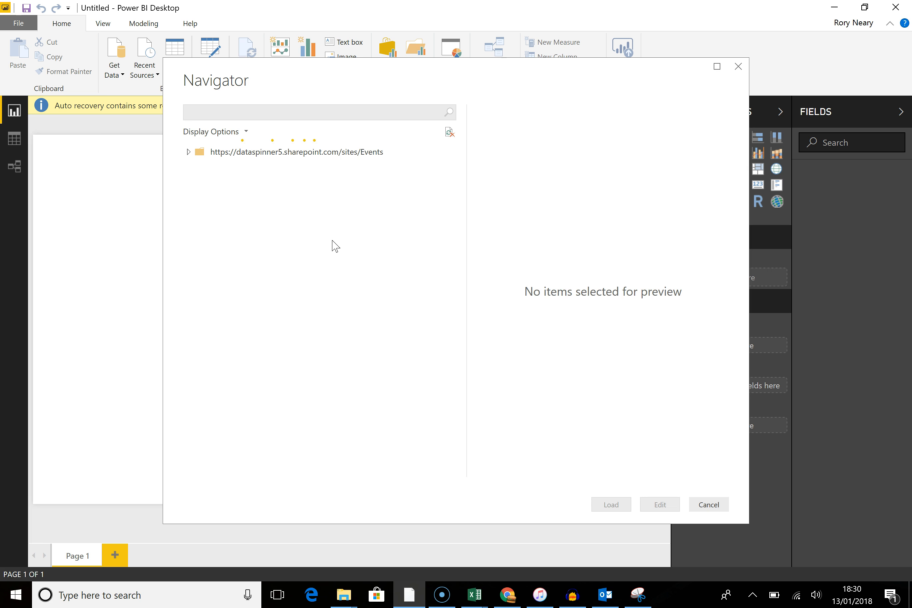
pyautogui.click(208, 201)
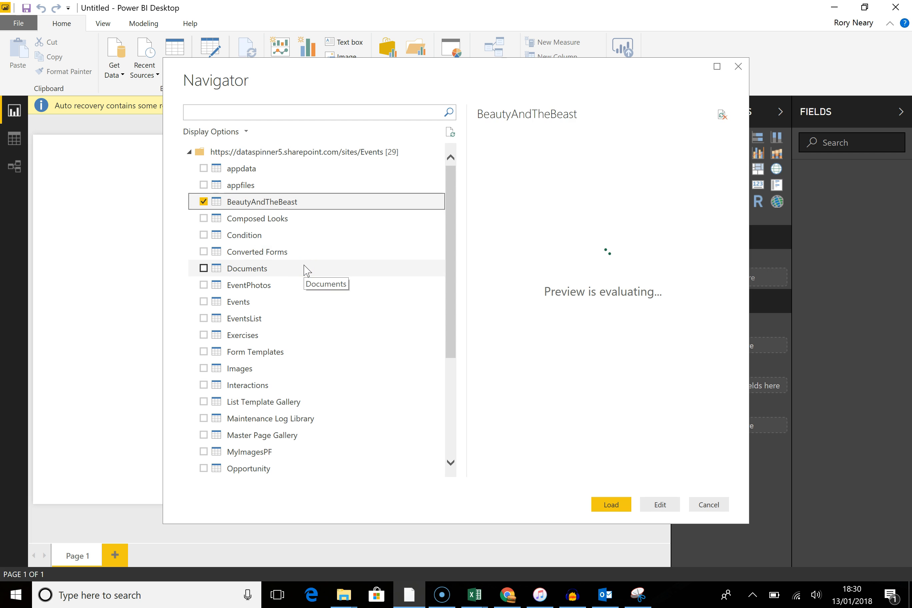
# Step: Edit the BeautyAndTheBeast query and keep only the AdultTickets, ChildTickets, Email, Mobile, ID.1 and Created columns
pyautogui.click(664, 506)
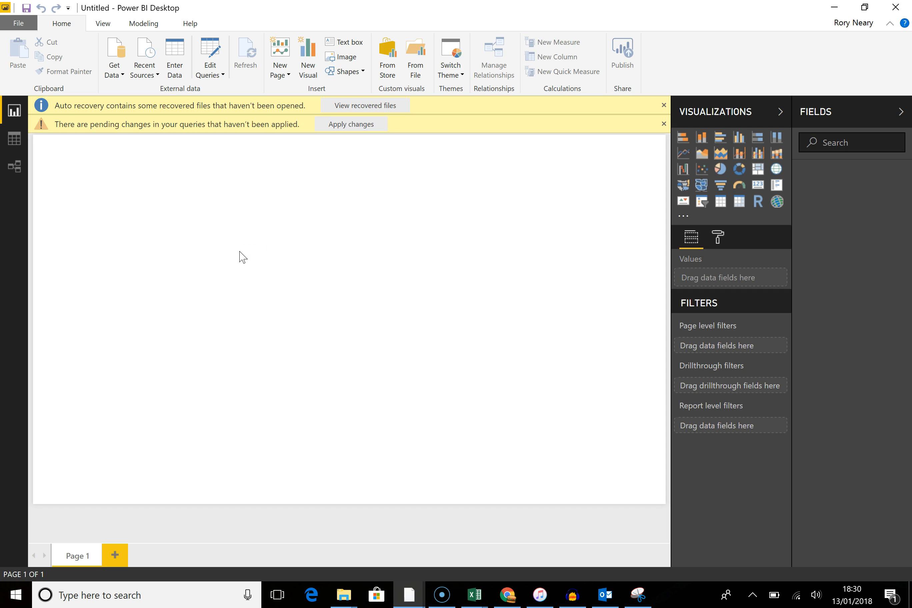
pyautogui.click(253, 238)
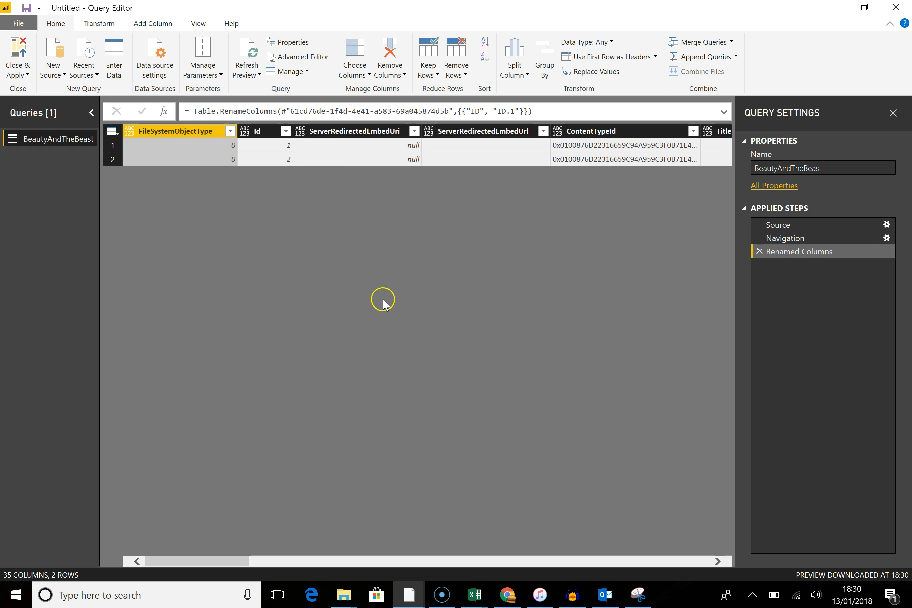
pyautogui.moveTo(237, 562); pyautogui.dragTo(330, 565)
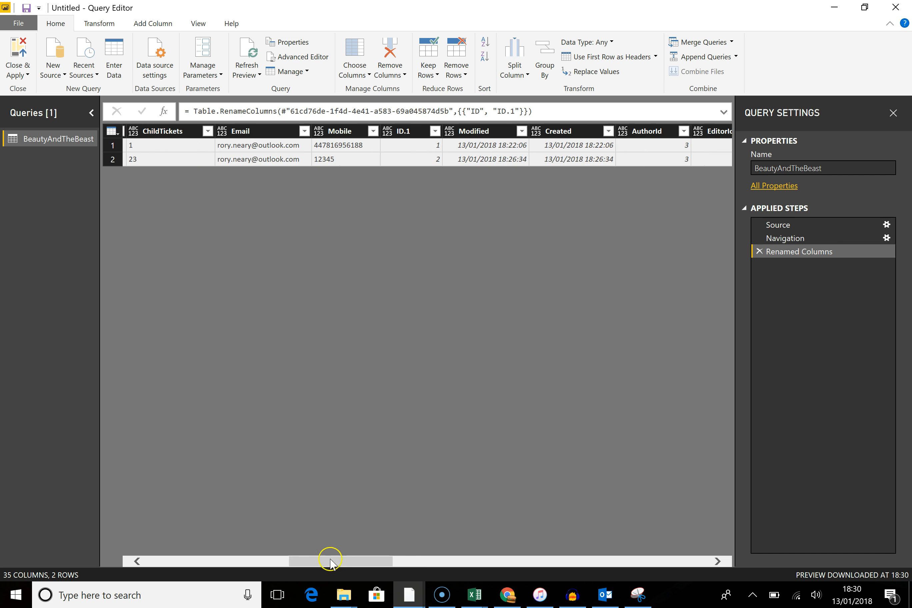
pyautogui.click(261, 131)
pyautogui.moveTo(379, 562); pyautogui.dragTo(352, 561)
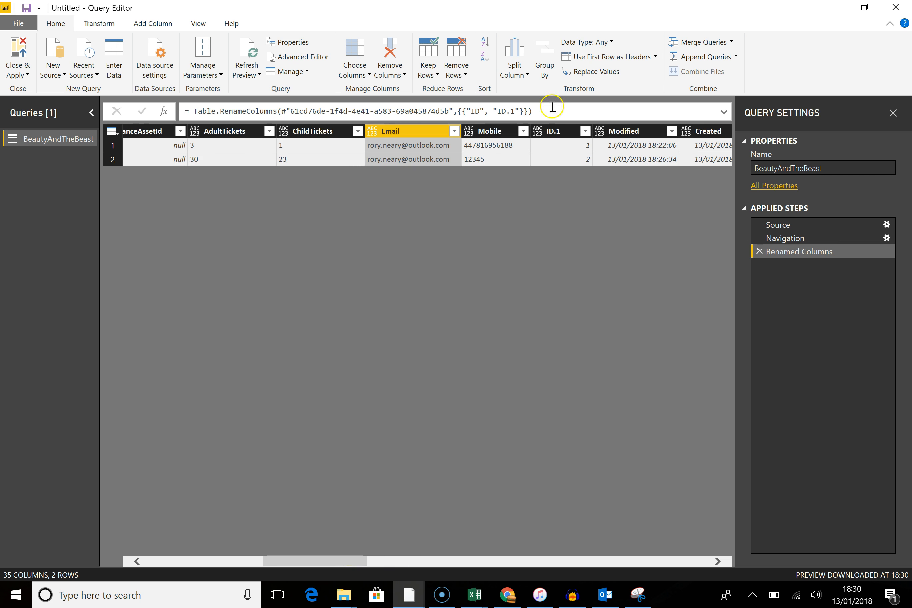
pyautogui.click(212, 131)
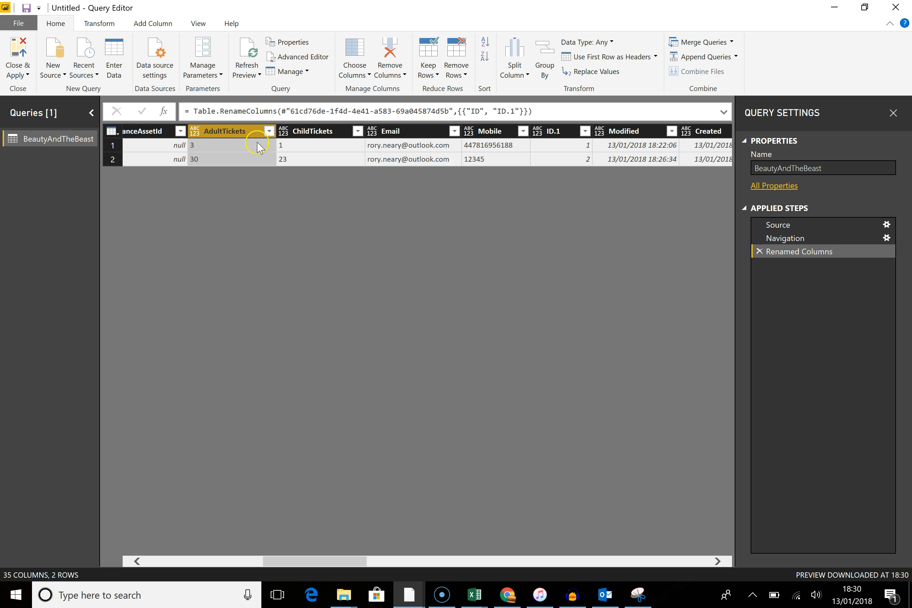
pyautogui.keyDown('ctrl'); pyautogui.click(315, 132); pyautogui.keyUp('ctrl')
pyautogui.keyDown('ctrl'); pyautogui.click(393, 135); pyautogui.keyUp('ctrl')
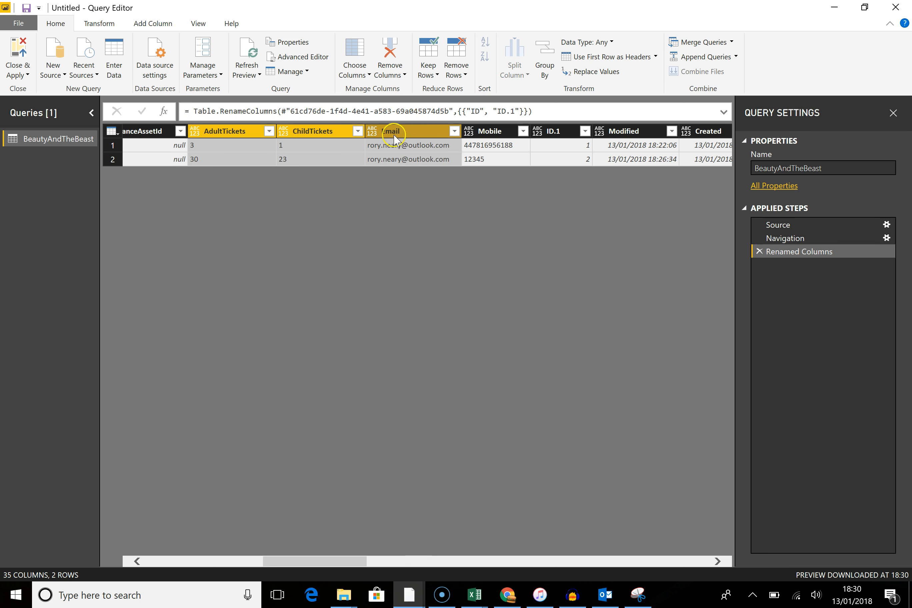
pyautogui.keyDown('ctrl'); pyautogui.click(476, 134); pyautogui.keyUp('ctrl')
pyautogui.keyDown('ctrl'); pyautogui.click(562, 136); pyautogui.keyUp('ctrl')
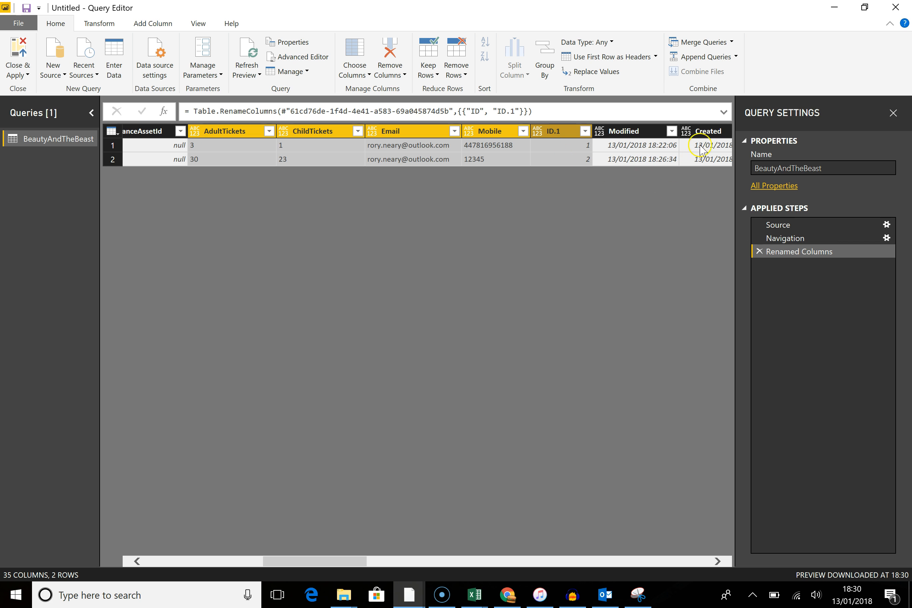
pyautogui.keyDown('ctrl'); pyautogui.click(708, 135); pyautogui.keyUp('ctrl')
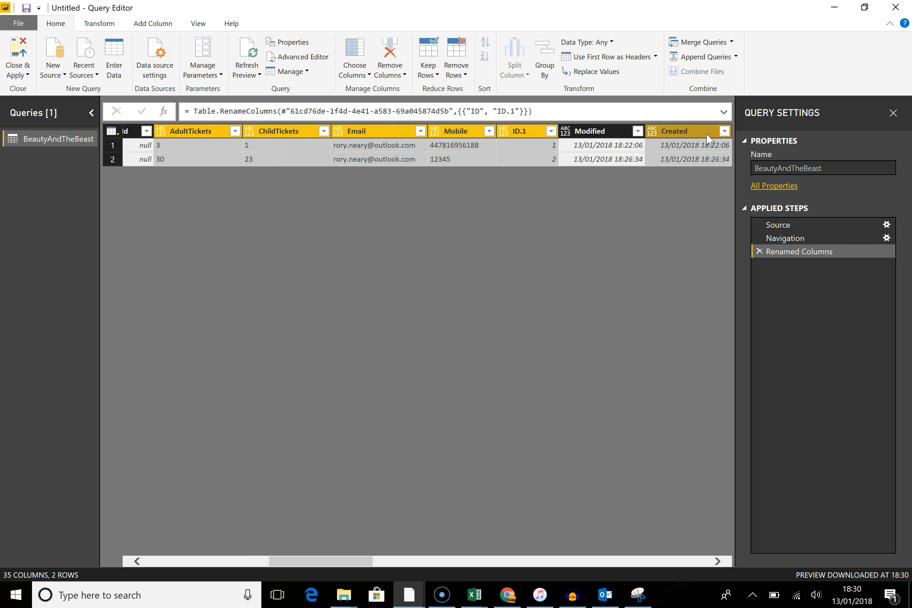
pyautogui.rightClick(284, 133)
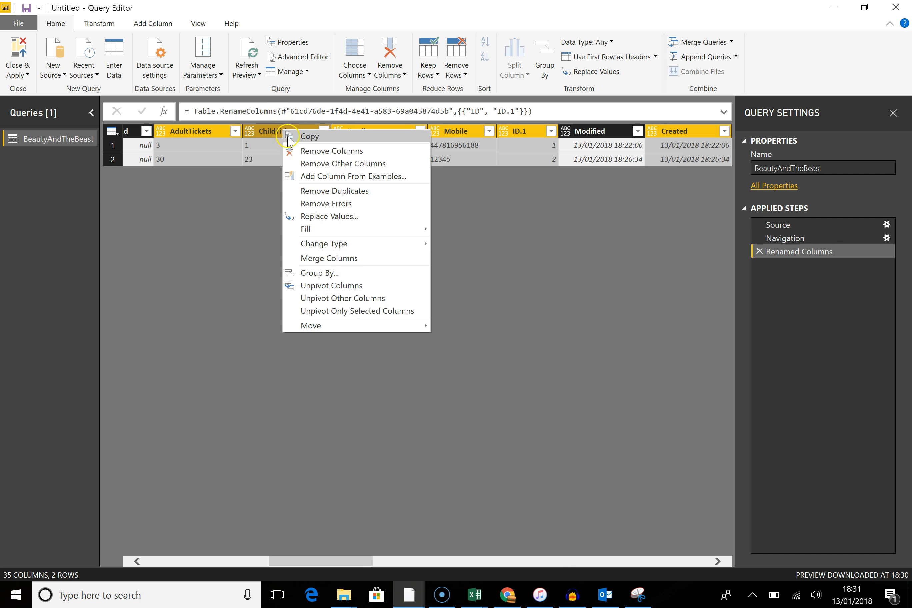
pyautogui.click(310, 165)
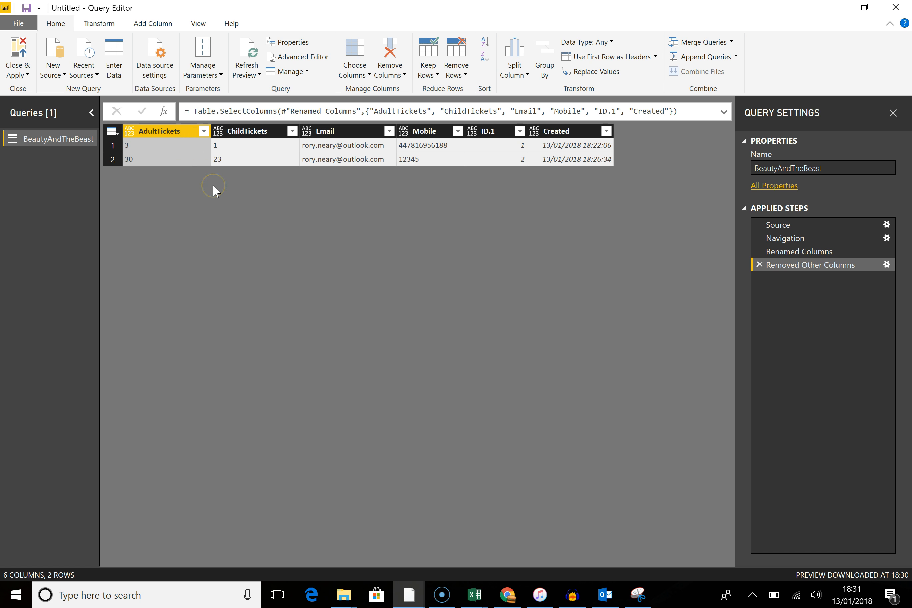
# Step: Change the data type of the AdultTickets and ChildTickets columns to Whole Number
pyautogui.click(228, 188)
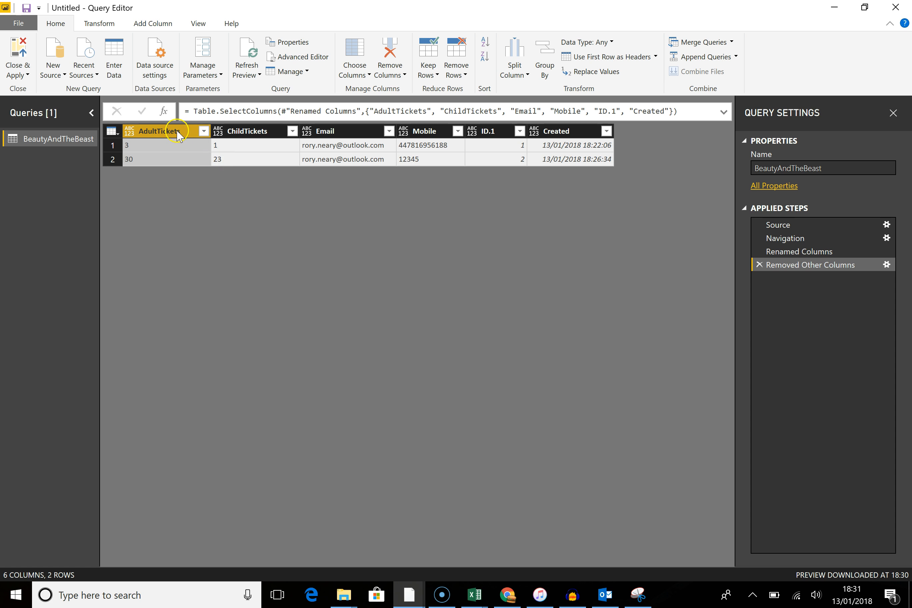
pyautogui.keyDown('ctrl'); pyautogui.click(235, 131); pyautogui.keyUp('ctrl')
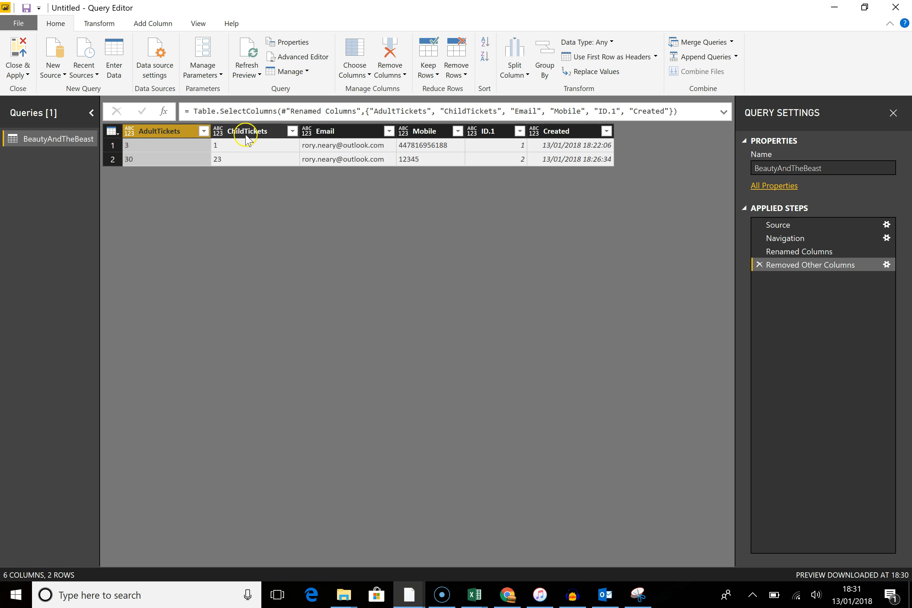
pyautogui.click(610, 41)
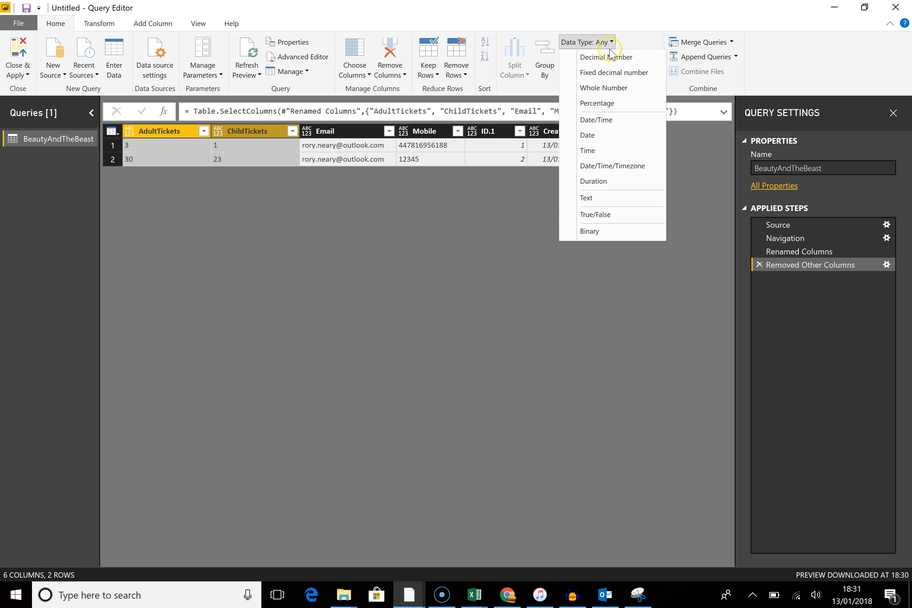
pyautogui.click(609, 91)
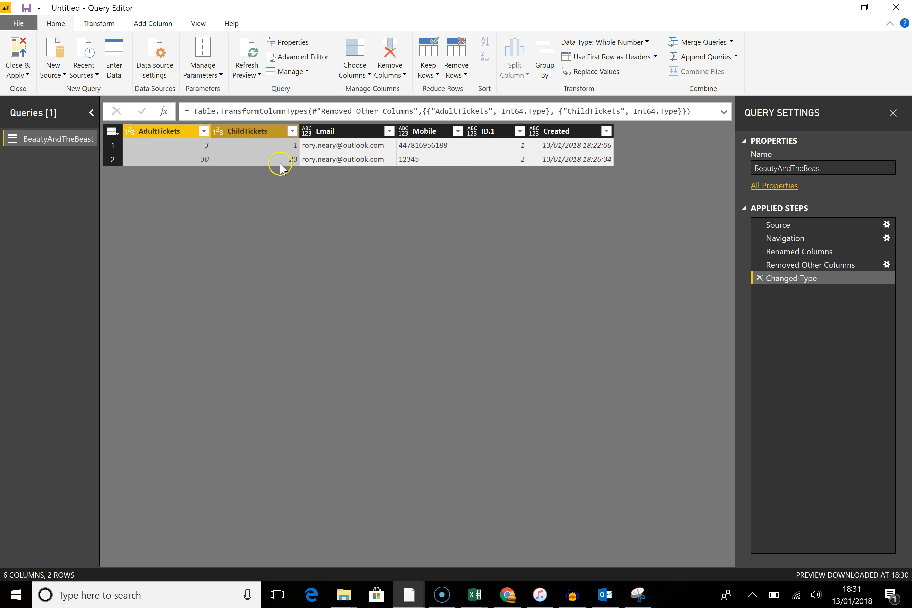
# Step: Add a custom column named TotalPrice with the formula [AdultTickets]*8+[ChildTickets]*7
pyautogui.click(322, 133)
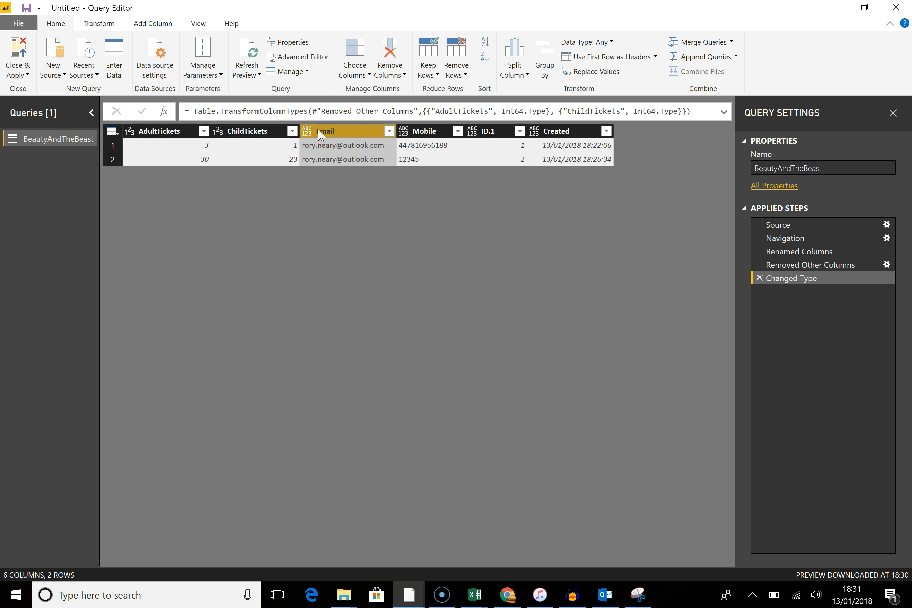
pyautogui.click(153, 25)
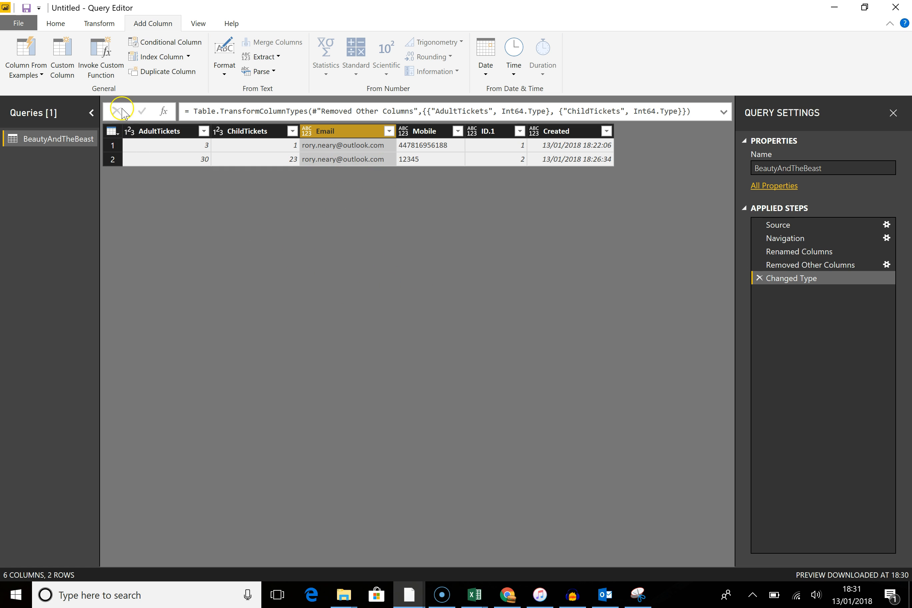
pyautogui.click(62, 59)
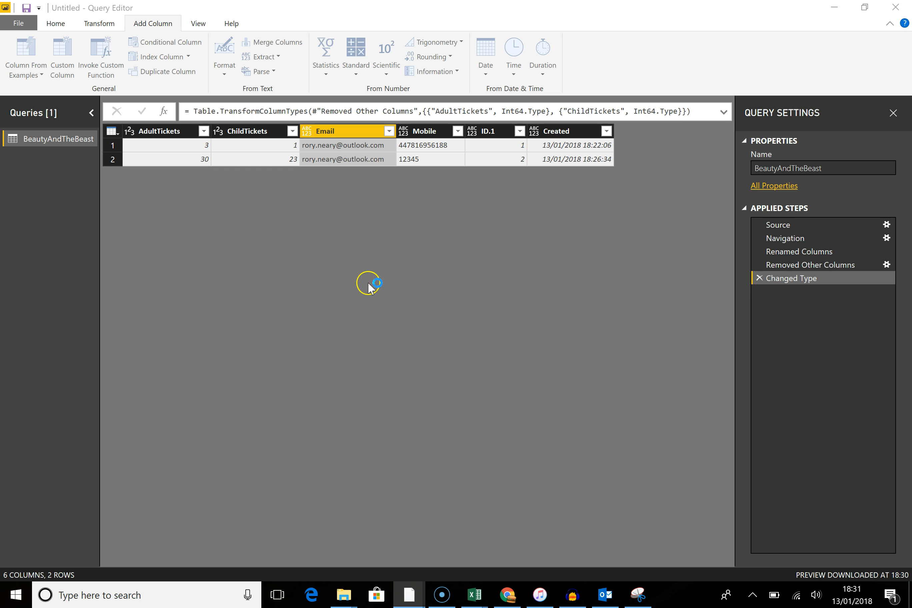
pyautogui.moveTo(301, 213); pyautogui.dragTo(204, 200)
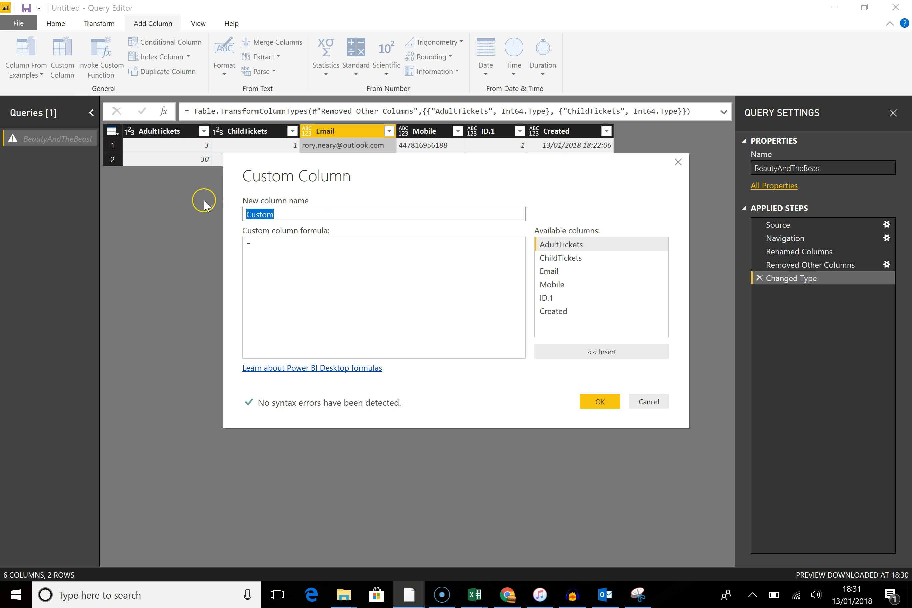
pyautogui.write('TotalPrice')
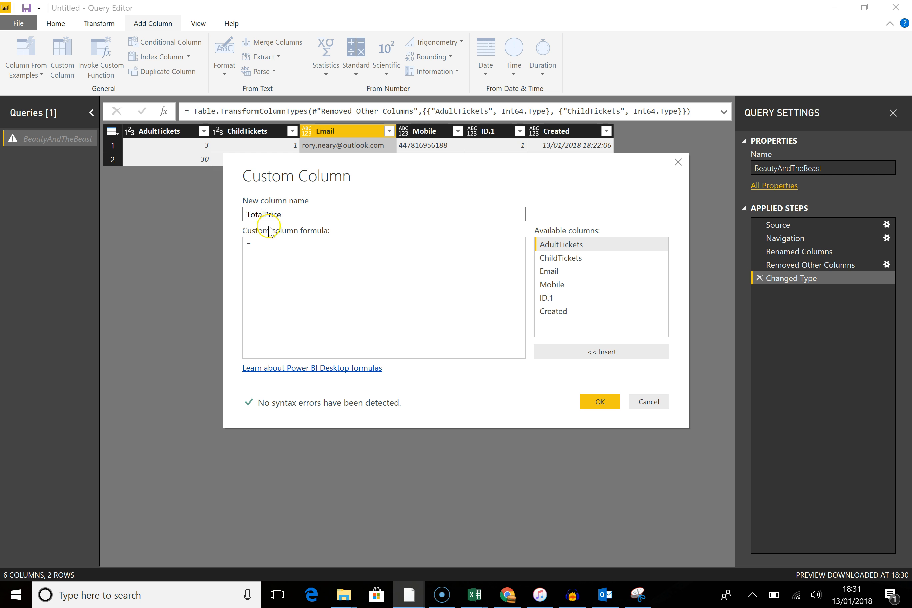
pyautogui.click(274, 251)
pyautogui.doubleClick(556, 246)
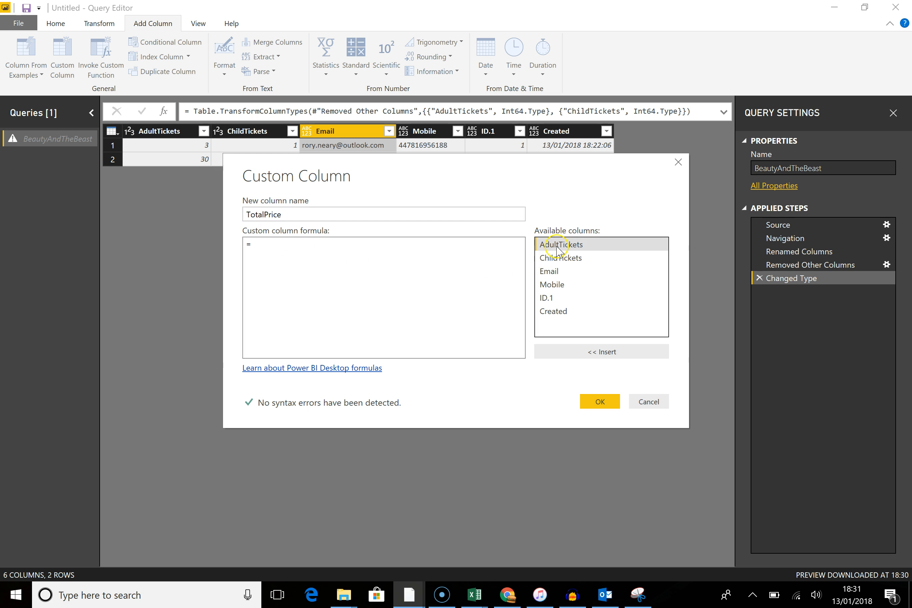
pyautogui.write('*10+')
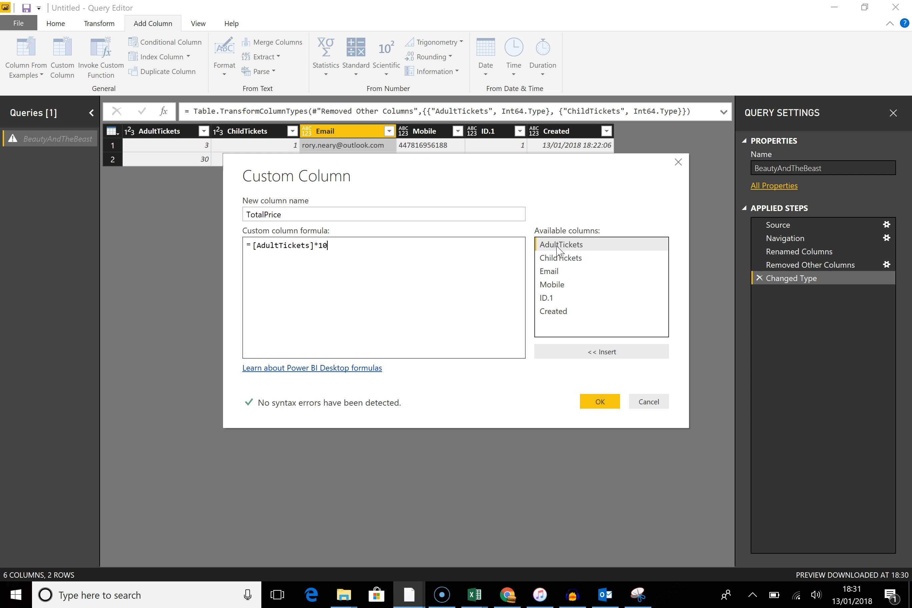
pyautogui.doubleClick(577, 258)
pyautogui.click(330, 245)
pyautogui.press('BackSpace')
pyautogui.press('BackSpace')
pyautogui.write('8')
pyautogui.click(397, 255)
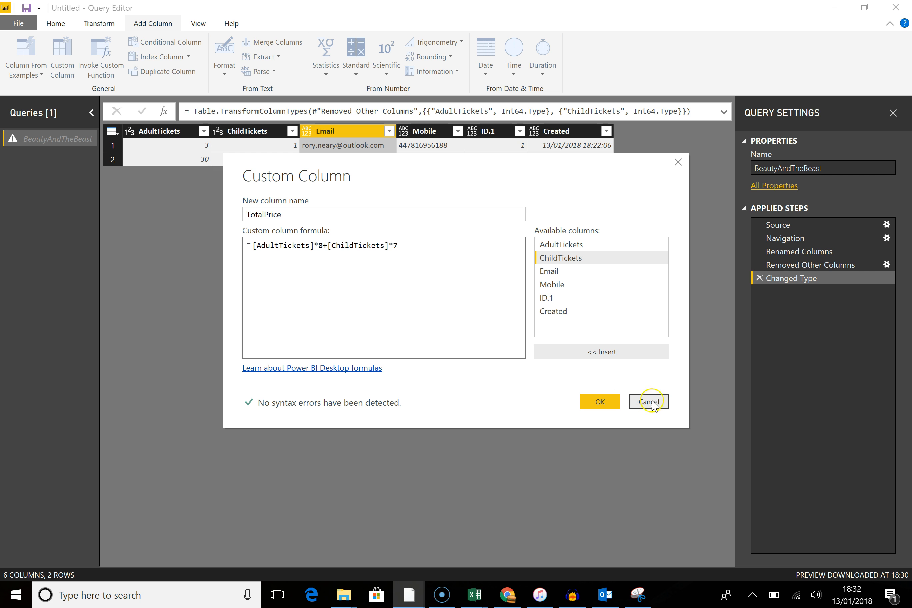
pyautogui.click(600, 401)
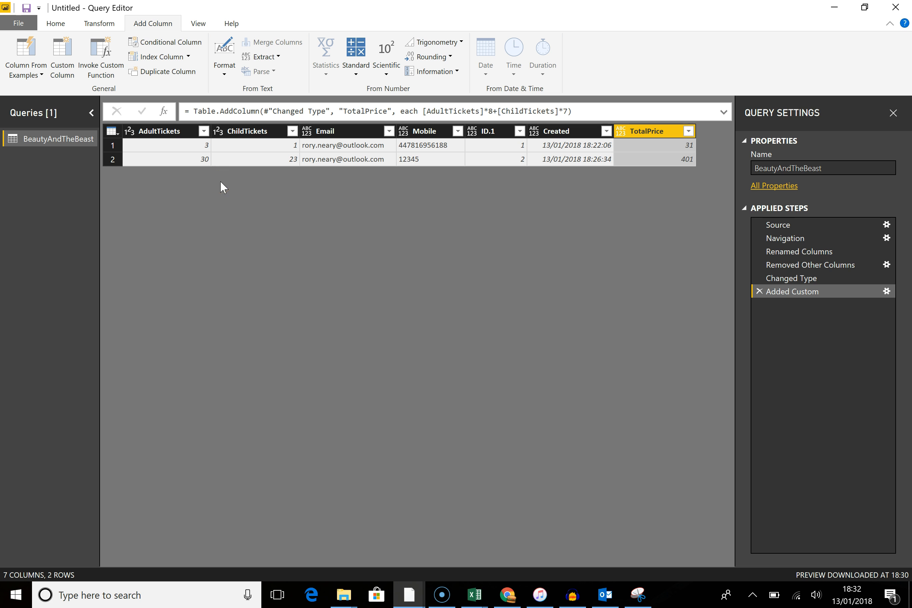
# Step: Close the query editor and apply the changes to the report
pyautogui.click(56, 23)
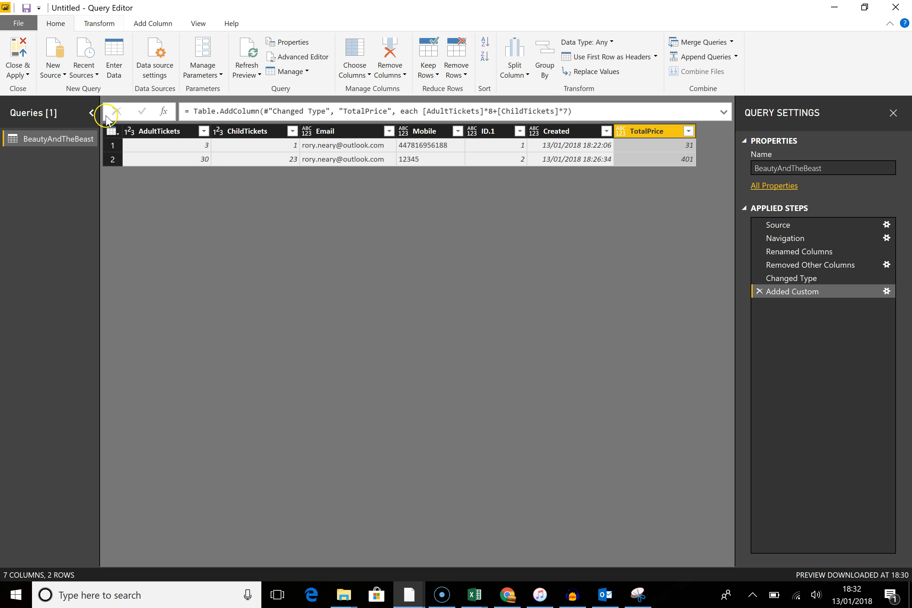
pyautogui.click(24, 45)
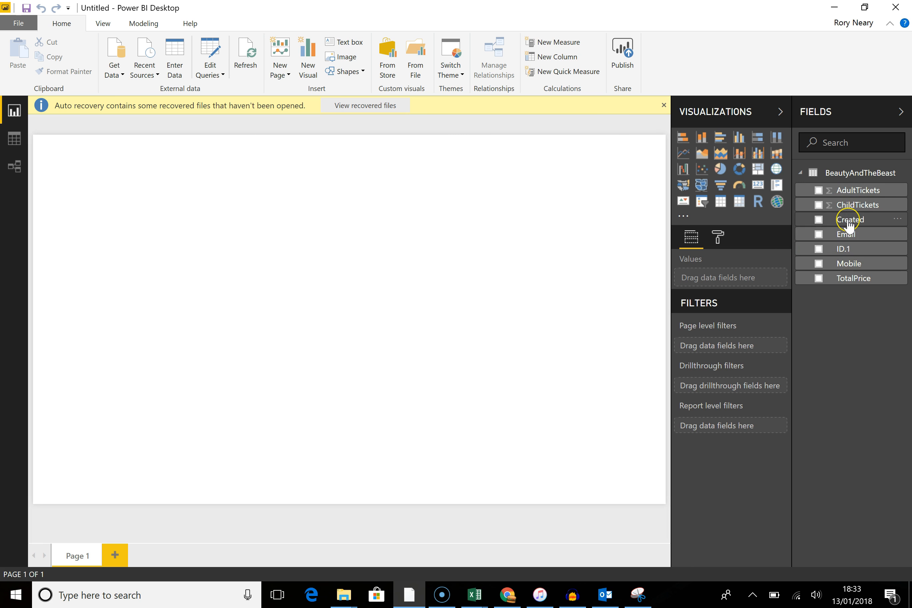
pyautogui.moveTo(849, 226); pyautogui.dragTo(282, 198)
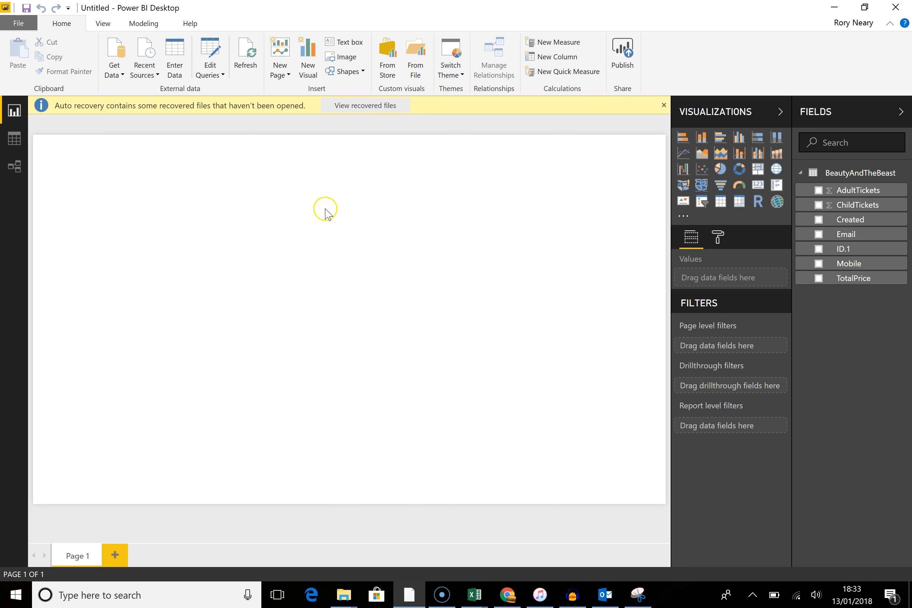
# Step: Add a card visual showing AdultTickets and move it to the top of the page
pyautogui.moveTo(849, 200); pyautogui.dragTo(261, 204)
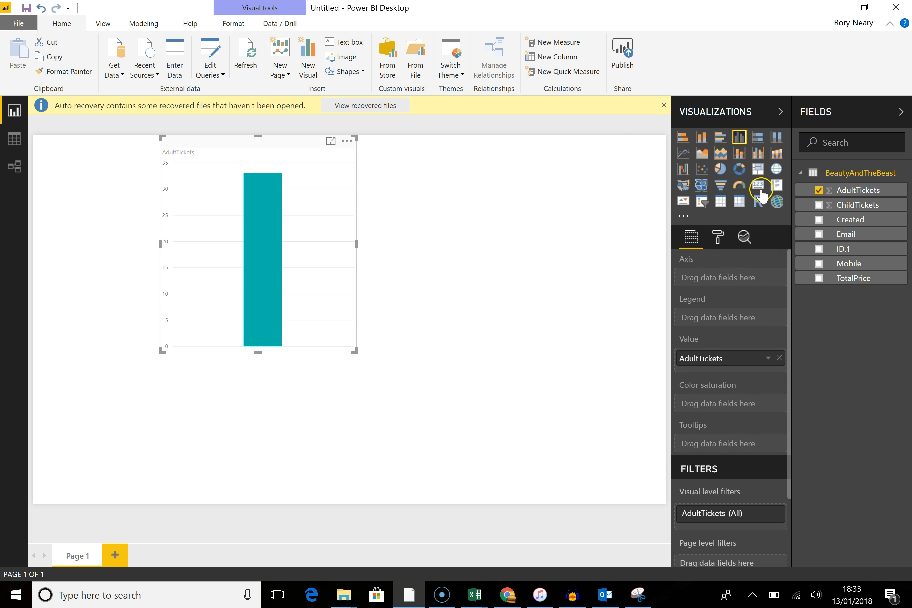
pyautogui.click(757, 185)
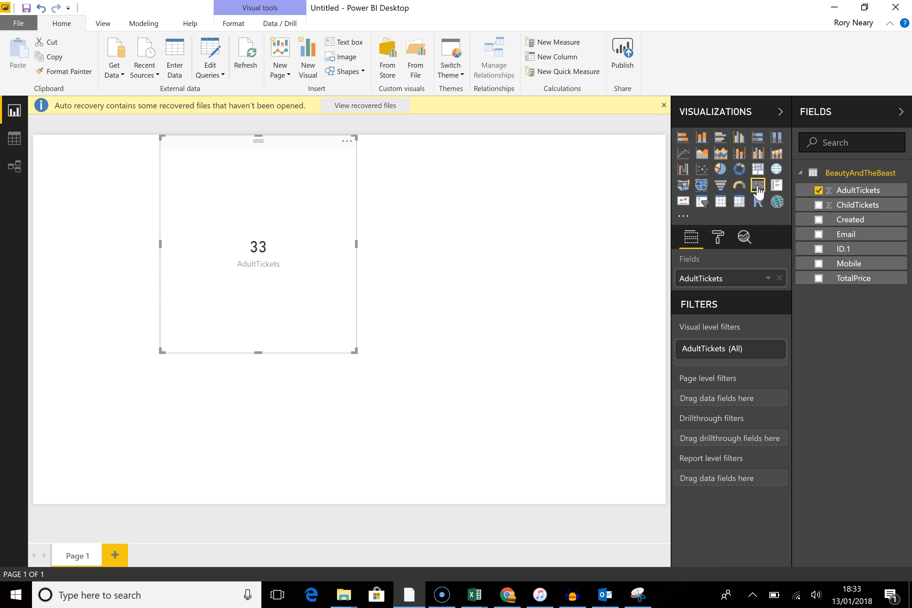
pyautogui.moveTo(256, 349); pyautogui.dragTo(279, 226)
# Step: Add a second card visual showing ChildTickets and move it up beside the first card
pyautogui.moveTo(844, 204); pyautogui.dragTo(445, 235)
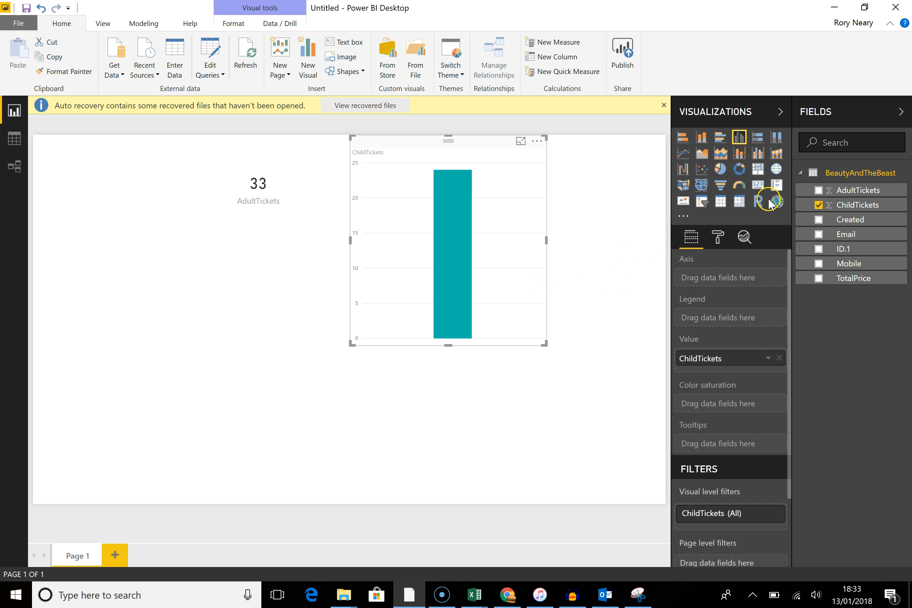
pyautogui.click(759, 185)
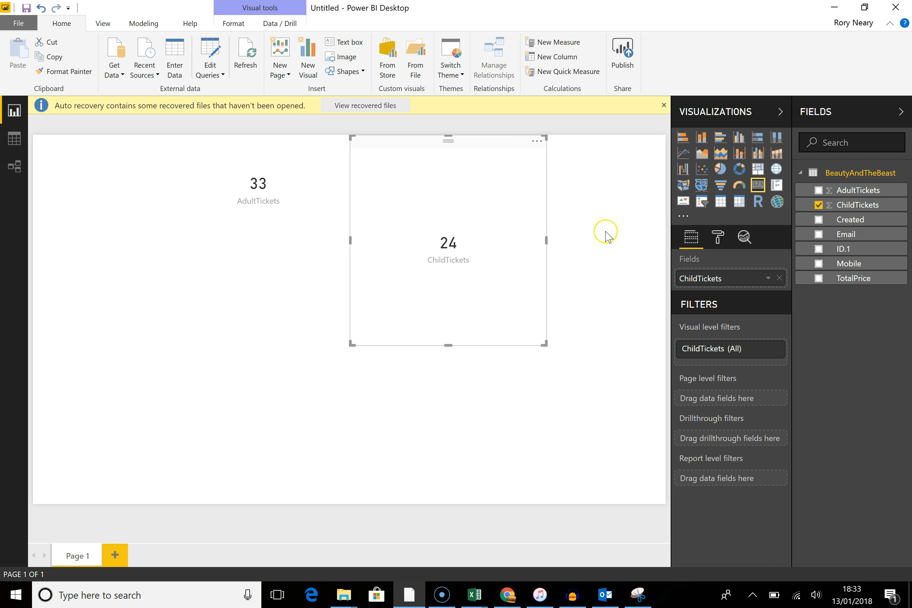
pyautogui.moveTo(447, 345); pyautogui.dragTo(456, 217)
# Step: Add a table visual with the ChildTickets, Created, AdultTickets, Email, ID.1 and Mobile fields
pyautogui.click(428, 232)
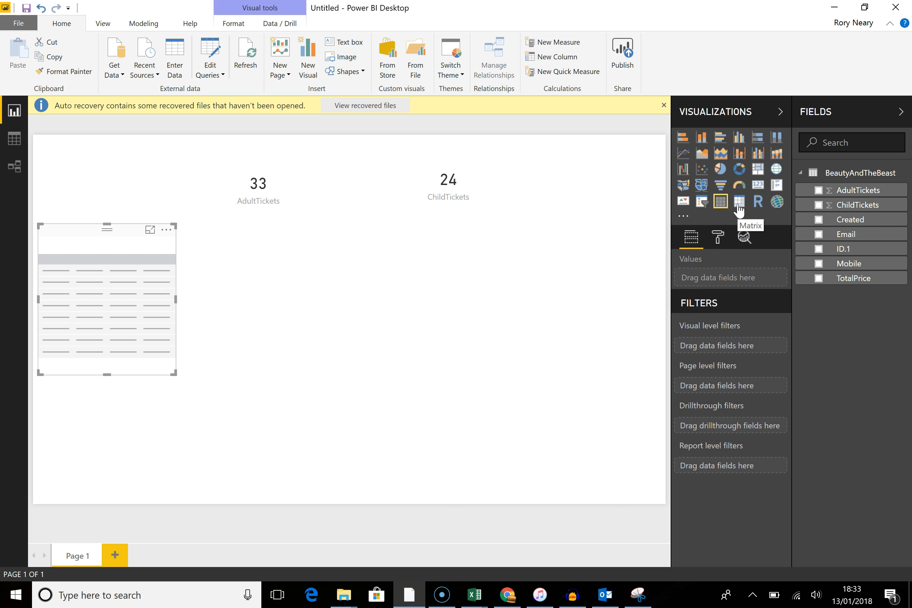
pyautogui.click(819, 205)
pyautogui.click(819, 220)
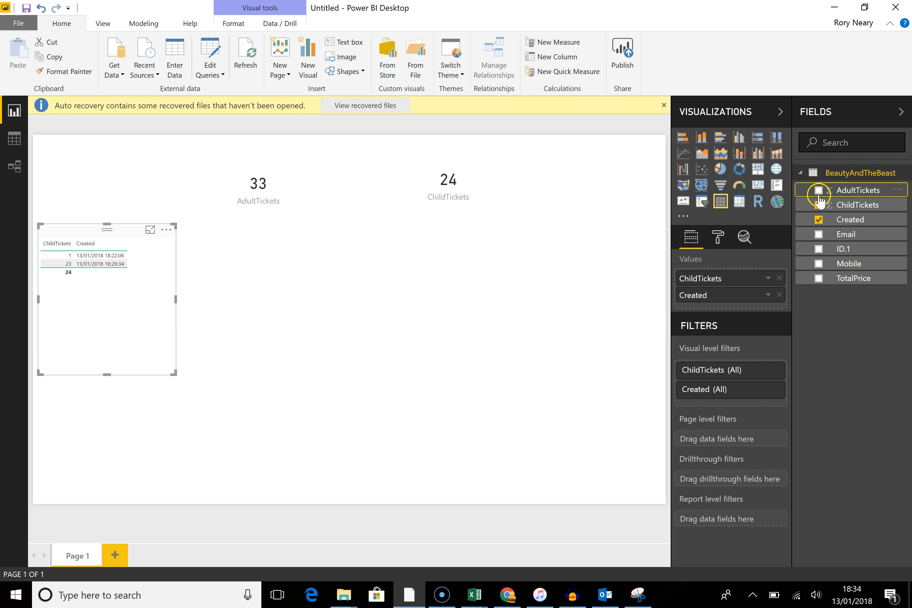
pyautogui.click(818, 191)
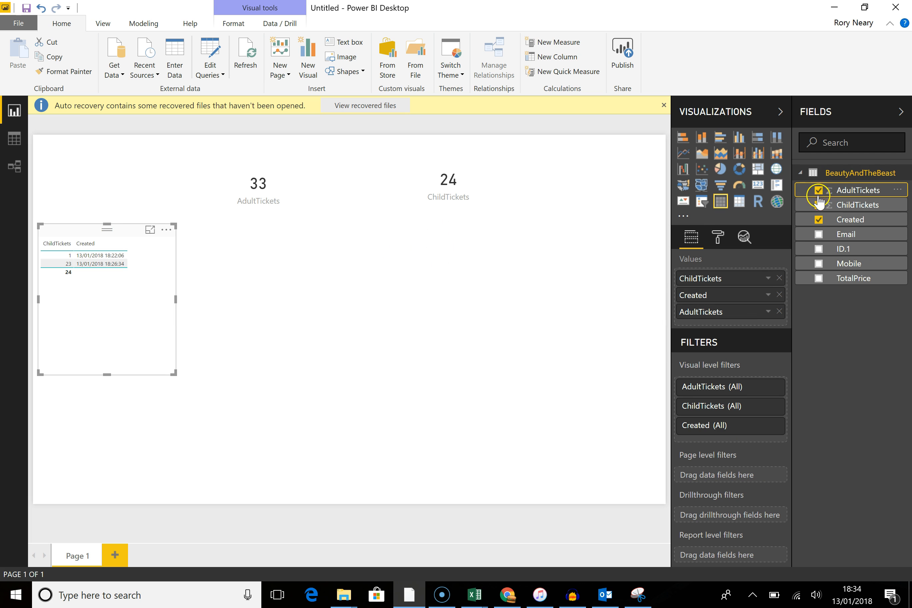
pyautogui.click(818, 234)
pyautogui.click(819, 250)
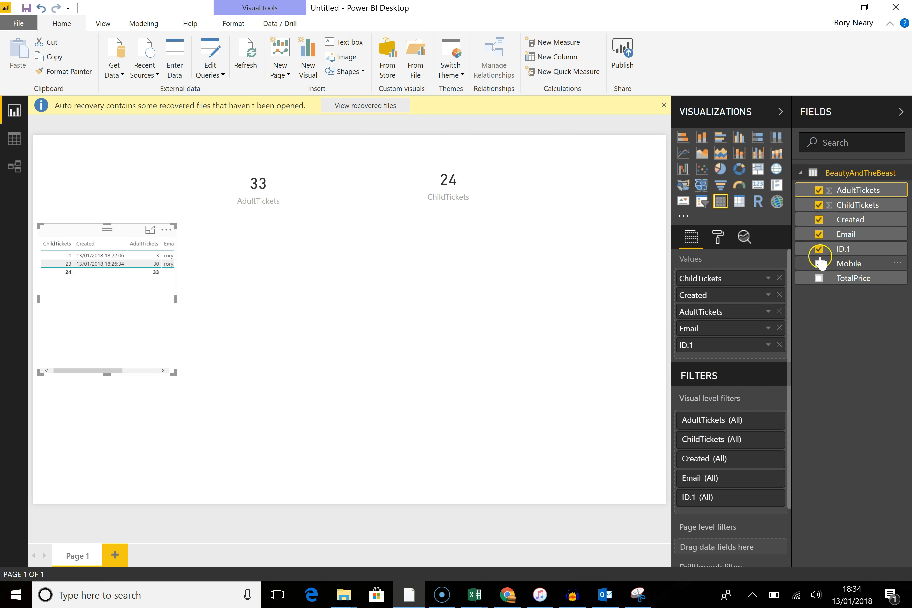
pyautogui.click(818, 264)
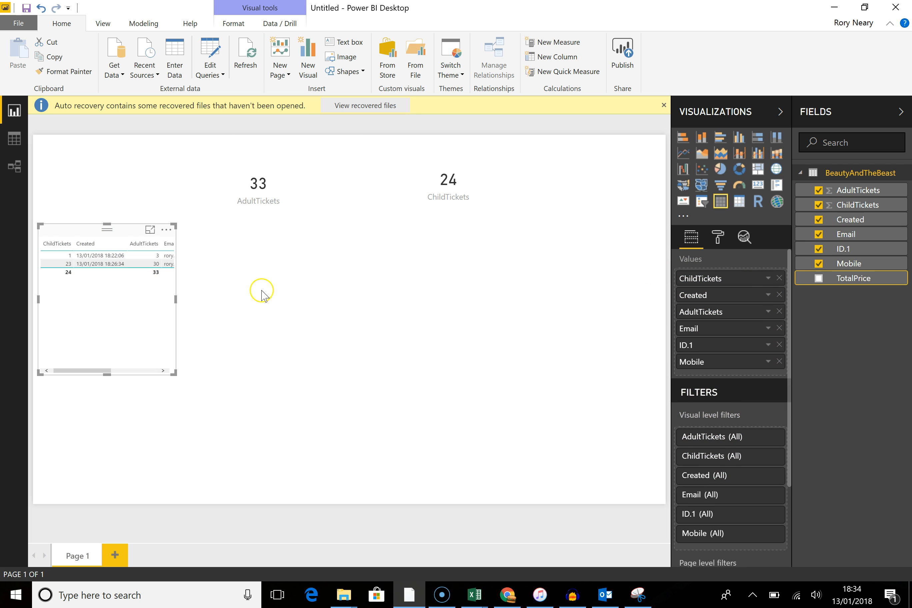
# Step: Enlarge the table visual so it spans most of the page width below the cards
pyautogui.moveTo(175, 300); pyautogui.dragTo(578, 349)
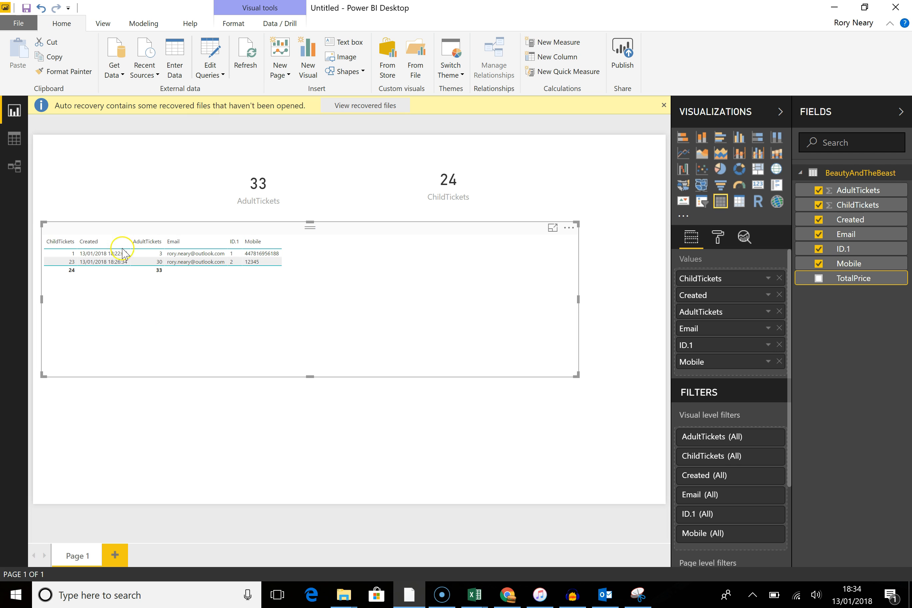
pyautogui.moveTo(313, 375); pyautogui.dragTo(306, 417)
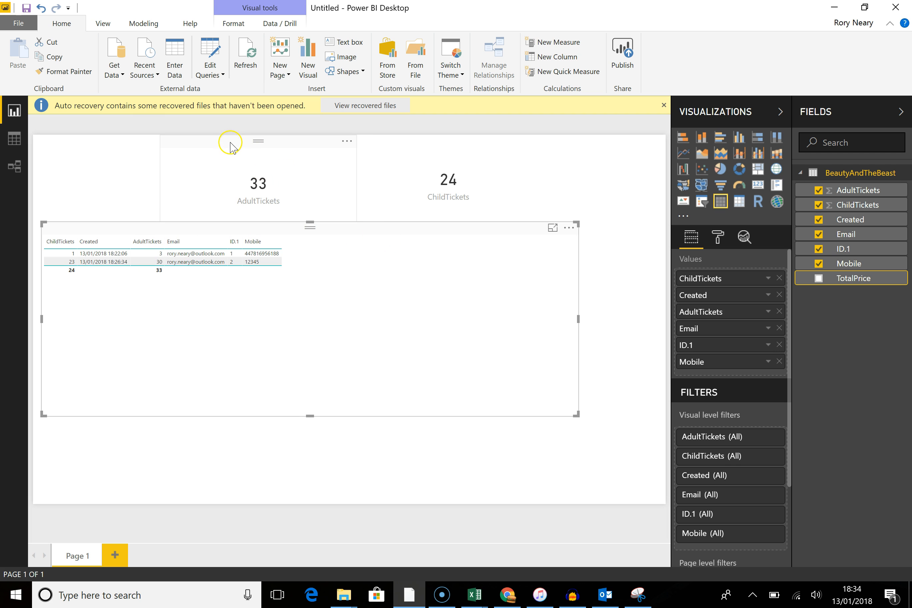
# Step: Move the AdultTickets and ChildTickets cards to the left above the table
pyautogui.click(133, 144)
pyautogui.click(456, 160)
pyautogui.moveTo(423, 142); pyautogui.dragTo(273, 146)
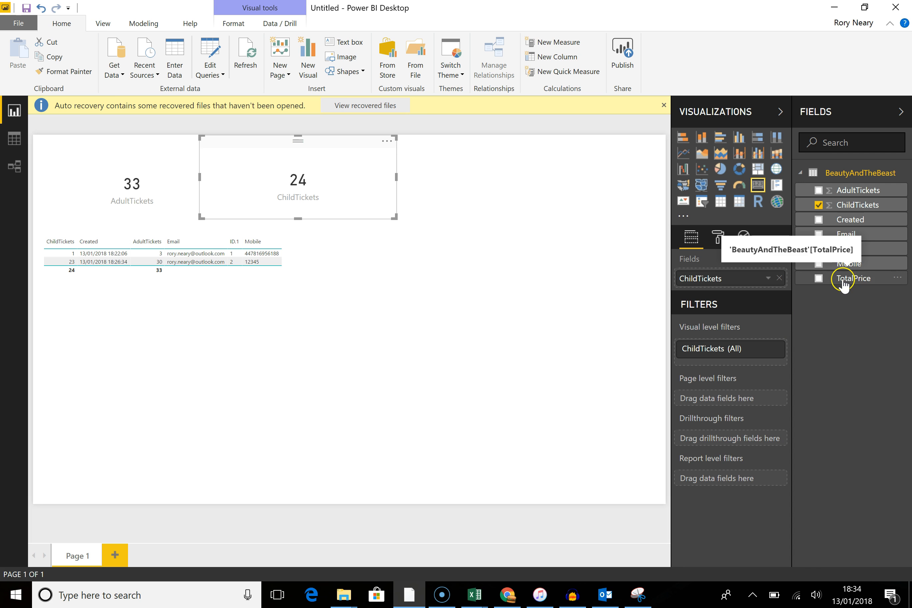
# Step: Add the TotalPrice field to the table visual
pyautogui.moveTo(843, 280); pyautogui.dragTo(223, 264)
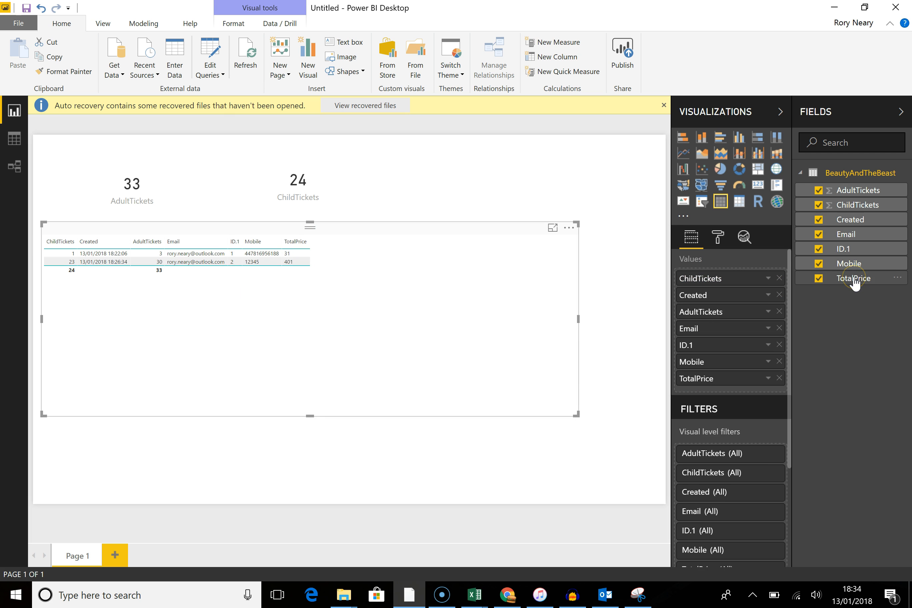
# Step: In the query editor, set the TotalPrice column's data type to Whole Number, then close and apply
pyautogui.click(210, 59)
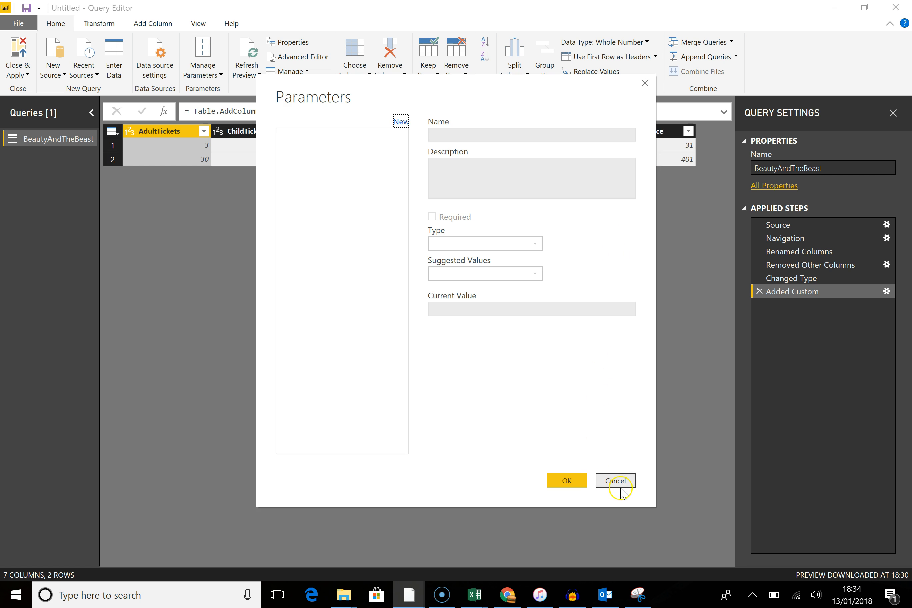
pyautogui.click(616, 481)
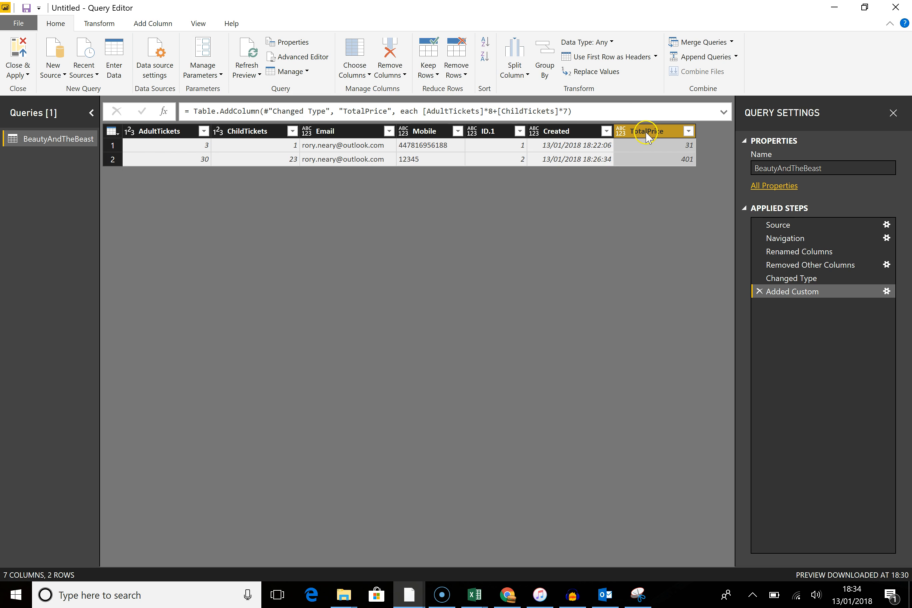
pyautogui.click(600, 43)
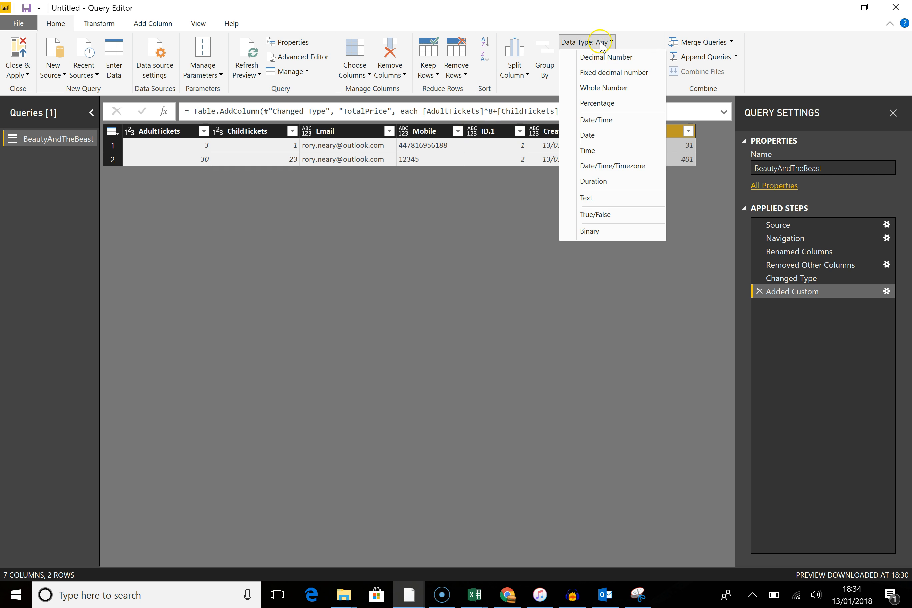
pyautogui.click(604, 88)
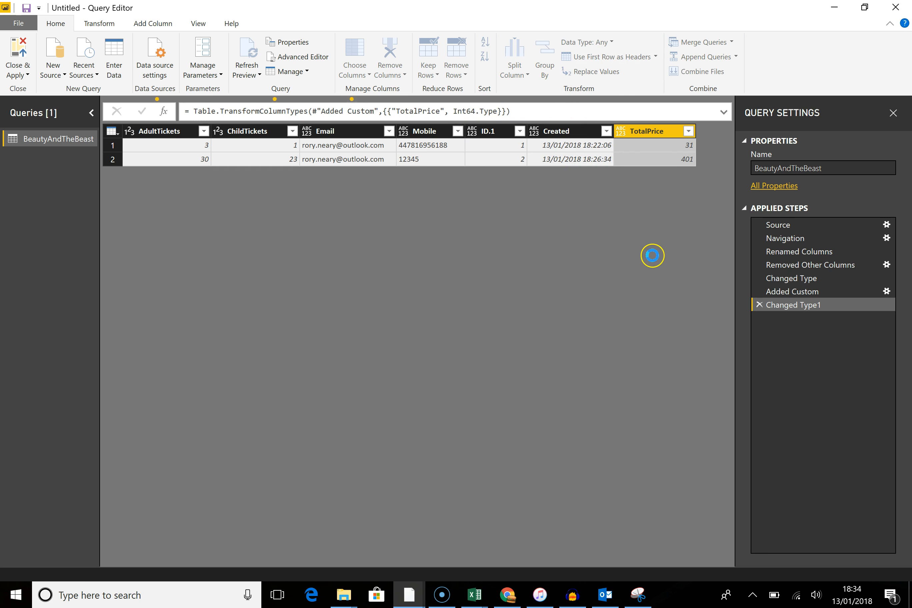
pyautogui.click(12, 46)
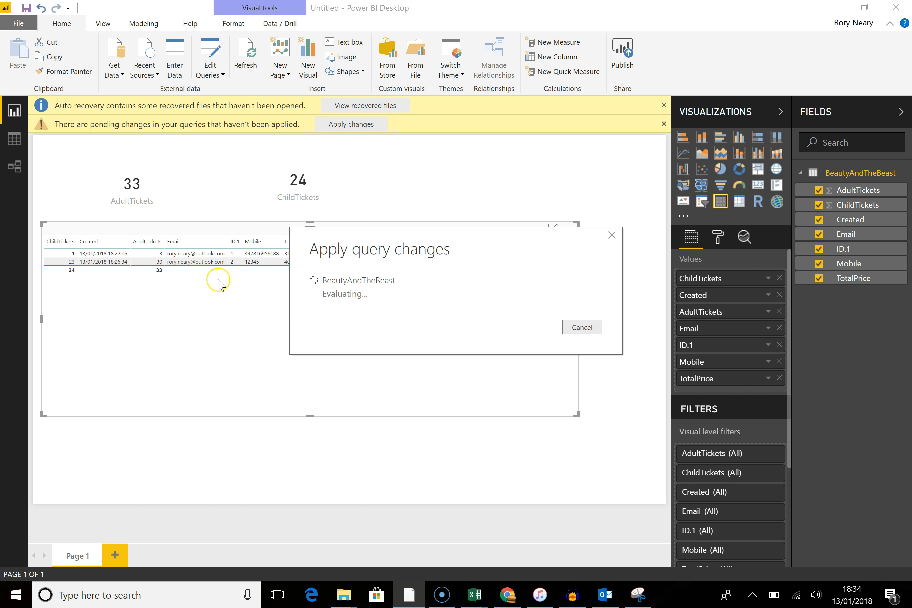
# Step: Remove and re-add TotalPrice in the table visual to refresh its values
pyautogui.click(287, 275)
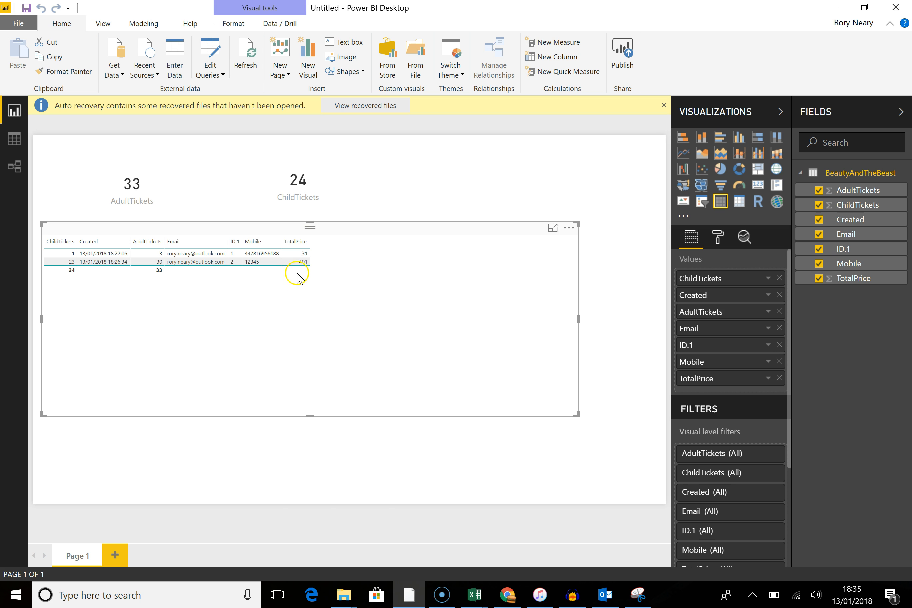
pyautogui.click(819, 279)
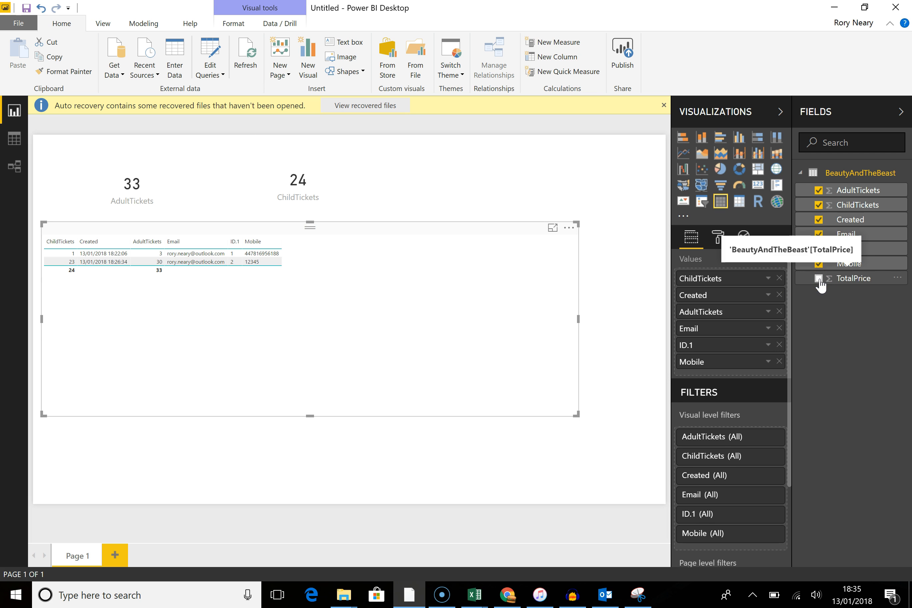
pyautogui.click(819, 279)
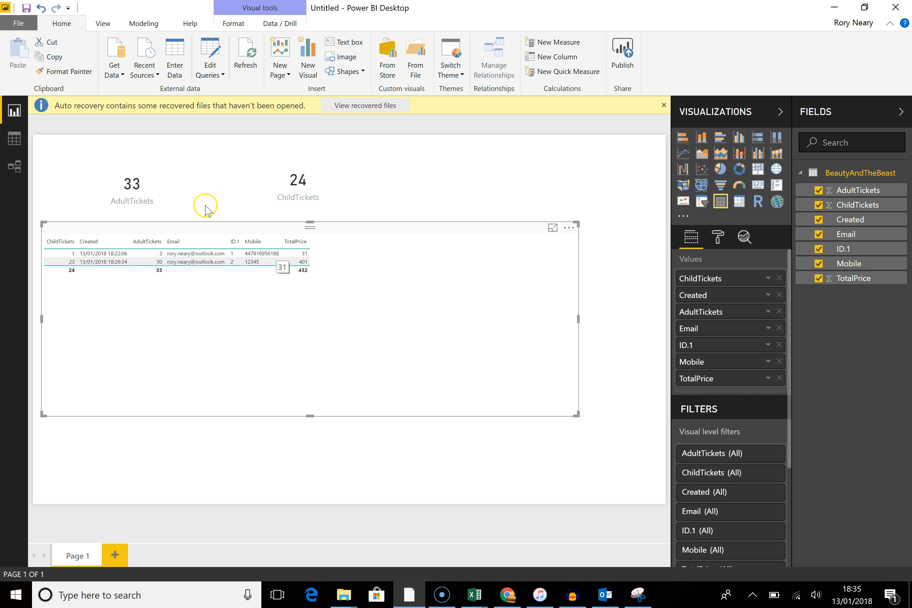
# Step: Start publishing and save the report as BeautyAndTheBeast
pyautogui.click(622, 59)
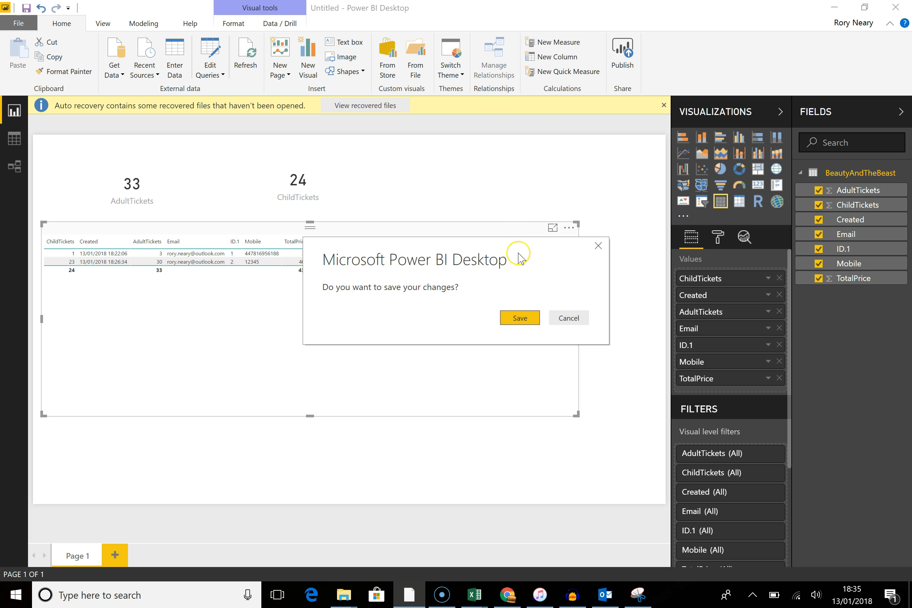
pyautogui.click(520, 316)
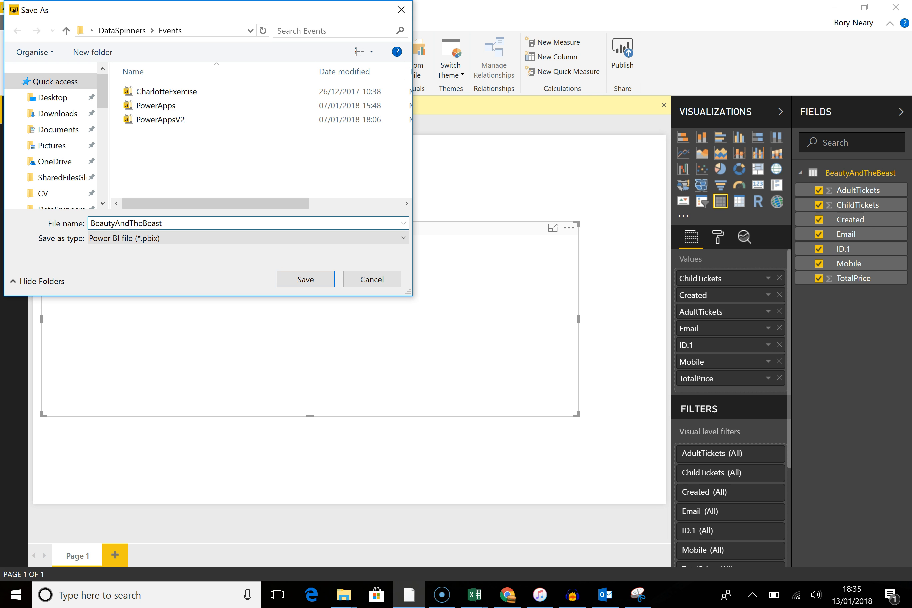
pyautogui.press('Return')
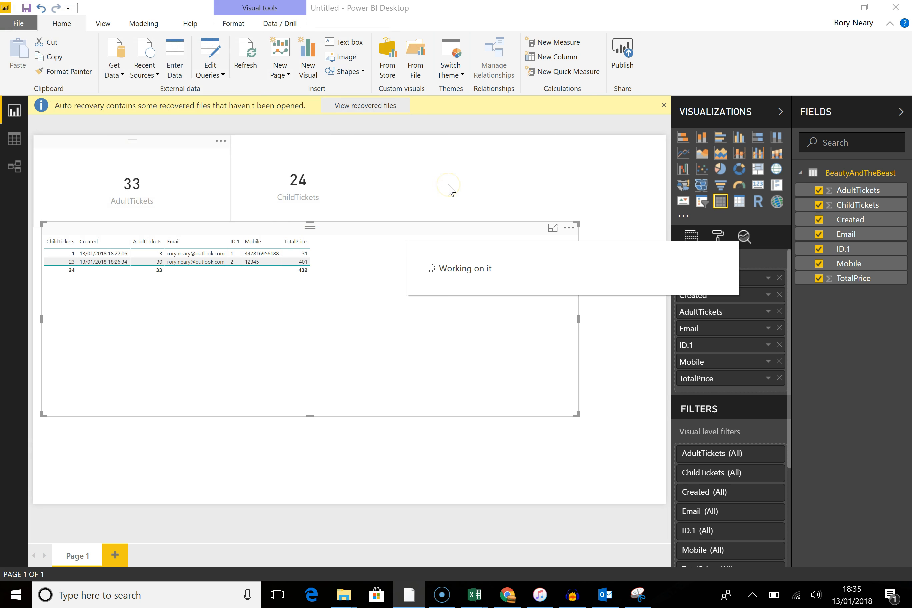
# Step: Publish the report to the Events workspace
pyautogui.click(378, 257)
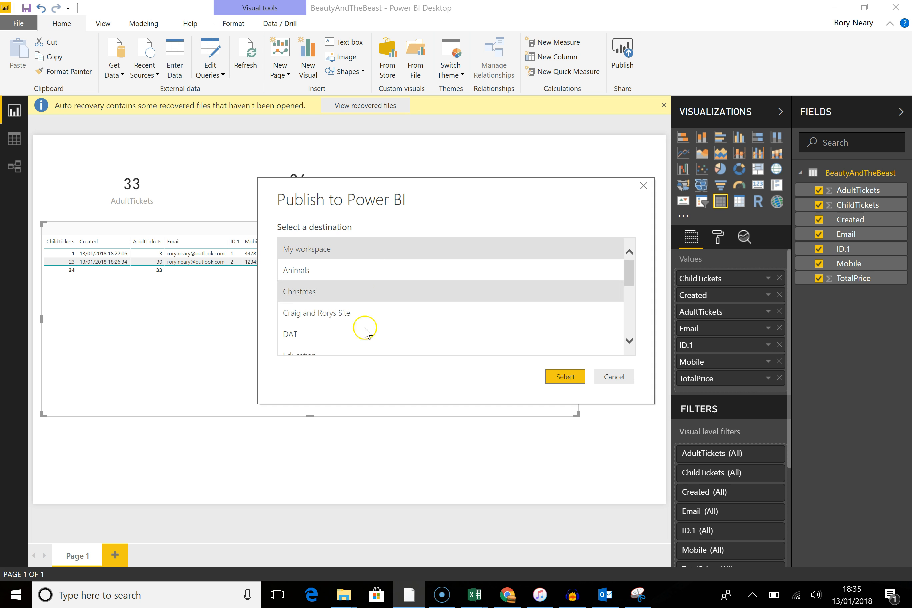
pyautogui.scroll(-3, 386, 312)
pyautogui.click(328, 325)
pyautogui.click(572, 382)
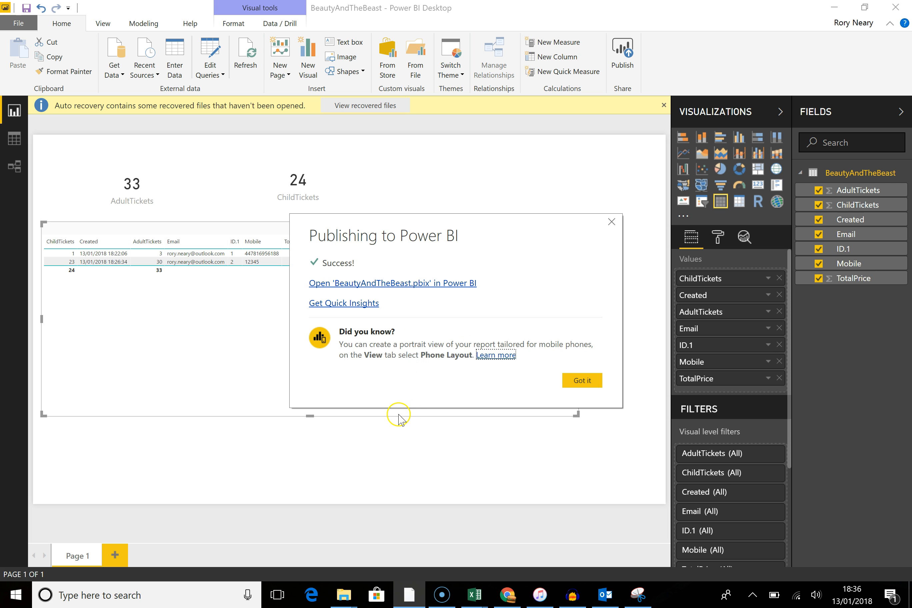
# Step: Open the published BeautyAndTheBeast report in the Power BI service and expand the Events workspace
pyautogui.click(427, 286)
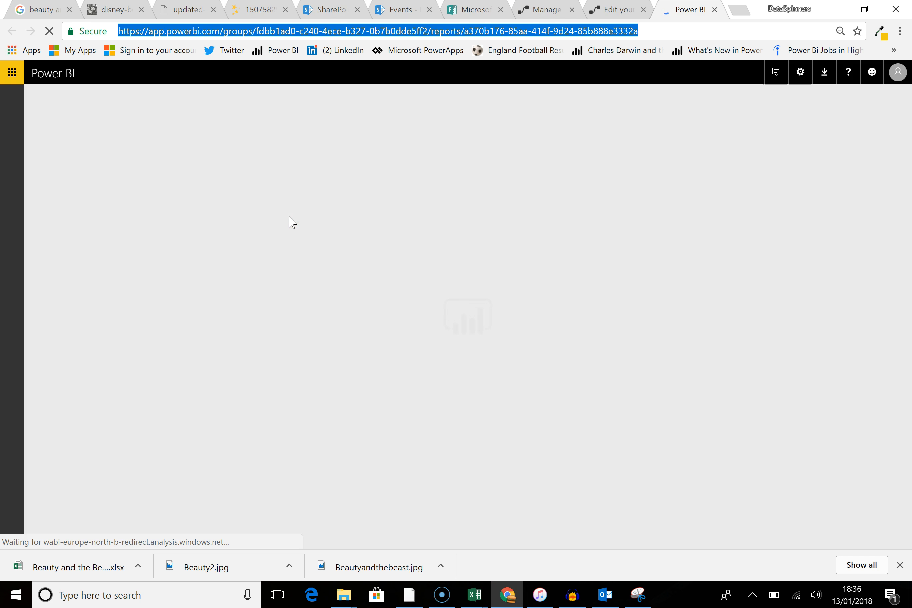
pyautogui.click(252, 220)
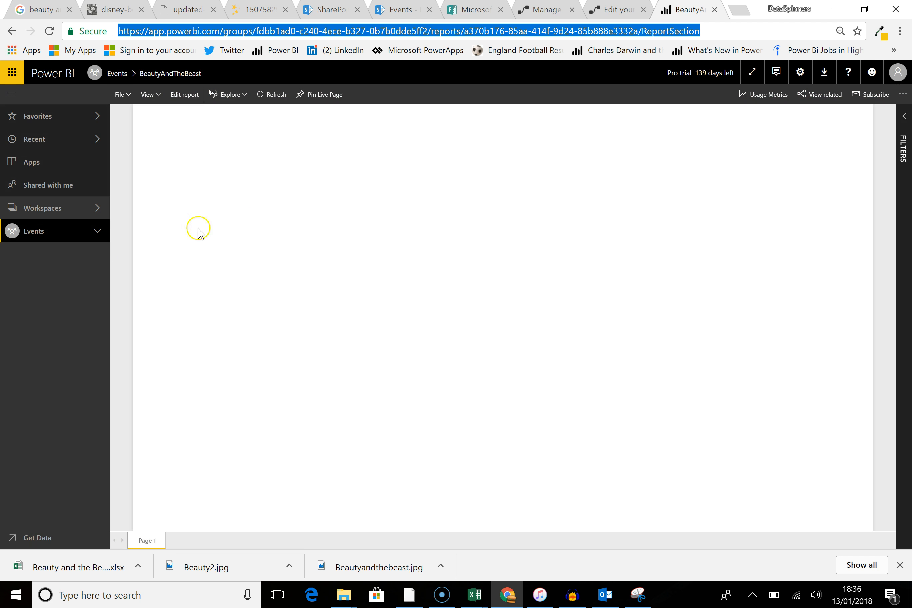
pyautogui.click(95, 233)
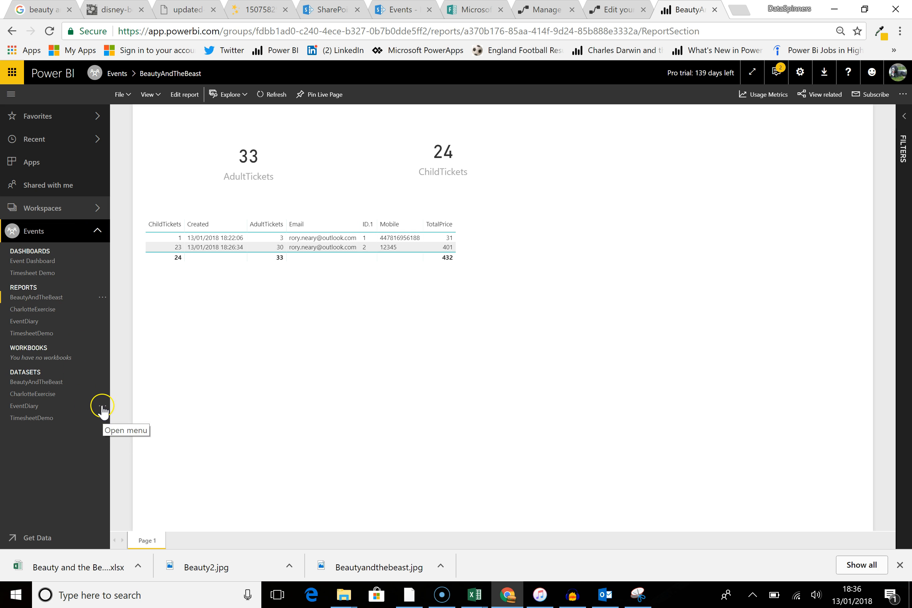
# Step: Open the BeautyAndTheBeast dataset's scheduled refresh settings and turn on keeping the data up to date
pyautogui.click(102, 383)
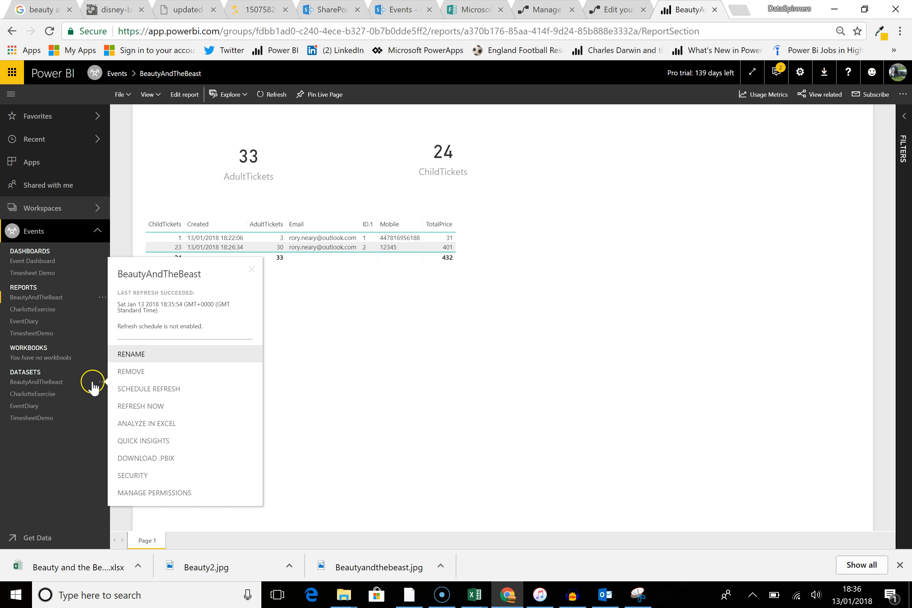
pyautogui.click(178, 392)
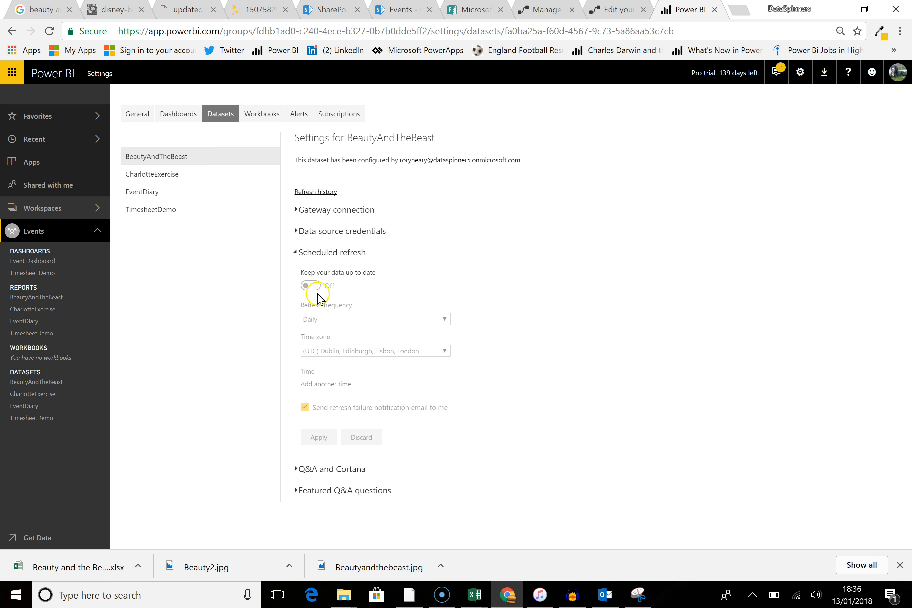
pyautogui.click(320, 255)
pyautogui.click(318, 255)
pyautogui.click(310, 286)
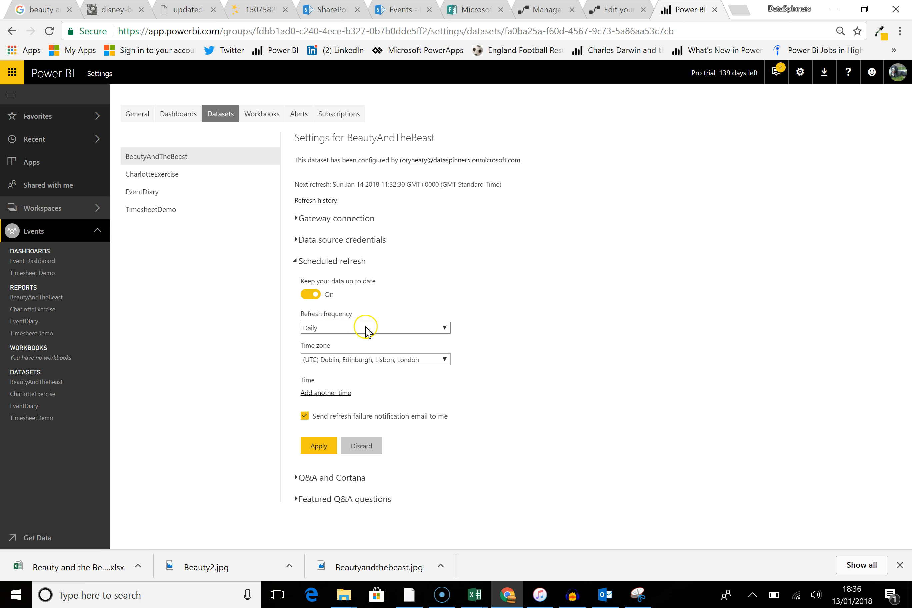
# Step: Keep the refresh frequency Daily and add a refresh time of 6:00 AM
pyautogui.click(448, 328)
pyautogui.click(375, 334)
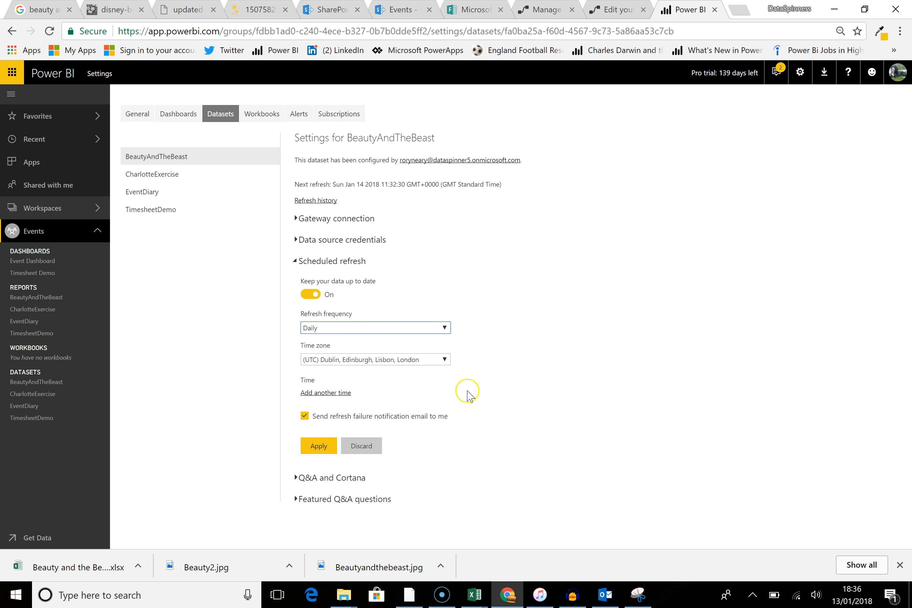
pyautogui.click(316, 393)
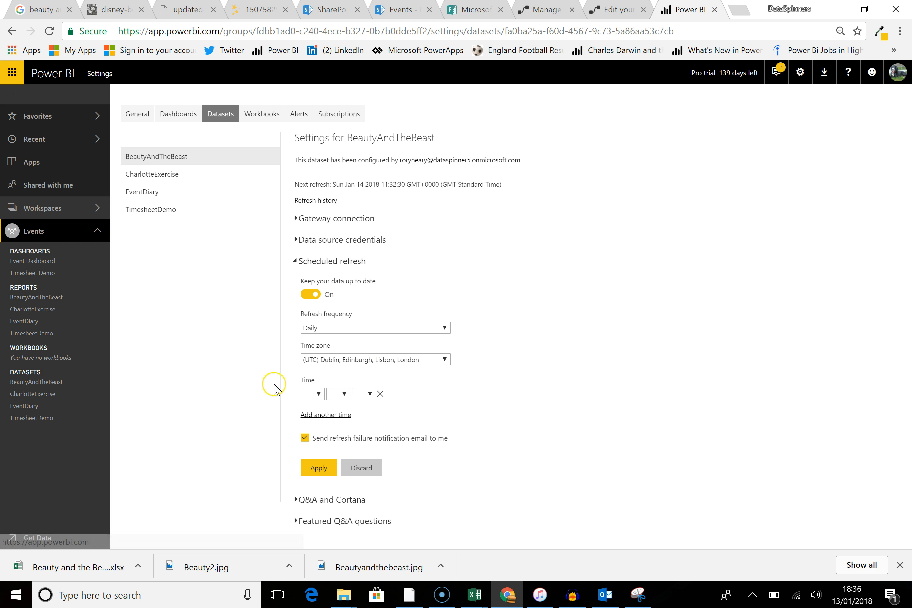
pyautogui.click(318, 394)
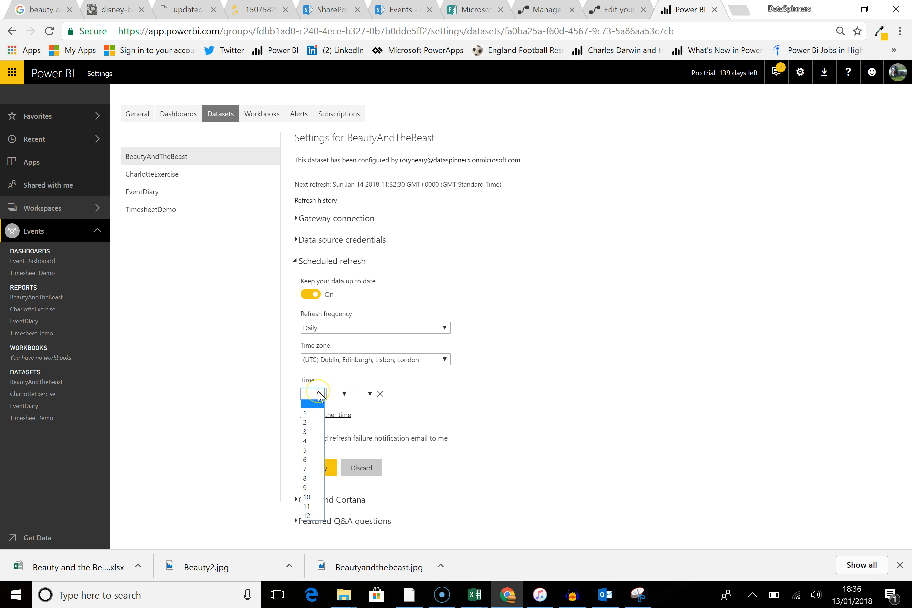
pyautogui.click(313, 460)
pyautogui.click(342, 394)
pyautogui.click(338, 405)
pyautogui.click(370, 394)
pyautogui.click(358, 411)
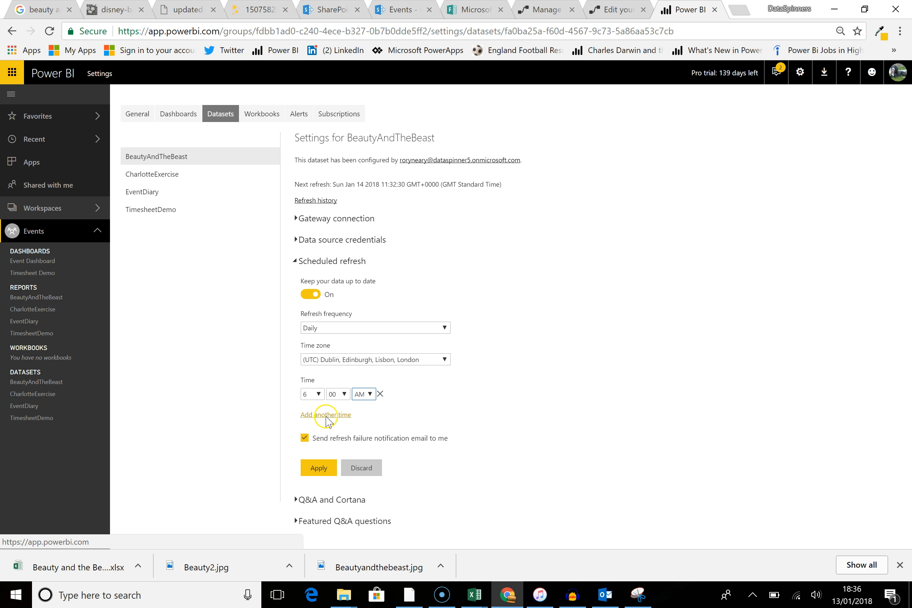
# Step: Add a second refresh time set to 6:00 AM
pyautogui.click(326, 415)
pyautogui.click(318, 416)
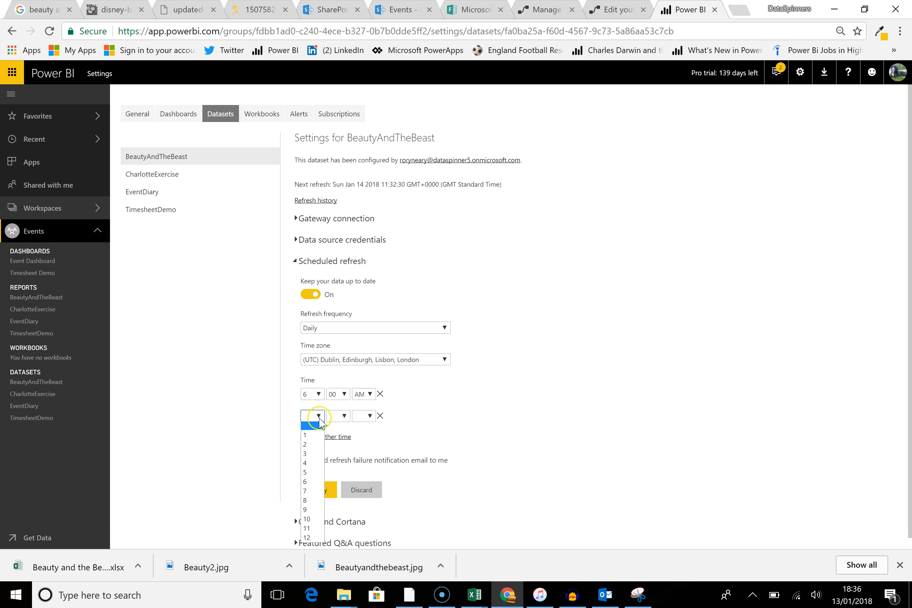
pyautogui.click(310, 482)
pyautogui.click(344, 416)
pyautogui.click(335, 434)
pyautogui.click(369, 416)
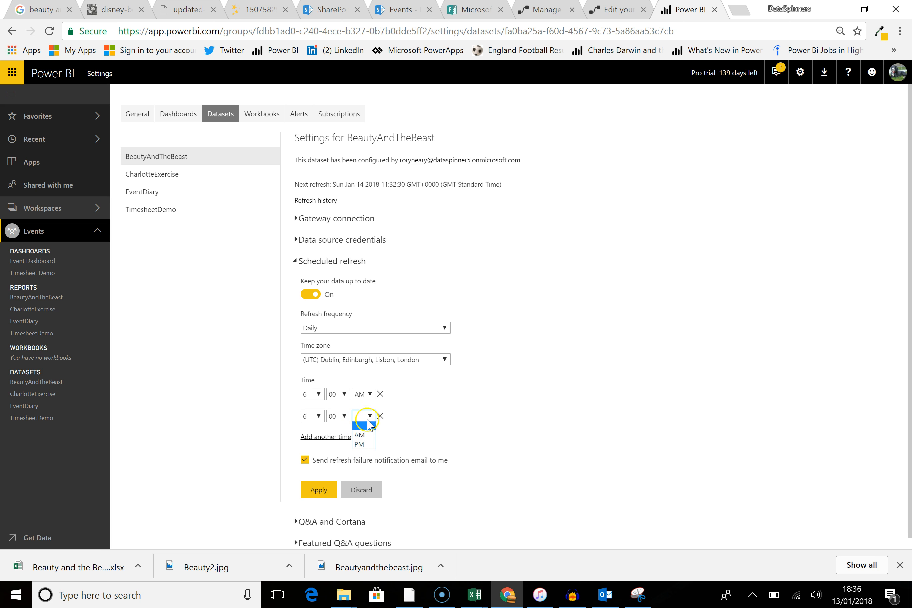
pyautogui.click(363, 435)
# Step: Add a third refresh time of 4:00 PM and change the second refresh time to 6:00 PM
pyautogui.click(326, 437)
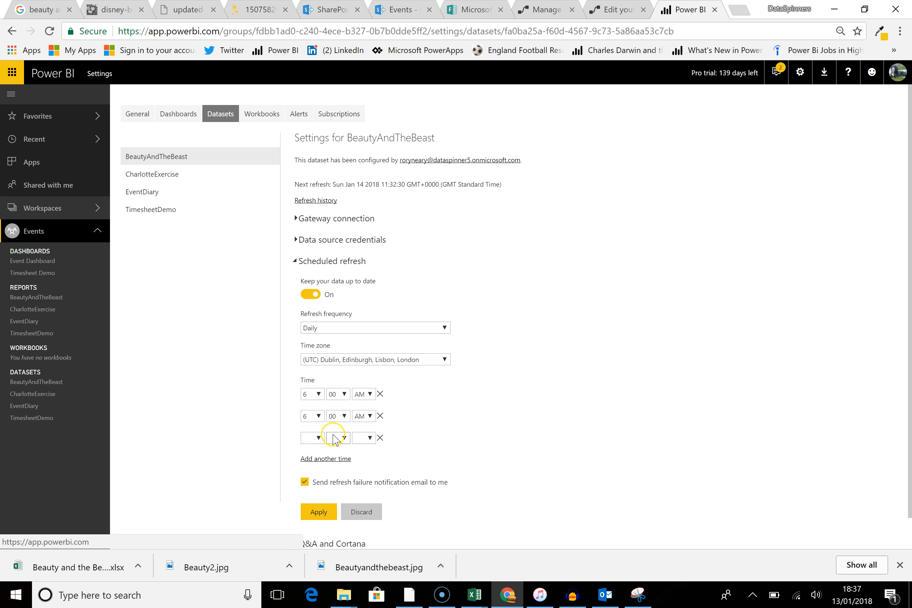
pyautogui.click(319, 438)
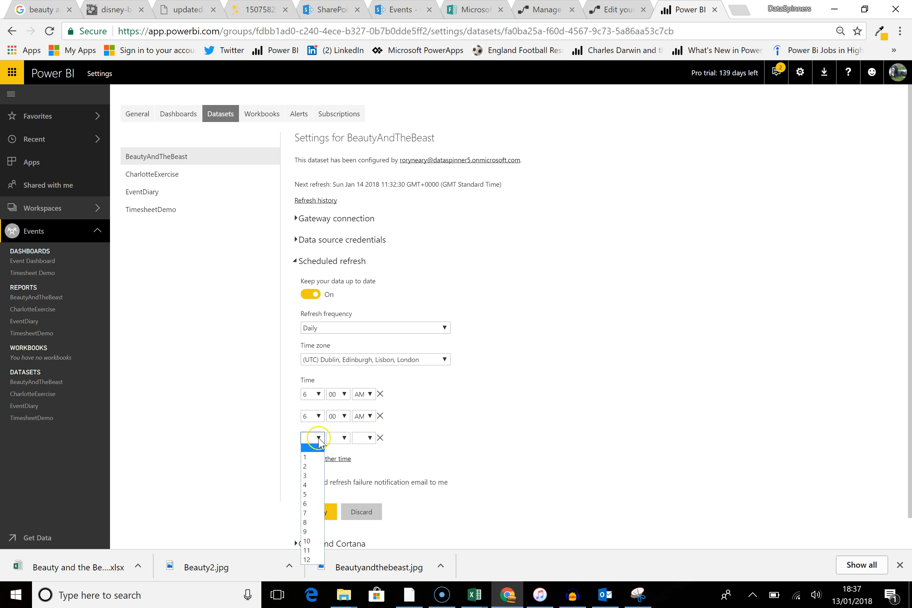
pyautogui.click(305, 485)
pyautogui.click(344, 437)
pyautogui.click(340, 456)
pyautogui.click(370, 438)
pyautogui.click(361, 467)
pyautogui.click(370, 415)
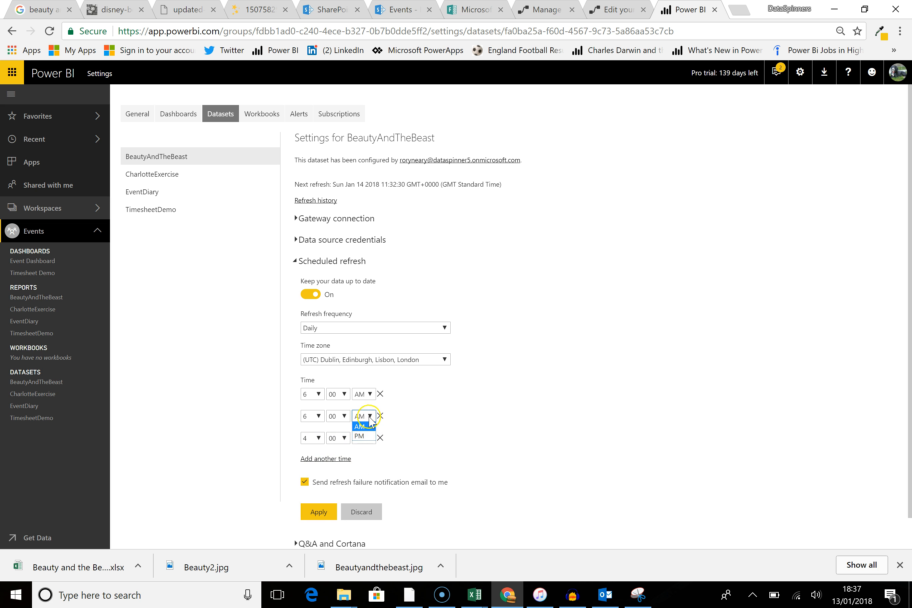
pyautogui.click(360, 444)
# Step: Add a fourth refresh time of 8:00 PM
pyautogui.click(310, 458)
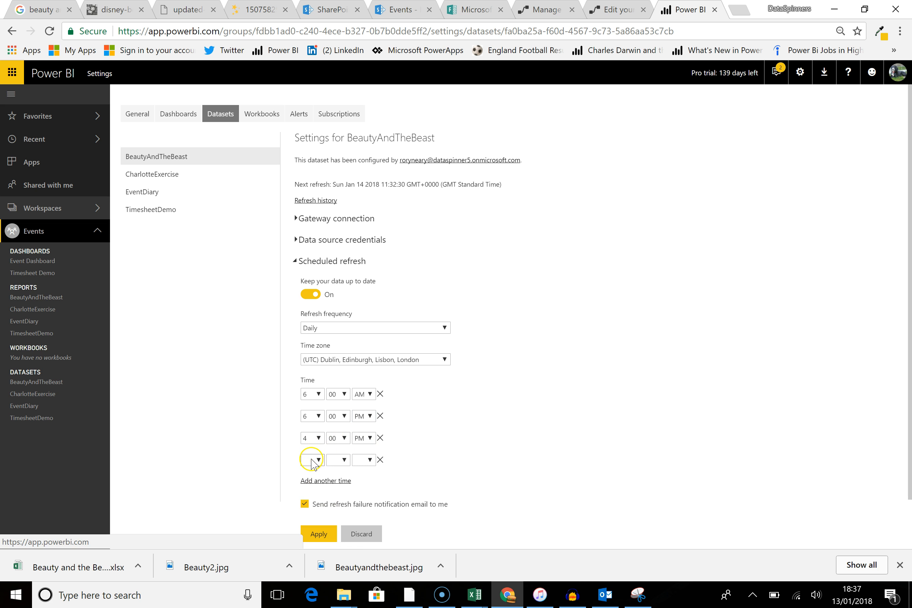
pyautogui.click(318, 460)
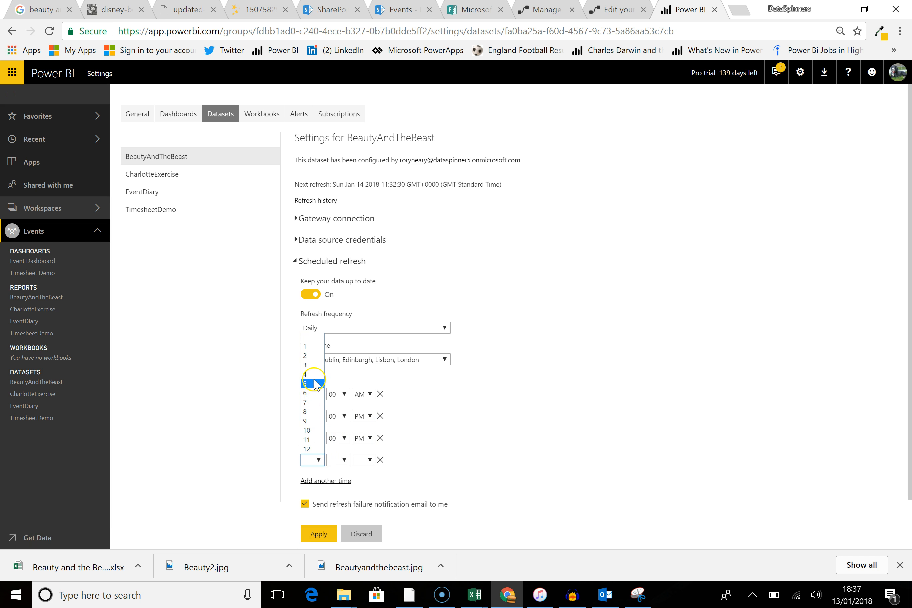
pyautogui.click(310, 411)
pyautogui.click(344, 461)
pyautogui.click(333, 479)
pyautogui.click(365, 460)
pyautogui.click(359, 488)
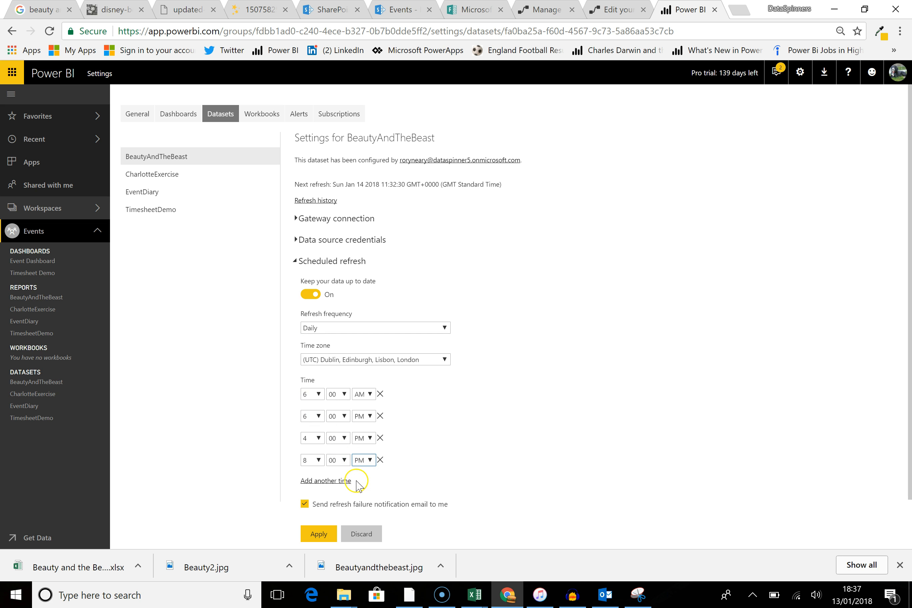
# Step: Add a fifth refresh time of 10:00 PM and apply the scheduled refresh settings
pyautogui.click(329, 481)
pyautogui.click(314, 482)
pyautogui.click(306, 452)
pyautogui.click(340, 482)
pyautogui.click(333, 501)
pyautogui.click(363, 482)
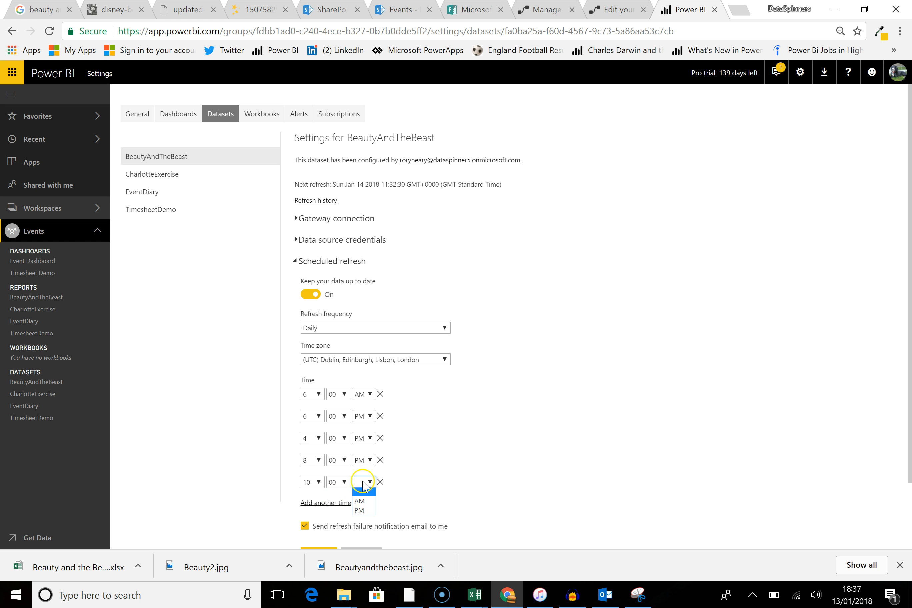
pyautogui.click(361, 511)
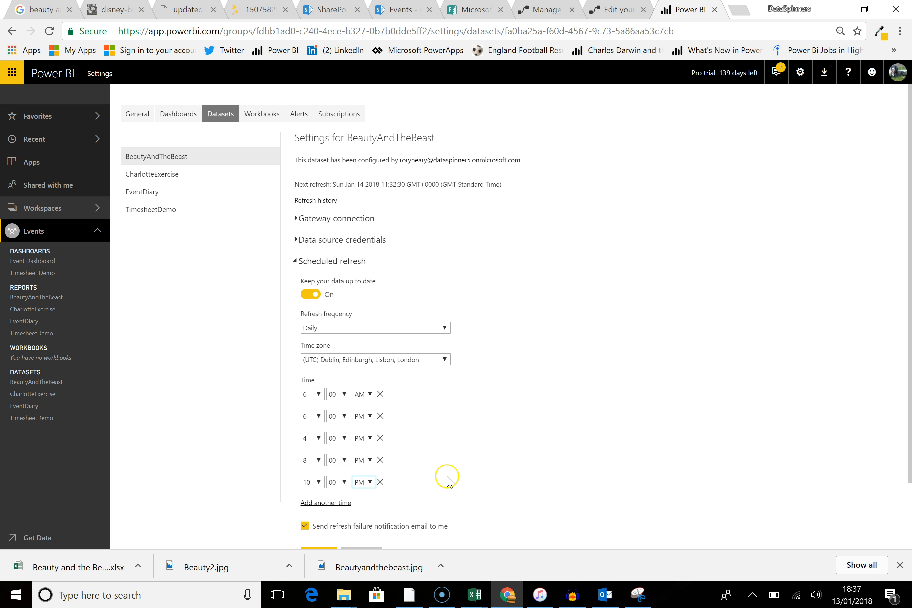
pyautogui.scroll(-2, 446, 478)
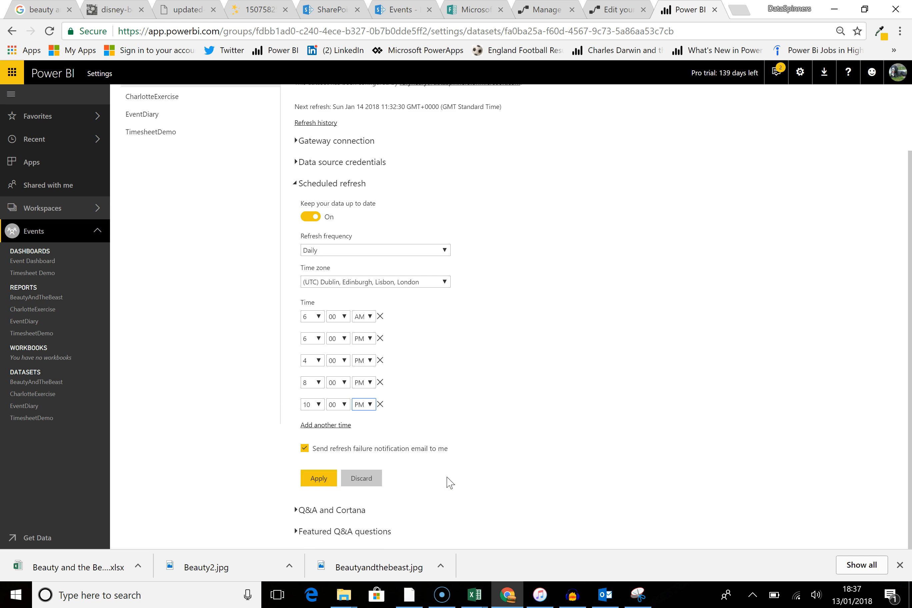
pyautogui.click(319, 479)
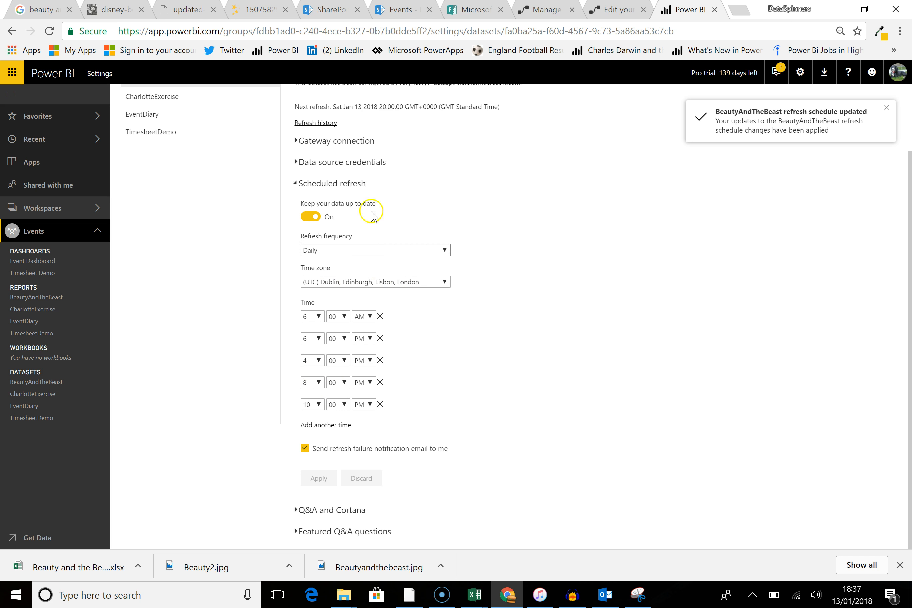
# Step: Return to the form editor, allow anyone with the link to respond, and select the form's response link
pyautogui.click(485, 15)
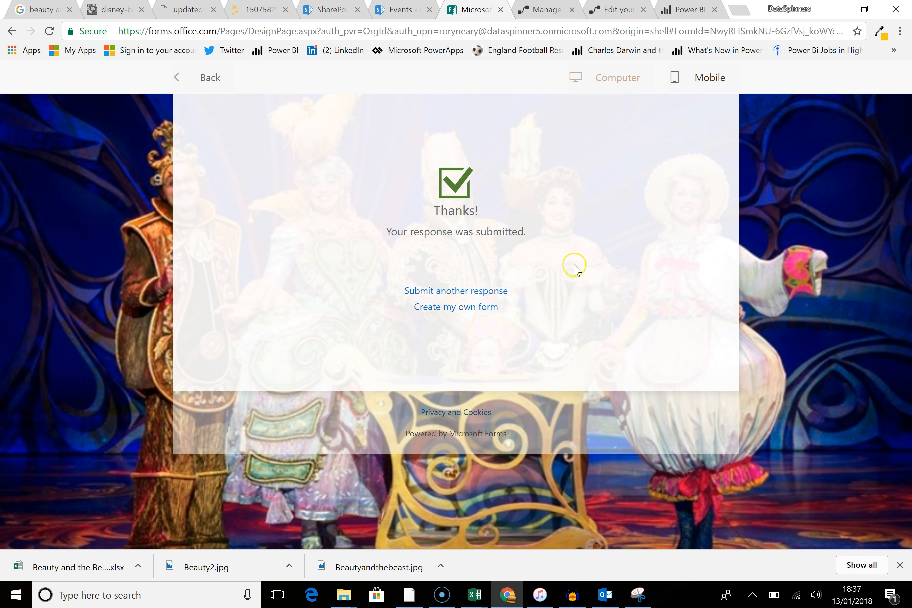
pyautogui.click(196, 79)
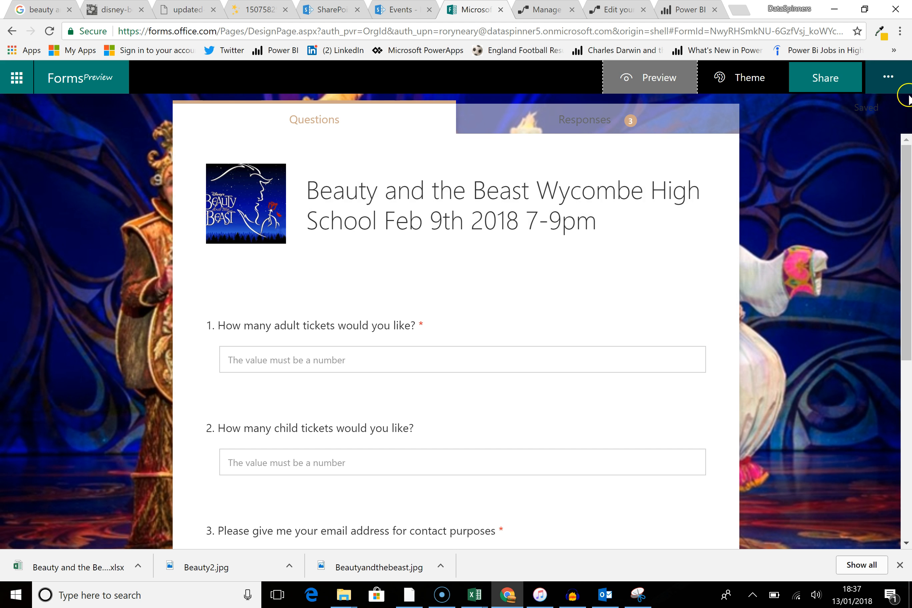
pyautogui.click(840, 80)
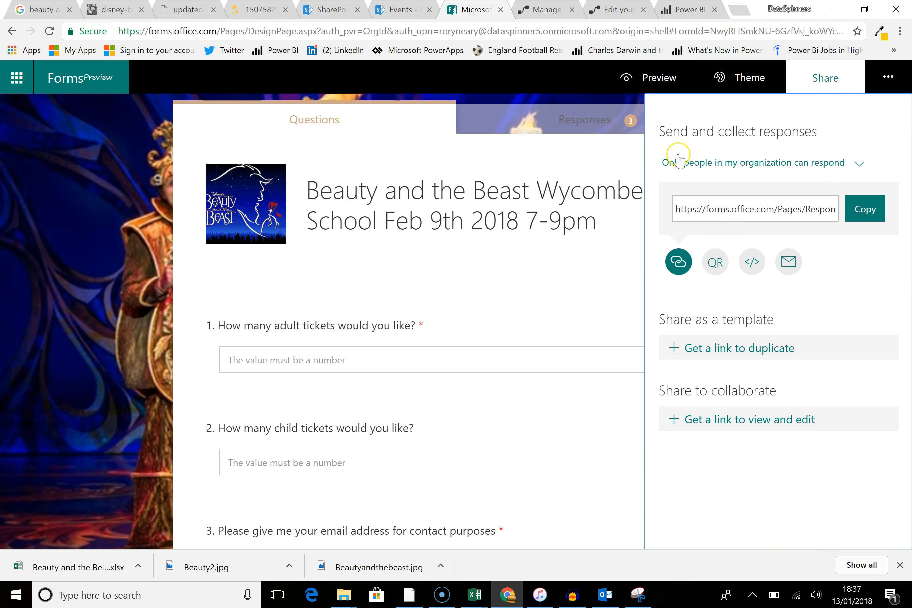
pyautogui.click(860, 164)
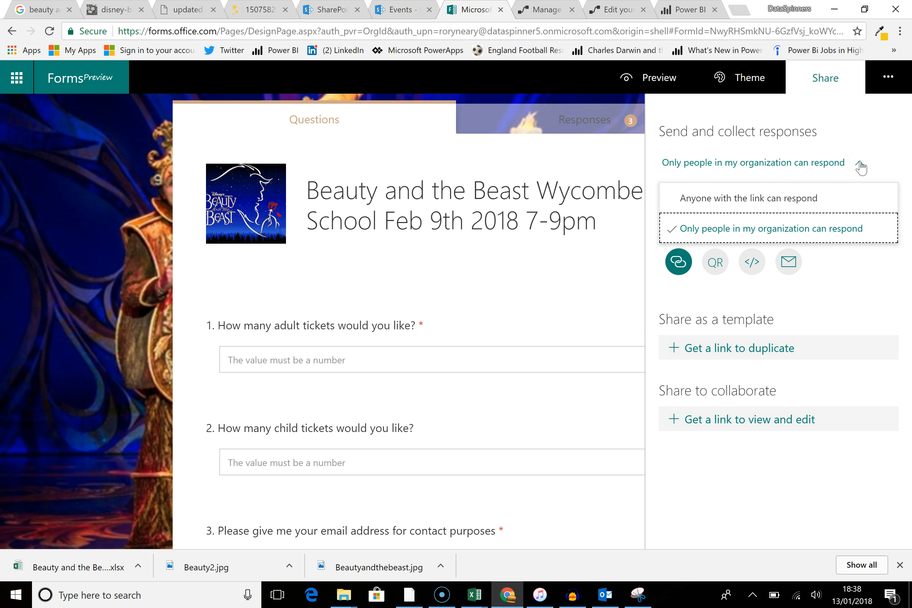
pyautogui.click(779, 198)
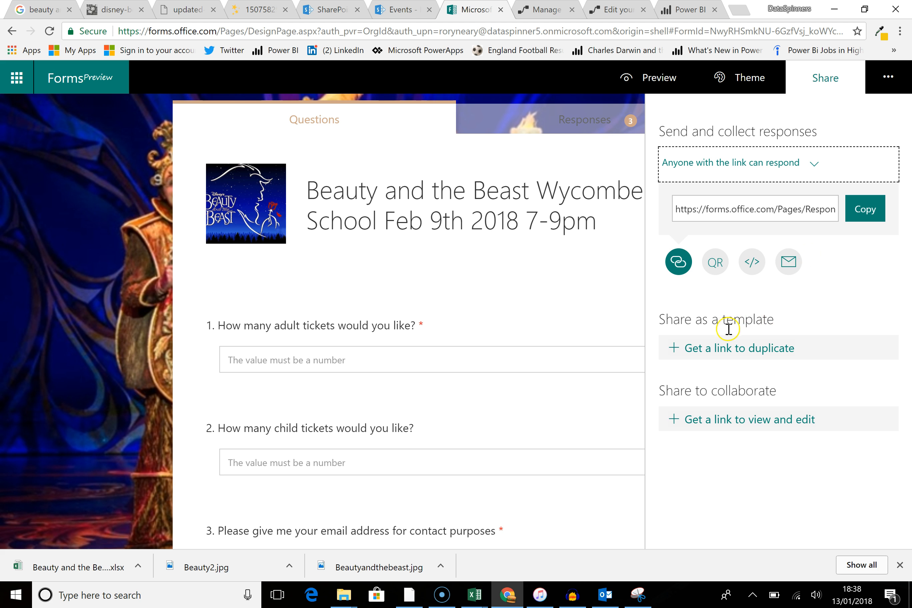
pyautogui.click(747, 209)
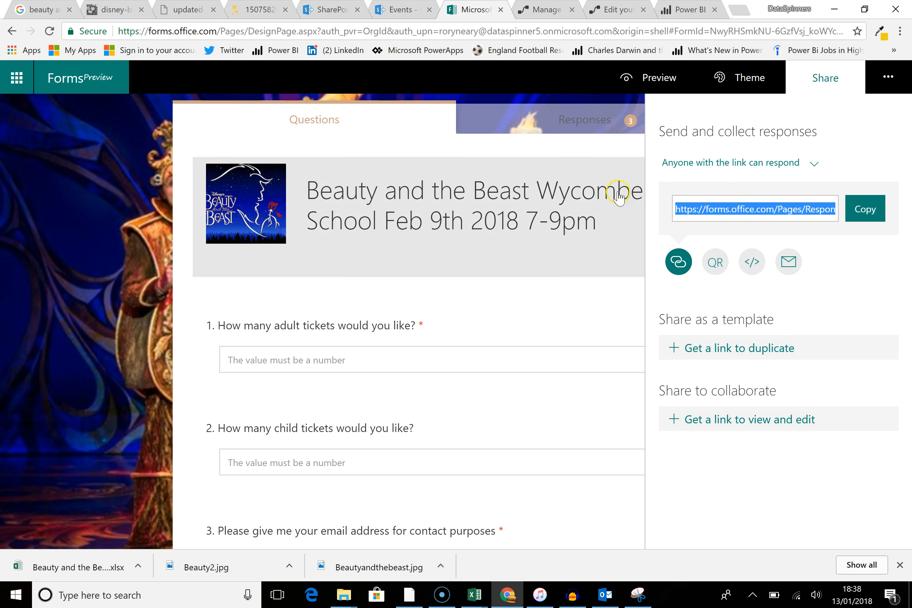